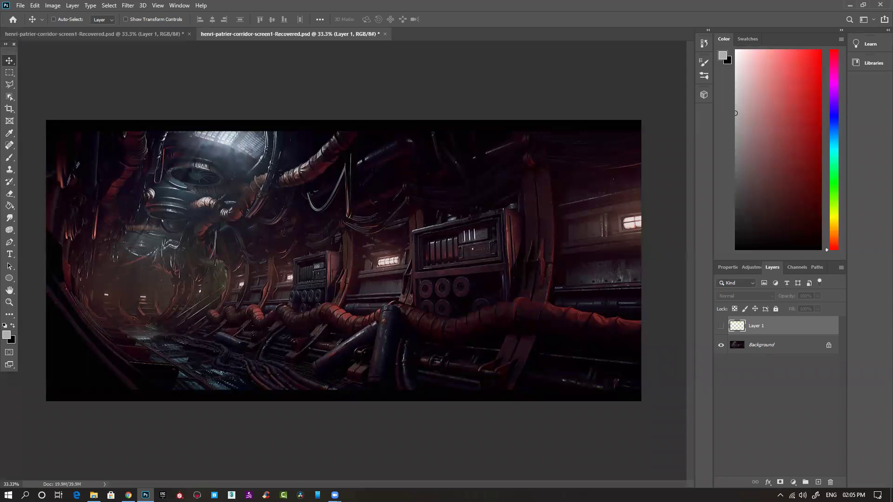
Close both open corridor image documents without saving their changes.
click(385, 34)
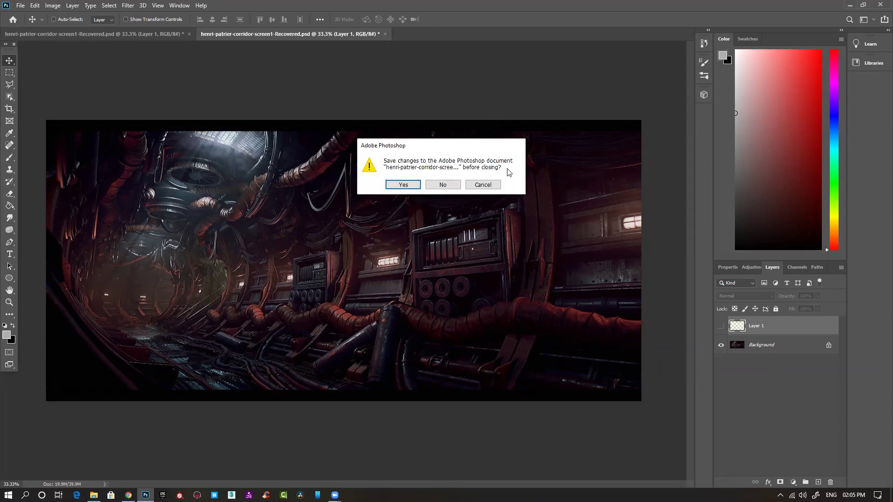
click(443, 185)
click(189, 34)
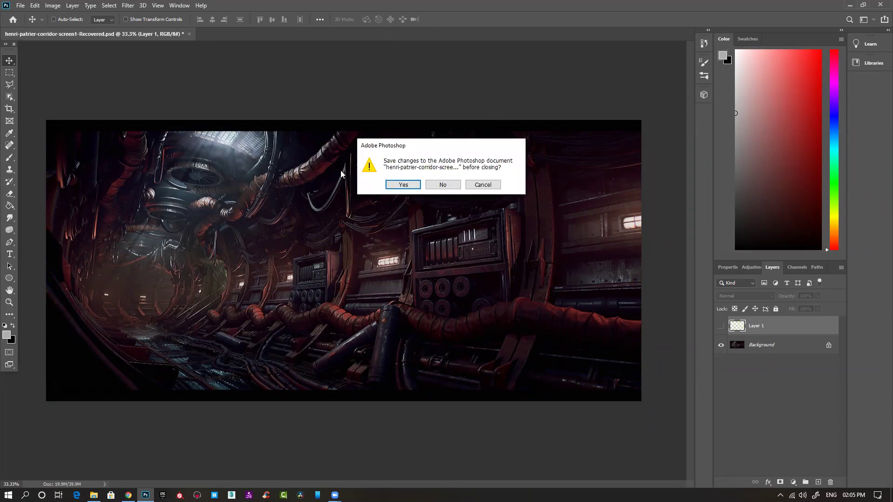
click(444, 185)
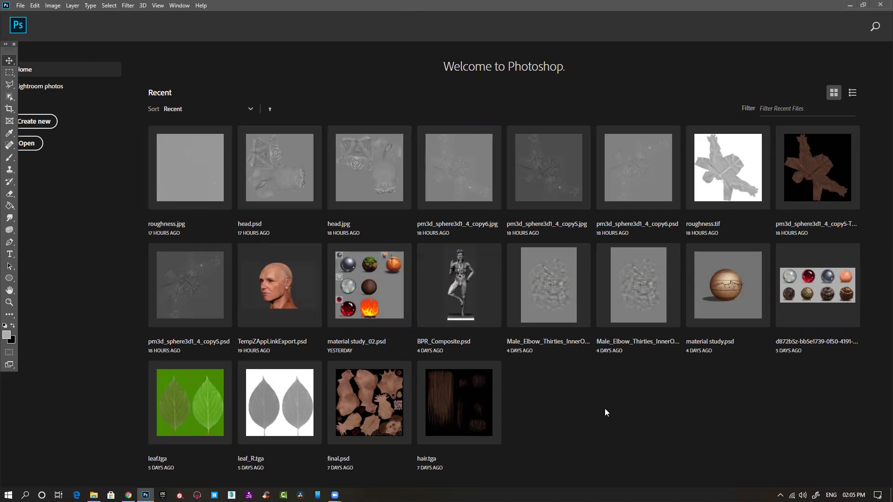
Create a new 1024 x 1024 px RGB document at 72 ppi and fill its background with the current foreground grey.
key(ctrl+n)
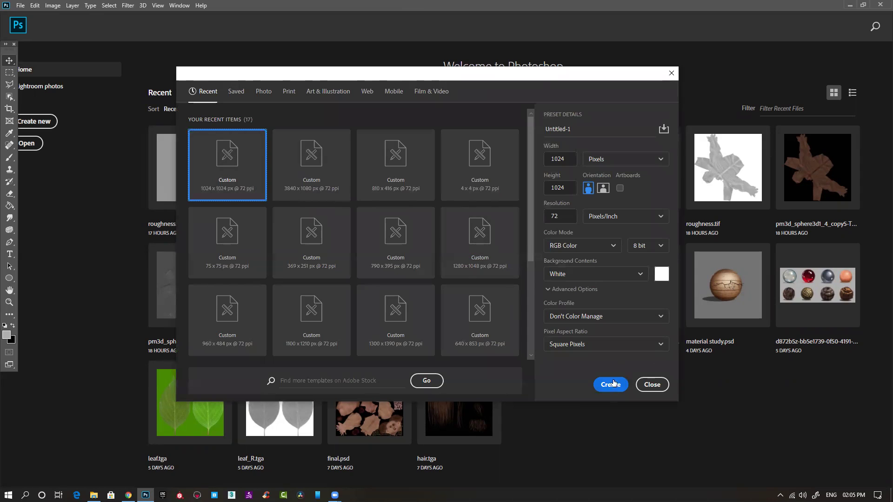
key(Return)
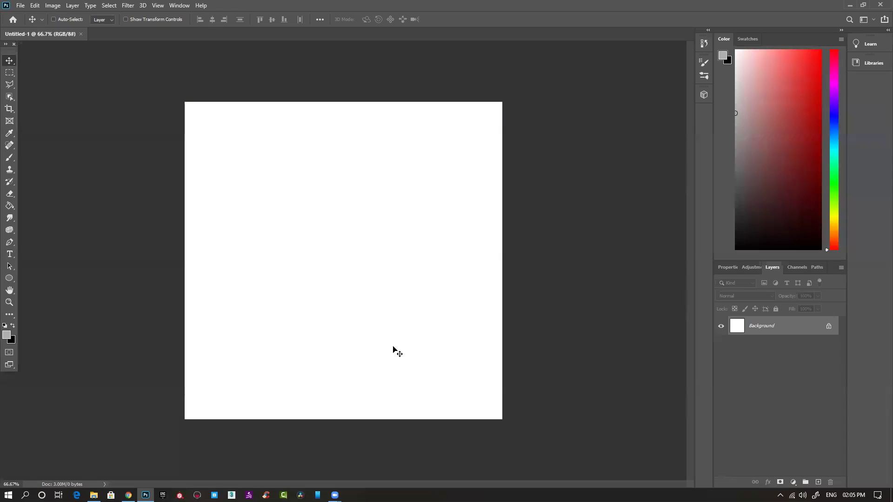
key(alt+BackSpace)
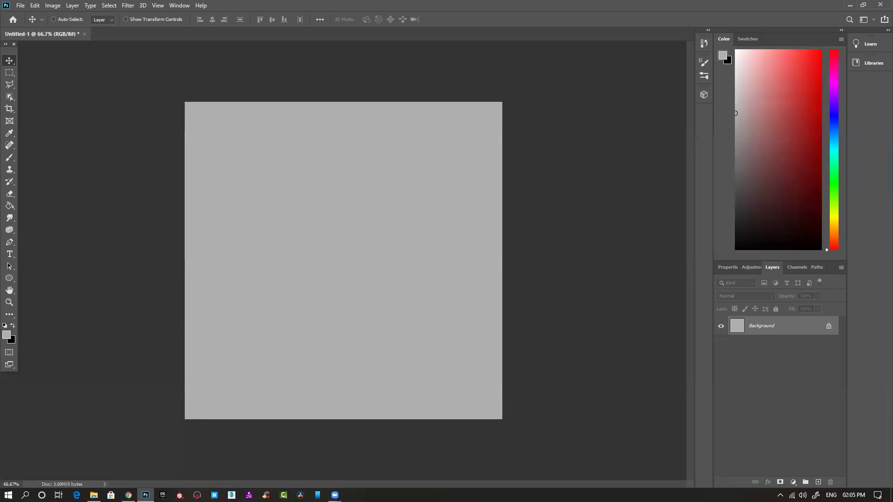
Set the foreground color to mid-grey #707070 and fill the background layer with it.
click(7, 334)
click(554, 243)
click(386, 201)
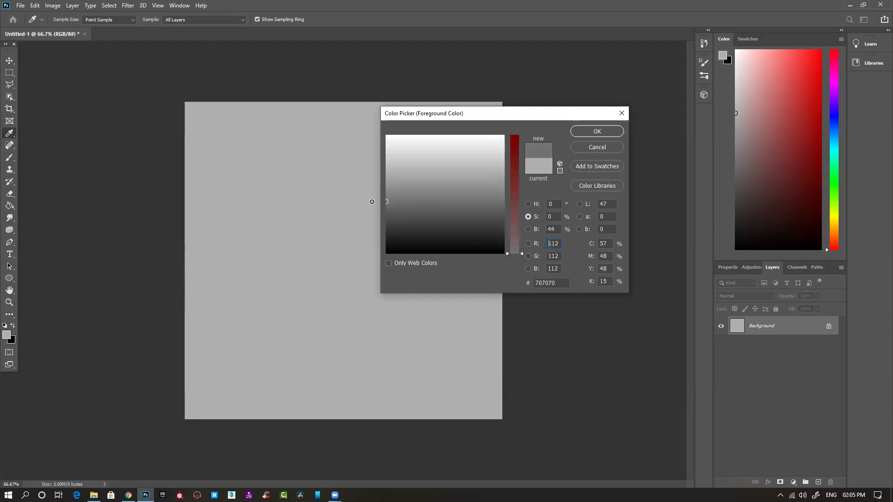
click(597, 131)
key(v)
key(alt+BackSpace)
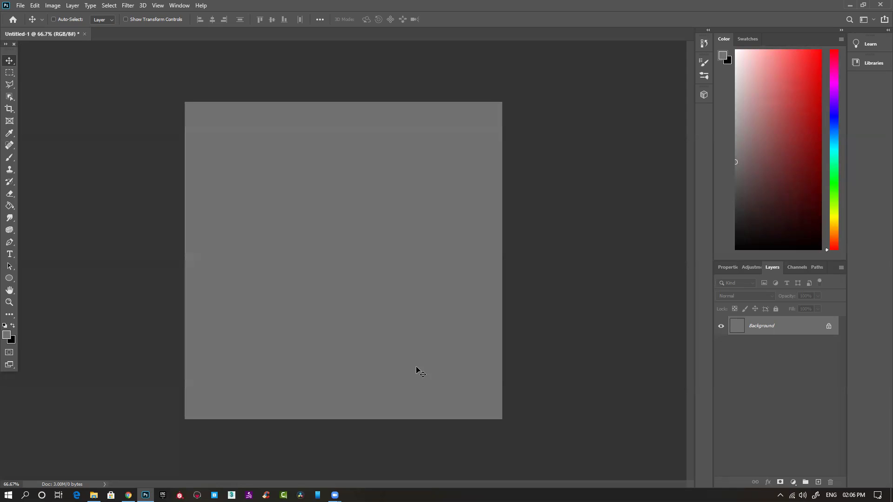
Draw a circle about 637 px wide near the middle of the canvas and add an empty layer above it.
click(817, 482)
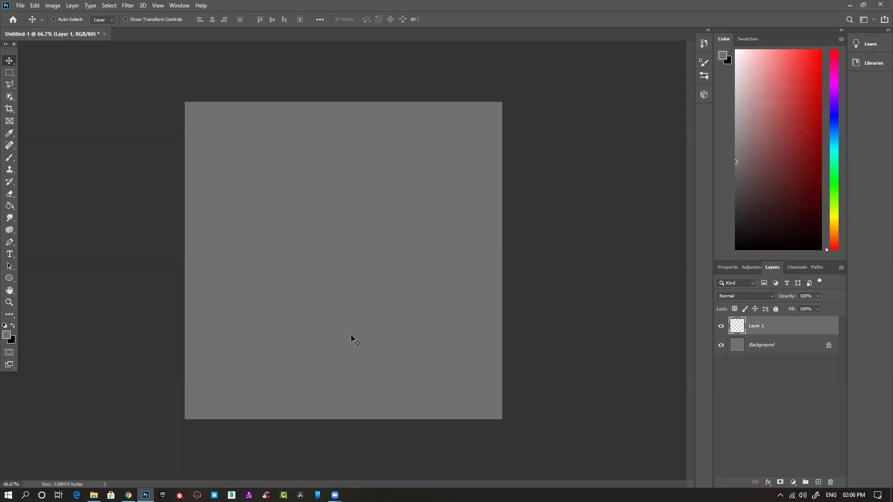
click(9, 278)
drag(282, 204, 442, 378)
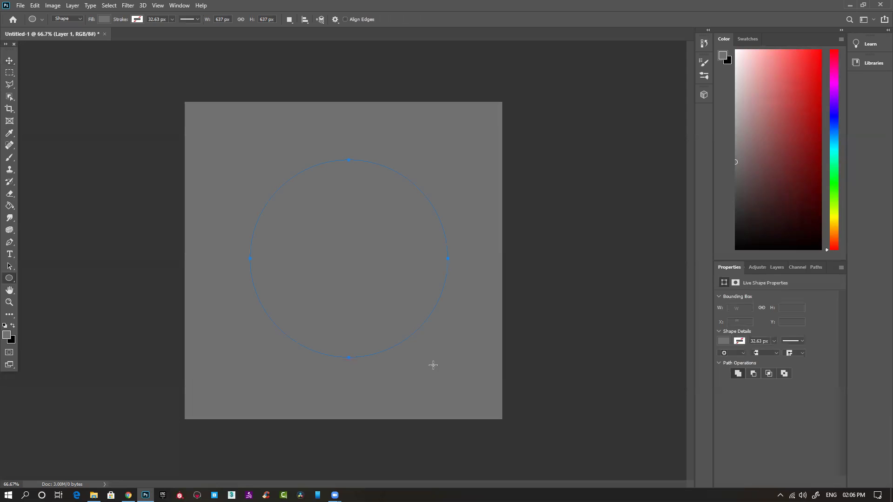
click(778, 268)
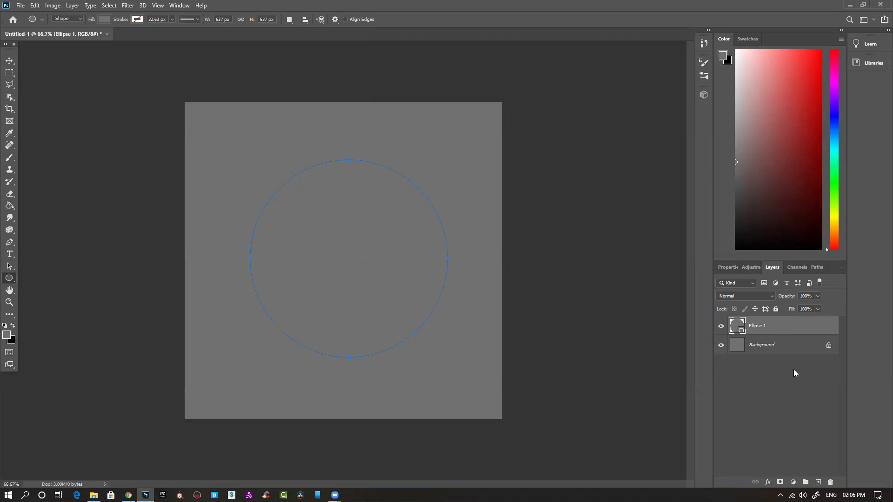
click(817, 482)
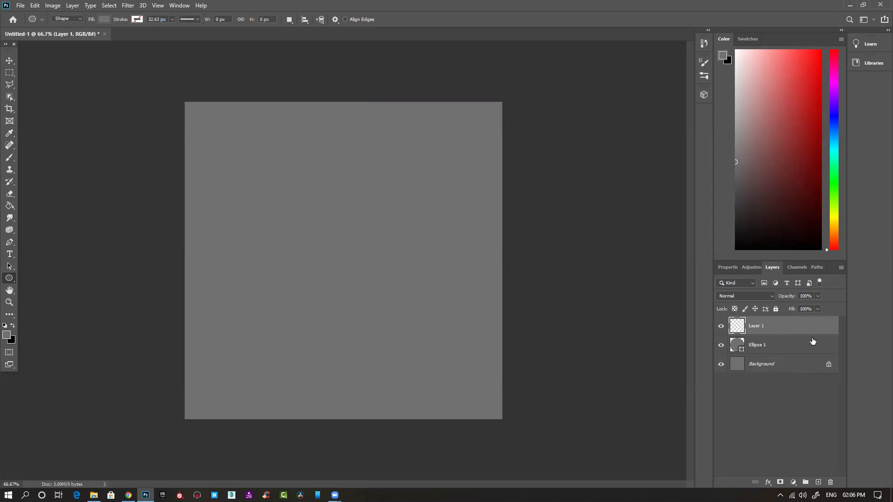
Change the circle shape's fill color to dark red #702020.
click(752, 346)
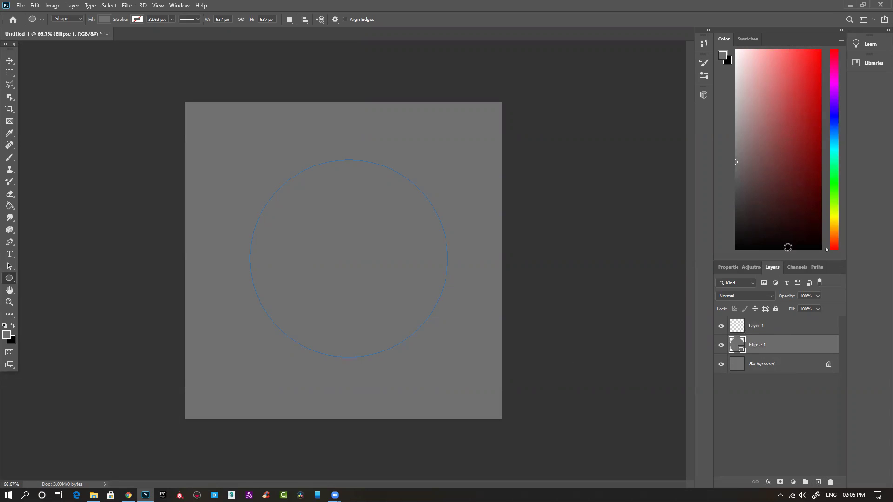
double_click(734, 339)
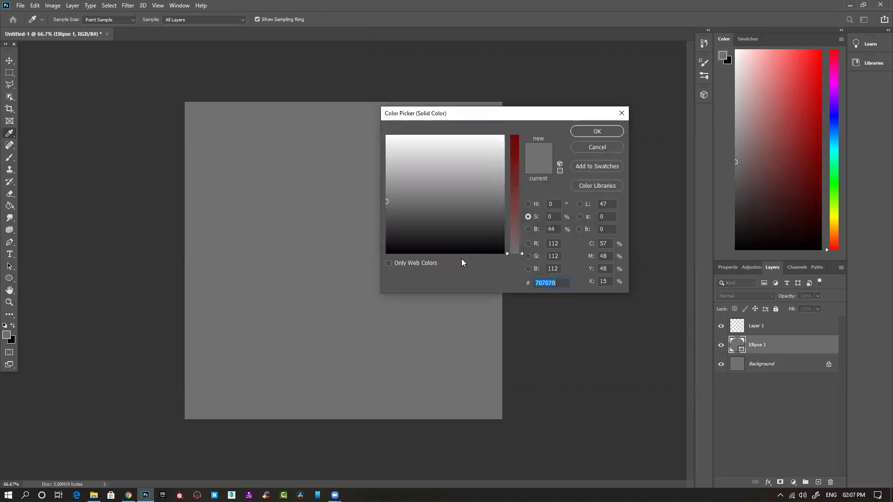
click(514, 159)
drag(514, 159, 513, 168)
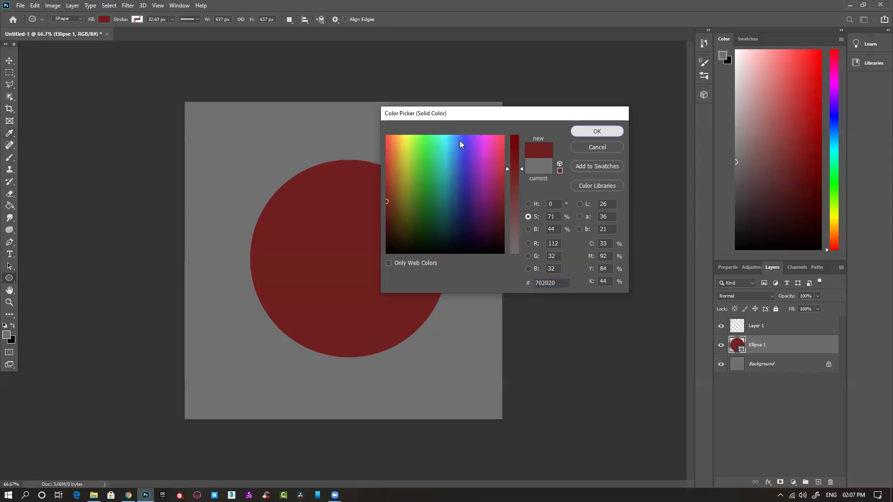
click(597, 131)
On the empty layer, trace a closed Pen path extending the circle's sides downward with a ragged lower edge, and convert it to a selection.
click(757, 333)
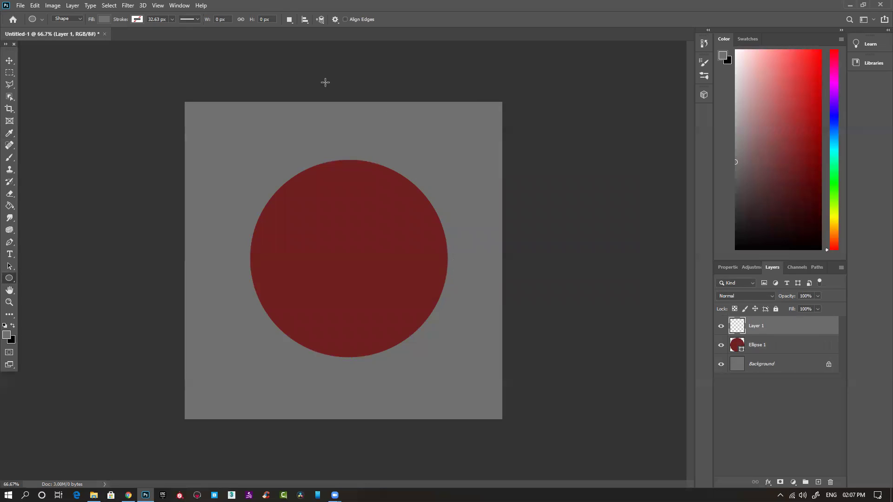
key(p)
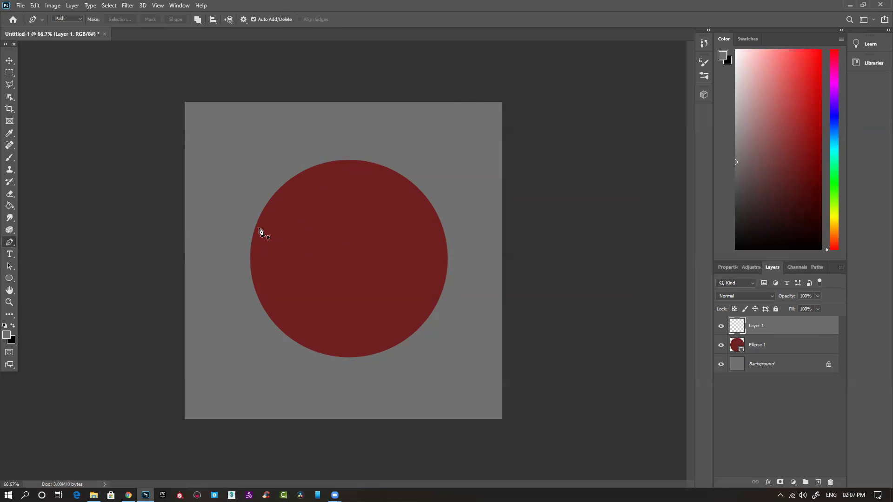
drag(301, 219, 308, 174)
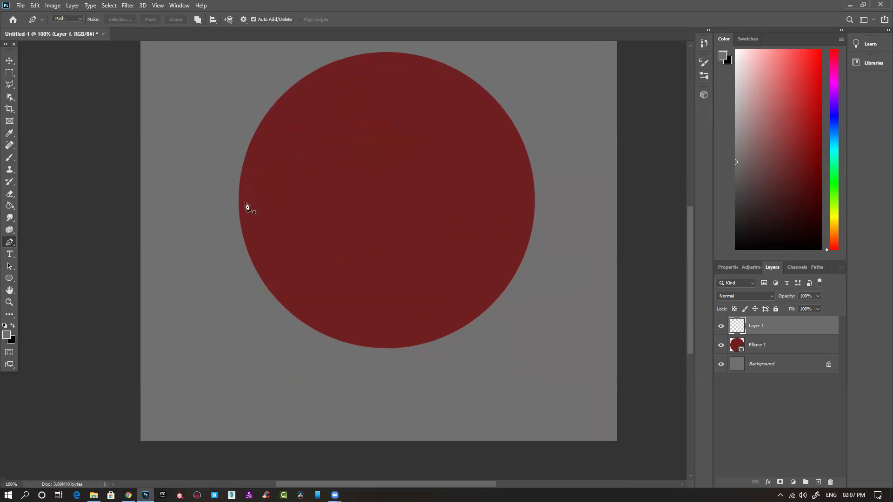
drag(240, 186, 241, 319)
mouse_move(330, 322)
mouse_down()
mouse_move(341, 325)
mouse_move(323, 321)
mouse_up()
drag(351, 324, 372, 330)
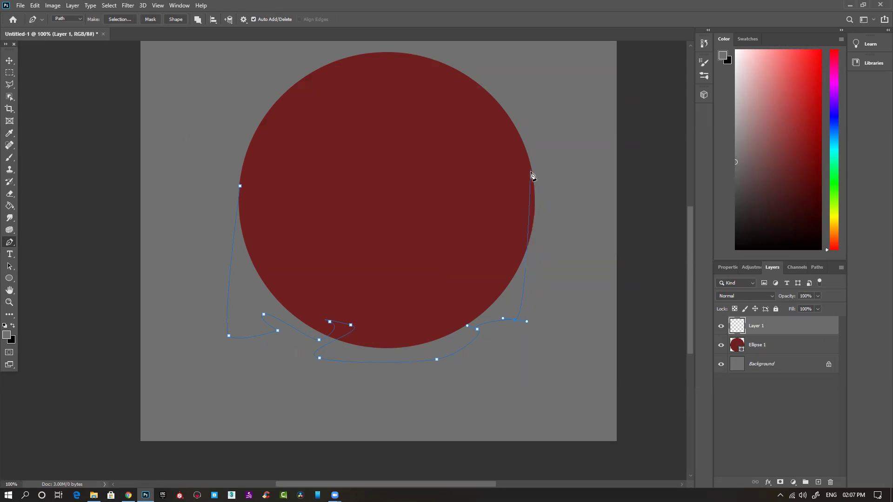
drag(533, 177, 525, 157)
click(375, 124)
click(241, 187)
drag(237, 187, 238, 184)
key(ctrl+Return)
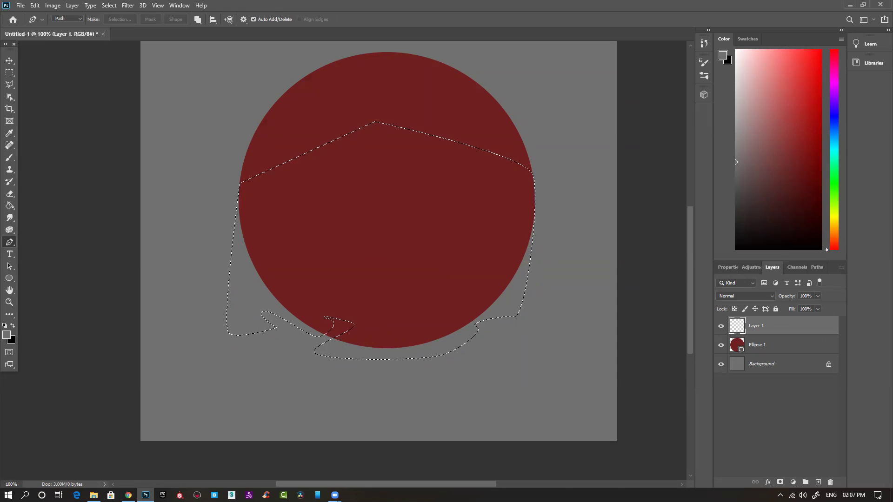
Fill the traced selection with the dark red sampled from the circle, and deselect it.
key(ctrl+d)
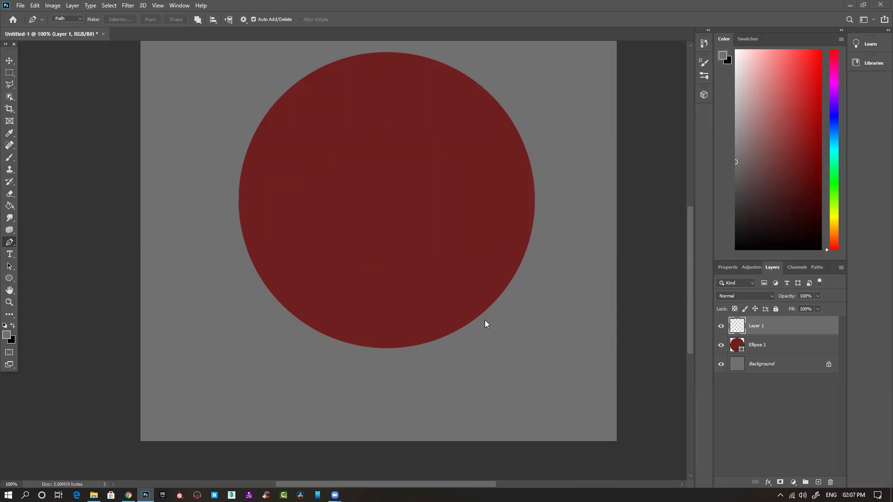
key(ctrl+shift+d)
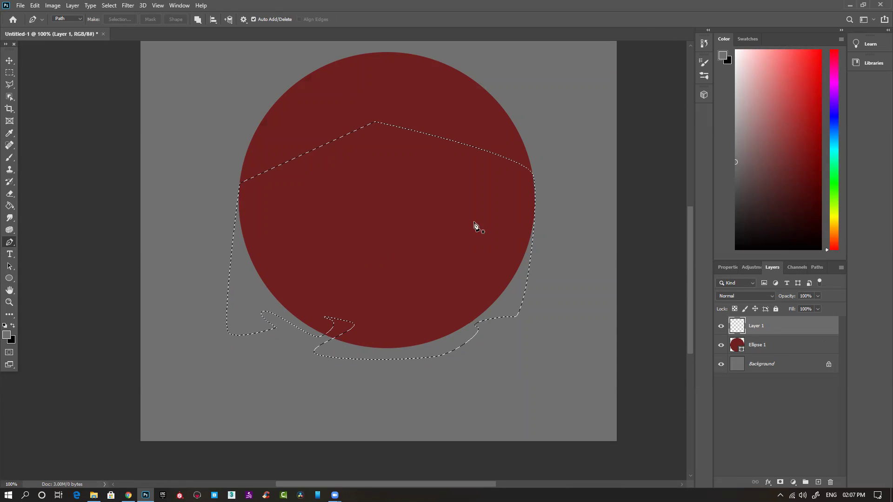
key(b)
alt+click(414, 191)
key(alt+BackSpace)
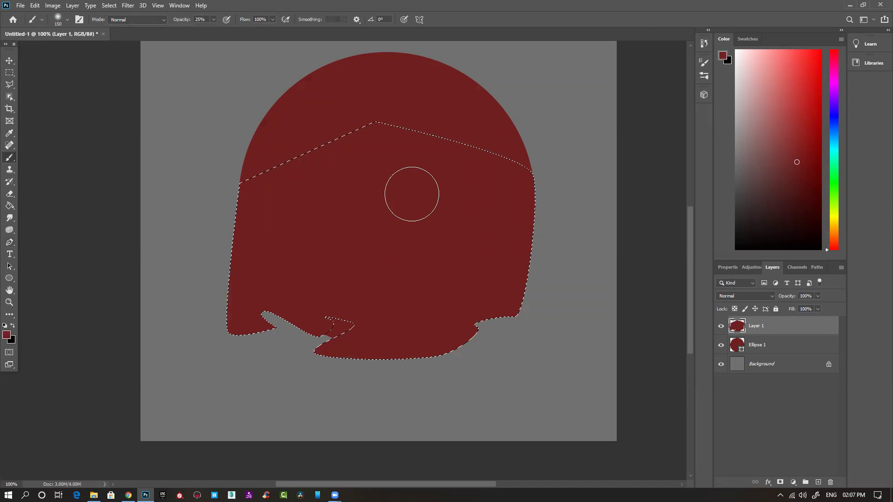
key(ctrl+d)
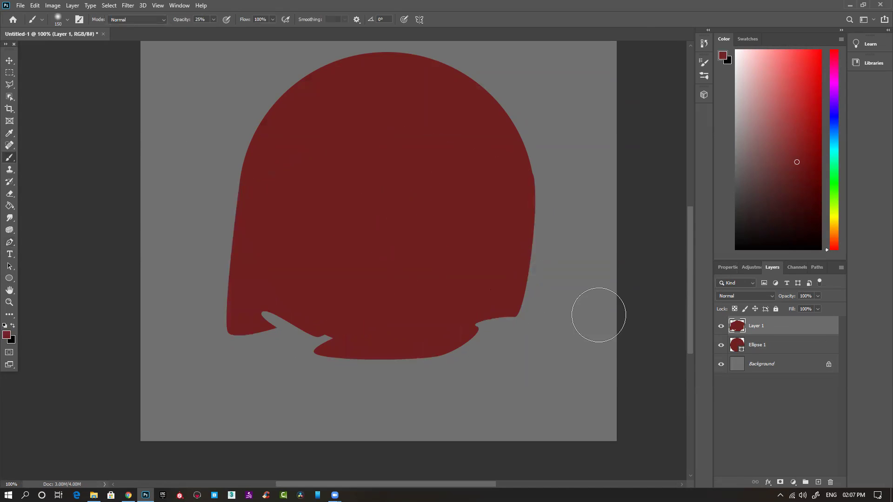
key(ctrl+minus)
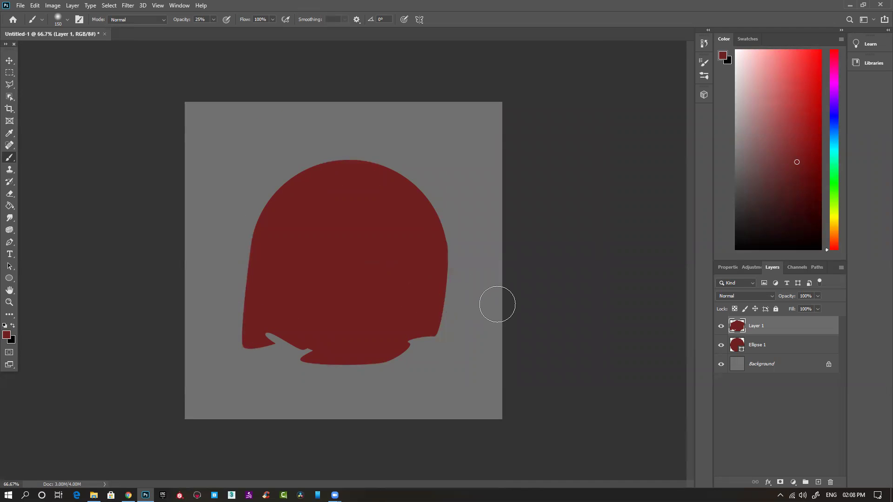
Merge the painted Layer 1 and the Ellipse 1 shape into one layer, toggling its visibility to check the combined silhouette.
click(721, 326)
click(721, 326)
shift+click(788, 349)
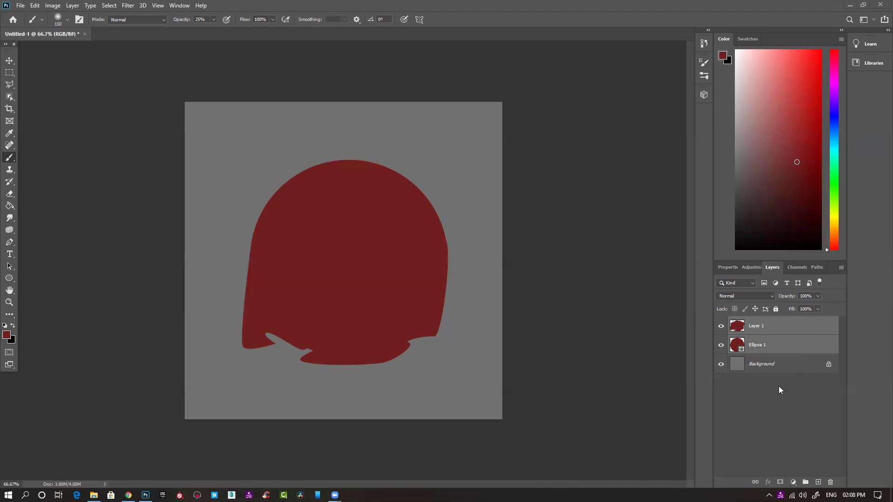
key(ctrl+e)
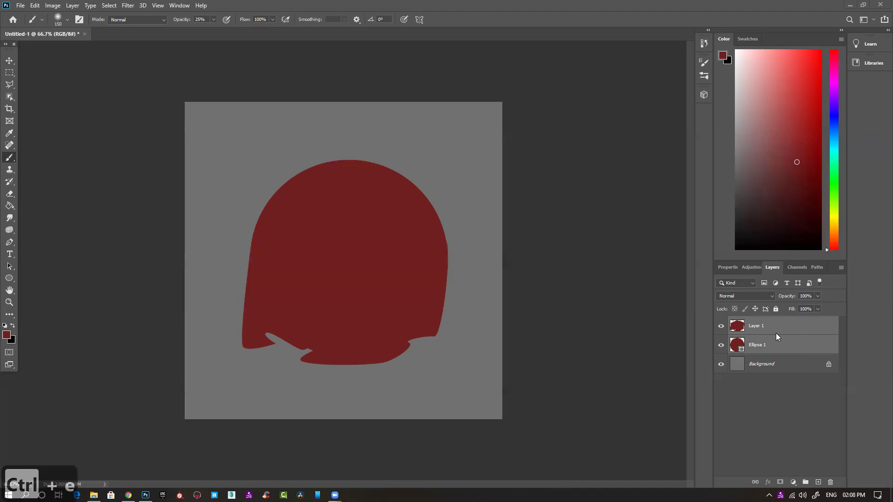
drag(776, 336, 776, 340)
key(ctrl+e)
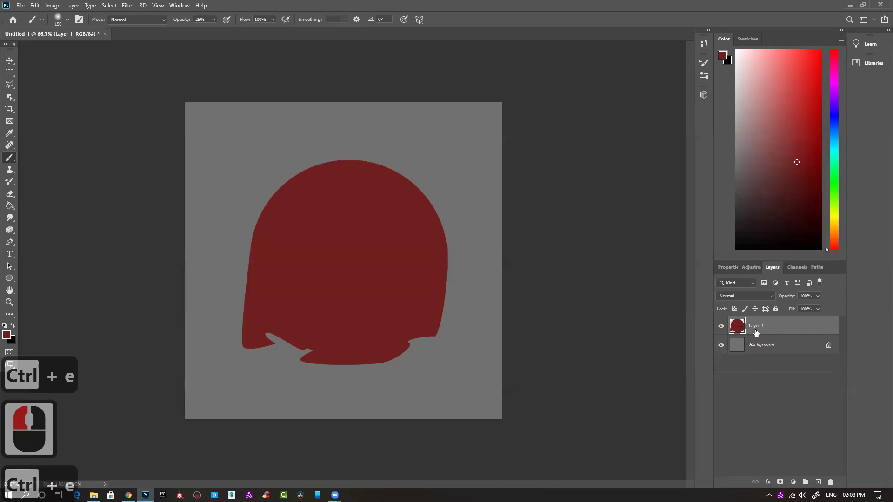
click(721, 327)
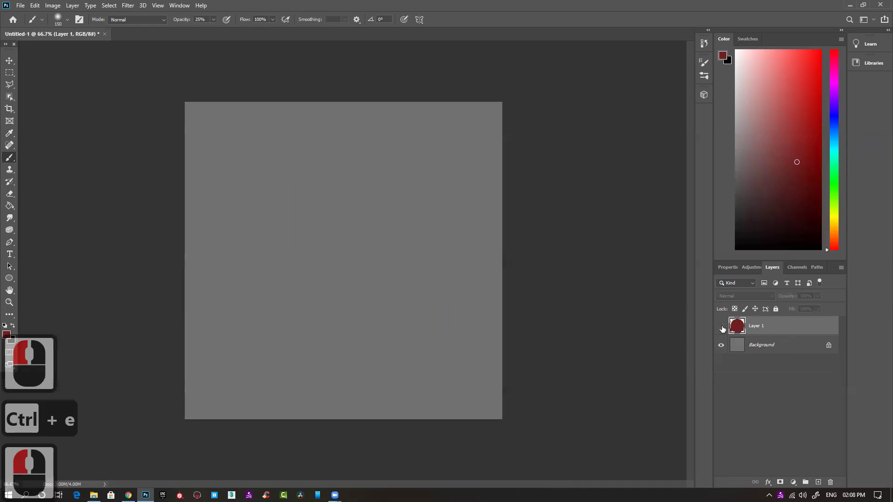
click(721, 327)
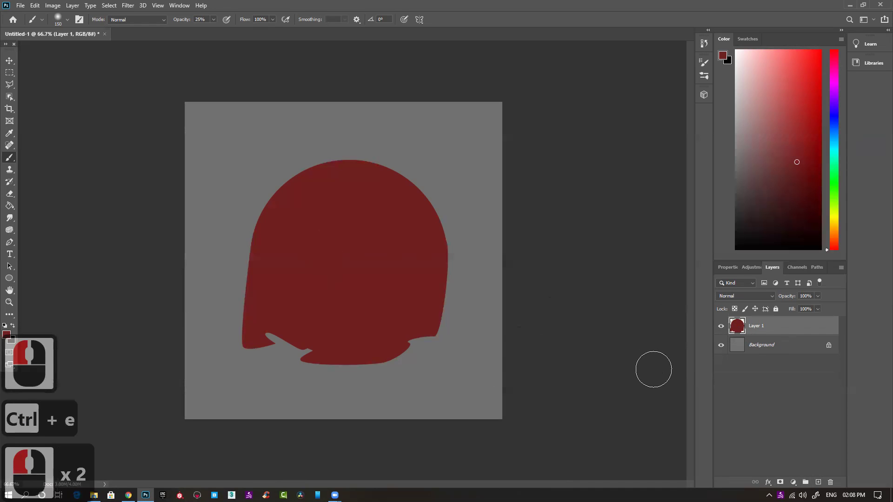
Add a new layer above the red silhouette and clip it to the silhouette layer.
click(817, 482)
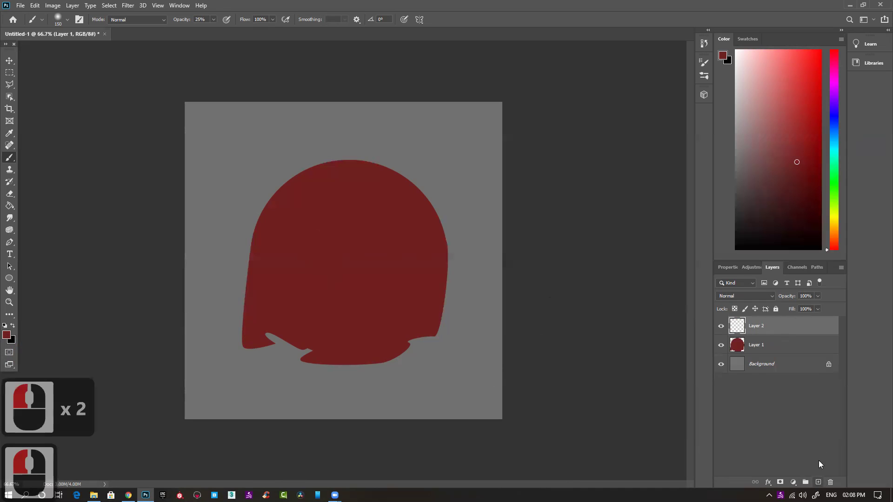
alt+click(786, 332)
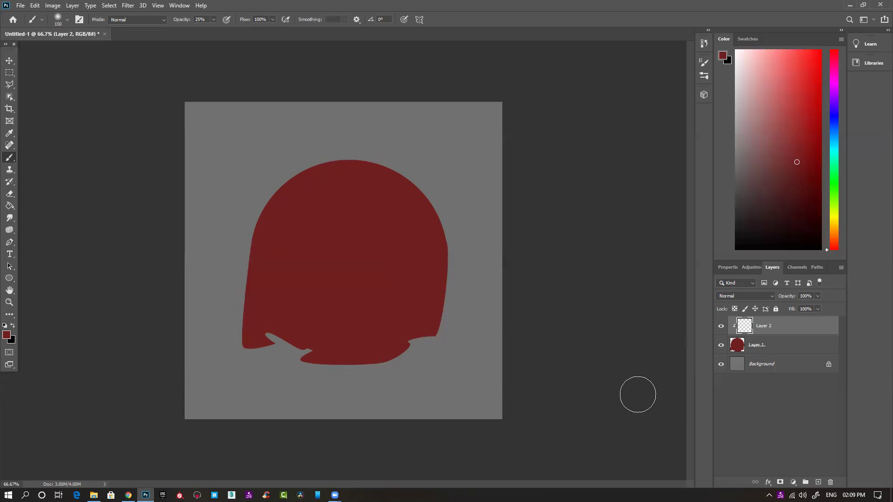
alt+click(587, 402)
Choose a near-black red as the paint colour and select the Soft Round Pressure Opacity and Flow brush.
ctrl+click(386, 357)
click(394, 324)
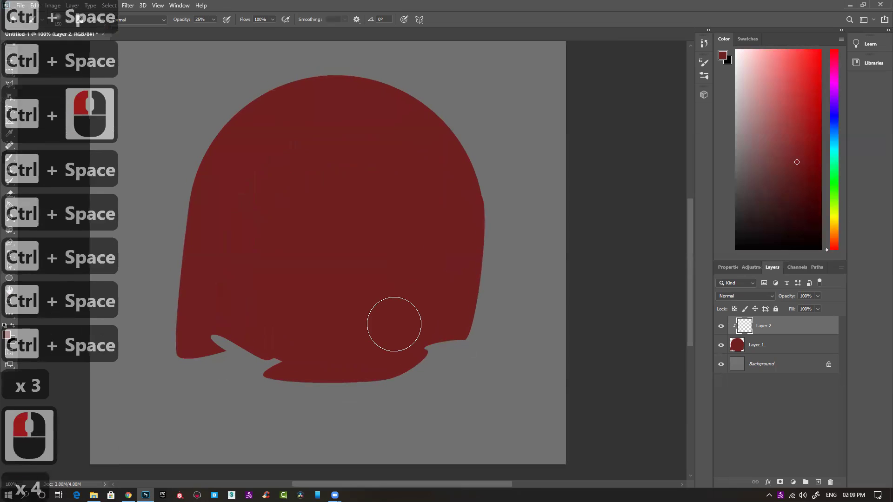
click(776, 218)
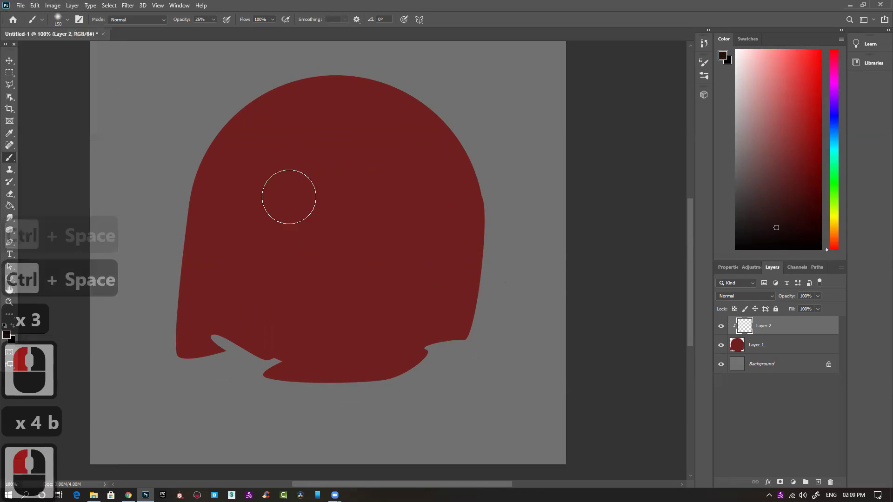
right_click(312, 198)
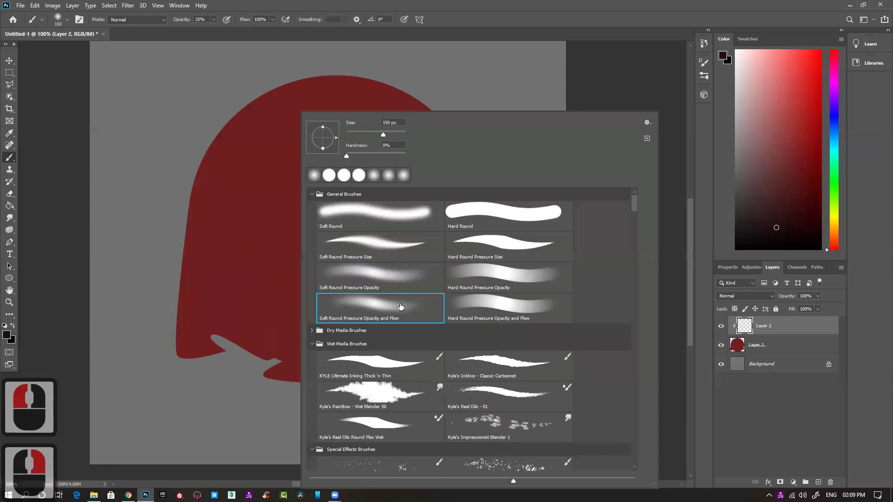
click(400, 306)
click(251, 302)
Paint a soft vertical fold shadow rising from the leftmost notch in the hem with a 70 px brush.
key(bracketleft)
key(bracketleft)
key(bracketleft)
mouse_move(212, 239)
mouse_down()
mouse_move(208, 298)
mouse_move(211, 223)
mouse_move(213, 355)
mouse_up()
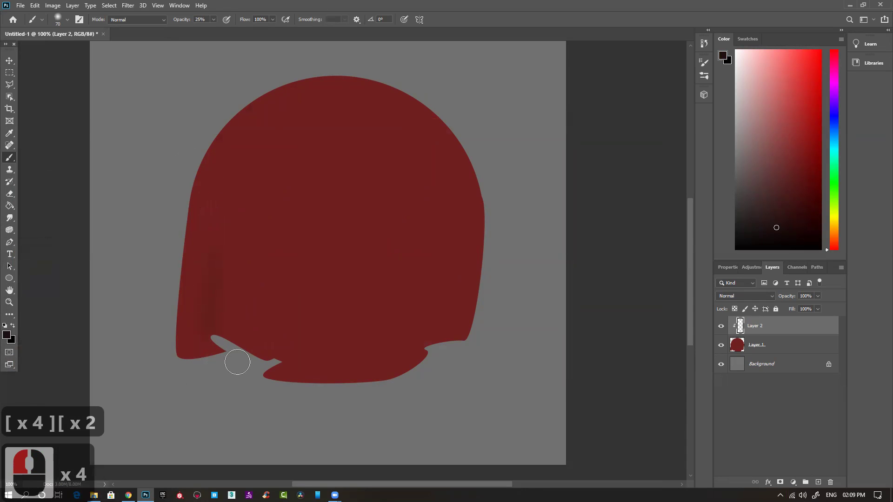
mouse_move(218, 305)
mouse_down()
mouse_move(210, 299)
mouse_move(225, 342)
mouse_move(221, 218)
mouse_move(217, 338)
mouse_up()
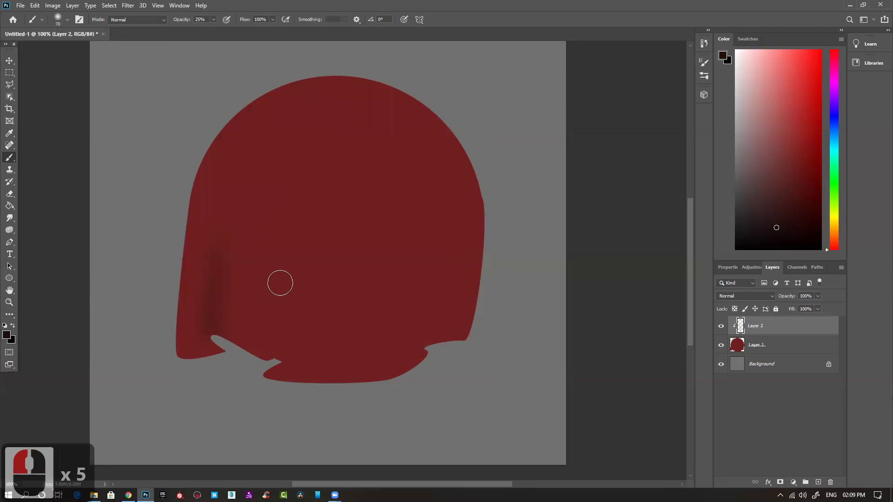
Paint a narrower soft vertical shadow above the second notch in the hem, using a smaller brush.
mouse_move(285, 305)
mouse_down()
mouse_move(283, 252)
mouse_move(277, 358)
mouse_up()
key(bracketleft)
key(bracketleft)
key(bracketleft)
mouse_move(277, 359)
mouse_down()
mouse_move(277, 253)
mouse_move(283, 312)
mouse_up()
mouse_move(283, 312)
mouse_down()
mouse_move(277, 362)
mouse_move(289, 194)
mouse_move(285, 314)
mouse_move(311, 233)
mouse_move(290, 219)
mouse_move(291, 197)
mouse_move(283, 334)
mouse_up()
Enlarge the brush, extend the leftmost fold shadow upward, and paint a soft fold shadow above the right-hand notch.
key(bracketright)
key(bracketright)
key(bracketright)
mouse_move(223, 203)
mouse_down()
mouse_move(215, 331)
mouse_move(223, 349)
mouse_up()
mouse_move(391, 182)
mouse_down()
mouse_move(411, 337)
mouse_move(431, 215)
mouse_move(424, 343)
mouse_move(426, 264)
mouse_up()
mouse_move(425, 264)
mouse_down()
mouse_move(431, 345)
mouse_move(422, 213)
mouse_up()
drag(424, 349, 423, 279)
drag(423, 279, 393, 382)
Add faint soft shading down the centre, along the lower hem and around the right side of the cloth.
drag(353, 205, 345, 372)
drag(347, 259, 349, 353)
drag(409, 342, 361, 361)
mouse_move(422, 305)
mouse_down()
mouse_move(425, 167)
mouse_move(440, 253)
mouse_up()
mouse_move(434, 351)
mouse_down()
mouse_move(471, 227)
mouse_move(461, 168)
mouse_up()
drag(470, 285, 478, 195)
mouse_move(437, 254)
mouse_down()
mouse_move(438, 190)
mouse_move(446, 303)
mouse_up()
Deepen the fold shadow above the second notch using progressively smaller soft brush sizes.
key(bracketleft)
drag(299, 285, 283, 207)
drag(283, 335, 265, 275)
key(bracketleft)
key(bracketleft)
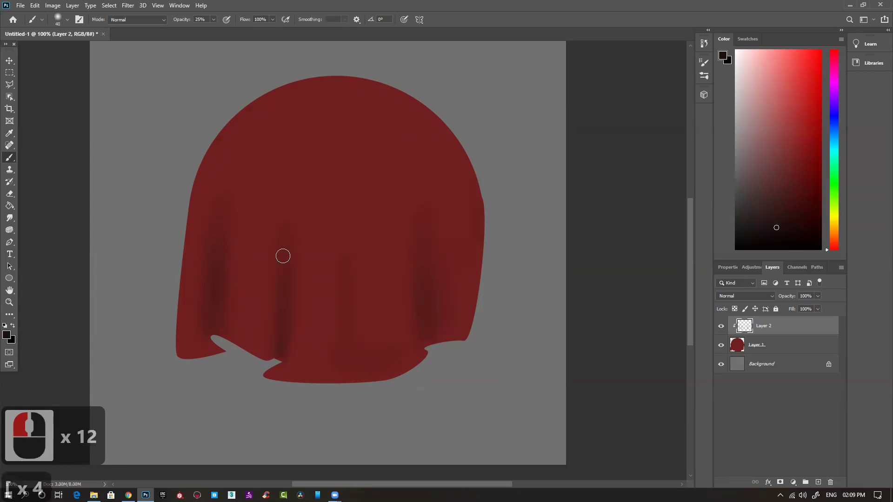
ctrl+click(273, 351)
key(bracketleft)
key(bracketleft)
key(bracketleft)
key(bracketleft)
key(bracketleft)
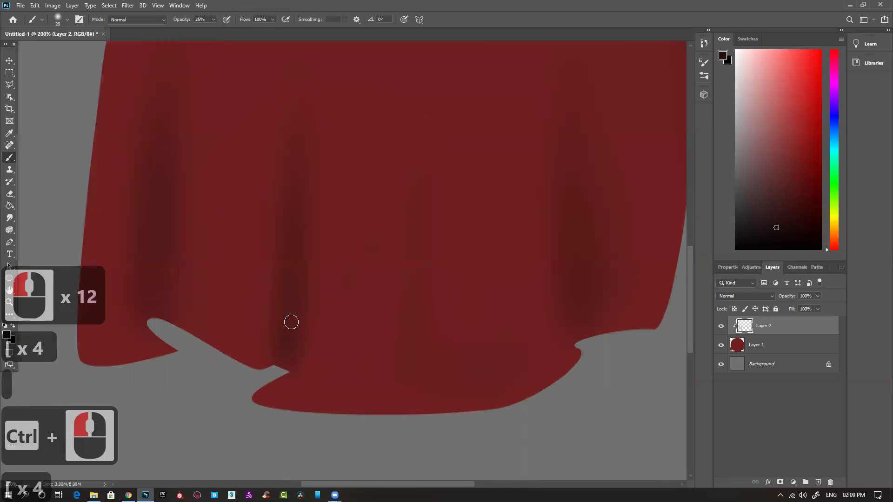
mouse_move(289, 362)
mouse_down()
mouse_move(286, 345)
mouse_move(277, 363)
mouse_move(288, 335)
mouse_up()
Darken the core of the leftmost fold shadow with thin strokes of the 15 px soft brush.
mouse_move(273, 224)
mouse_down()
mouse_move(271, 271)
mouse_move(257, 277)
mouse_up()
drag(171, 295, 236, 260)
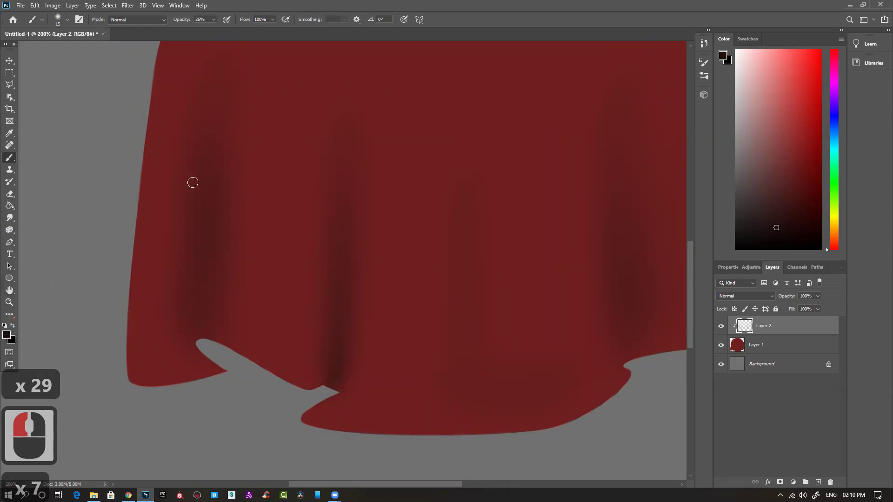
drag(194, 127, 187, 237)
click(356, 99)
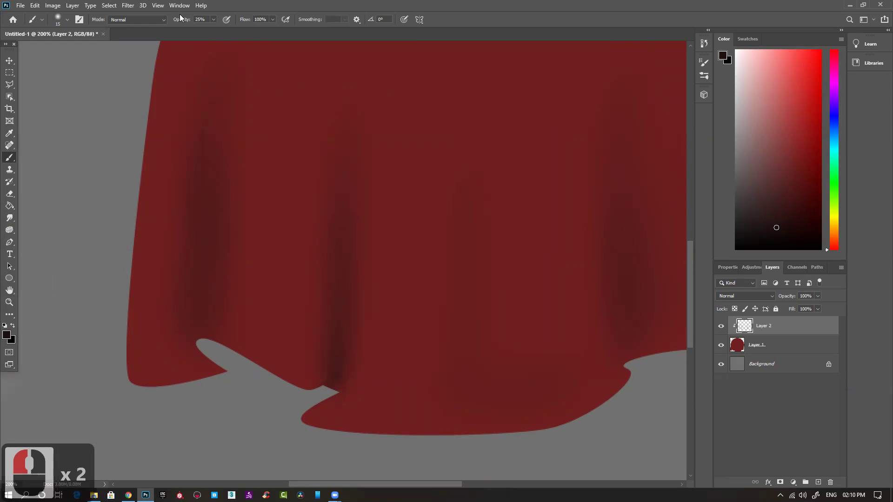
Set the brush opacity to 100% and switch to the Hard Round Pressure Size brush at 15 px.
double_click(192, 15)
text(100)
drag(246, 203, 232, 237)
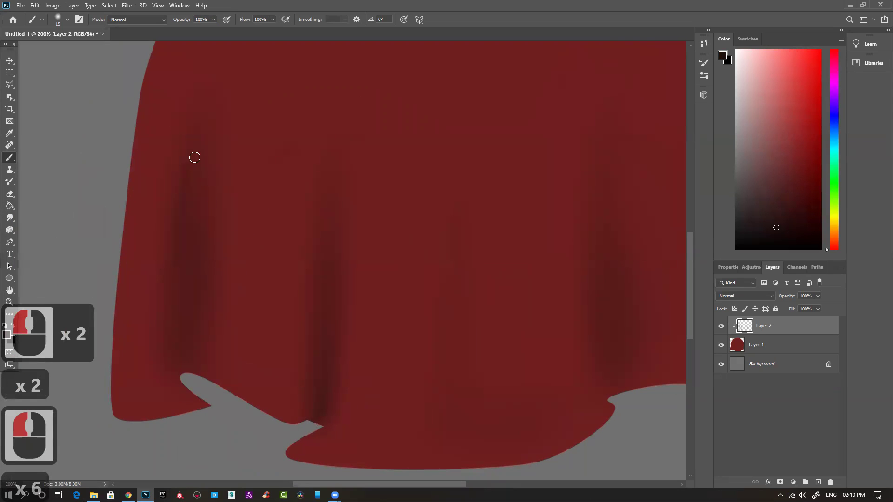
drag(200, 121, 186, 262)
right_click(203, 186)
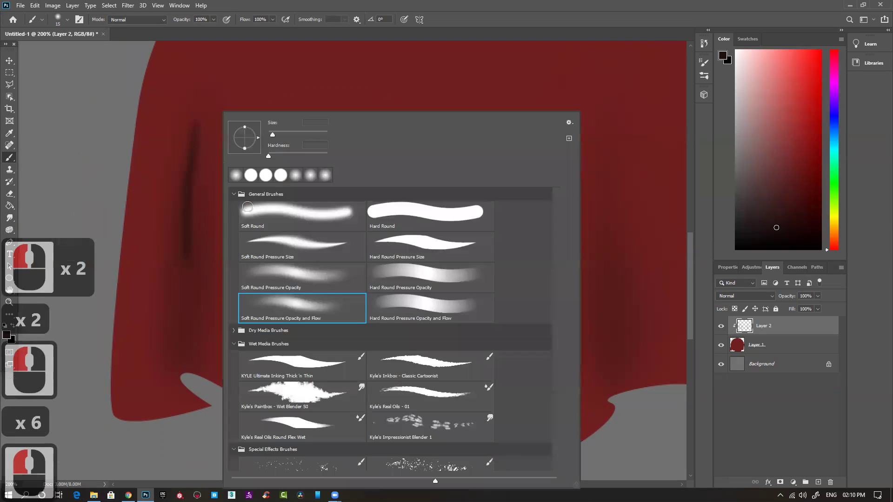
right_click(378, 244)
click(583, 245)
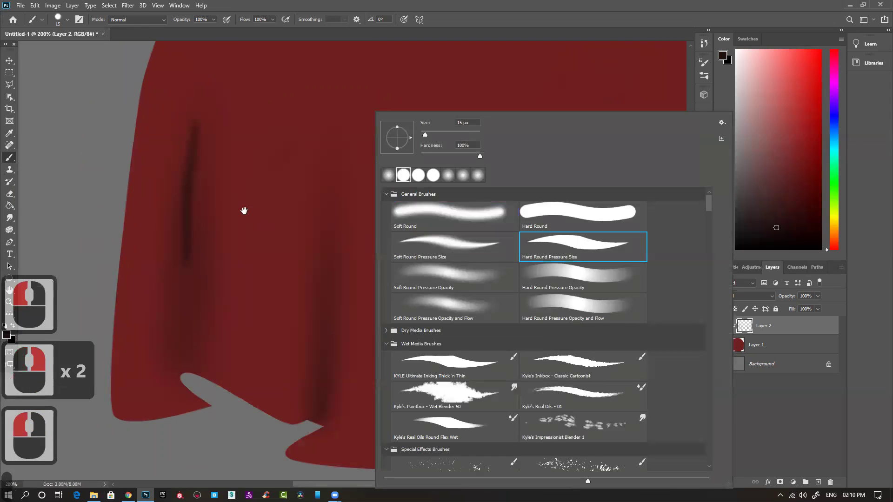
Paint a solid near-black tapered fold down the leftmost shadow to the notch in the hem.
click(205, 128)
mouse_move(204, 85)
mouse_down()
mouse_move(173, 339)
mouse_move(178, 379)
mouse_up()
drag(203, 91, 181, 378)
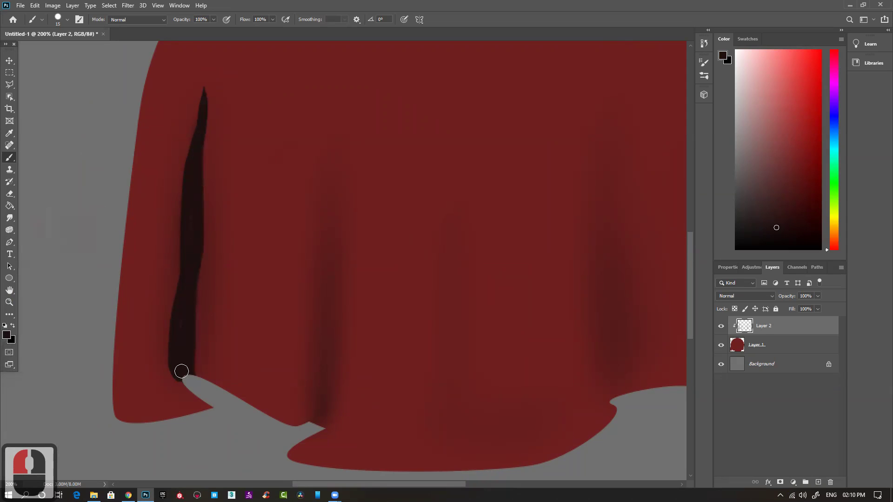
drag(191, 254, 185, 347)
drag(186, 300, 191, 375)
click(191, 374)
Paint a solid tapered fold above the second notch, widening toward the hem and thinning to a point at its top.
key(space)
drag(254, 324, 187, 309)
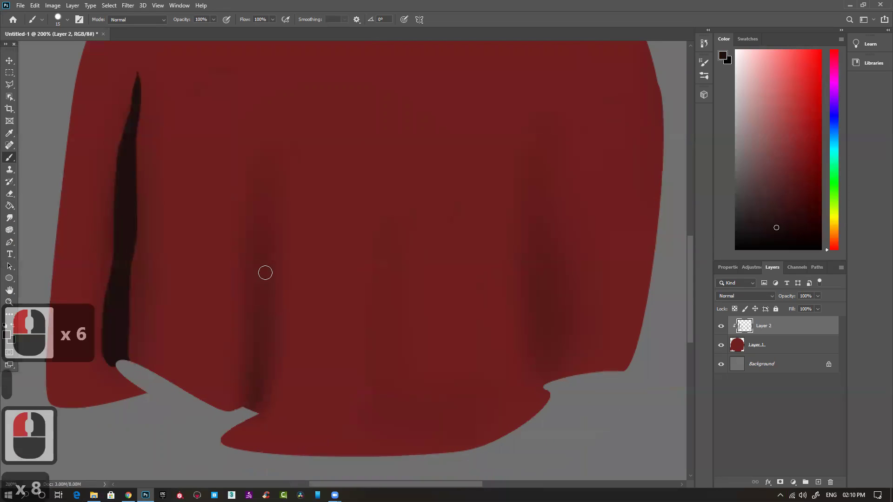
click(261, 192)
shift+click(261, 358)
shift+click(260, 412)
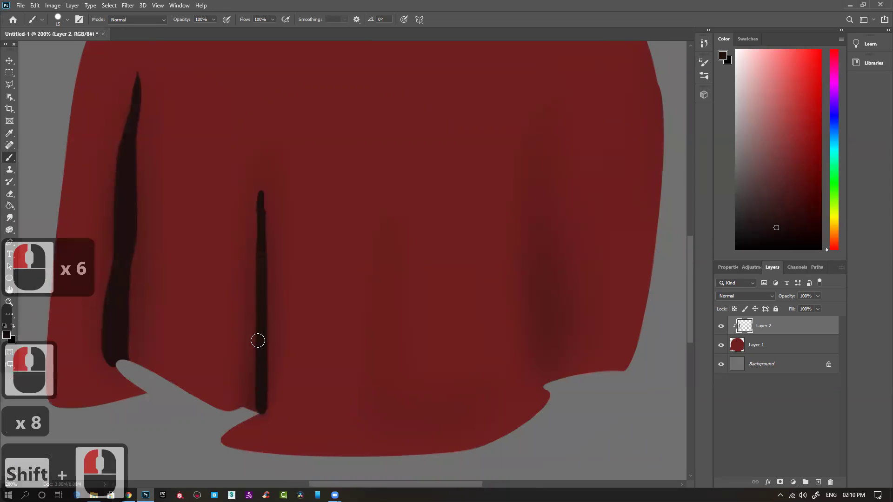
drag(256, 255, 251, 406)
click(259, 401)
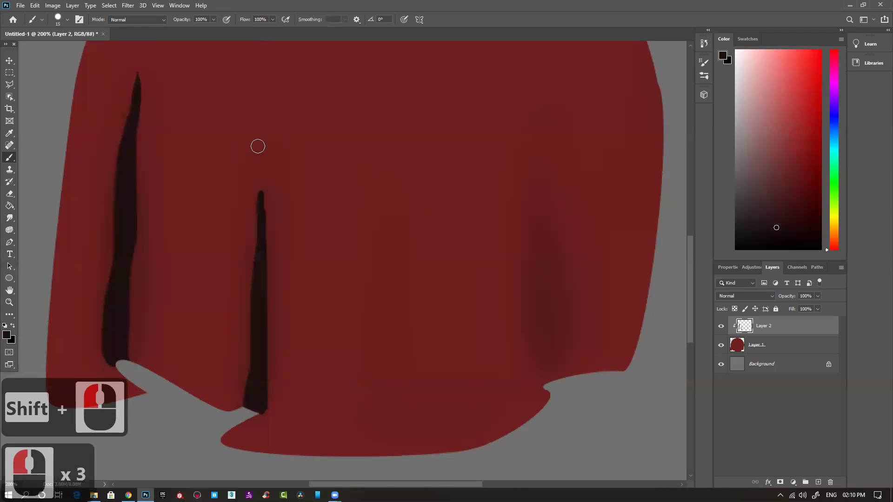
drag(258, 146, 259, 237)
drag(259, 154, 262, 253)
click(261, 235)
Paint a solid hooked crease along the lower hem, running from the centre toward the right-hand notch.
key(ctrl+minus)
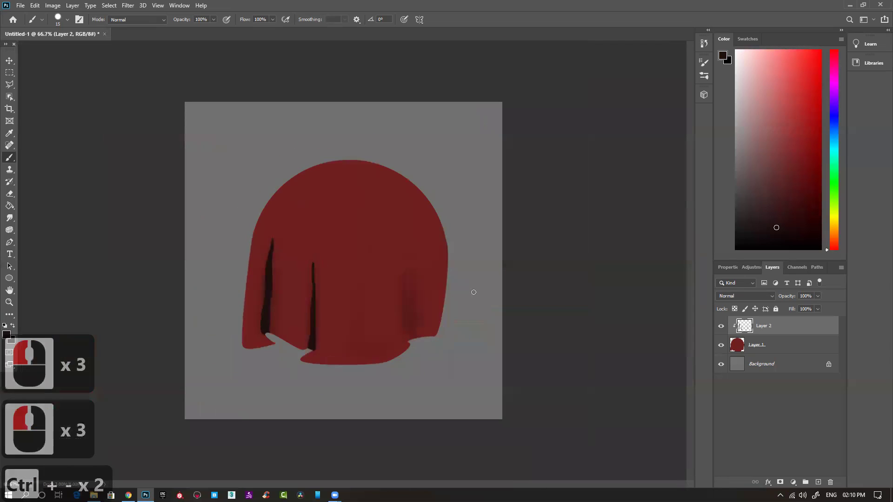
ctrl+click(392, 344)
double_click(374, 331)
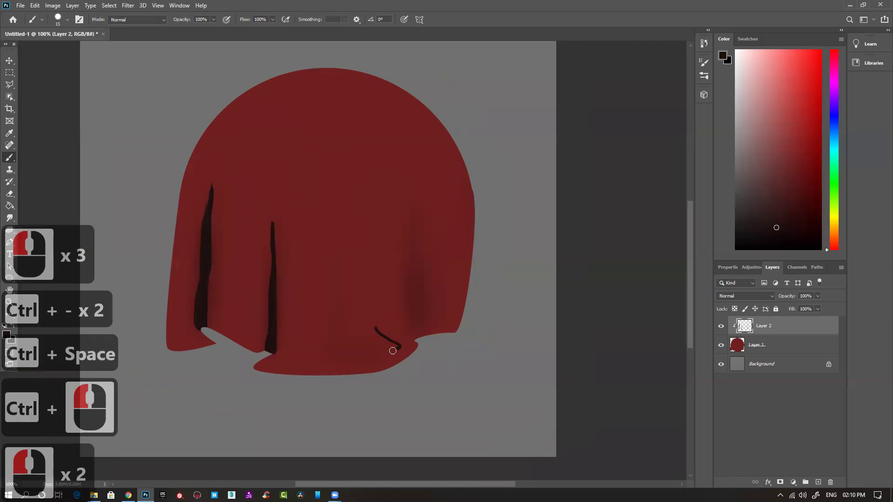
drag(398, 347, 334, 361)
drag(385, 339, 339, 356)
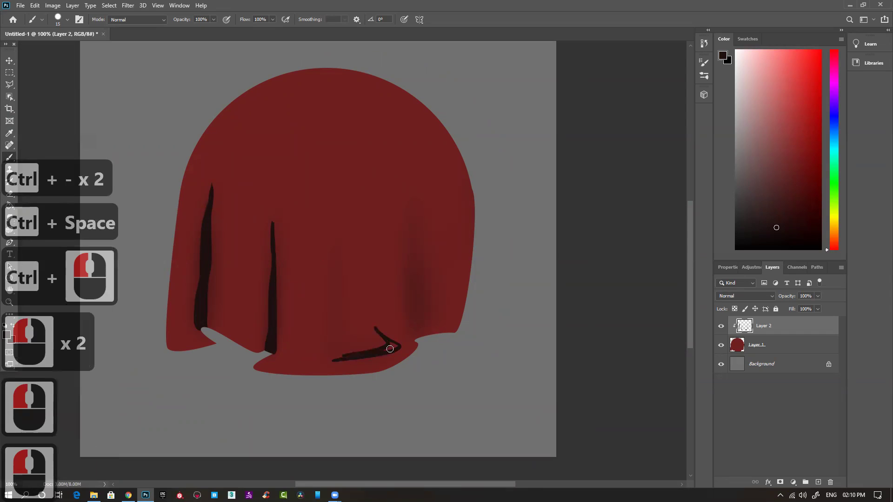
drag(390, 345, 385, 339)
click(346, 359)
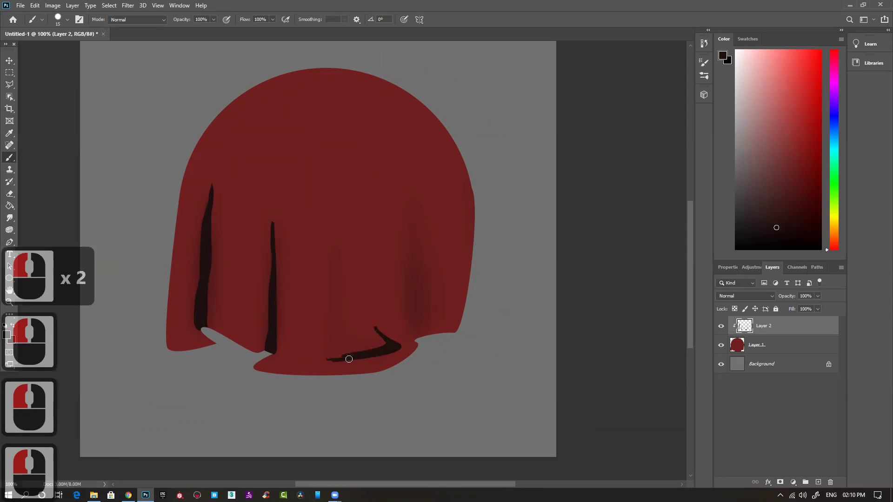
click(333, 358)
shift+click(337, 357)
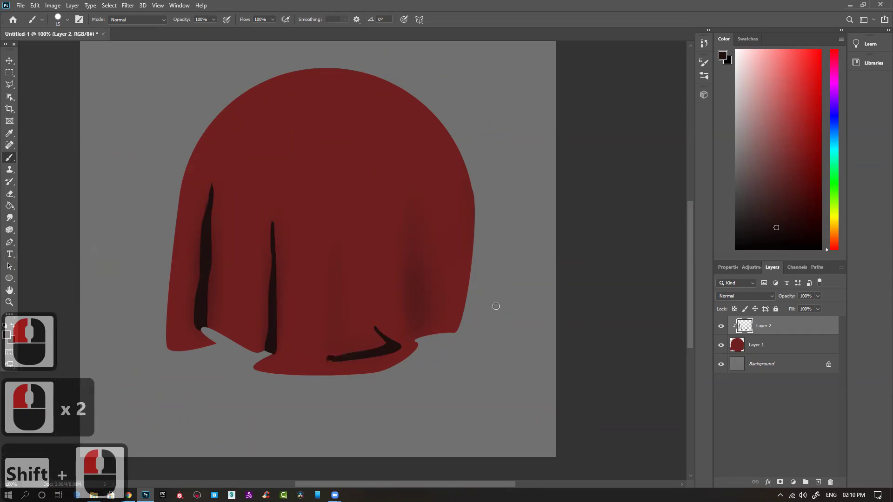
Paint a thin solid tapered fold down the right-hand shadow to the notch in the hem.
drag(415, 274, 423, 335)
drag(417, 284, 424, 336)
click(417, 284)
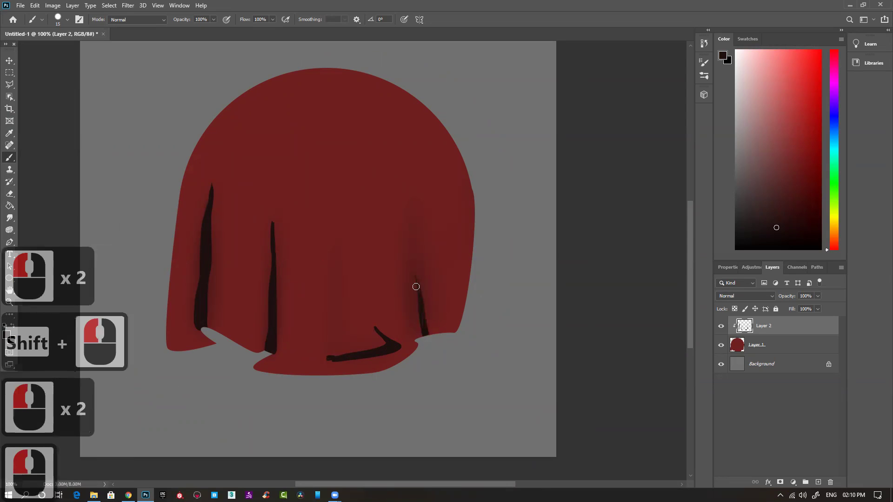
click(416, 286)
drag(414, 257, 416, 273)
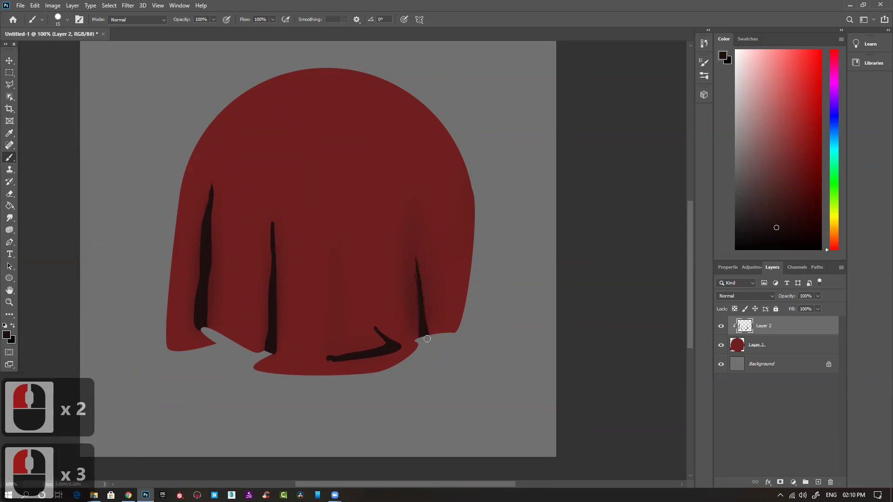
click(427, 338)
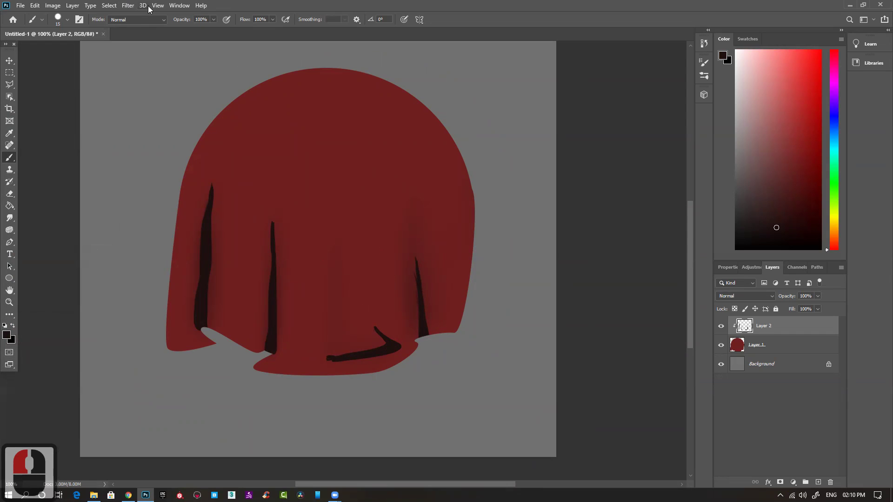
Apply a Gaussian Blur with a radius of 9.4 pixels to the painted folds on Layer 2.
click(128, 6)
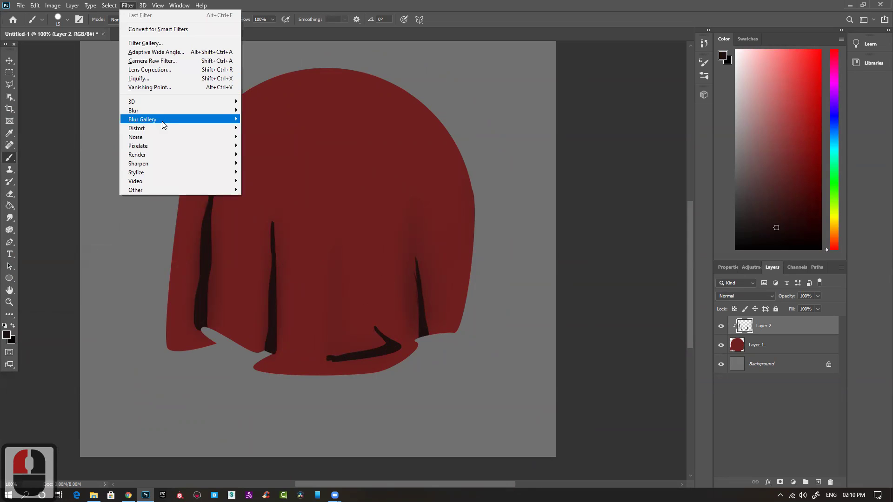
click(153, 111)
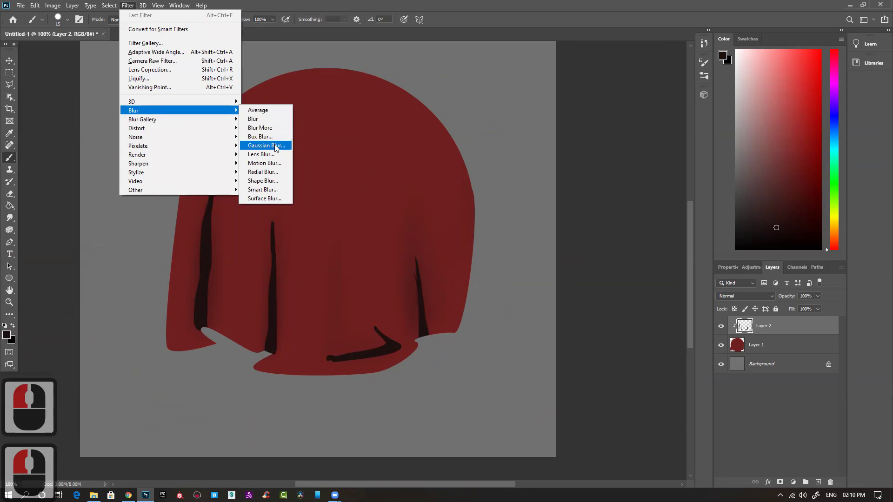
click(274, 146)
click(93, 234)
click(107, 233)
click(93, 234)
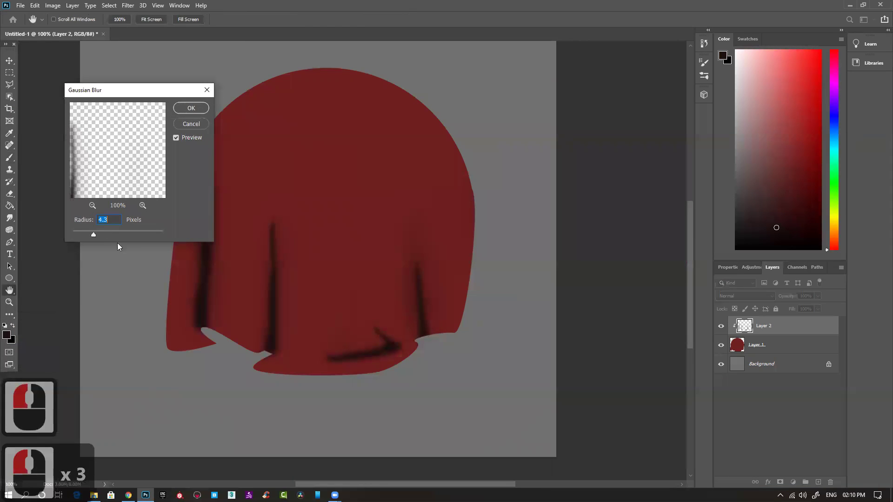
click(107, 234)
click(106, 233)
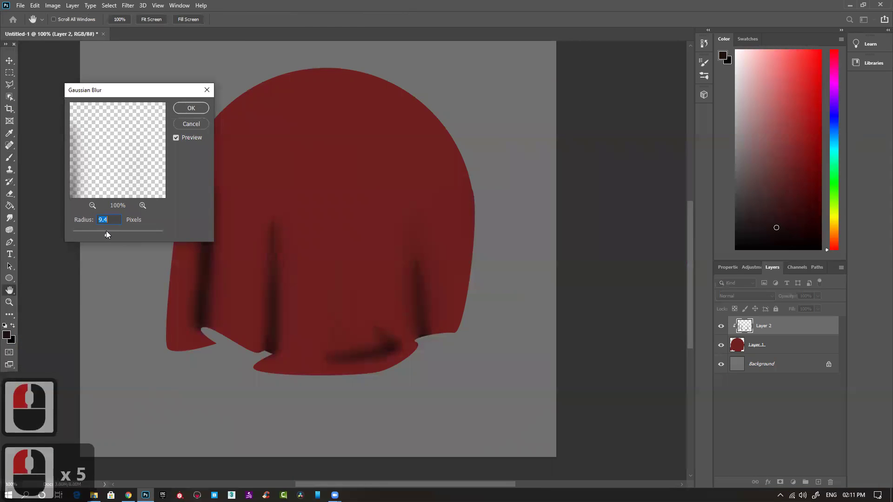
click(186, 124)
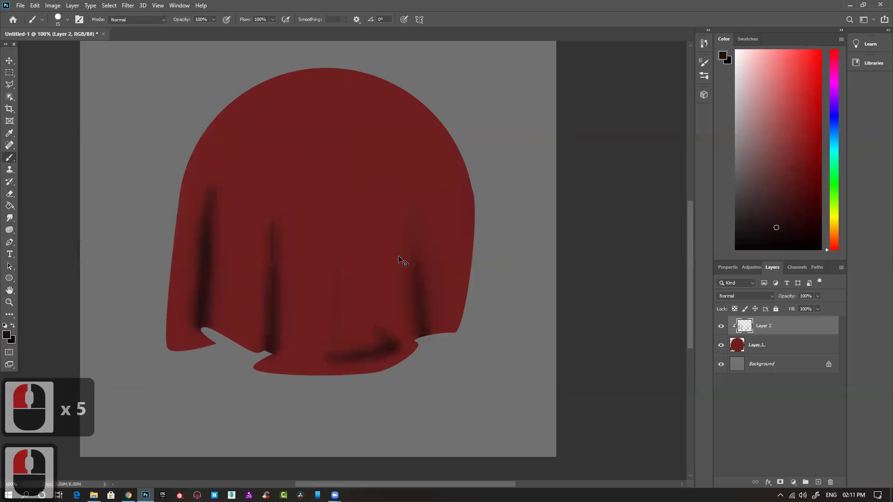
Compare the cloth with and without the blurred folds by toggling the visibility of Layer 2.
key(ctrl+minus)
key(ctrl+minus)
click(722, 327)
click(721, 326)
click(721, 326)
click(721, 327)
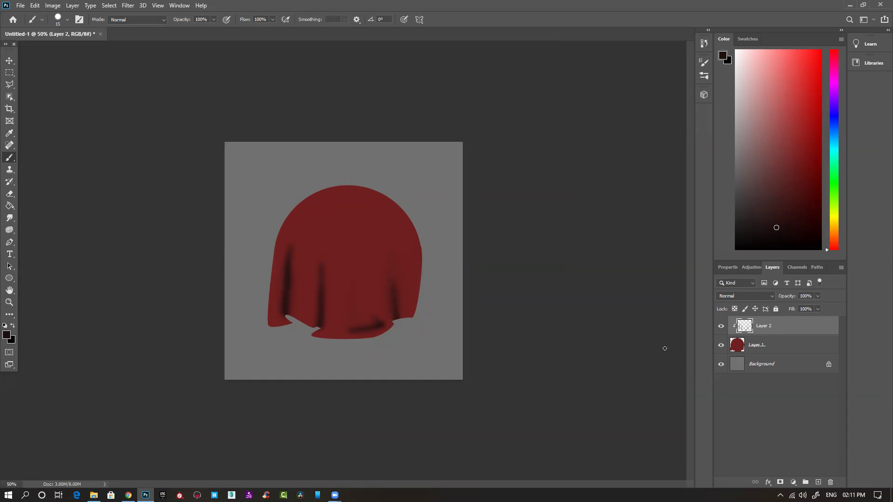
Change the blend mode of Layer 2 to Multiply.
ctrl+click(299, 297)
ctrl+click(302, 300)
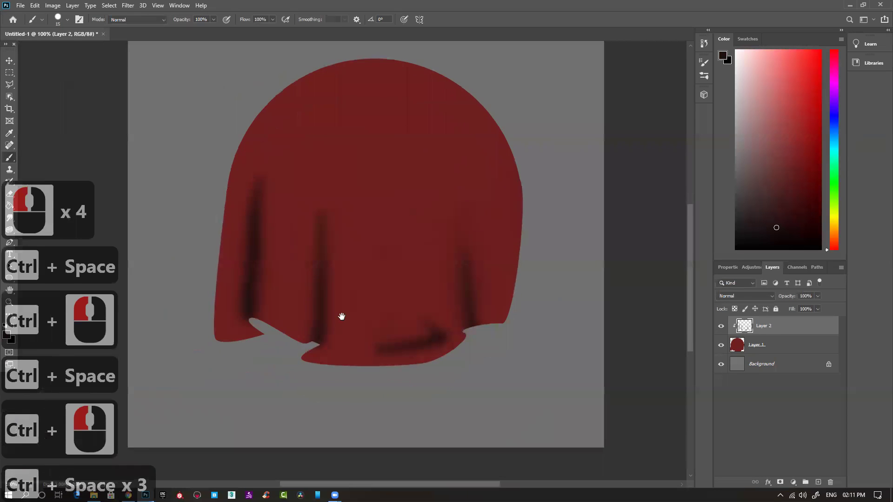
click(739, 297)
click(732, 291)
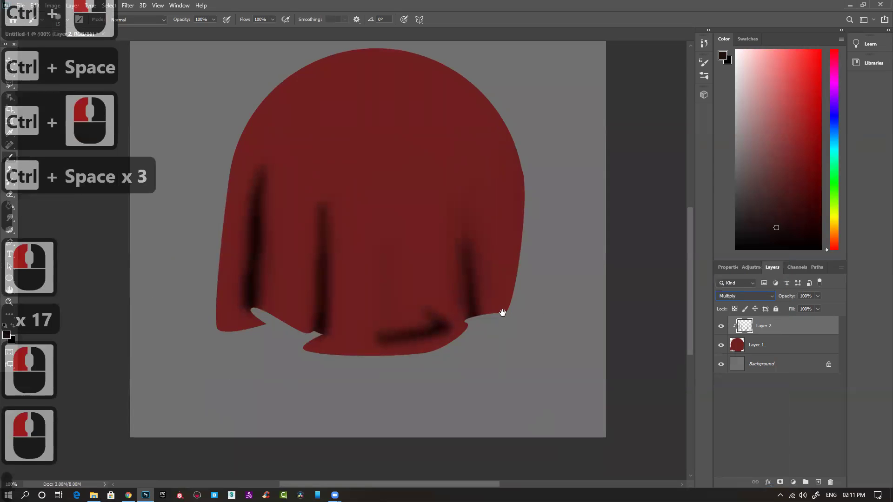
Choose a dark red foreground colour and fill only the painted pixels of Layer 2 with it, preserving transparency.
click(797, 169)
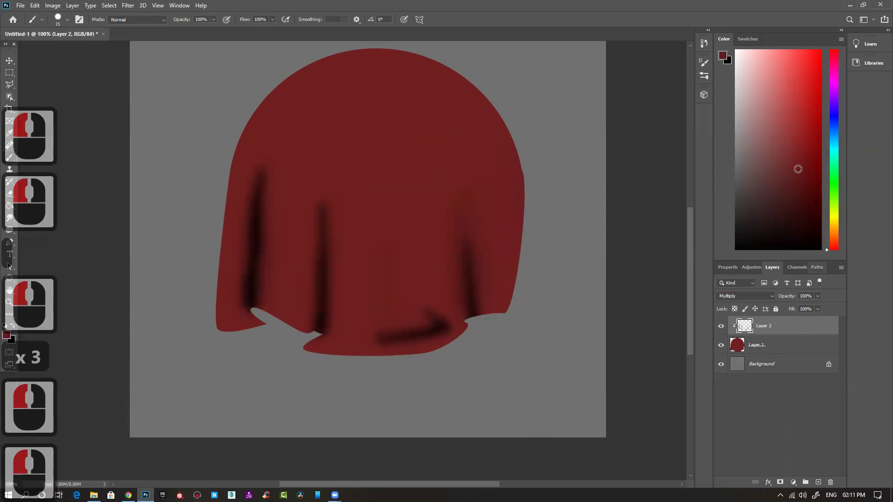
key(alt+shift)
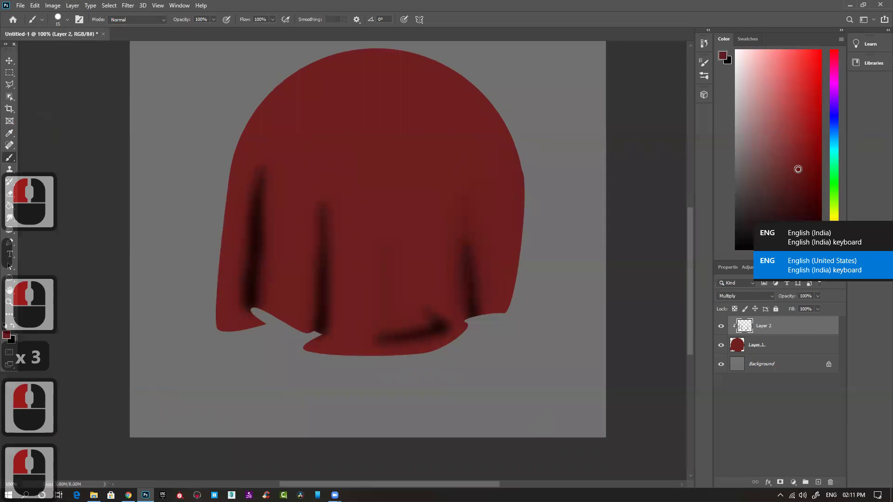
key(alt+shift+Delete)
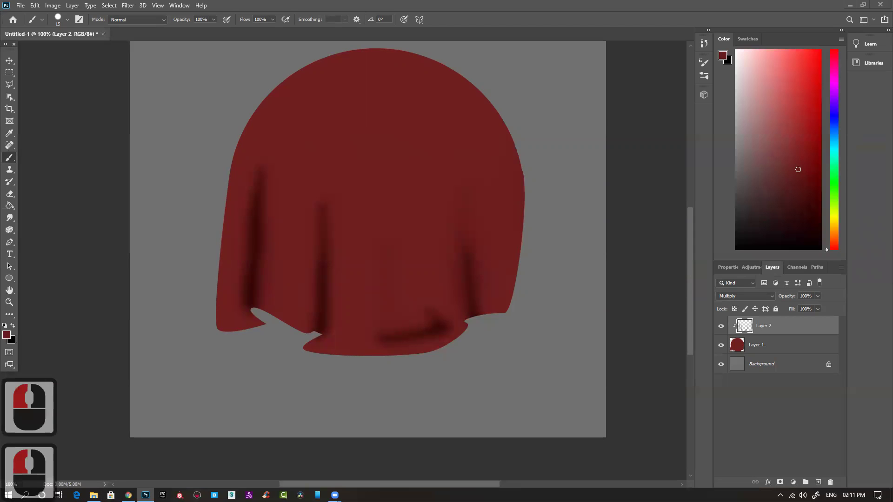
Compare the cloth with and without Layer 2, then lower that layer's opacity to 65%.
click(720, 326)
click(721, 326)
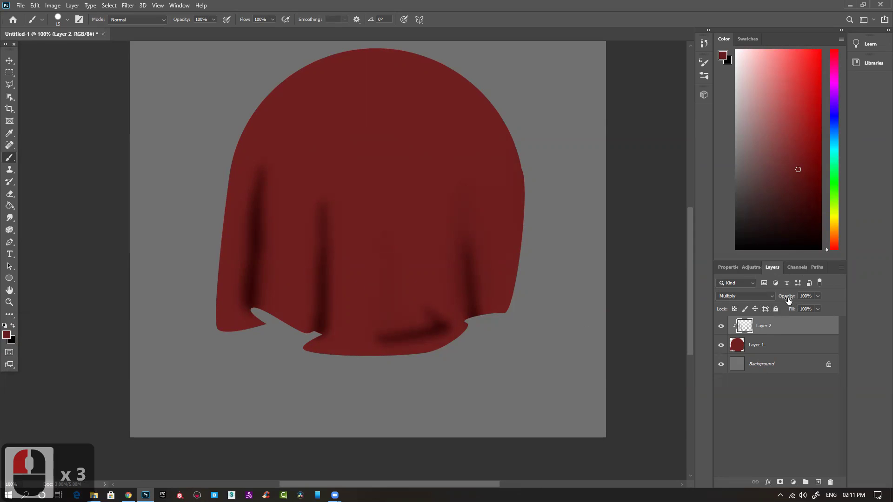
drag(777, 300, 772, 302)
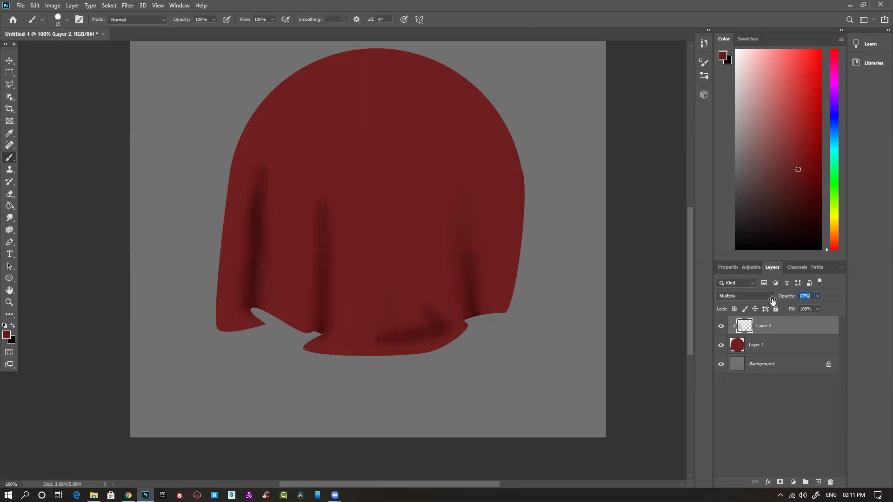
click(318, 284)
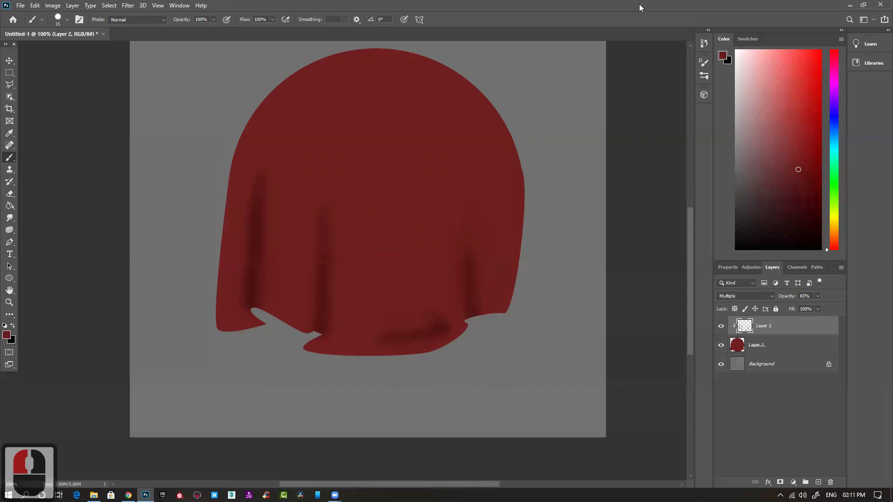
click(642, 132)
key(ctrl+minus)
key(ctrl+minus)
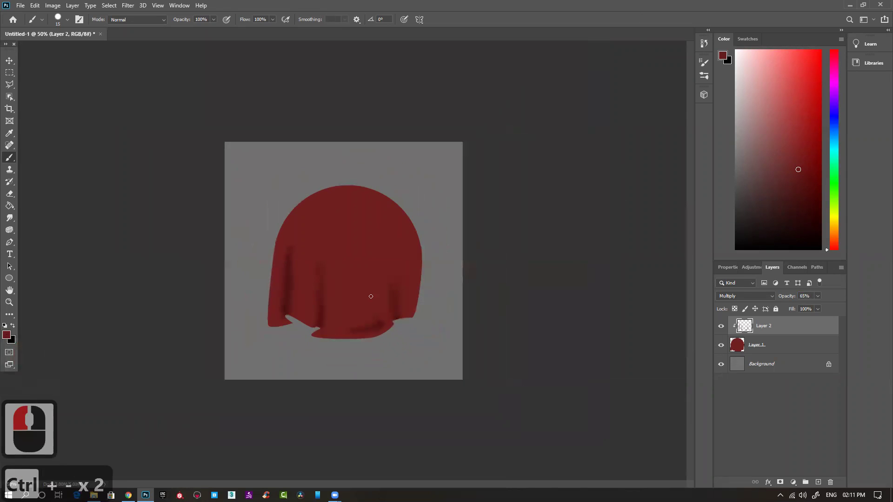
ctrl+click(344, 274)
click(591, 357)
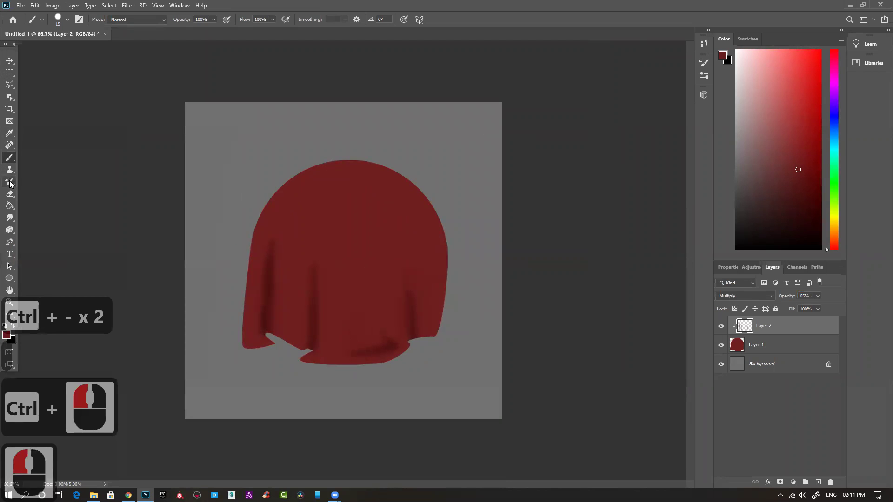
Try to smudge the top of the cloth's leftmost fold on Layer 2 with a 175 px Smudge brush at 32% strength.
click(9, 218)
key(bracketright)
key(bracketright)
key(bracketright)
key(bracketright)
key(bracketright)
key(bracketright)
key(bracketright)
key(bracketright)
key(bracketright)
key(bracketright)
key(bracketright)
key(bracketright)
key(bracketright)
key(bracketright)
key(bracketright)
key(bracketright)
key(bracketright)
key(bracketright)
key(bracketright)
key(bracketright)
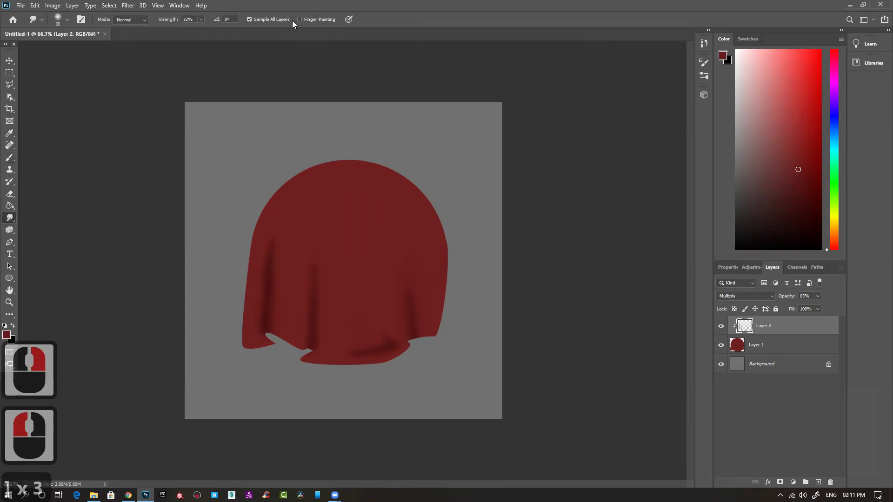
key(bracketleft)
key(bracketleft)
key(bracketleft)
key(bracketleft)
key(bracketleft)
key(bracketleft)
key(bracketleft)
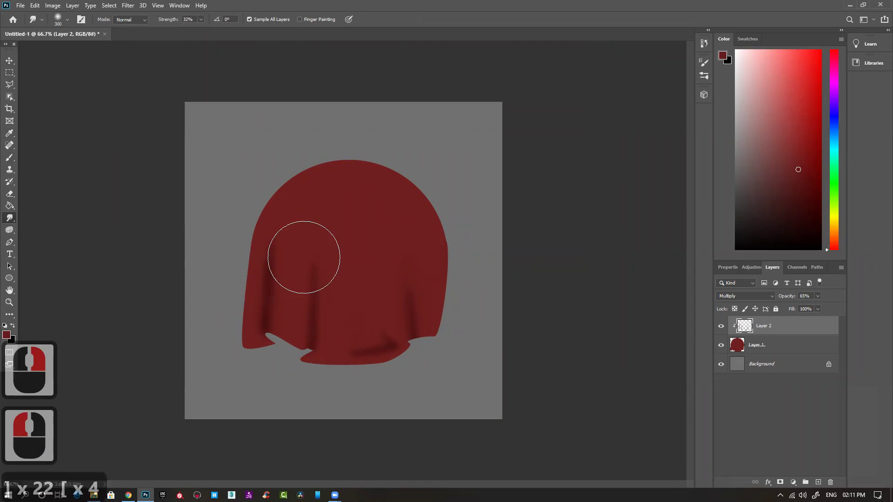
drag(269, 270, 285, 235)
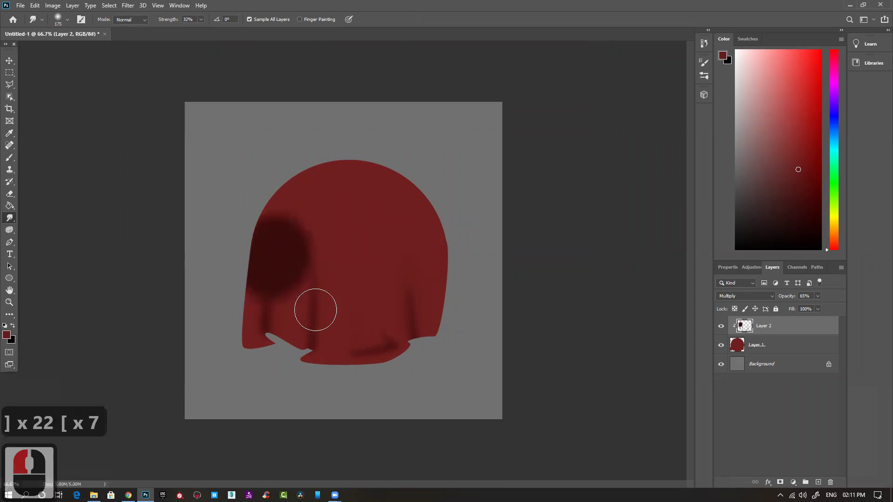
key(ctrl+z)
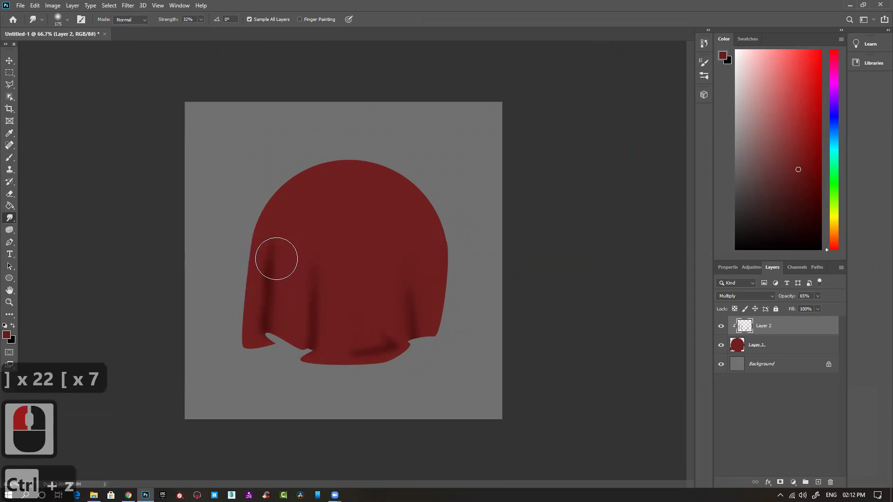
drag(265, 293, 299, 205)
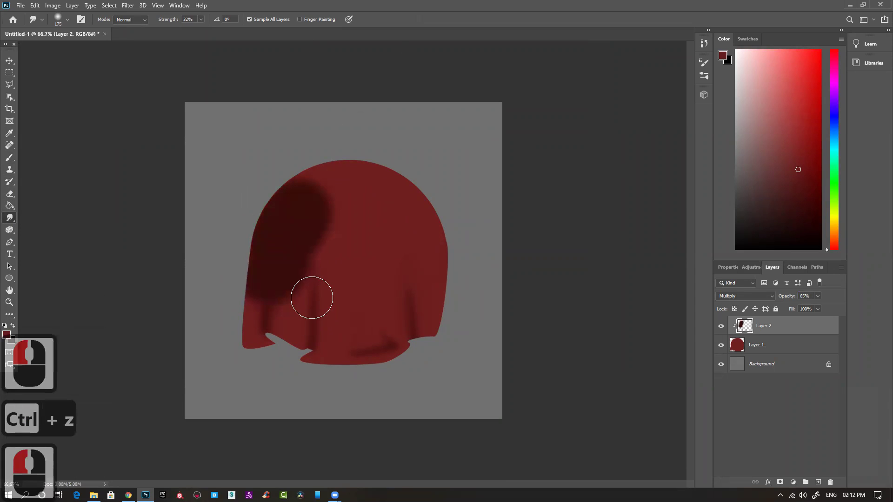
key(ctrl+z)
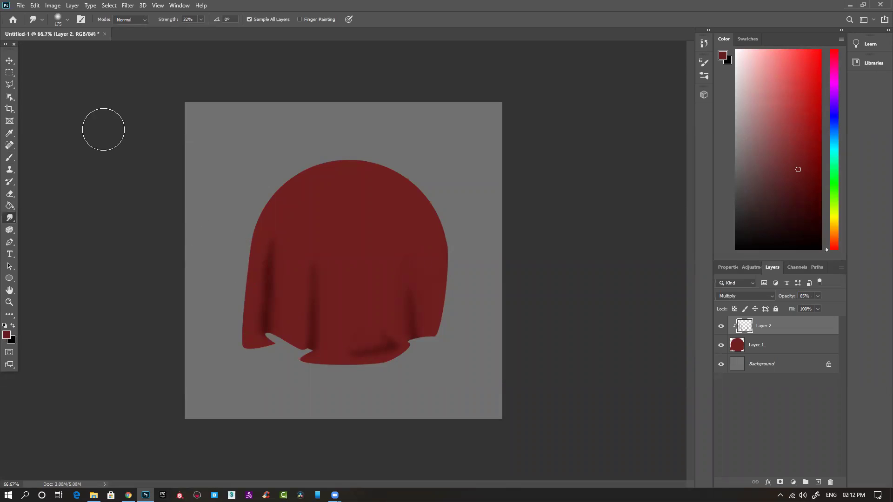
Add a new layer above Layer 2 and clip it to the cloth silhouette.
click(9, 61)
click(188, 240)
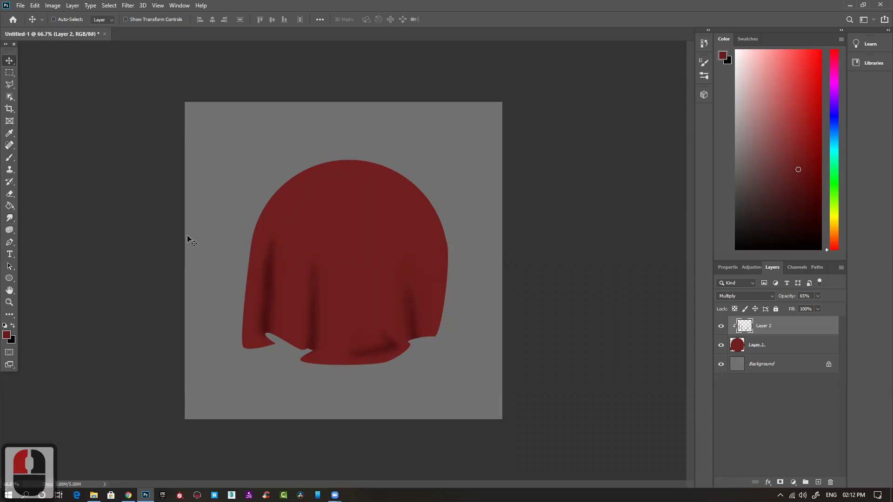
key(b)
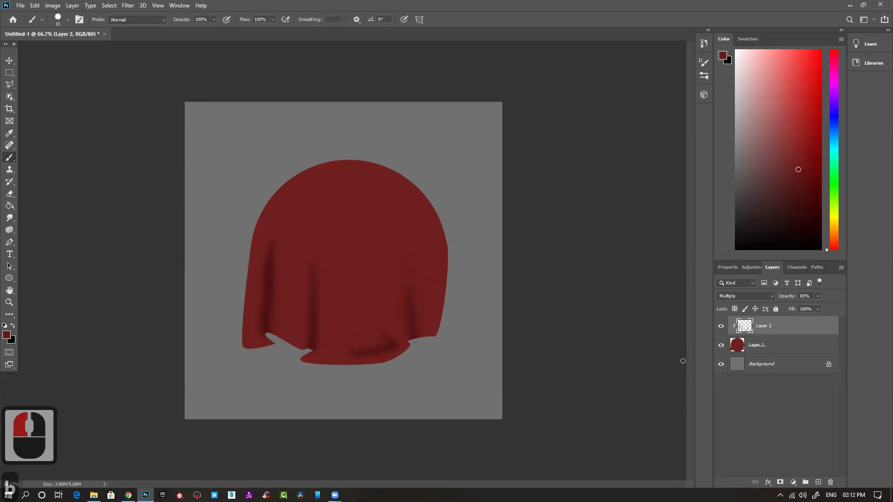
click(820, 482)
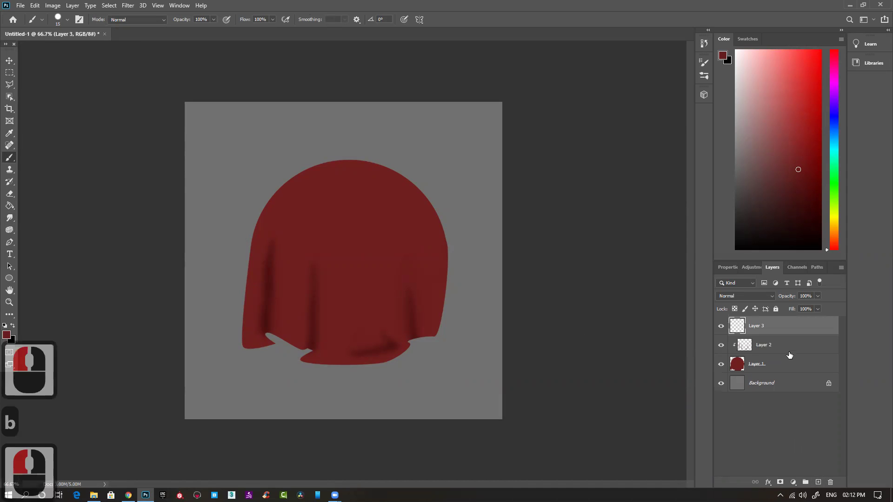
alt+click(791, 334)
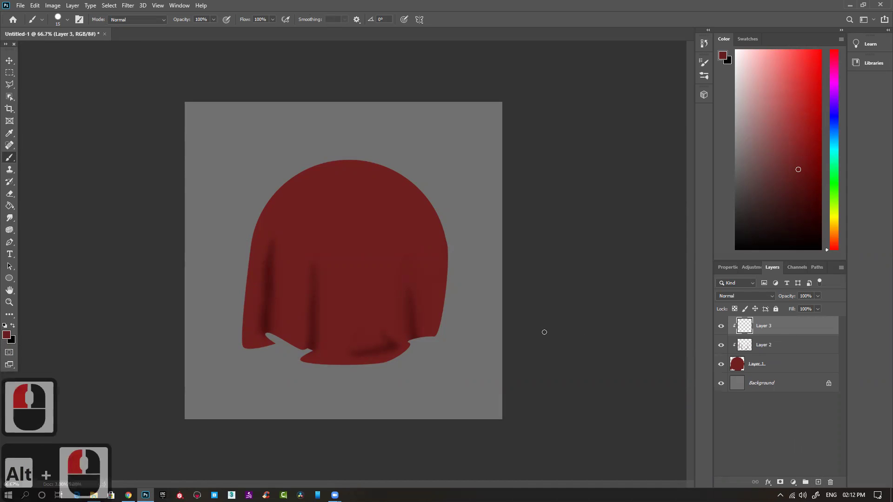
Sample the cloth's red as the brush colour and set the new layer's blend mode to Screen.
key(b)
alt+click(379, 212)
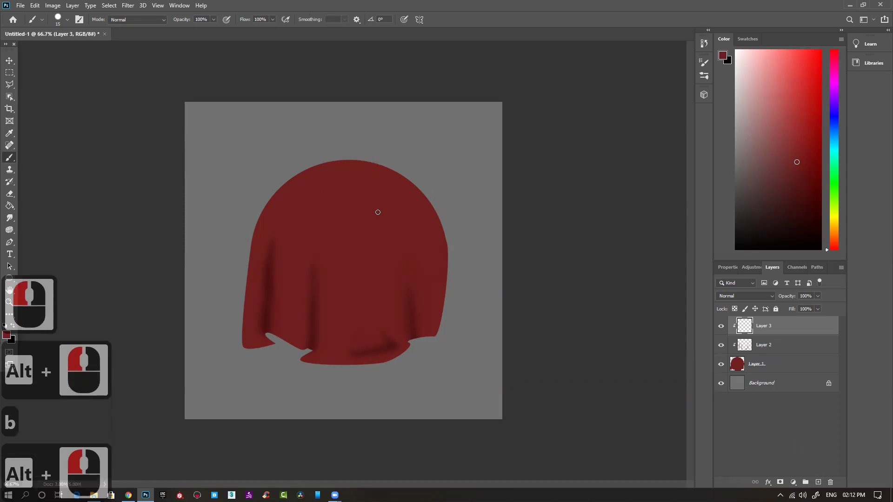
click(740, 297)
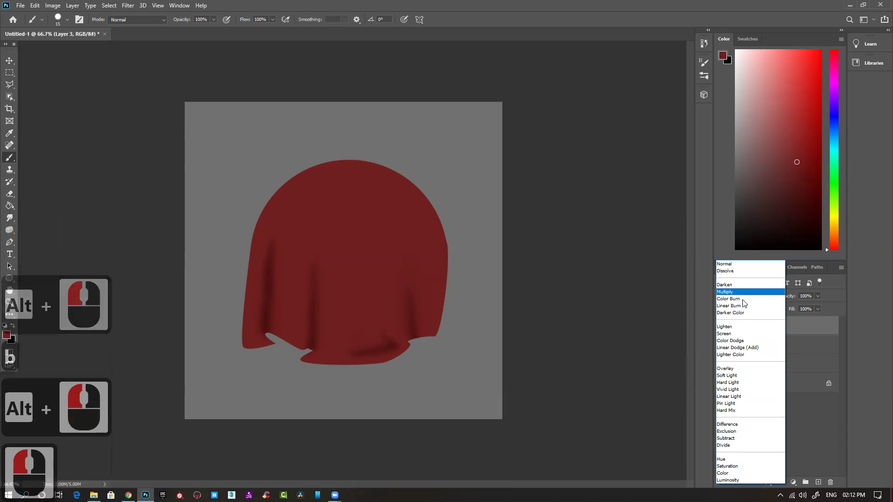
click(742, 340)
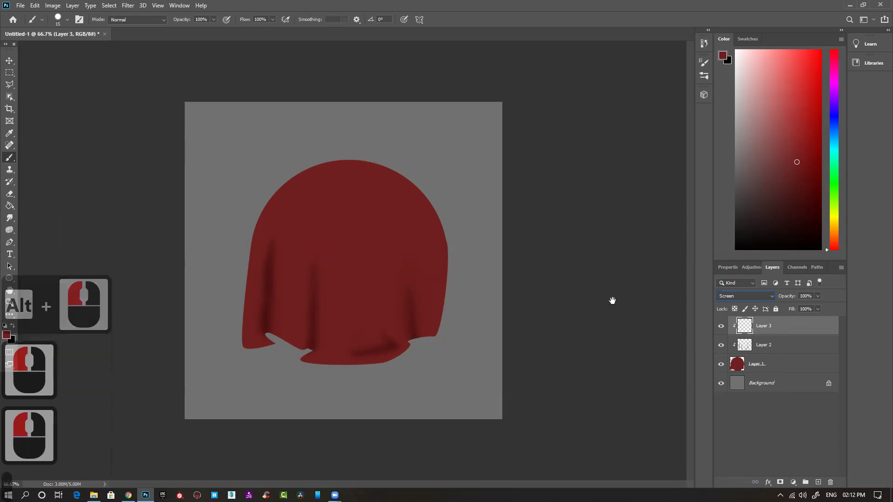
Try a large hard-edged highlight dab on the middle of the cloth on Layer 3.
key(])
key(])
key(])
key(])
key(])
key(])
key(])
key(])
key(])
key(])
key(])
key(])
key(])
key(])
key(])
key(])
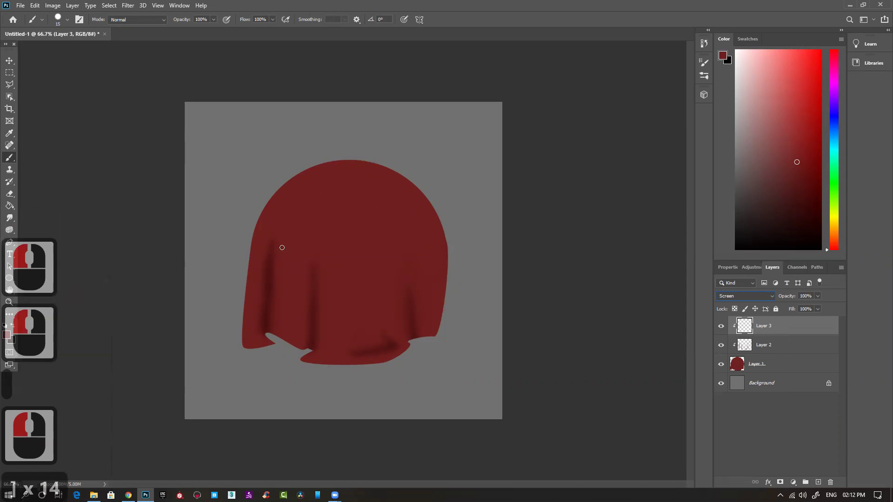
click(328, 249)
key(])
key(])
key(])
key(])
key(])
key(])
key(])
key(])
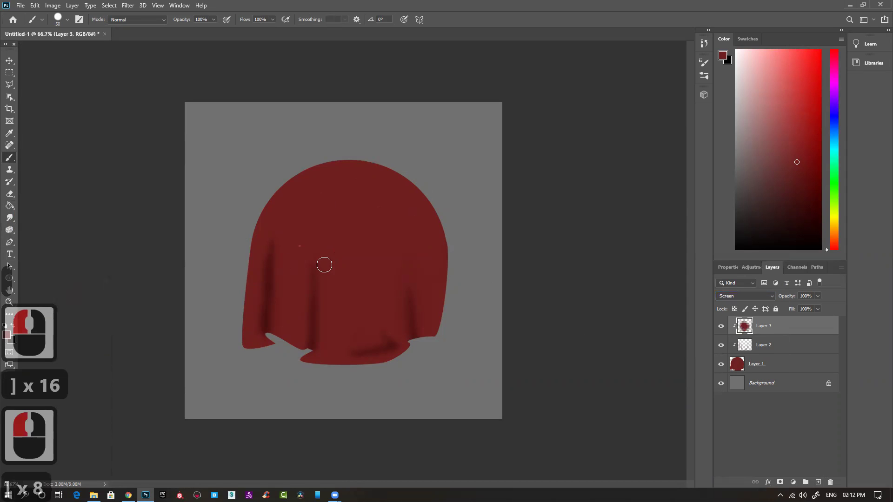
key(ctrl+z)
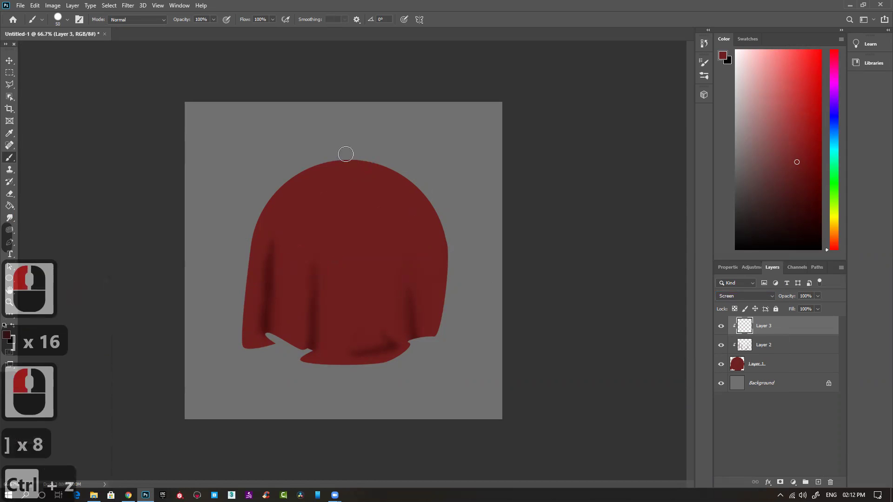
Switch to the Soft Round Pressure Opacity and Flow brush and enlarge it to 500 px.
right_click(329, 201)
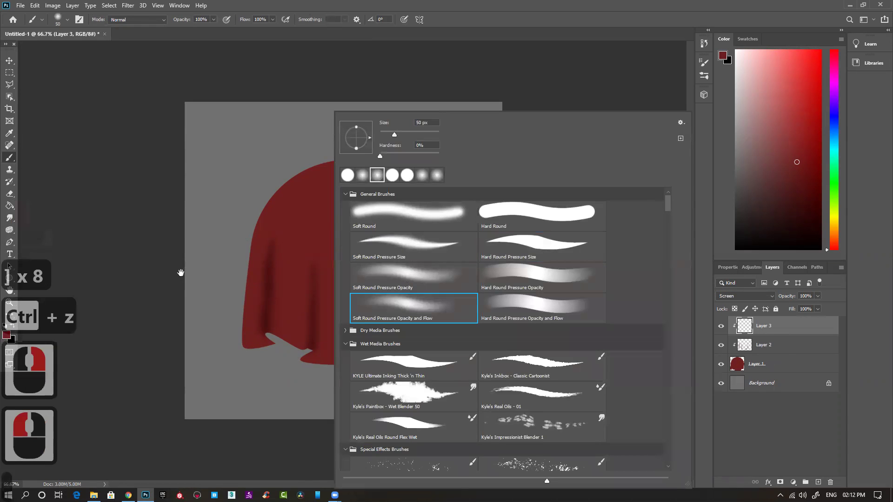
click(181, 272)
key(bracketright)
key(bracketright)
key(bracketright)
key(bracketright)
key(bracketright)
key(bracketright)
key(bracketright)
key(bracketright)
key(bracketright)
key(bracketright)
key(bracketright)
key(bracketright)
key(bracketright)
key(bracketleft)
key(bracketleft)
key(bracketright)
key(bracketright)
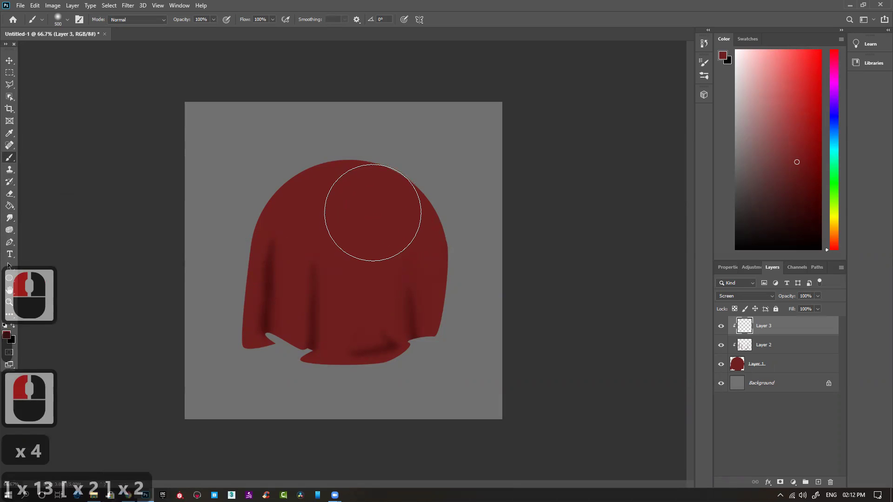
Paint a broad soft highlight on the upper right of the cloth's dome with the 500 px brush.
click(372, 212)
key(bracketleft)
click(364, 217)
key(bracketright)
click(371, 217)
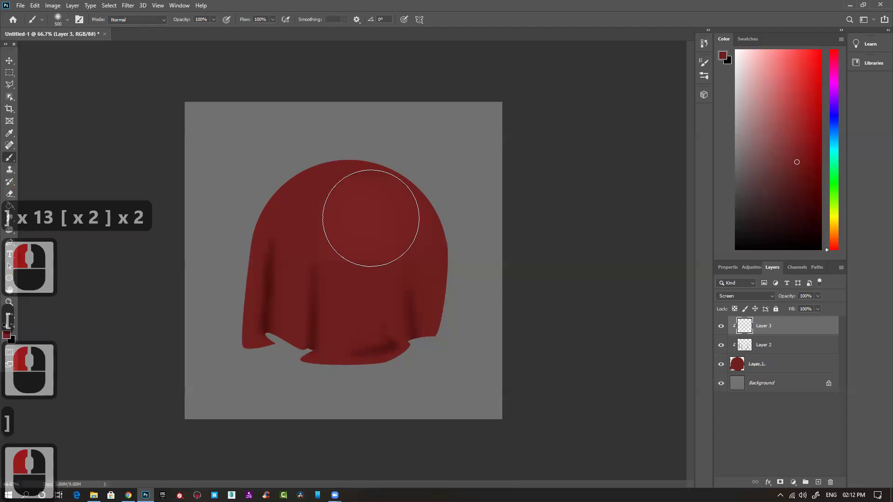
click(384, 215)
click(388, 219)
Reduce the brush to 400 px, build up the dome highlight, and extend it down the middle of the cloth.
key(bracketleft)
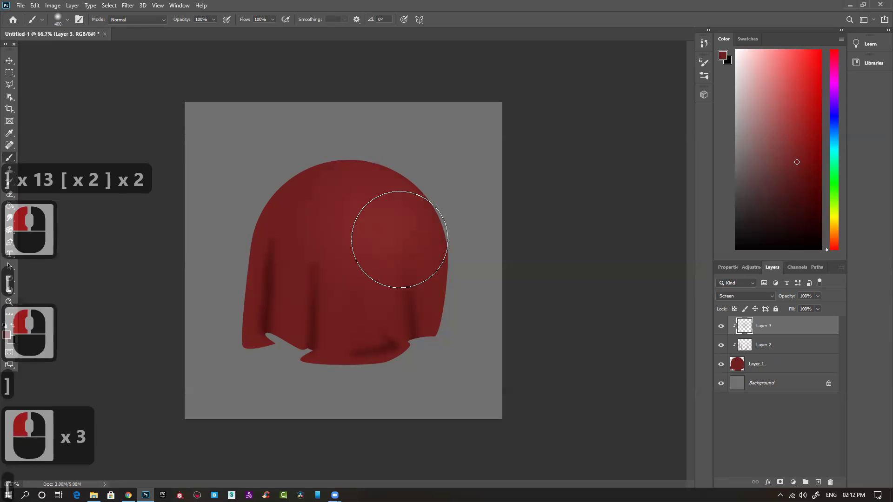
click(393, 238)
click(384, 235)
click(389, 249)
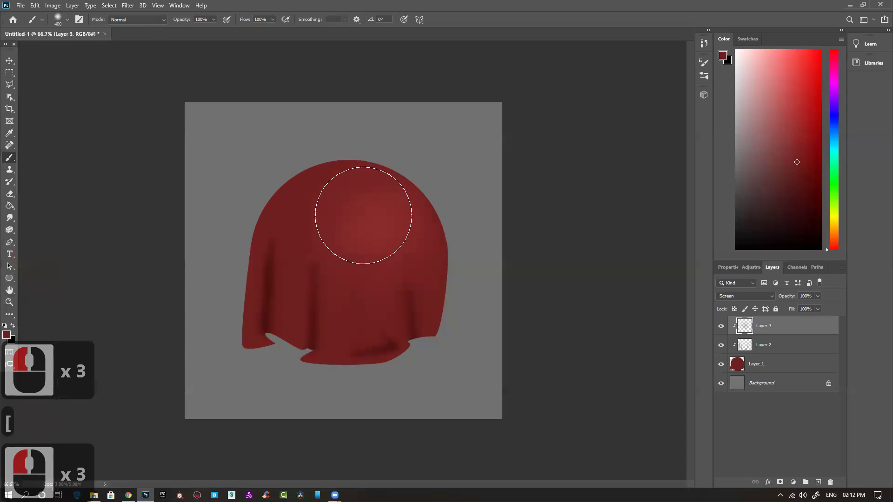
click(372, 219)
click(372, 261)
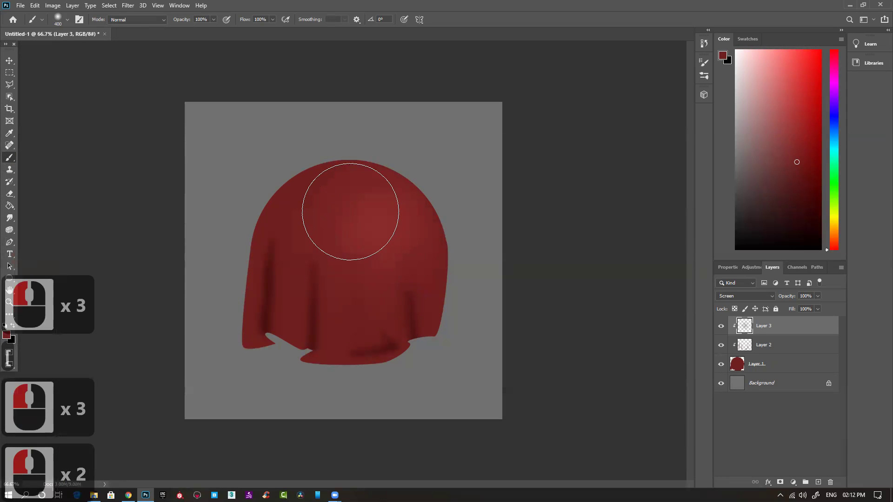
click(384, 259)
click(375, 333)
Reduce the brush to 90 px and paint a soft highlight along the right side of the second fold from the left.
key(bracketleft)
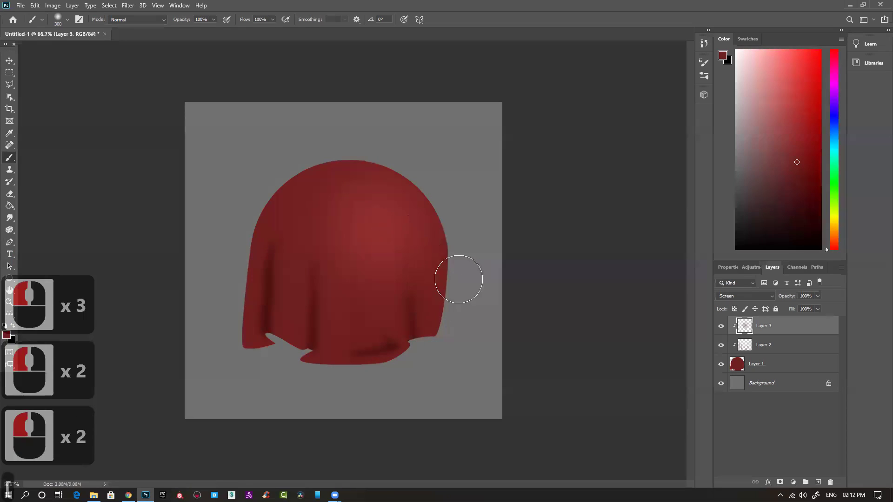
key(bracketleft)
key(bracketleft)
key(bracketleft)
key(bracketleft)
key(bracketleft)
key(bracketleft)
key(bracketleft)
click(321, 345)
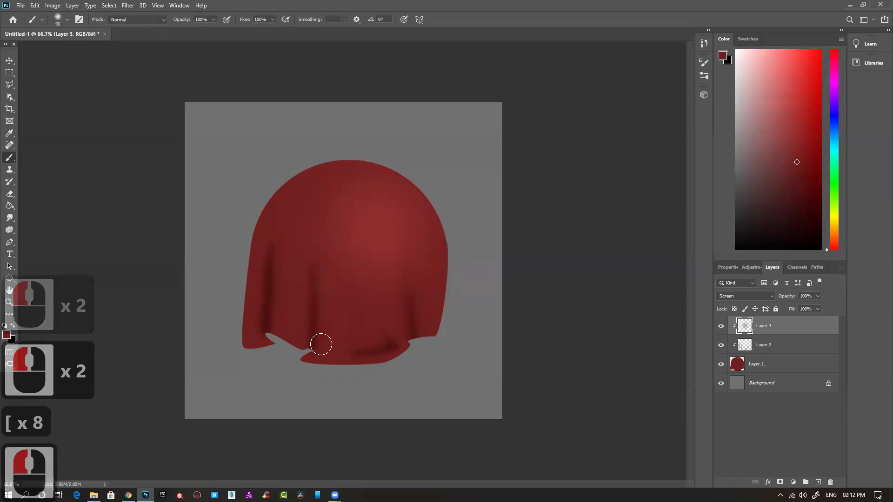
click(320, 350)
click(327, 321)
click(326, 320)
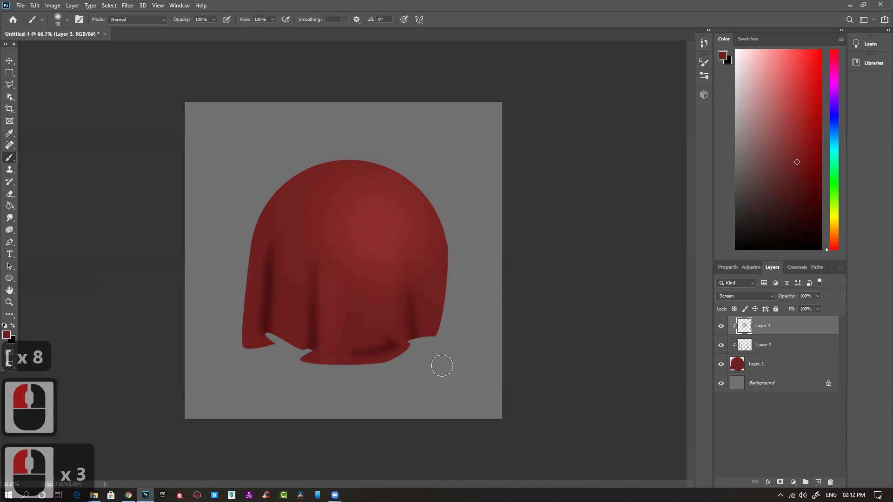
Reduce the brush to 70 px and highlight the cloth around the bottom-right crease and the rightmost fold.
key(bracketleft)
key(bracketleft)
click(404, 359)
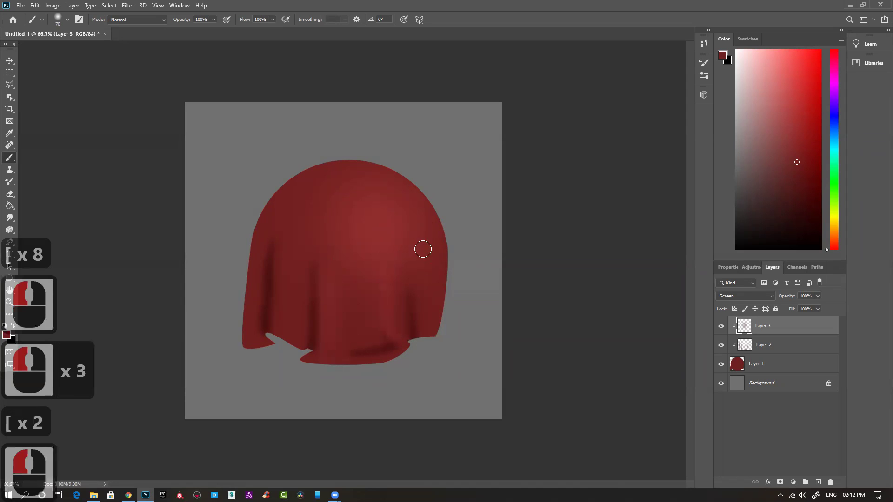
click(426, 261)
click(442, 341)
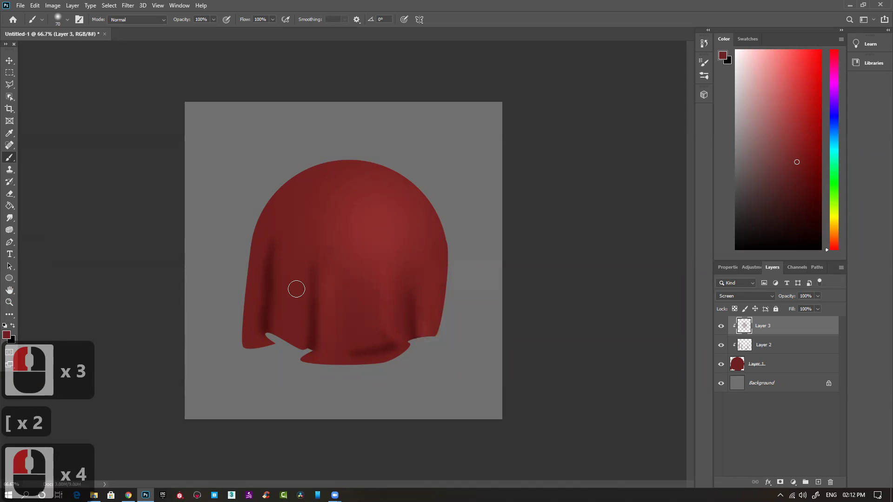
Paint soft highlights on both sides of the cloth's leftmost fold with the 70 px brush.
click(278, 339)
click(278, 300)
click(258, 246)
click(252, 262)
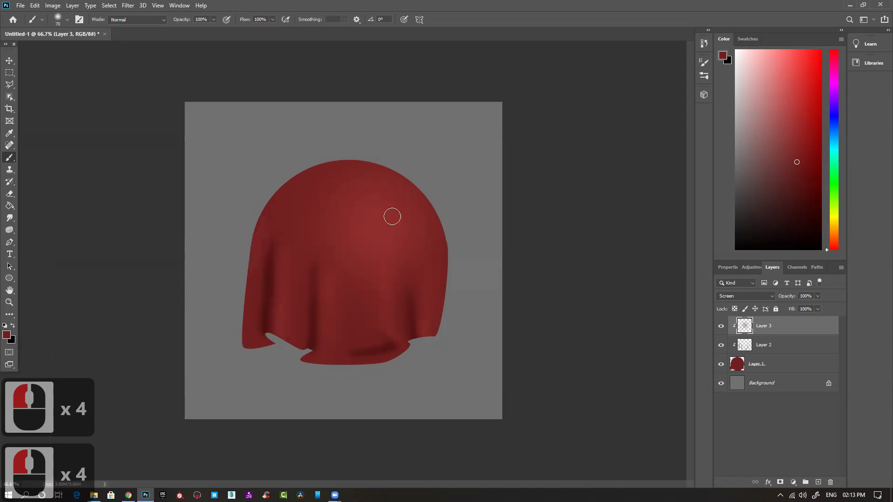
Enlarge the brush to 125 px and strengthen the highlight over the dome and down towards the right-hand folds.
key(bracketright)
key(bracketright)
key(bracketright)
key(bracketright)
click(384, 188)
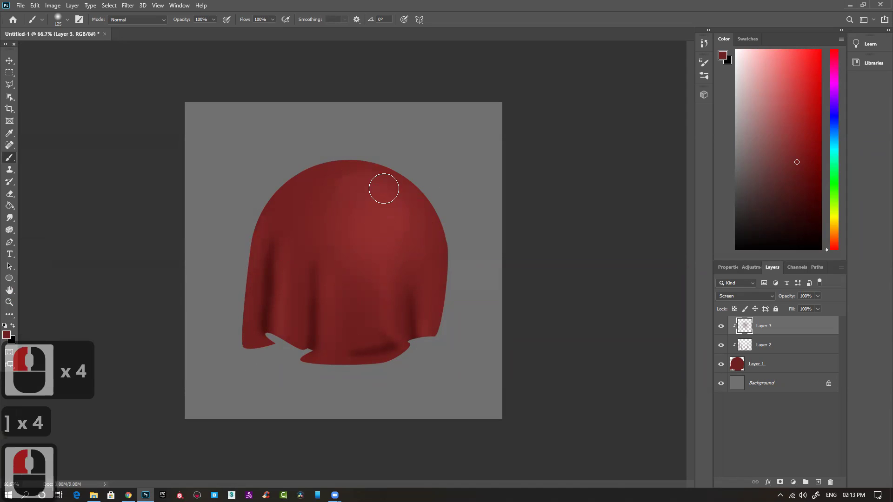
click(361, 199)
click(371, 265)
click(372, 253)
click(385, 247)
click(391, 288)
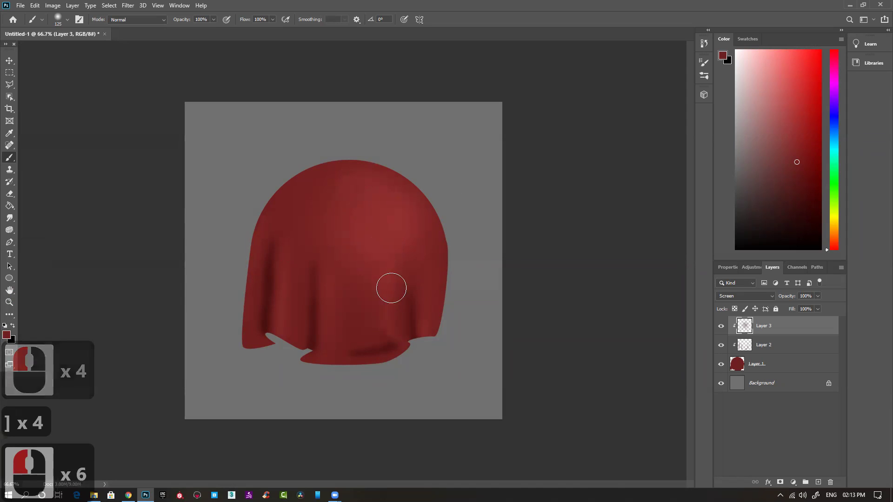
Paint more highlight with the 125 px brush from the bottom-right crease up the dome's right side to its crown.
click(395, 348)
click(395, 230)
click(406, 233)
click(403, 211)
click(374, 202)
click(343, 191)
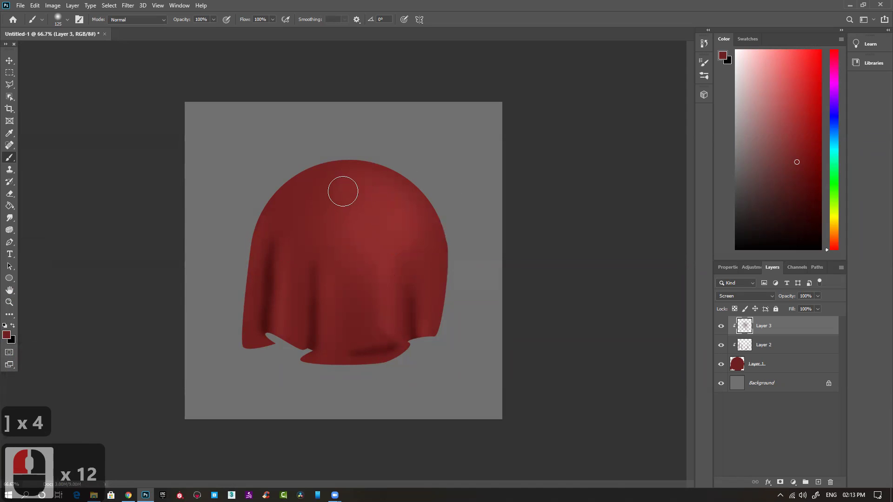
Spread the soft highlight across the middle of the dome and down its left side towards the cloth's lower edge.
click(330, 228)
click(375, 193)
click(386, 249)
click(426, 263)
click(364, 234)
click(305, 239)
click(299, 343)
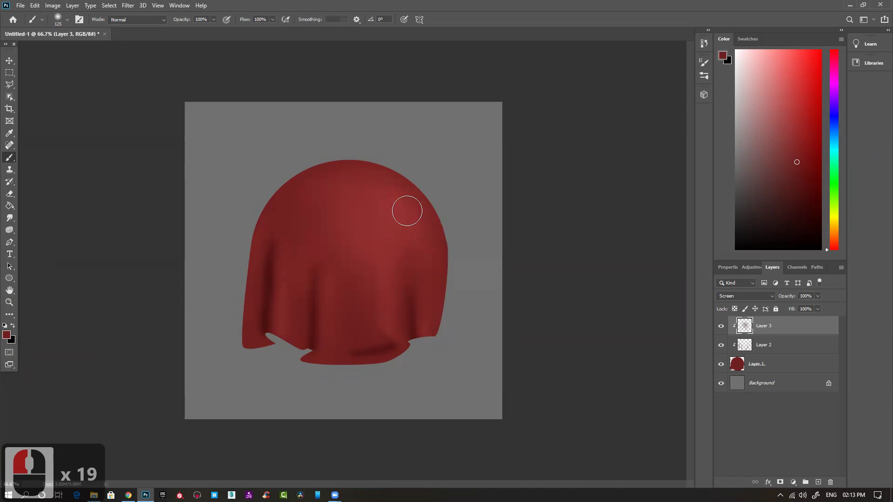
Compare the cloth with and without the highlights on Layer 3 by toggling the layer's visibility.
key(ctrl+minus)
key(ctrl+minus)
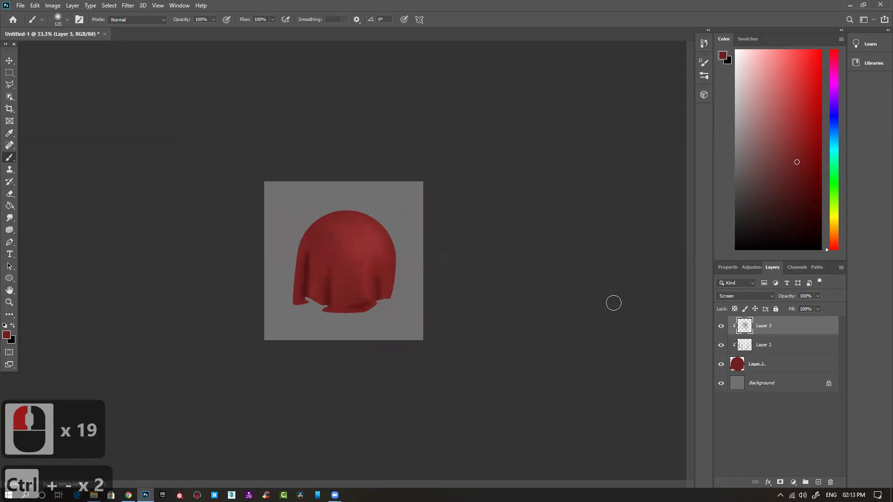
click(722, 328)
click(722, 328)
click(722, 327)
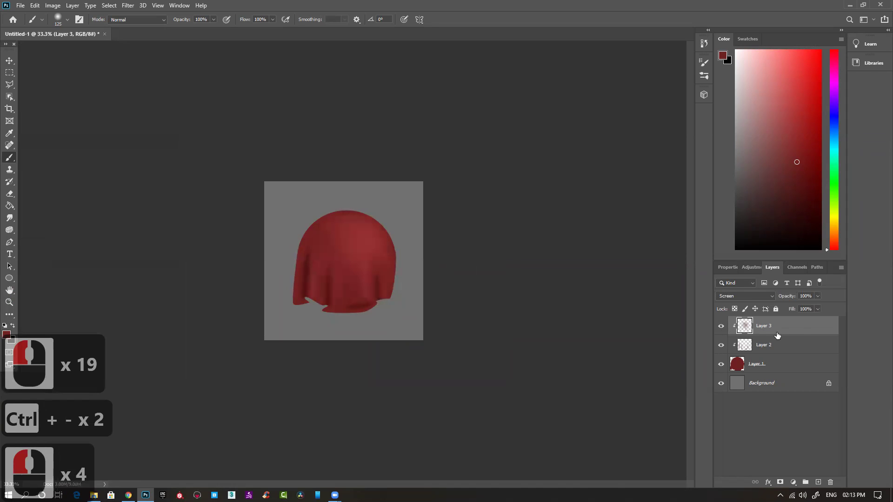
Try the Normal blend mode on Layer 3 for comparison and return it to Screen.
click(735, 295)
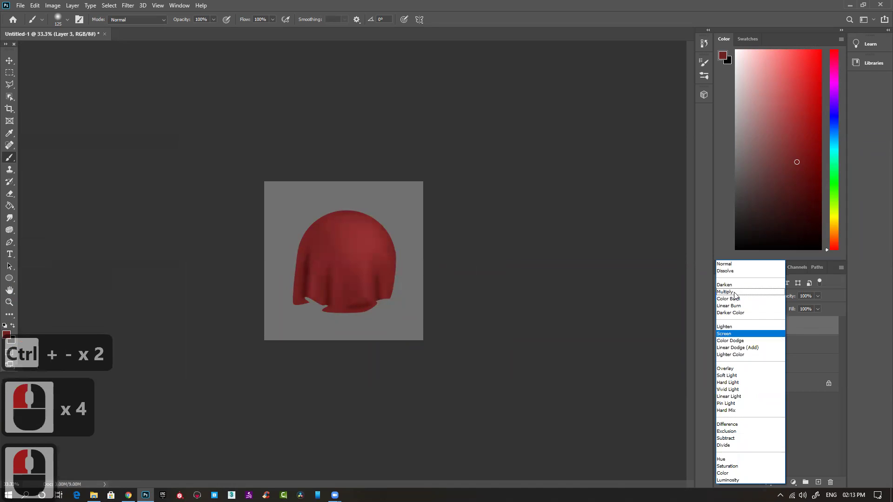
click(735, 264)
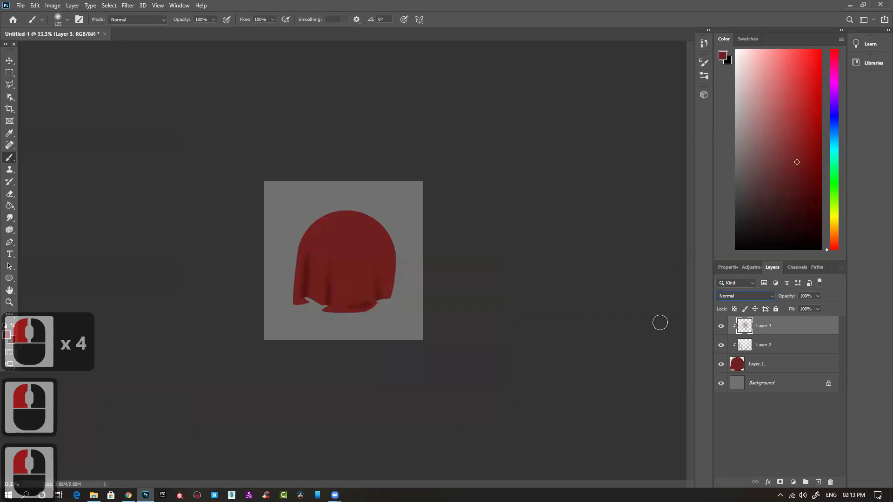
click(728, 297)
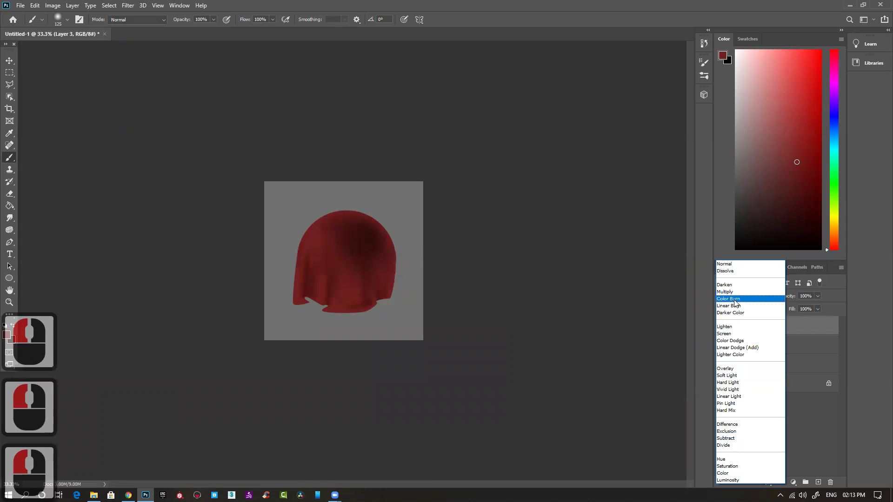
click(739, 334)
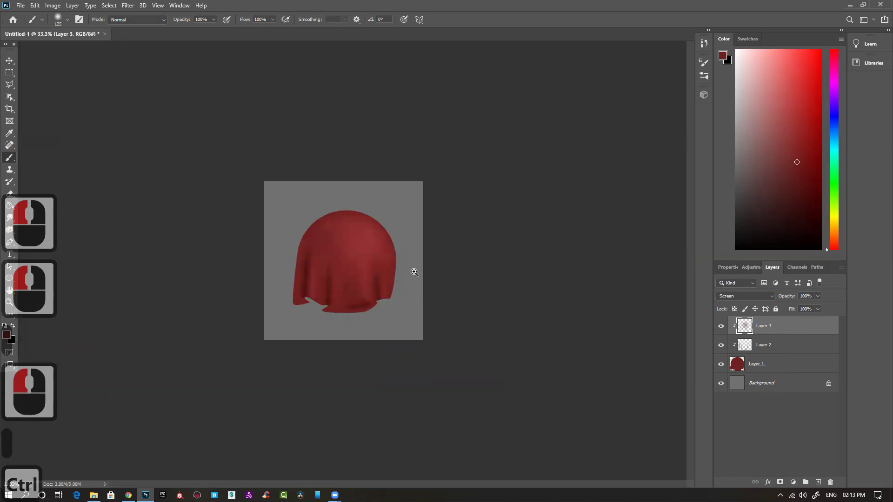
Dab a soft highlight on the lower cloth between the two left-hand folds with the 125 px brush.
key(ctrl+plus)
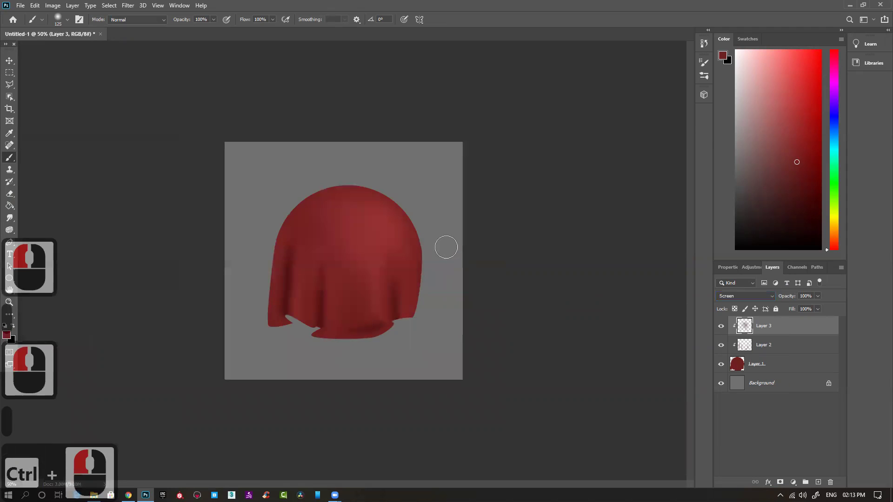
click(306, 301)
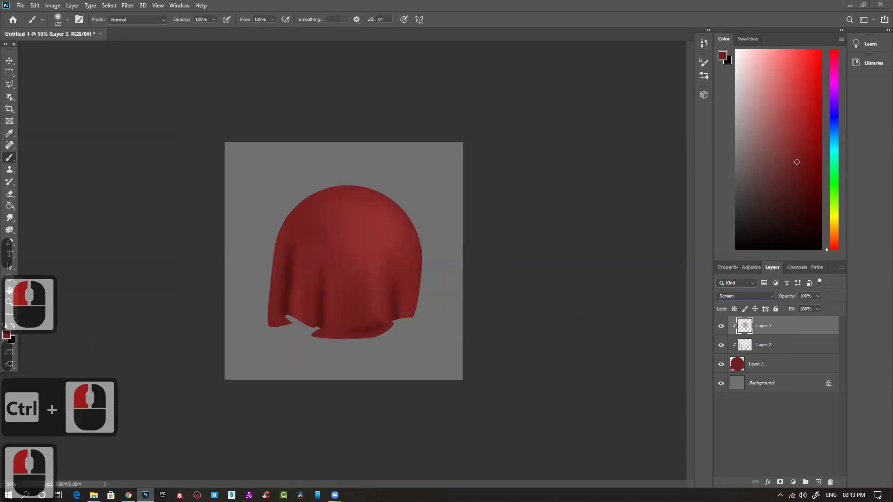
click(589, 225)
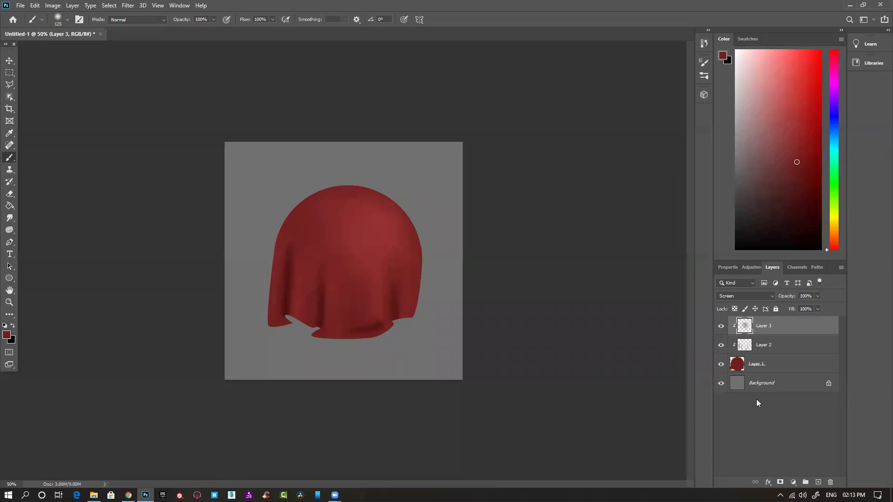
Add a Pattern fill layer above Layer 3 and try the dotted, striped and plain light pattern presets.
click(793, 483)
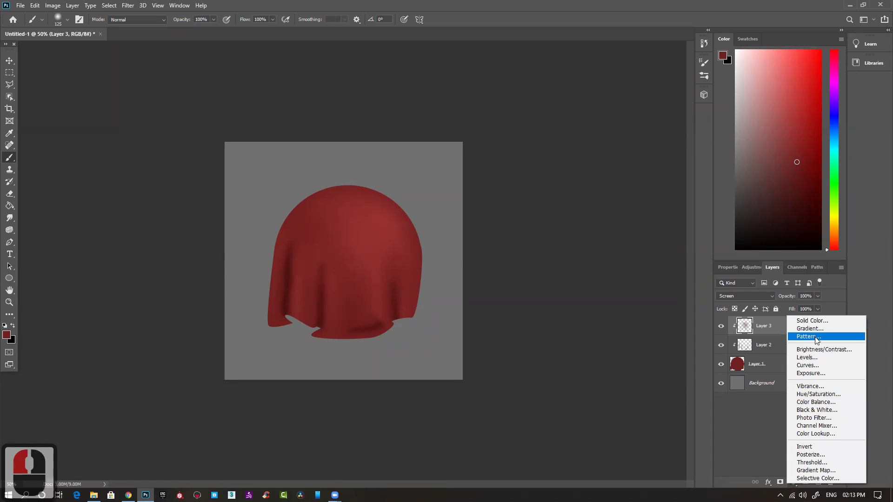
click(839, 335)
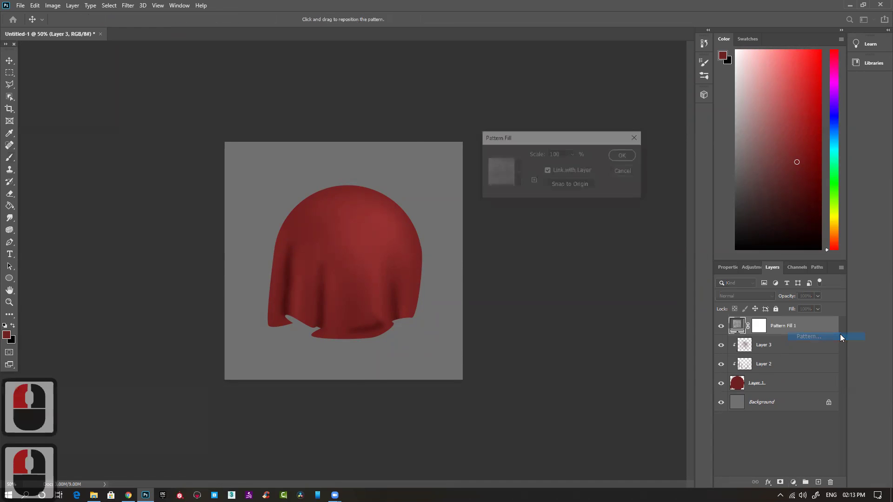
click(517, 173)
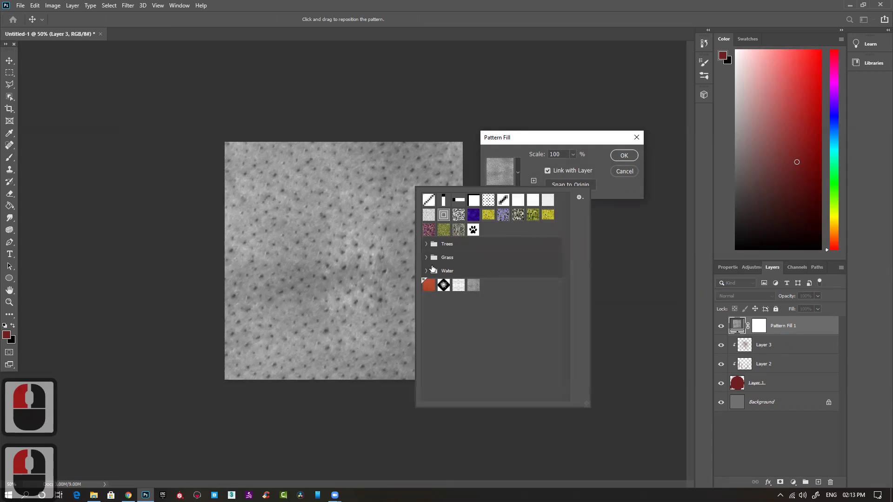
scroll(547, 269, up, 2)
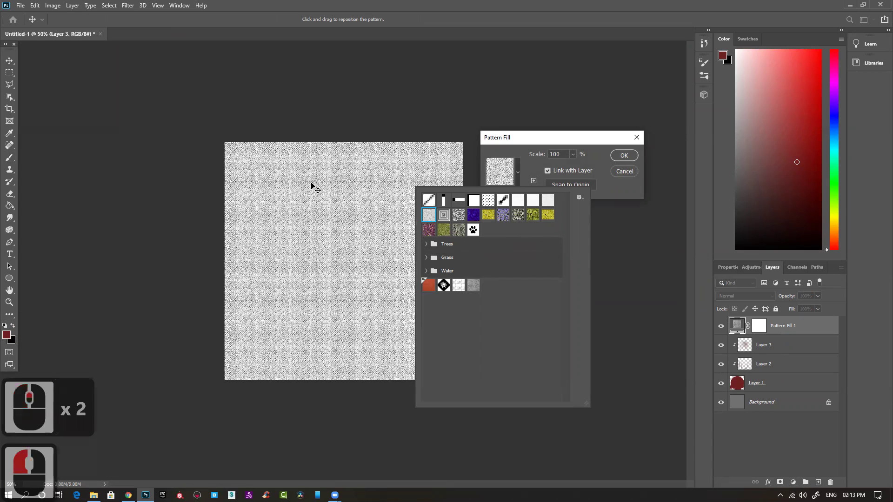
click(489, 200)
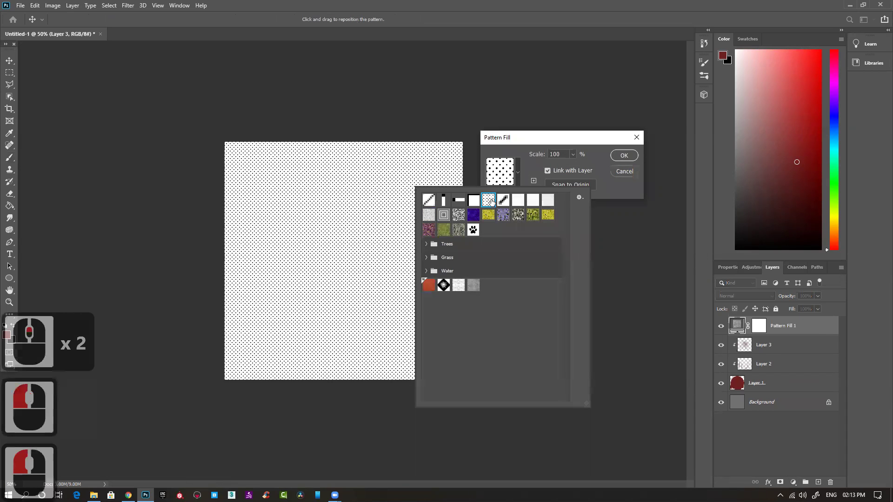
click(475, 202)
click(459, 202)
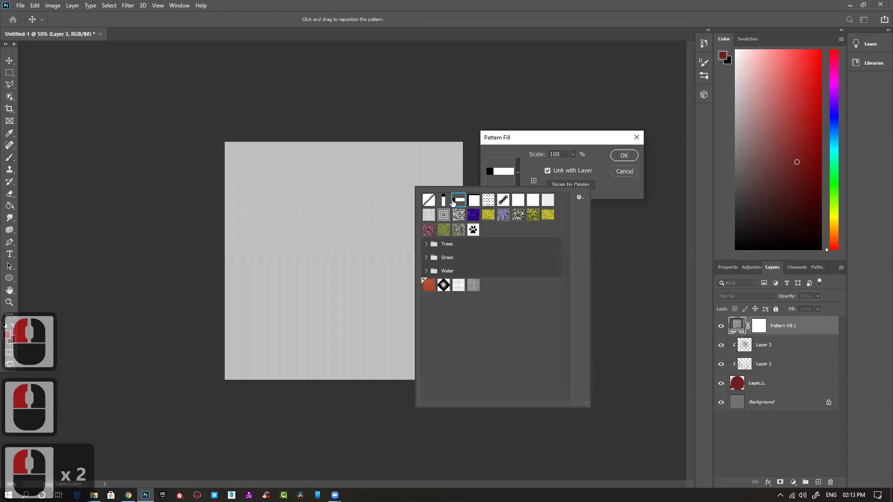
click(428, 201)
click(517, 200)
click(533, 200)
click(548, 200)
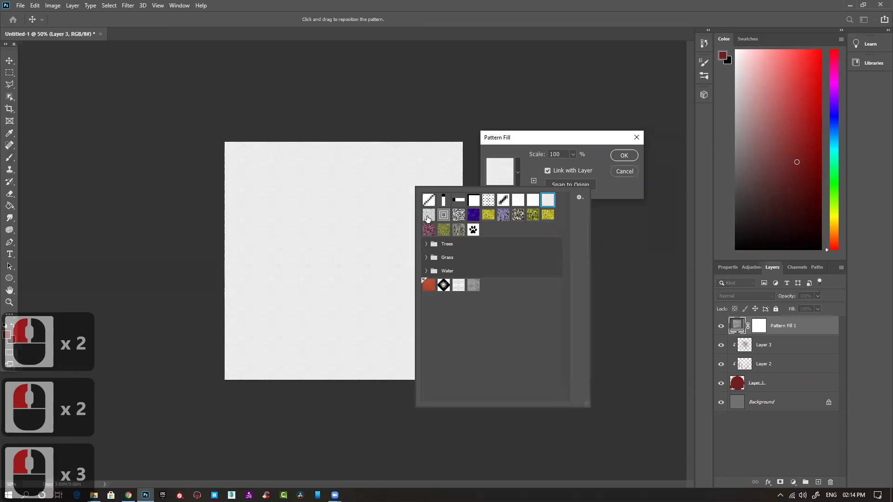
Preview the hexagon, diamond and orange texture presets and choose the fine grey speckled pattern for the fill.
click(428, 214)
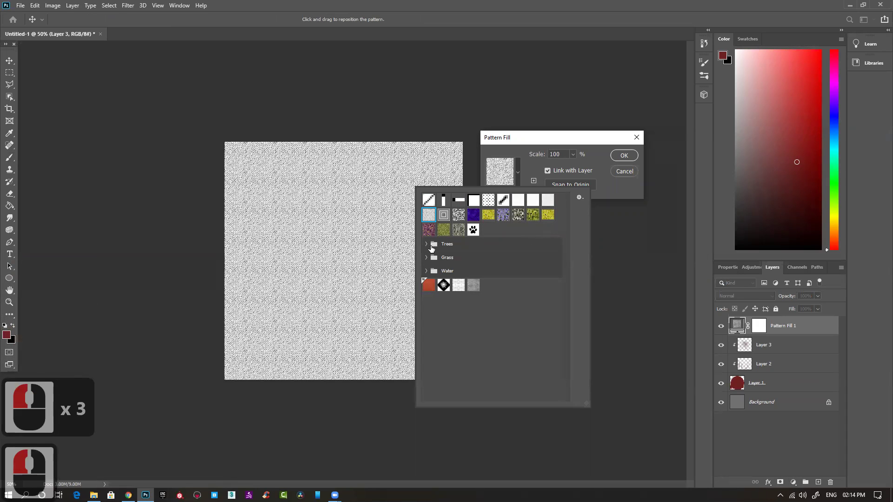
click(458, 285)
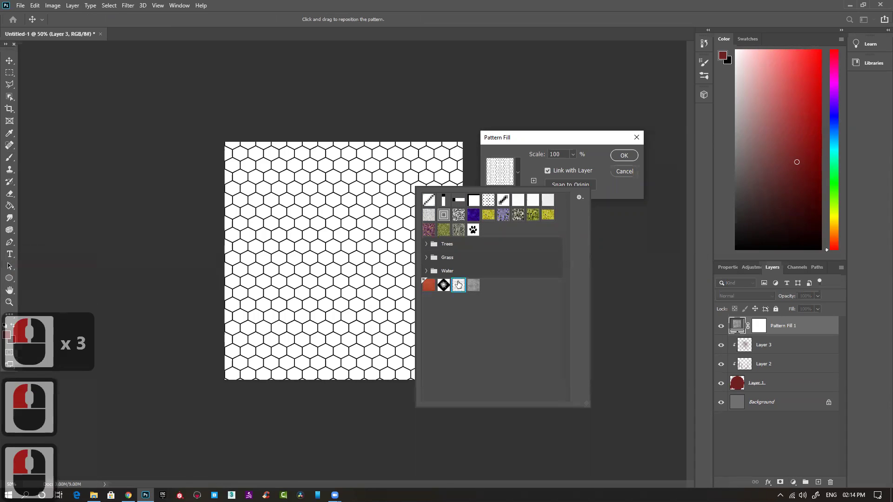
click(443, 286)
click(429, 285)
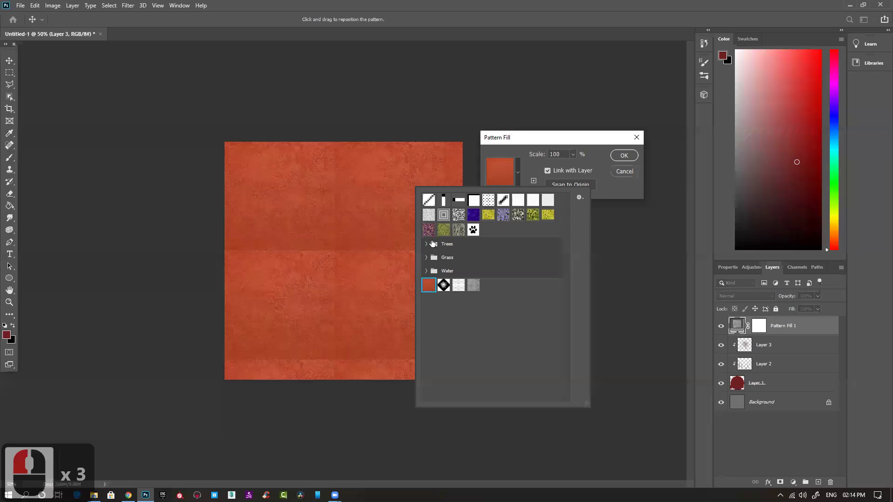
click(430, 201)
click(429, 216)
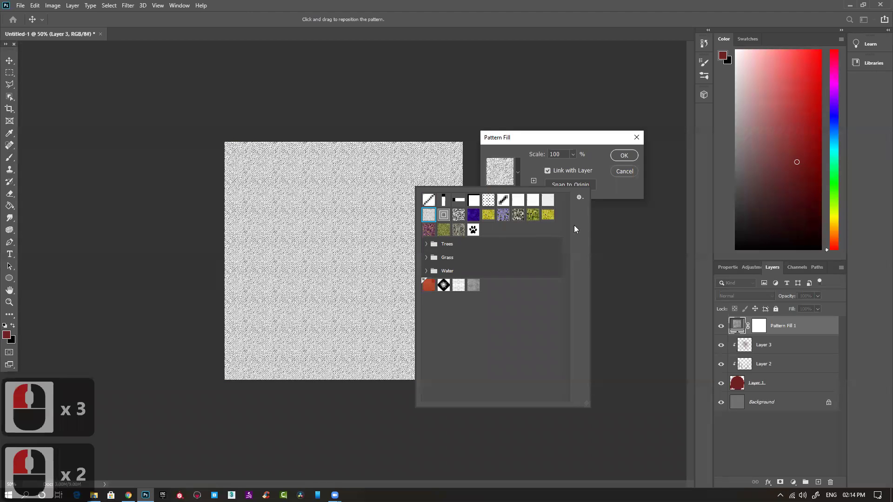
Restore the default patterns to the pattern preset list.
click(579, 197)
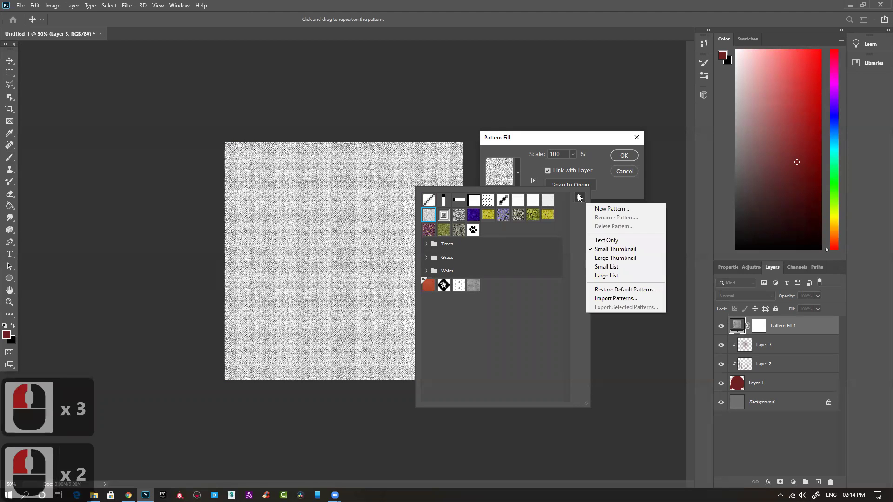
click(614, 289)
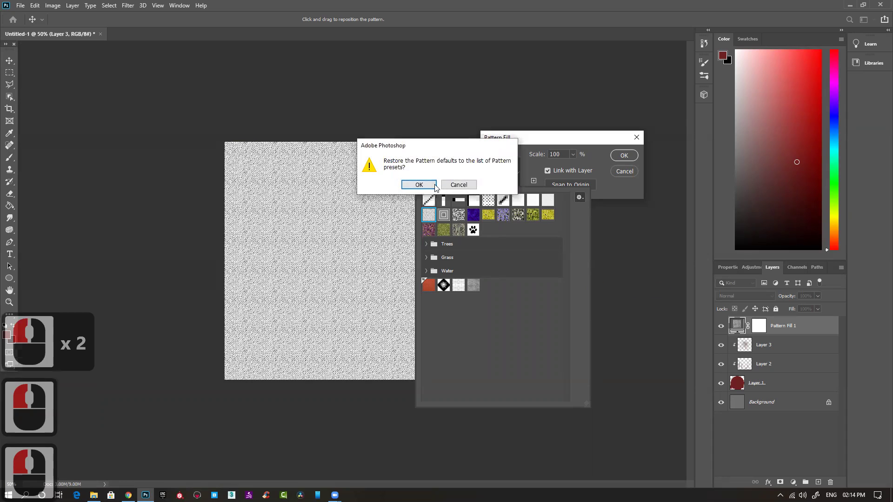
click(418, 184)
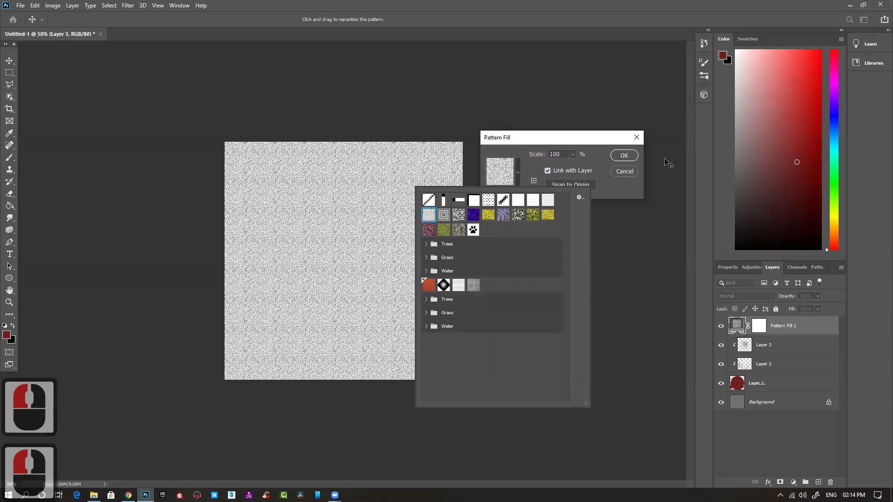
Accept the speckled pattern fill, clip it to the cloth and set its blend mode to Multiply.
click(624, 154)
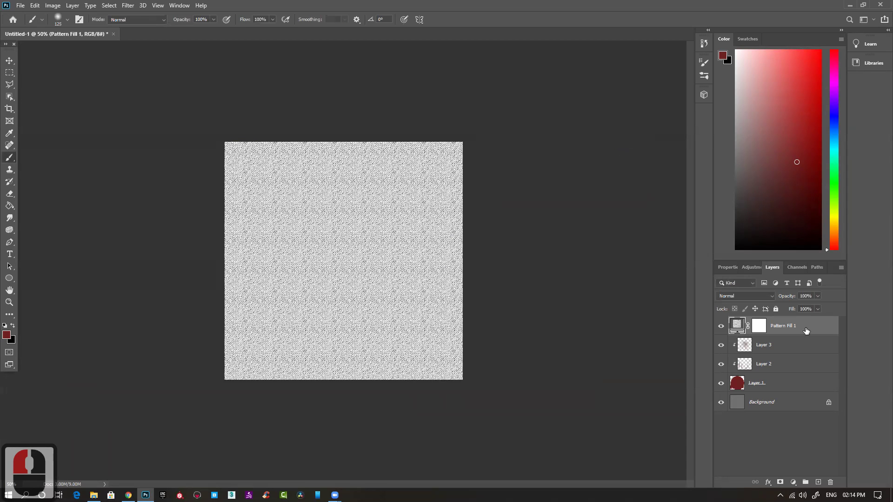
alt+click(781, 335)
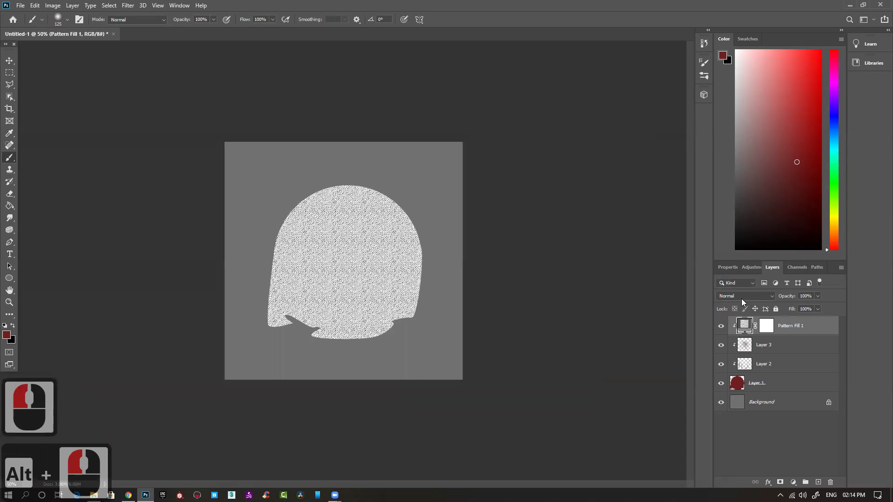
click(741, 296)
click(724, 292)
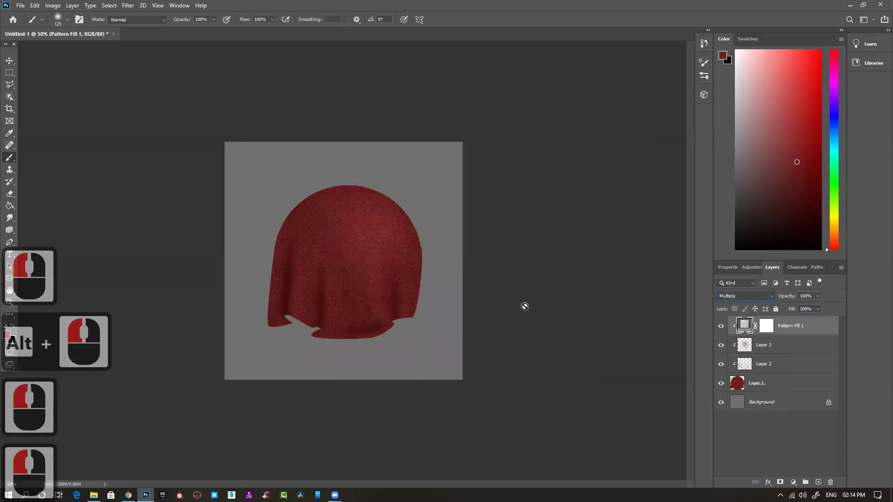
Inspect the pattern texture on the cloth up close and delete the pattern fill layer.
ctrl+double_click(354, 263)
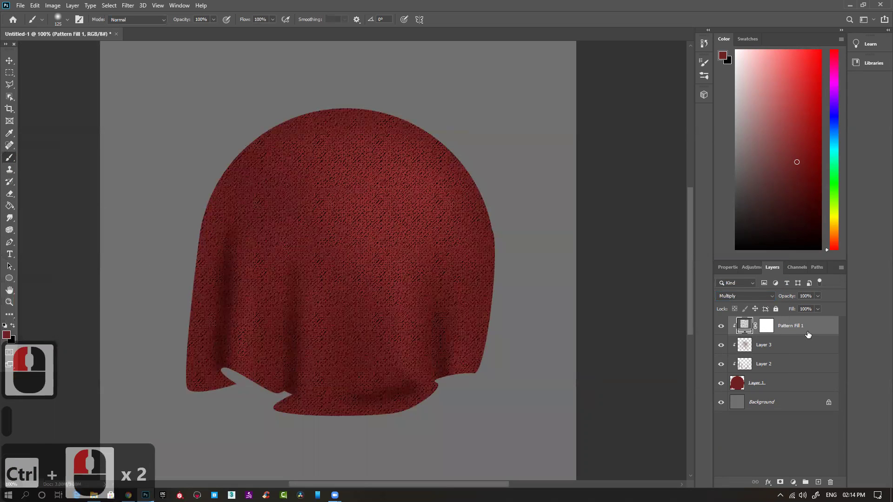
key(Delete)
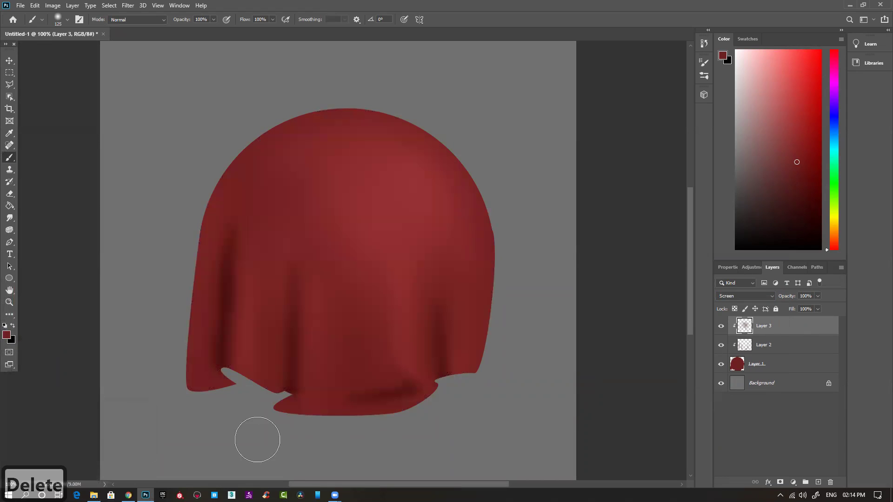
Switch to Chrome, search Google for "fabric pattern design" and show the image results.
click(94, 495)
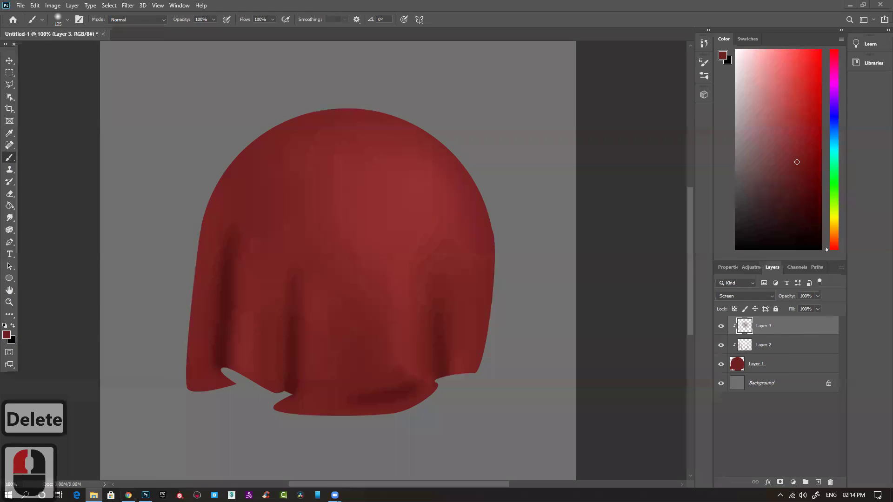
click(128, 495)
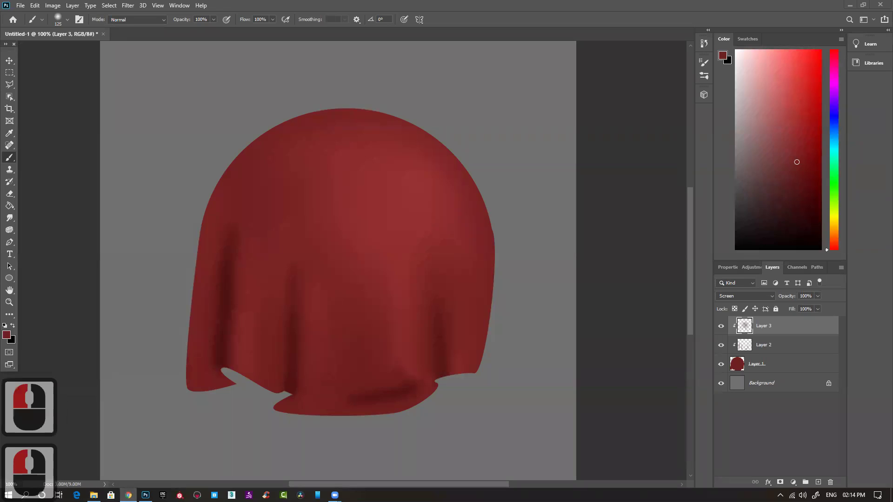
click(128, 495)
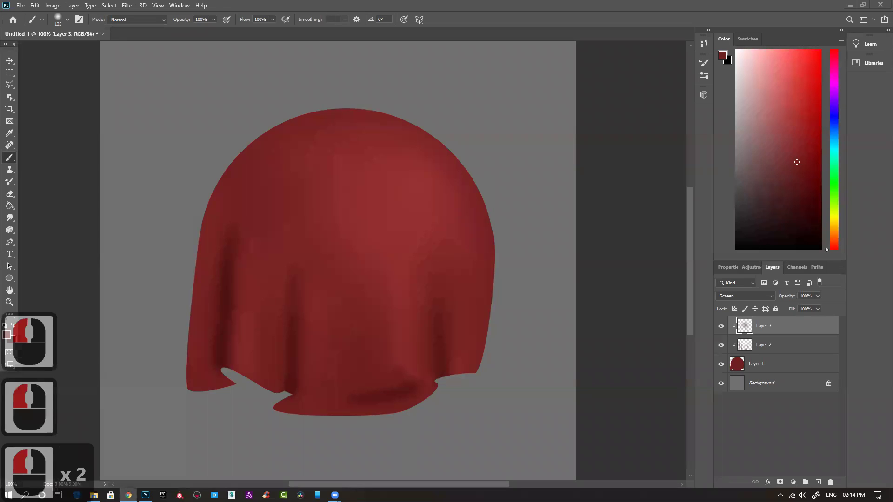
text(fa)
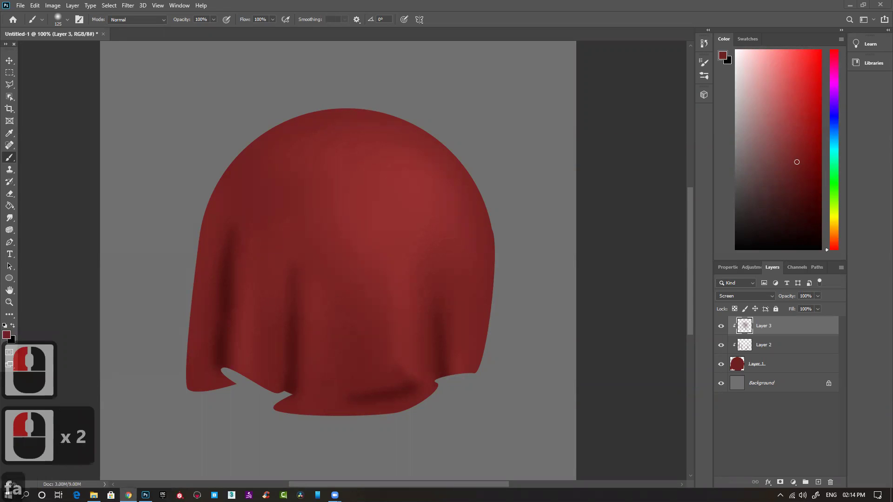
text(bric pa)
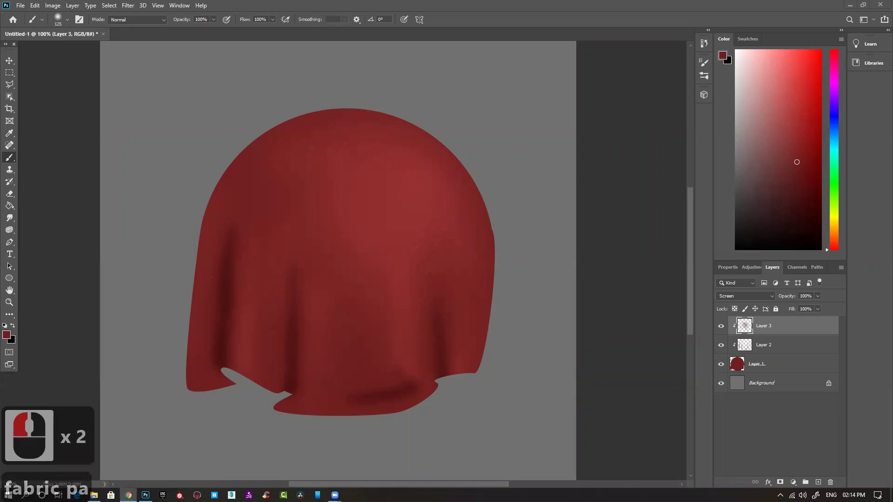
text(ttern)
key(Return)
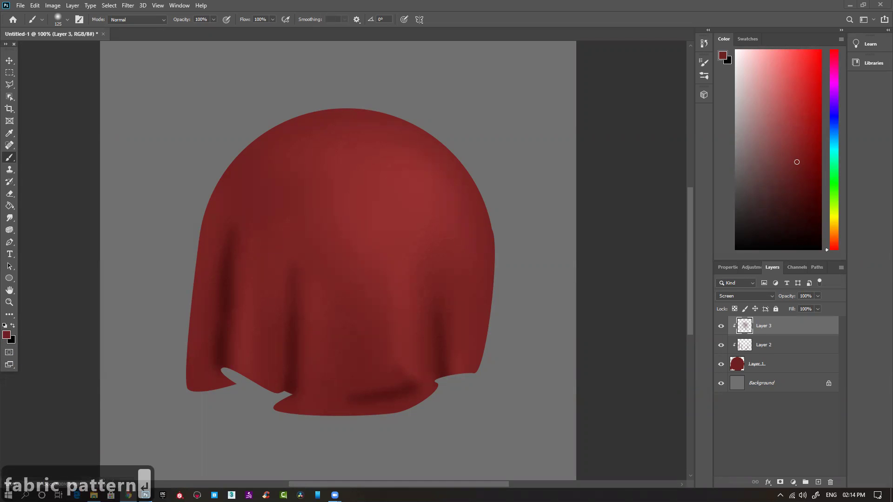
click(128, 495)
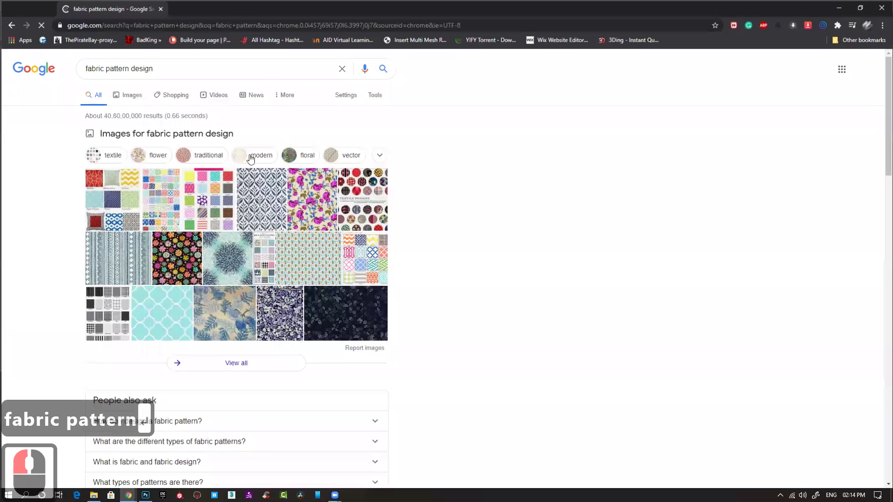
click(127, 95)
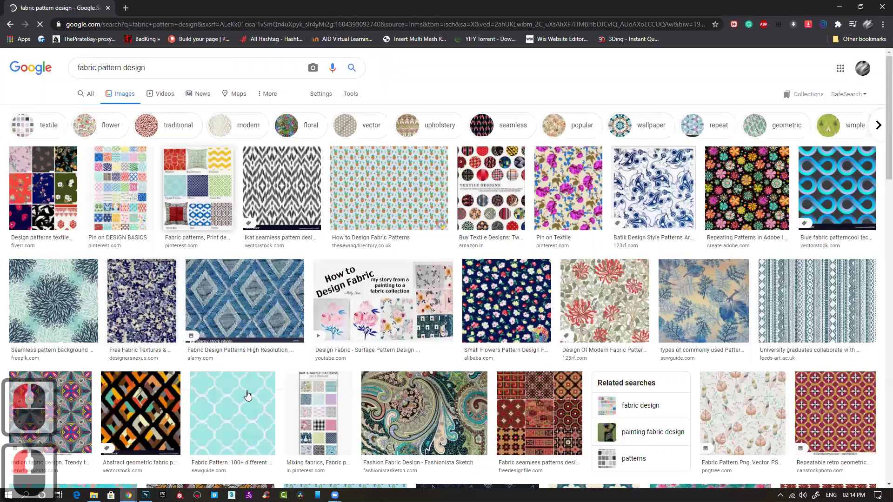
Browse the fabric pattern image results for a design suitable for the cloth.
scroll(302, 318, down, 2)
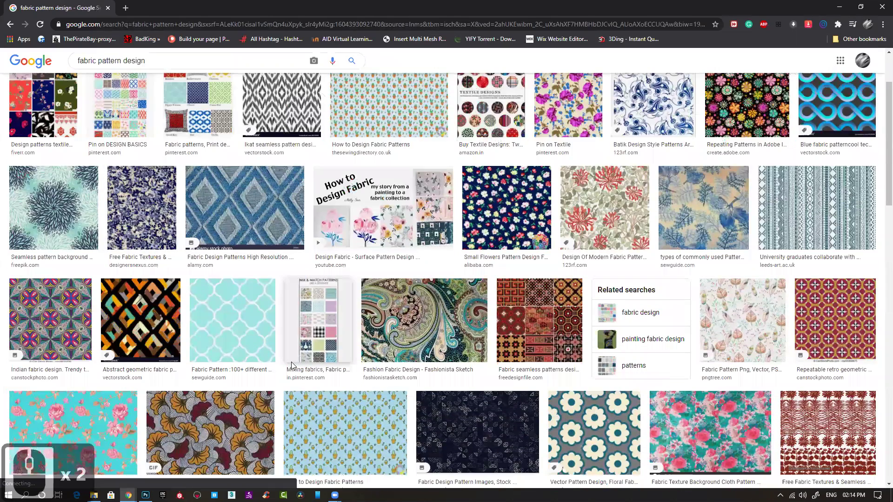
scroll(395, 348, down, 2)
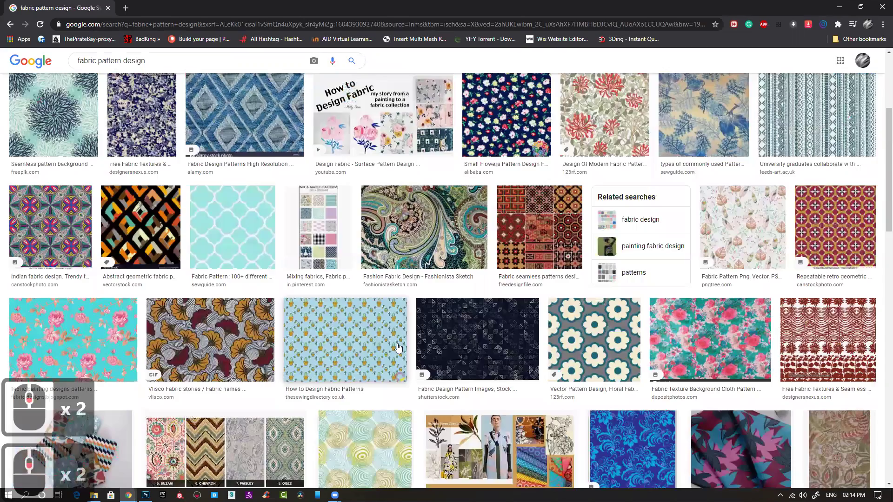
scroll(398, 347, down, 5)
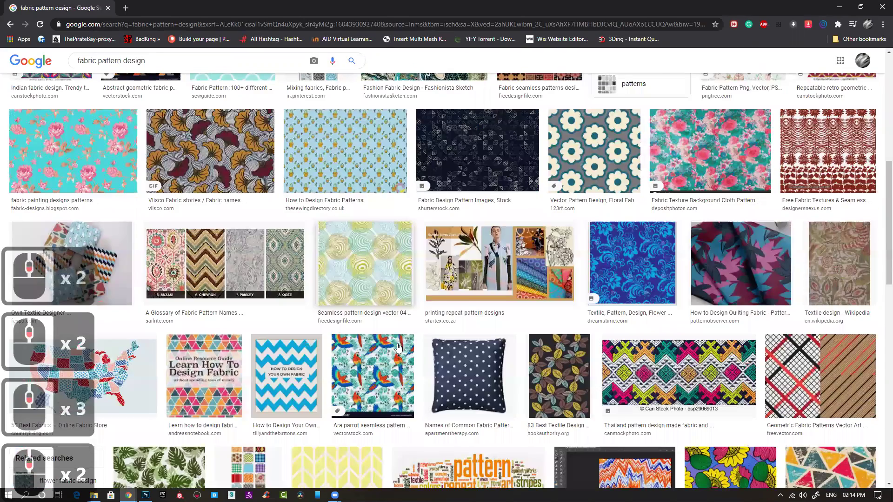
scroll(398, 348, down, 3)
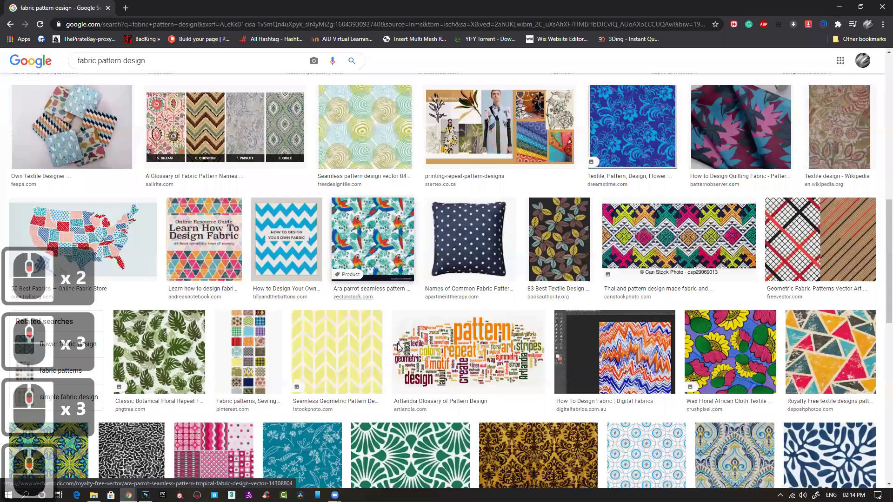
scroll(398, 347, down, 5)
scroll(398, 347, down, 6)
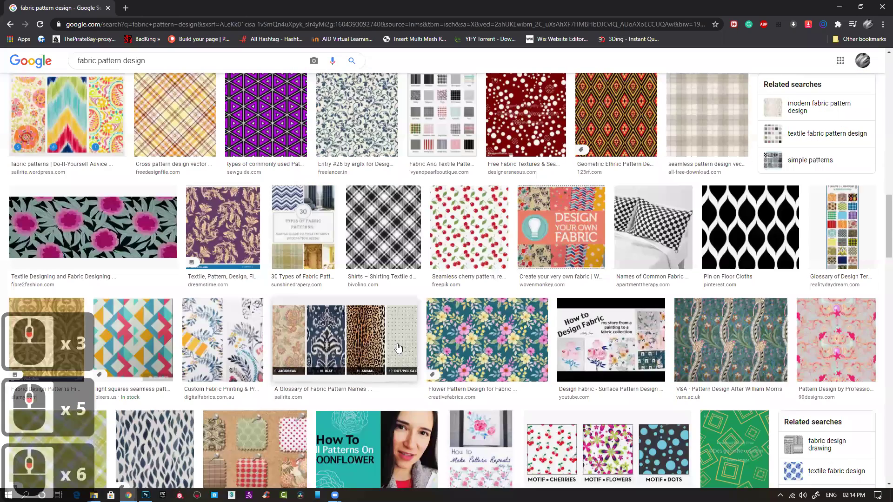
scroll(398, 350, down, 7)
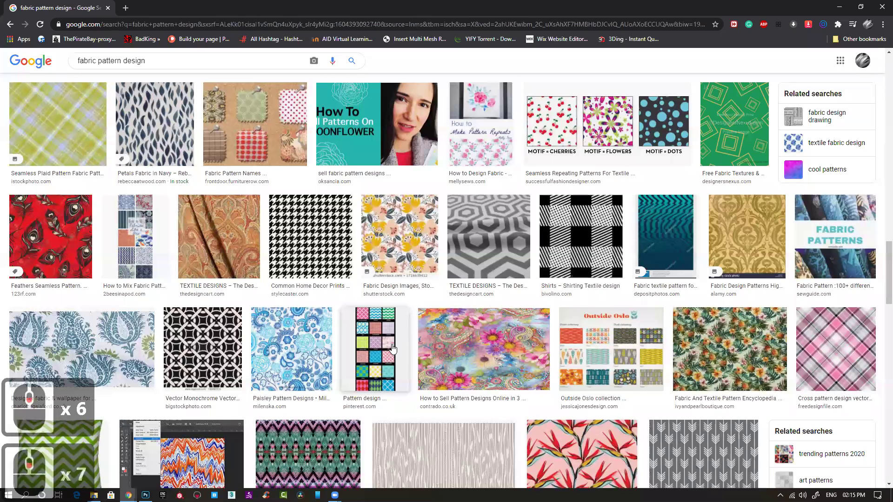
scroll(393, 349, down, 2)
scroll(393, 348, down, 5)
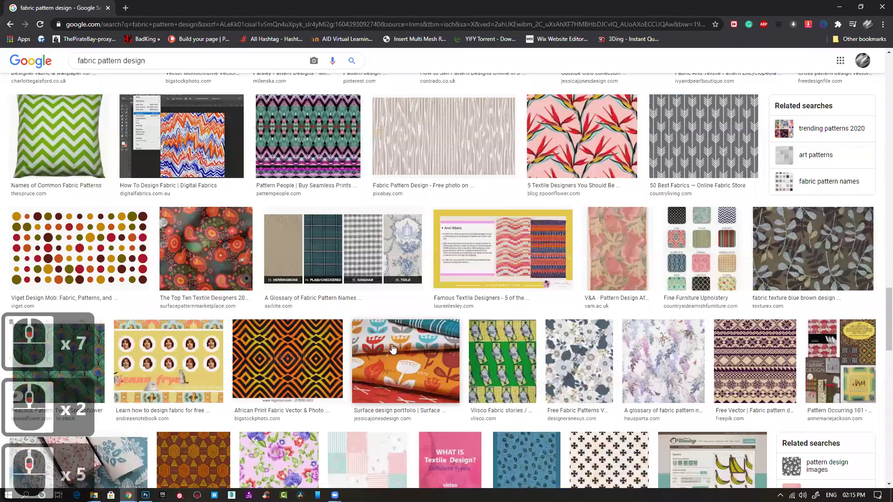
scroll(393, 348, down, 2)
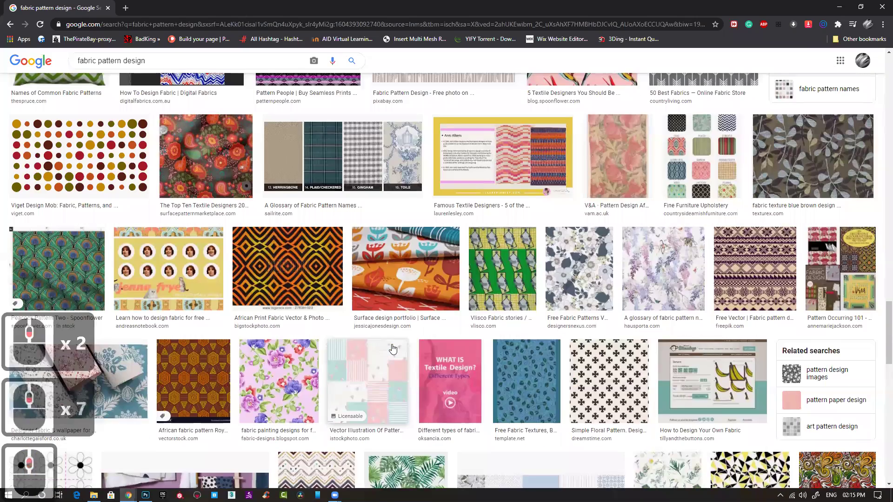
scroll(393, 348, up, 12)
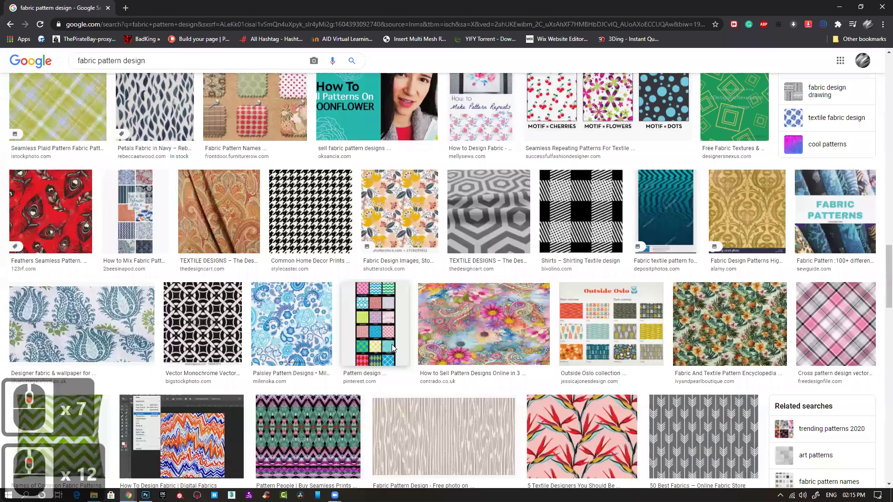
scroll(392, 346, down, 17)
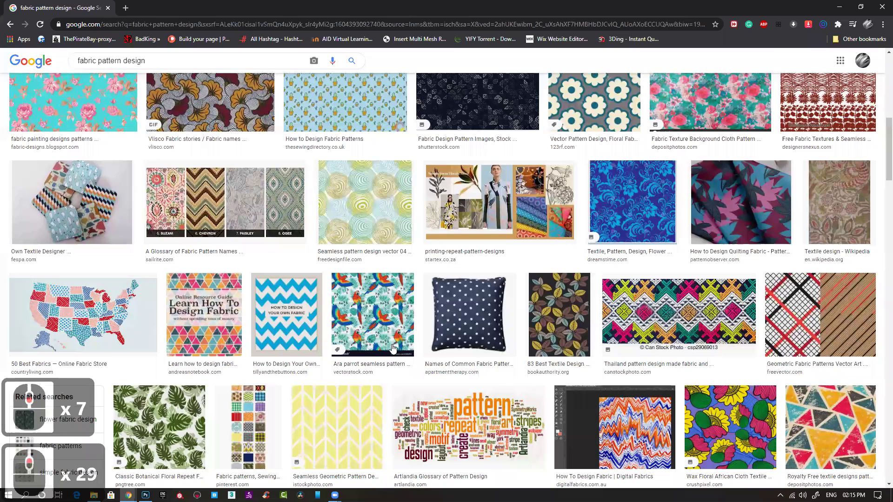
Filter the image results by textile and preview the navy leaf pattern and the taupe and navy herringbone among its related images.
scroll(393, 348, up, 20)
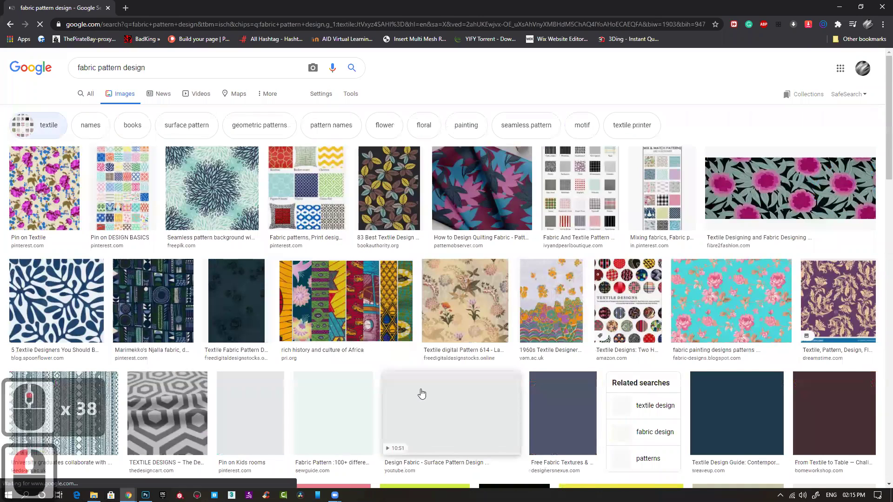
scroll(422, 393, down, 2)
click(262, 314)
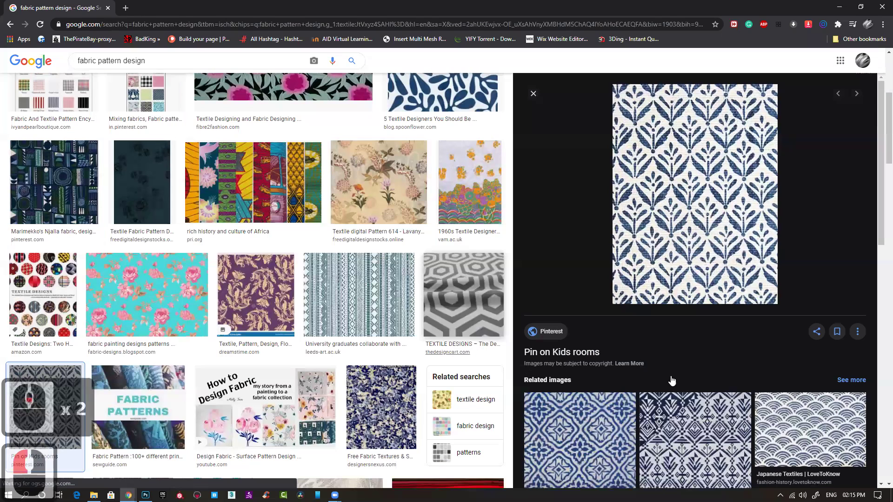
scroll(660, 379, down, 3)
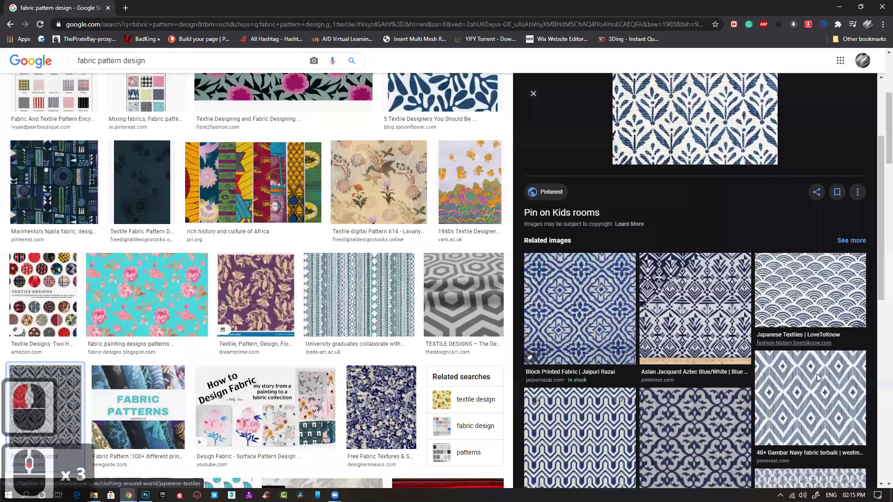
scroll(768, 362, down, 2)
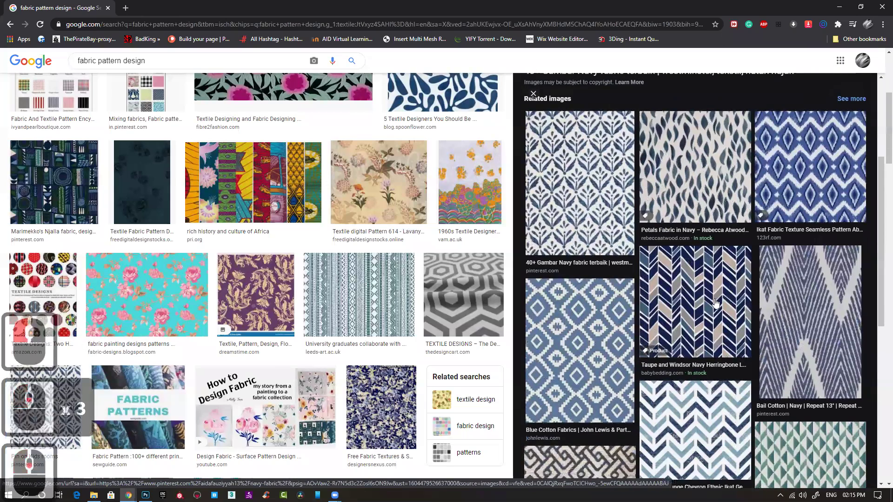
click(695, 307)
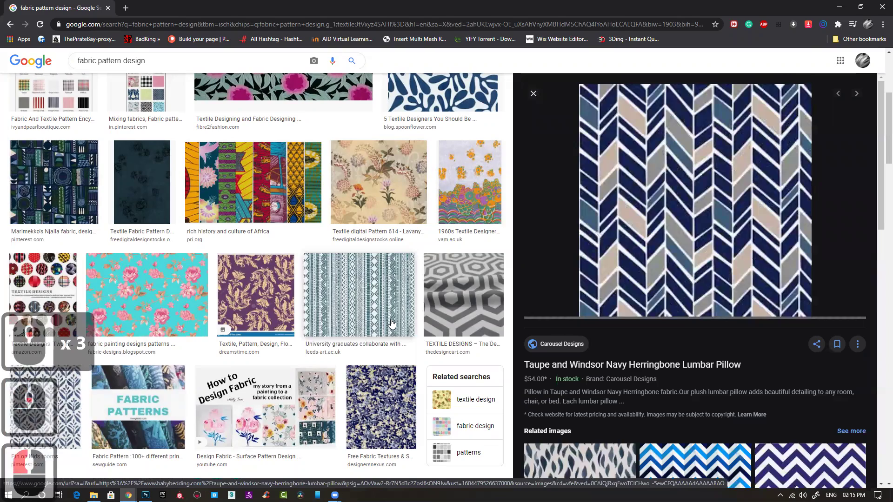
Open the teal and navy floral "Seamless pattern background" result from Freepik and copy its image.
scroll(391, 322, up, 2)
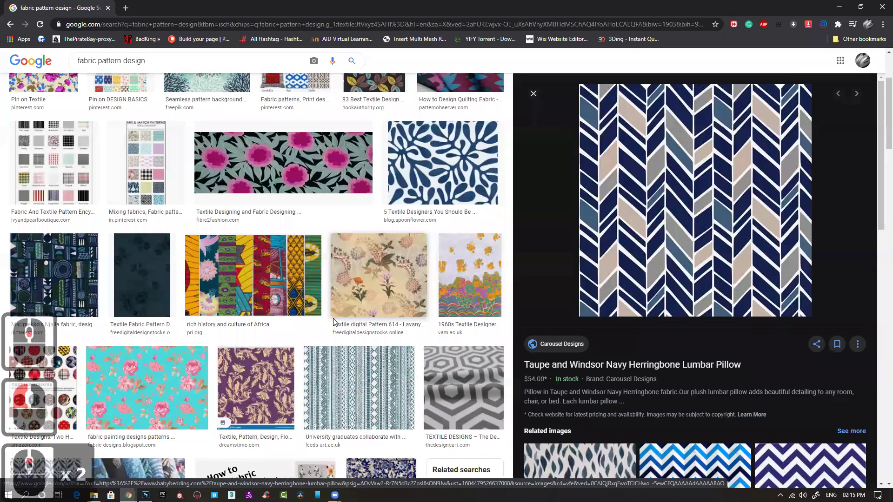
scroll(333, 322, up, 3)
click(219, 204)
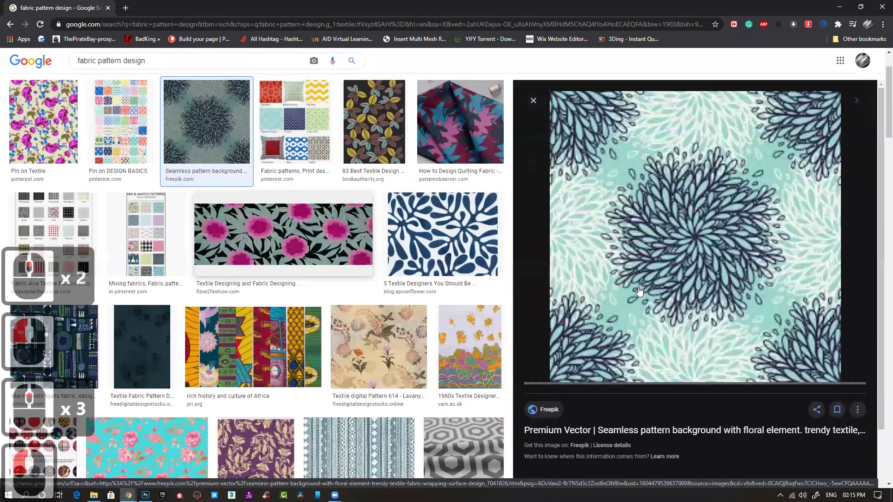
right_click(678, 247)
click(724, 365)
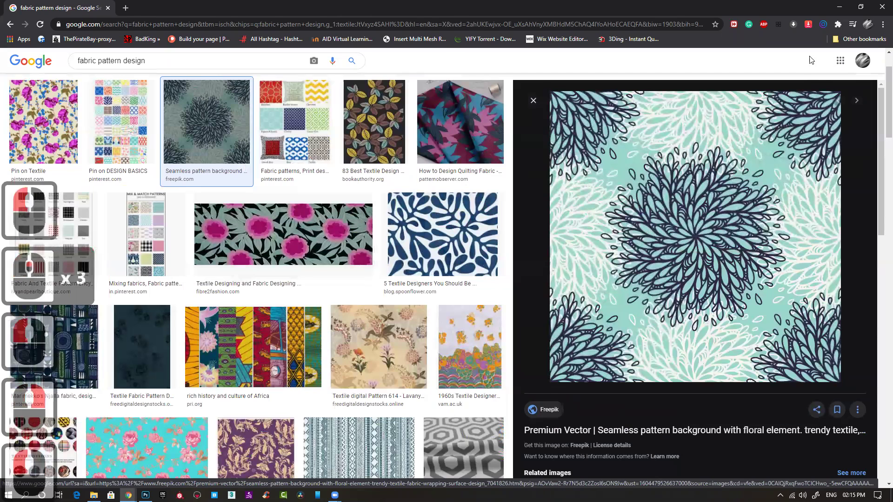
Switch back to Photoshop and paste the copied floral pattern image as a new layer above Layer 3.
click(839, 7)
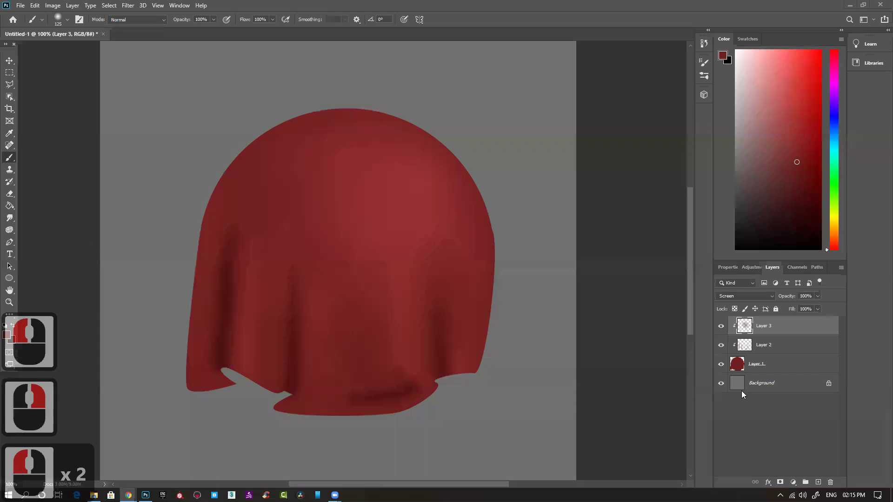
key(ctrl+v)
click(786, 339)
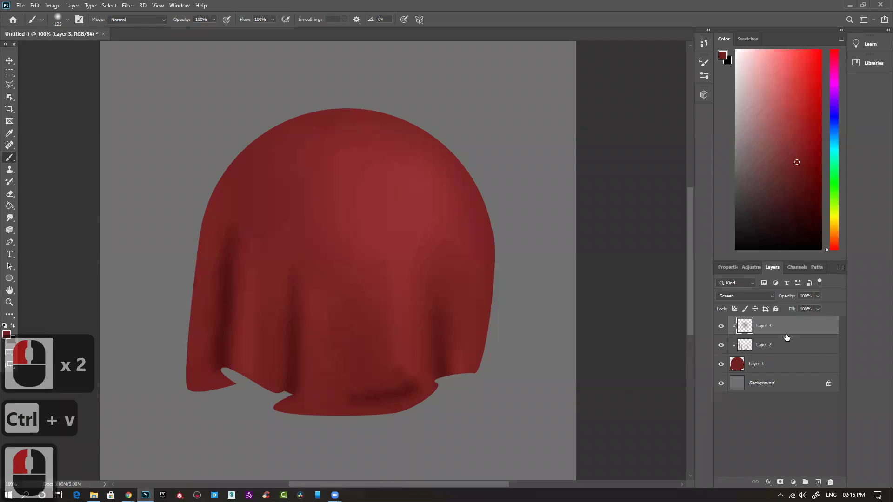
key(ctrl+v)
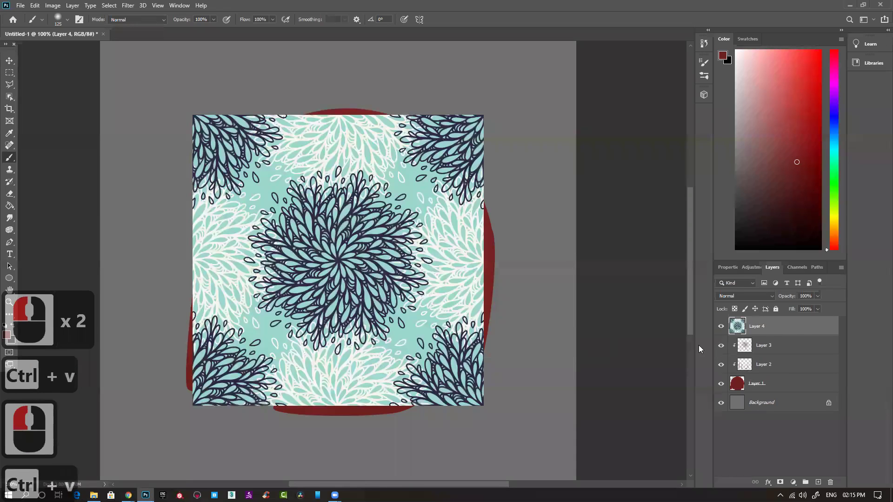
Select the pasted floral image's outline and define it as a pattern with the default name, then deselect and hide its layer.
ctrl+click(740, 330)
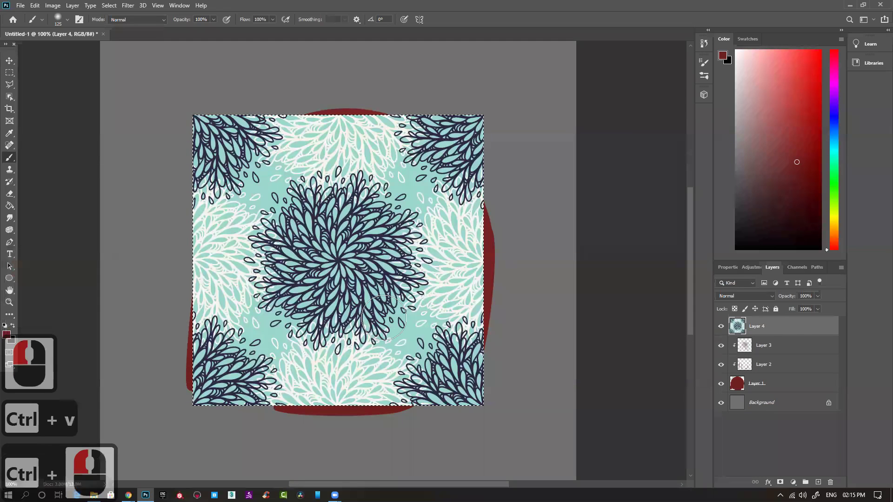
click(35, 5)
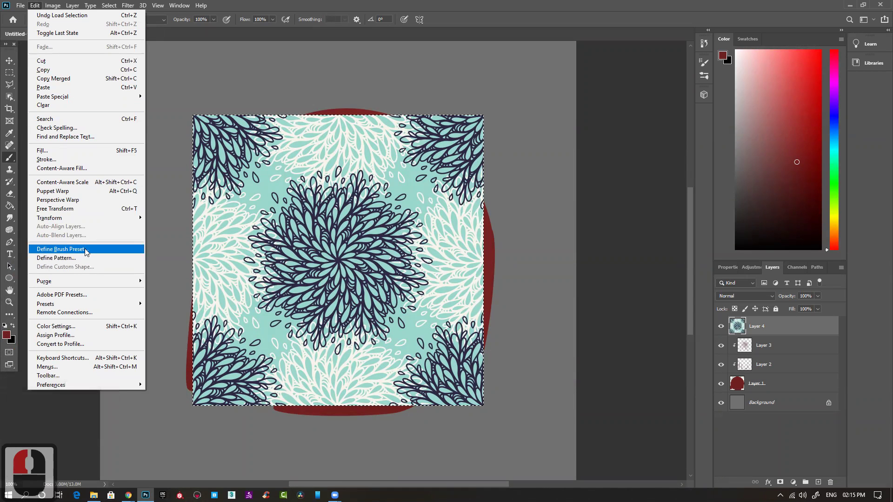
click(68, 257)
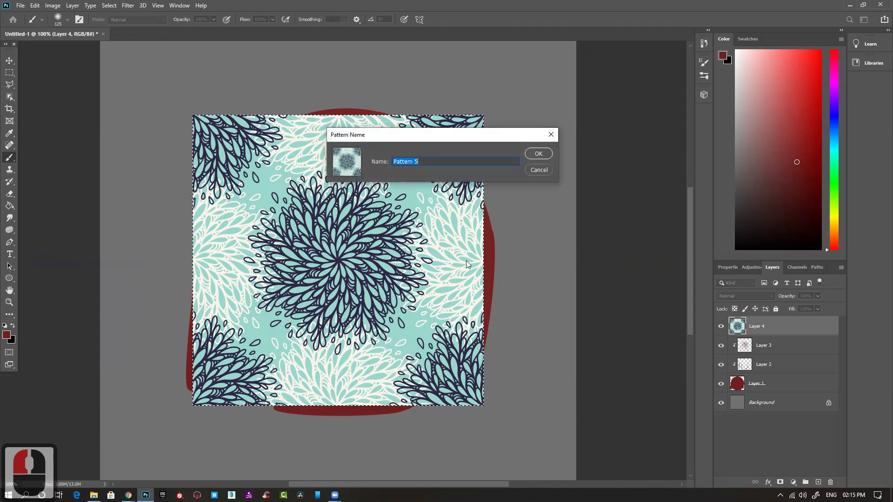
click(540, 155)
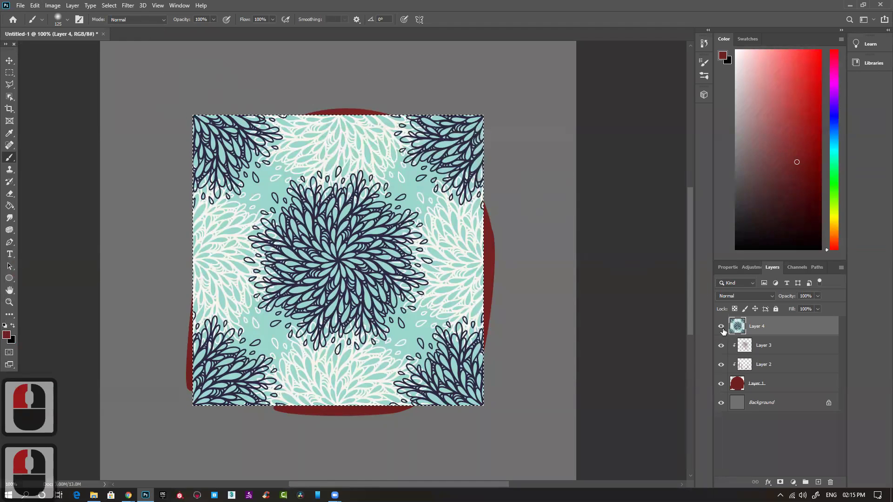
key(ctrl+d)
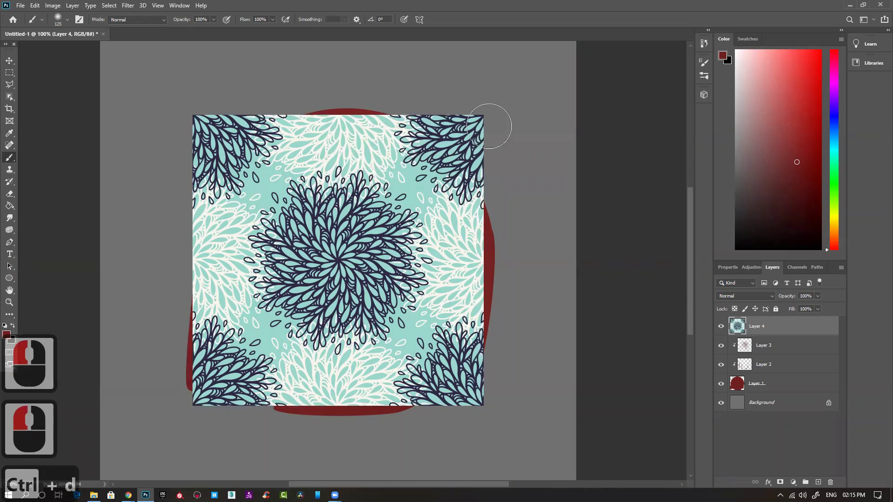
click(720, 326)
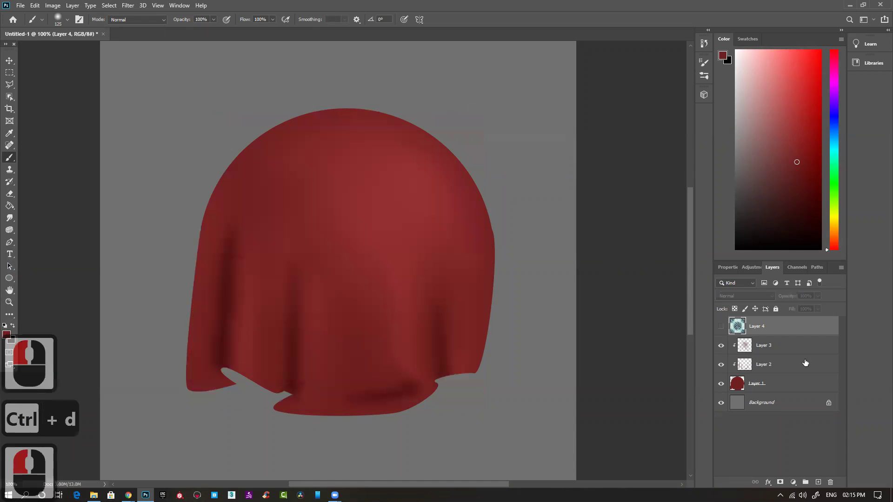
Add a Pattern Fill layer above Layer 3 with the floral pattern scaled to 34% and clip it to the cloth.
click(775, 347)
click(793, 482)
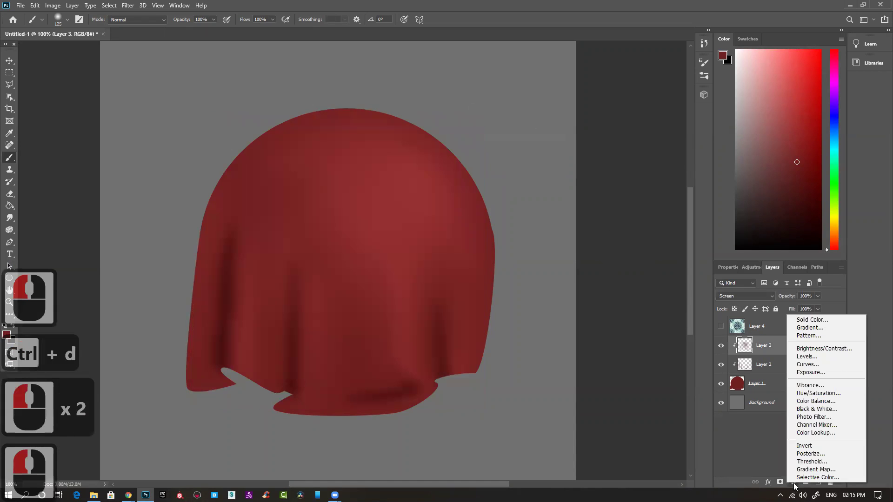
click(807, 334)
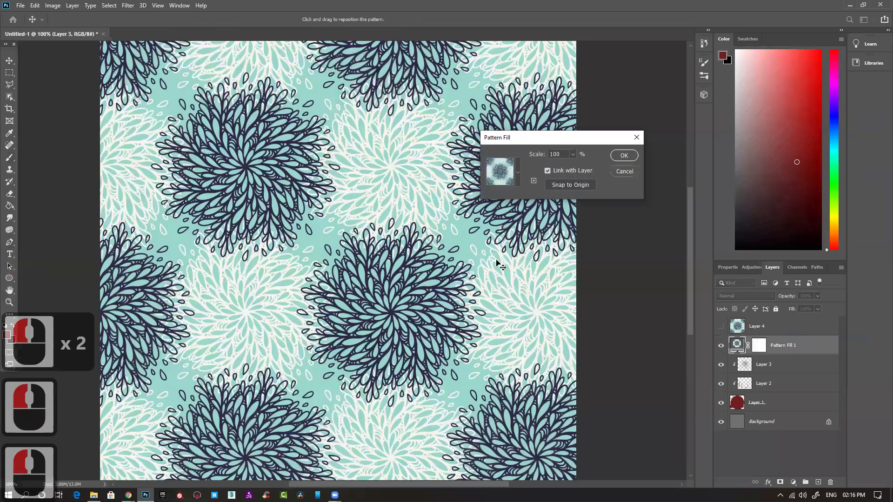
click(573, 154)
drag(572, 166, 572, 166)
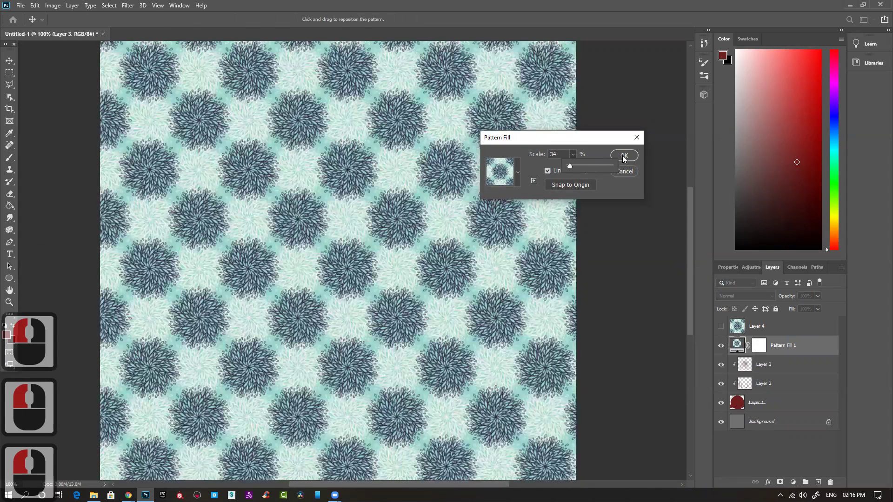
click(624, 155)
drag(779, 358, 777, 351)
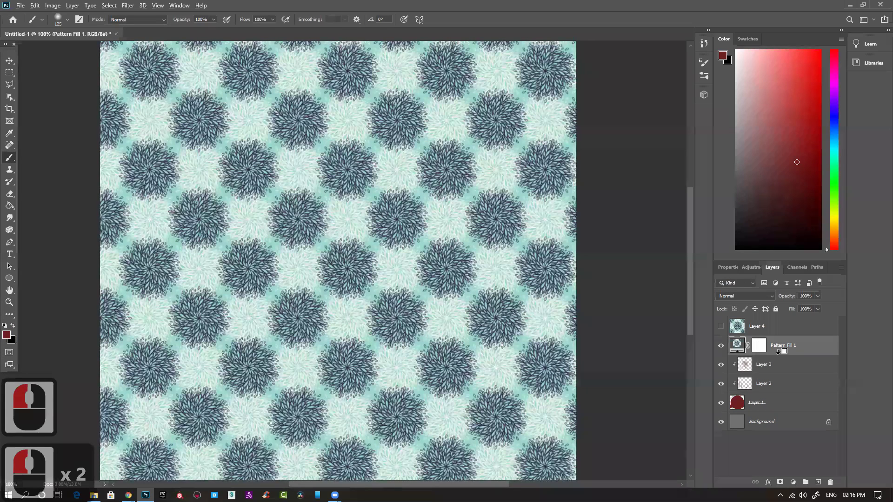
alt+click(732, 354)
Try different blend modes on the clipped pattern fill, settling on Overlay, and lower its opacity to 31%.
click(734, 283)
click(734, 284)
click(743, 295)
click(744, 293)
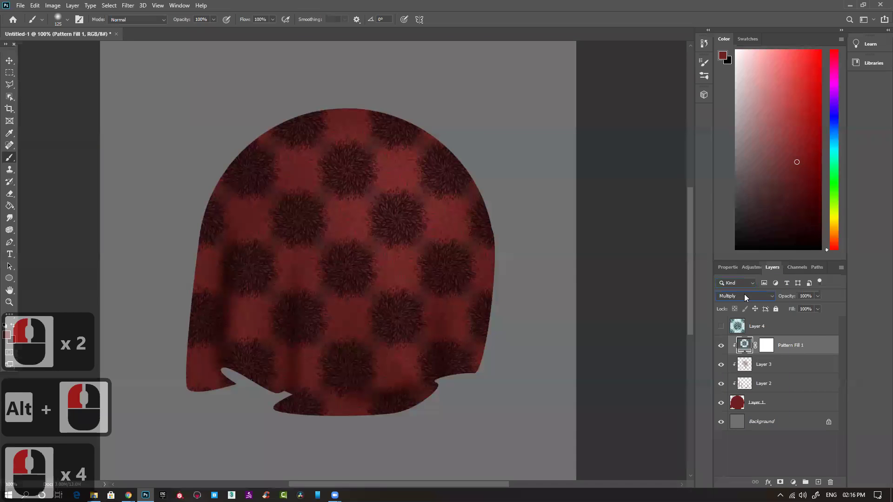
scroll(743, 296, down, 5)
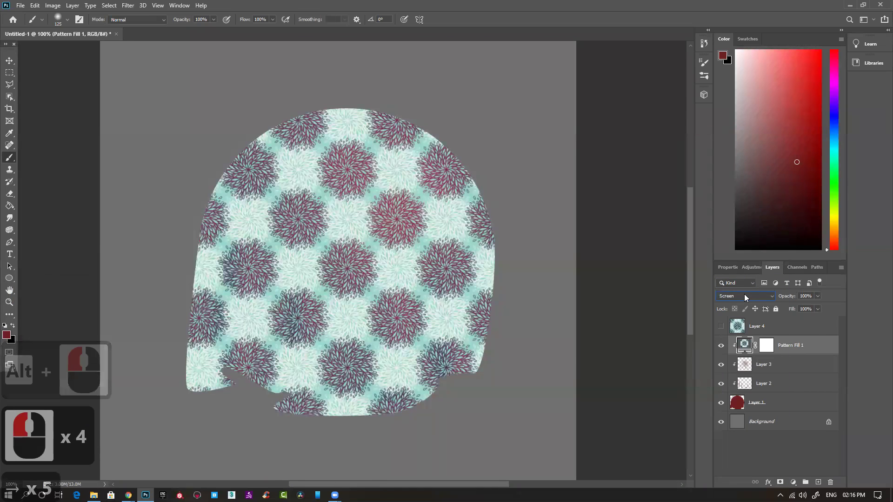
scroll(744, 297, down, 5)
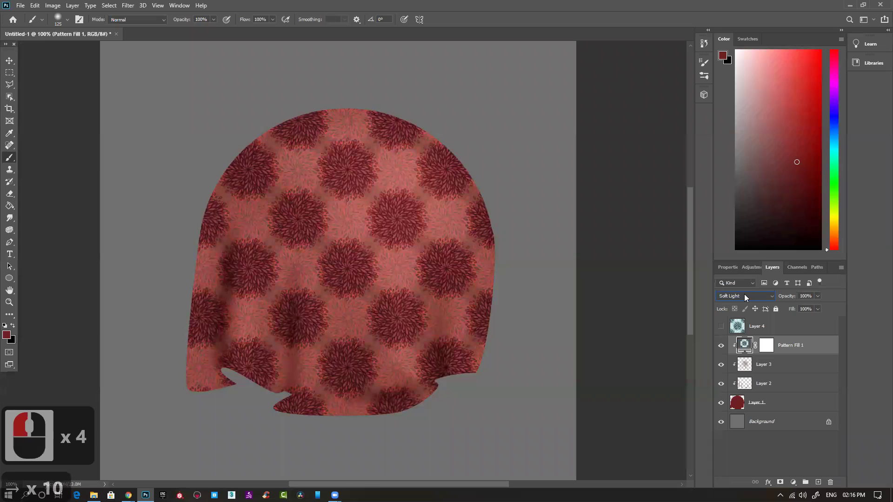
scroll(744, 293, up, 1)
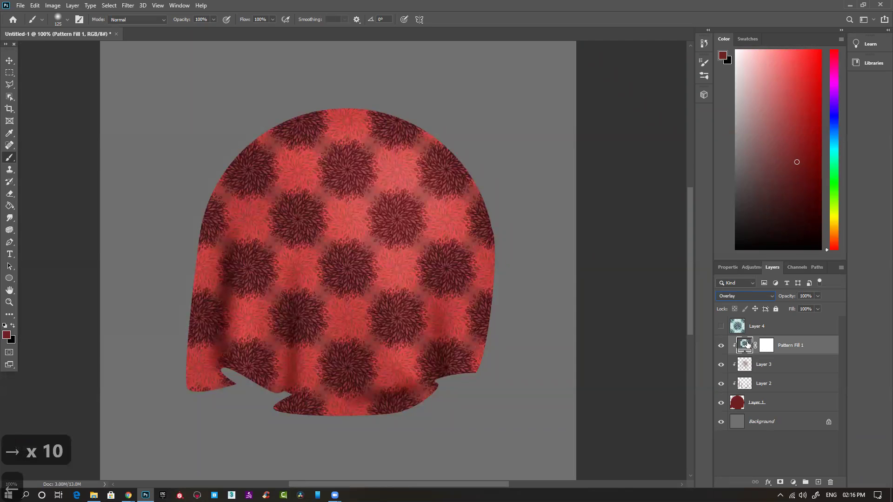
drag(789, 299, 752, 308)
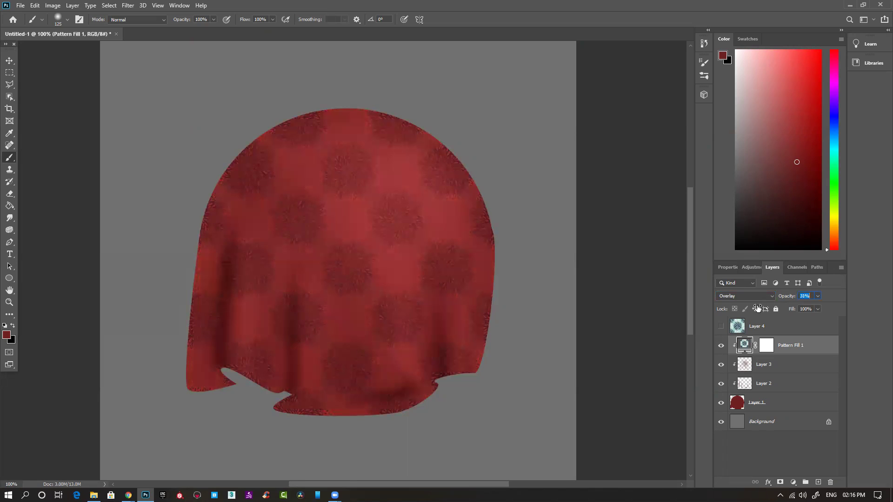
click(795, 344)
click(817, 484)
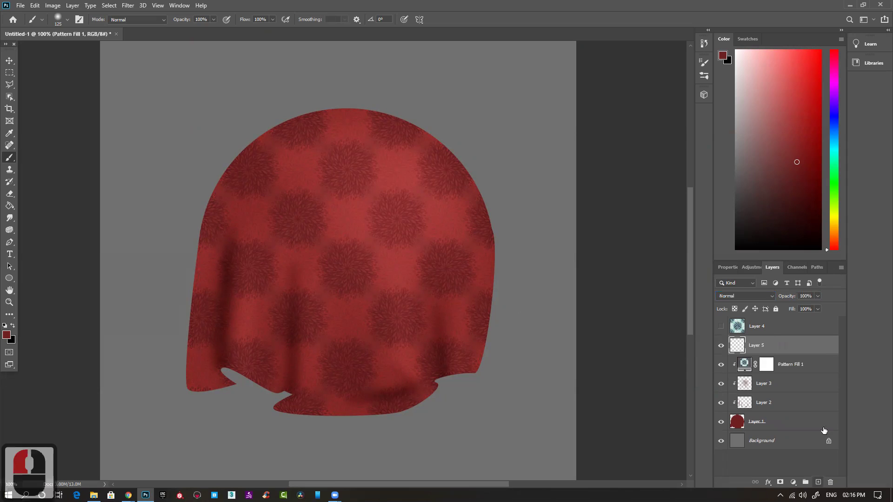
alt+click(784, 354)
key(Delete)
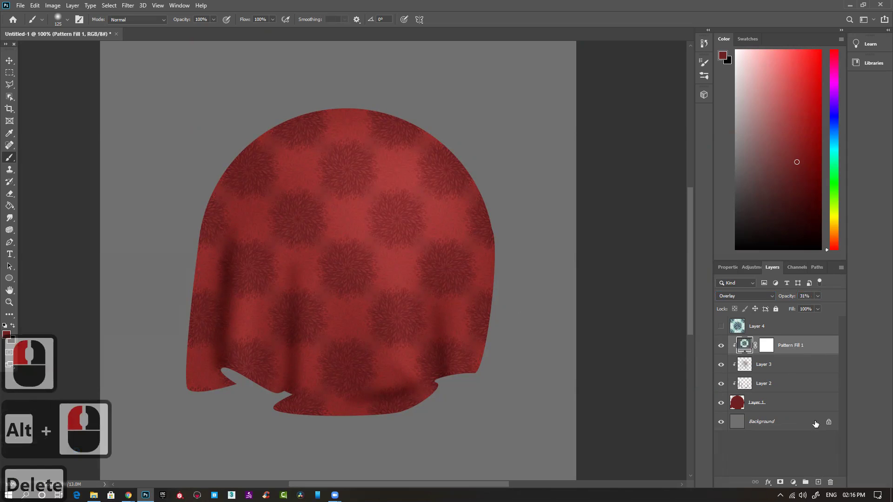
Add a Levels adjustment layer above the pattern fill with input levels of 46 for black and 151 for white.
click(794, 482)
click(827, 363)
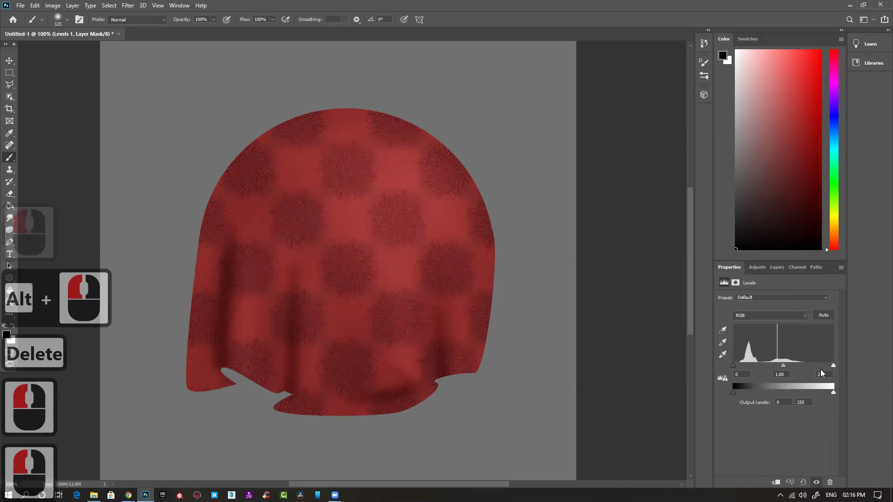
drag(832, 365, 792, 366)
mouse_move(733, 366)
mouse_down()
mouse_move(759, 364)
mouse_move(749, 365)
mouse_up()
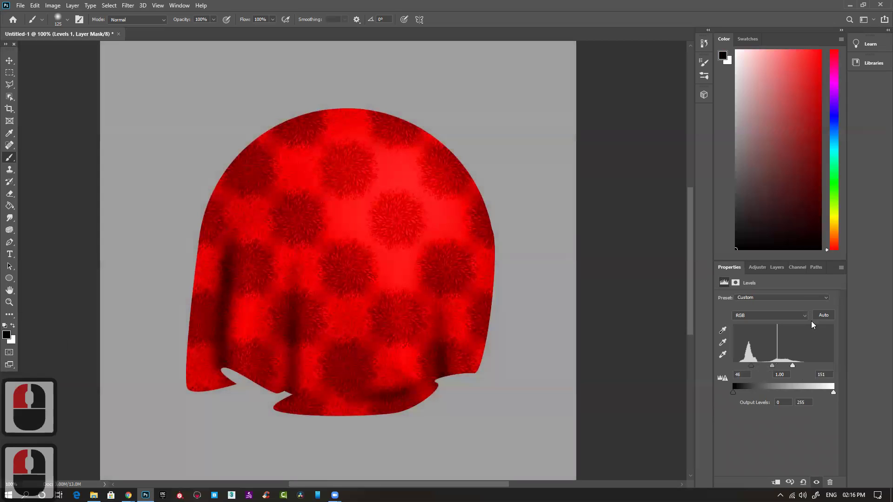
click(798, 268)
click(770, 267)
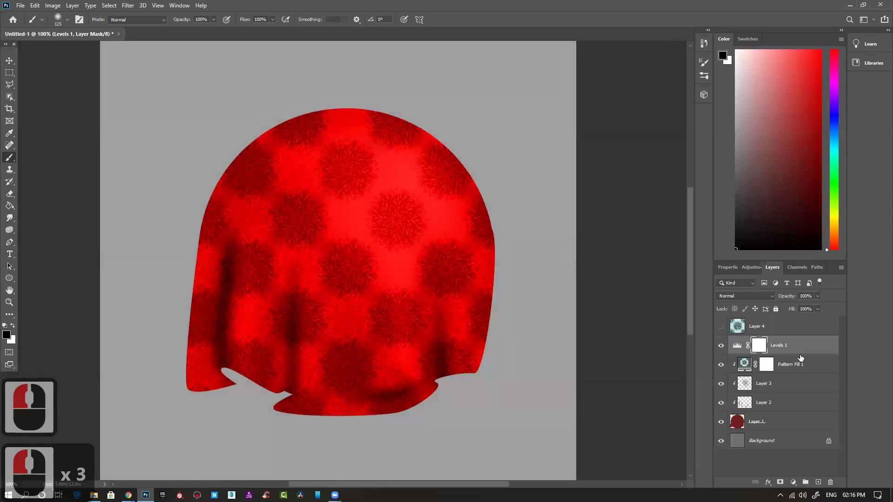
Release the pattern fill from its clipping and mask it to the outline of the cloth on Layer 1, then deselect.
click(751, 366)
alt+click(763, 374)
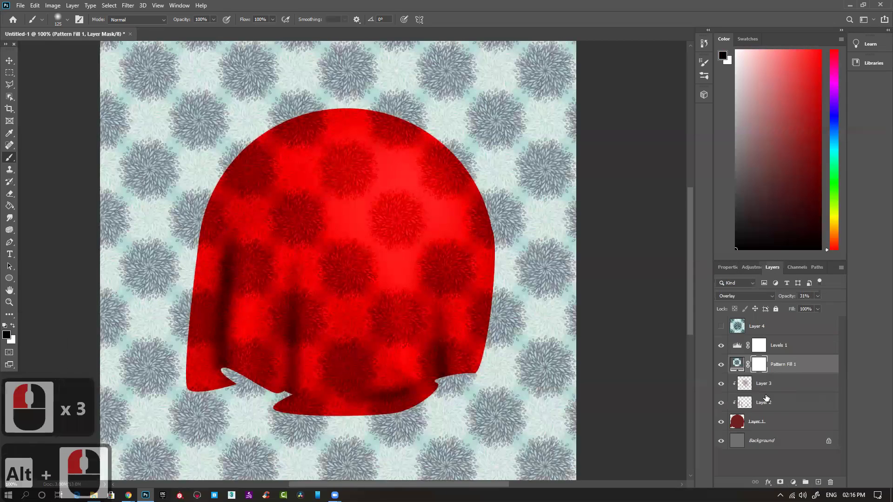
ctrl+click(741, 420)
click(759, 365)
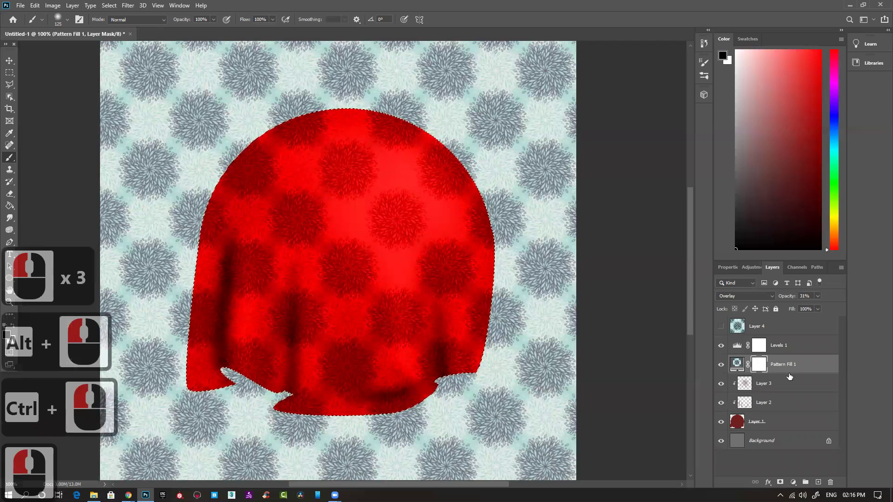
key(ctrl+shift+i)
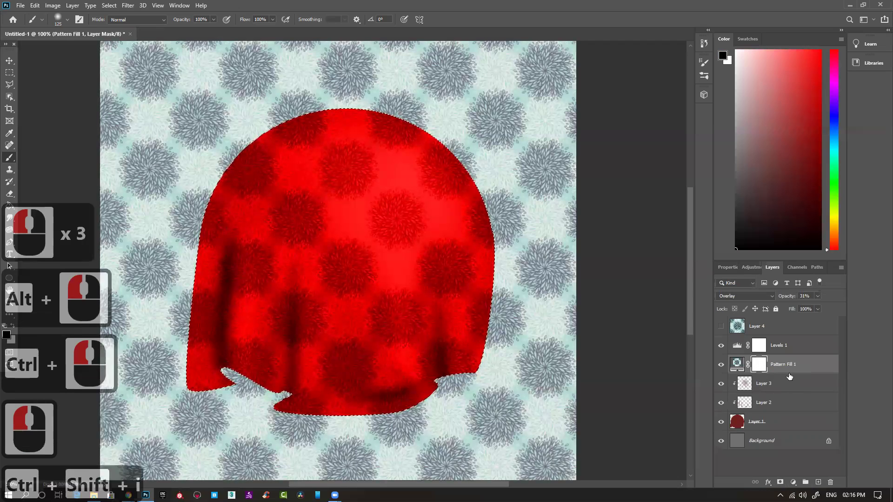
key(alt+Delete)
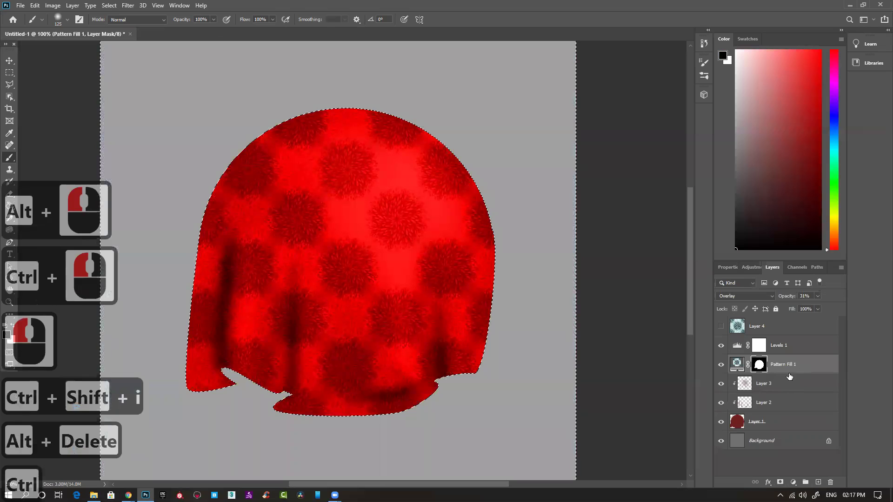
key(ctrl+d)
key(alt)
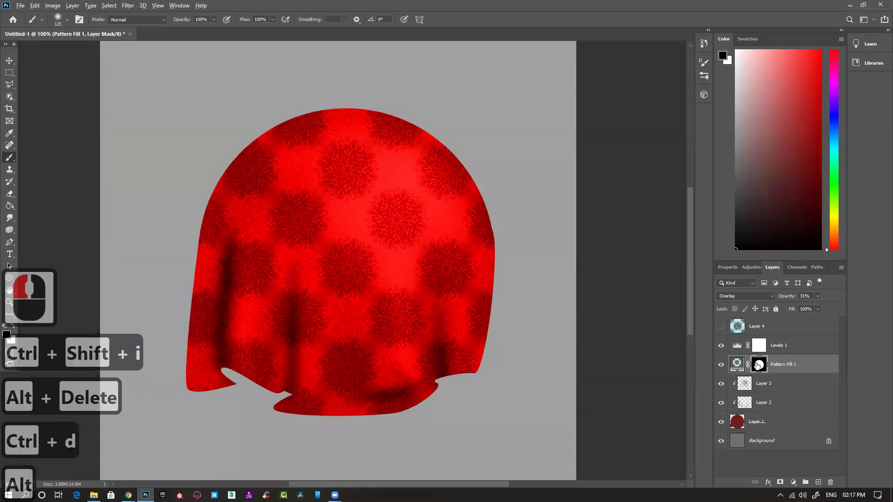
Clip the Levels adjustment to the pattern fill layer and compare the cloth with the adjustment off and on.
alt+click(779, 355)
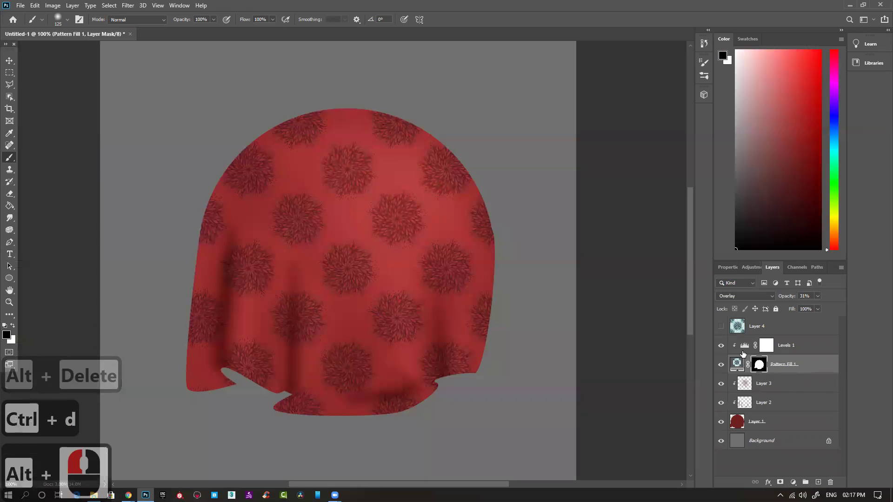
click(720, 346)
click(721, 347)
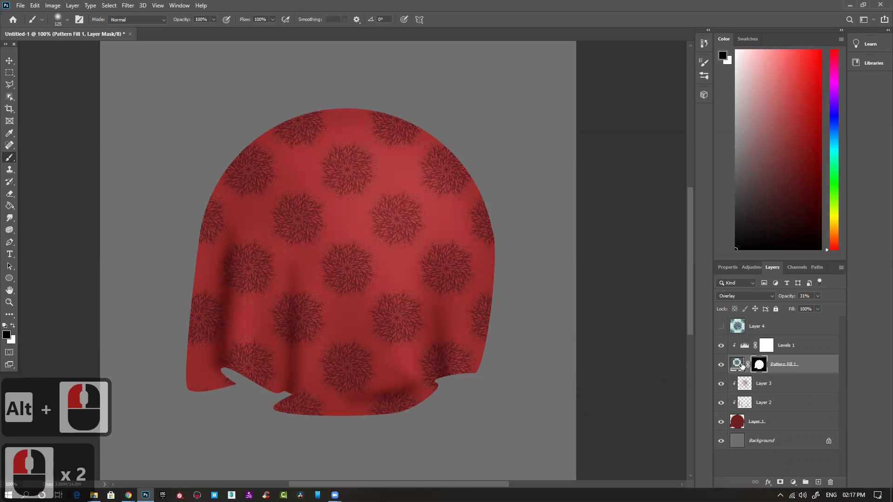
Raise the pattern fill layer's opacity to 100%, preview other blend modes and choose Overlay.
drag(789, 300, 851, 301)
click(779, 366)
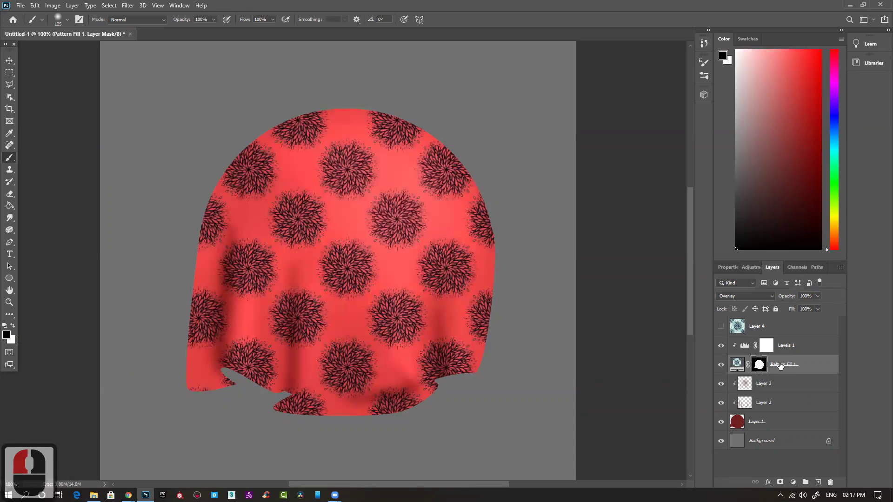
click(767, 295)
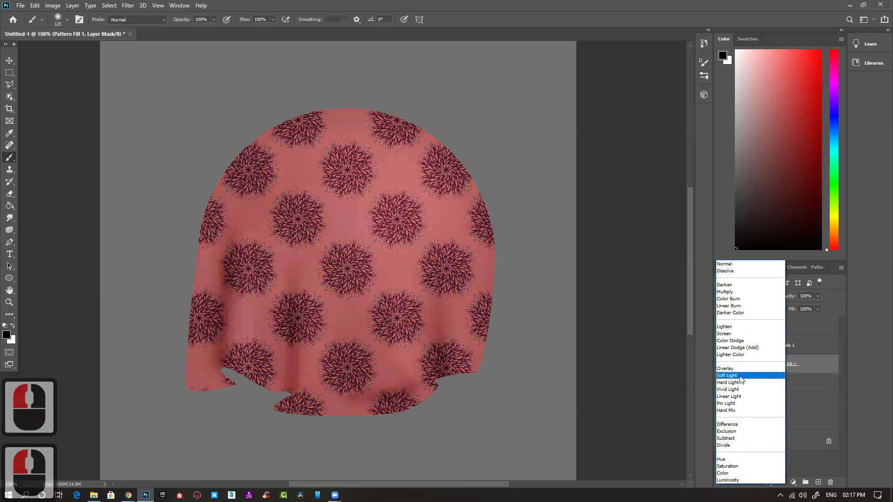
click(740, 369)
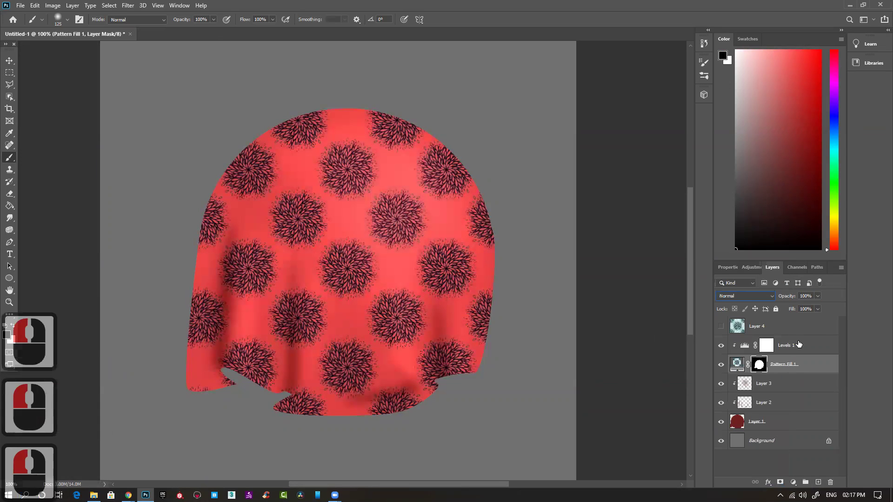
Set the Levels adjustment's black input to 0, midtones to 0.80 and white input to 255.
double_click(760, 344)
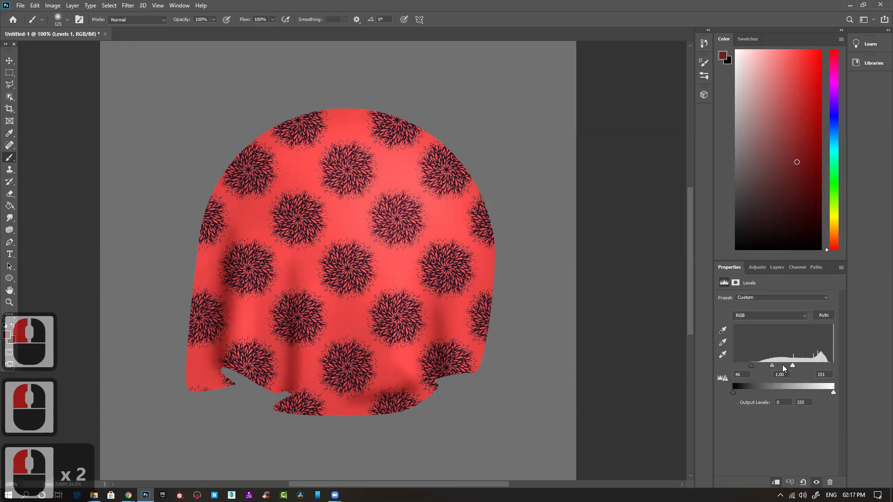
drag(752, 367, 736, 367)
drag(792, 366, 846, 364)
mouse_move(783, 366)
mouse_down()
mouse_move(798, 365)
mouse_move(790, 367)
mouse_up()
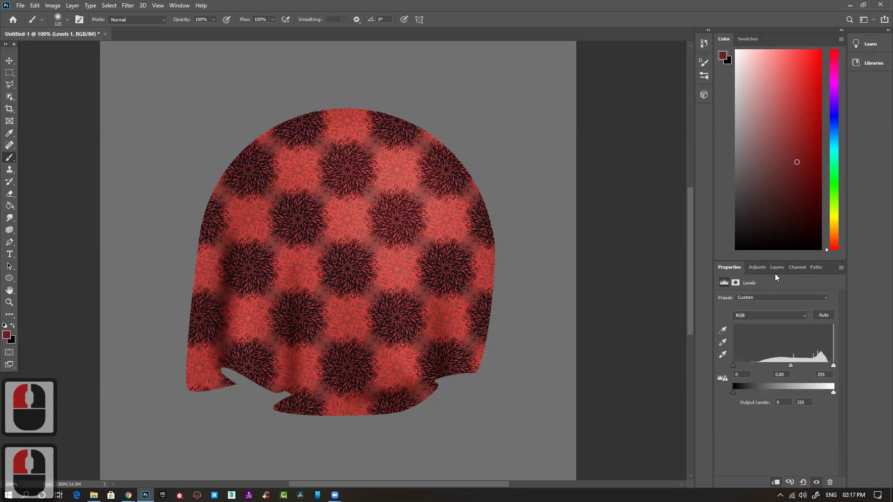
Lower the masked pattern fill layer's opacity to 37%.
click(777, 268)
click(785, 364)
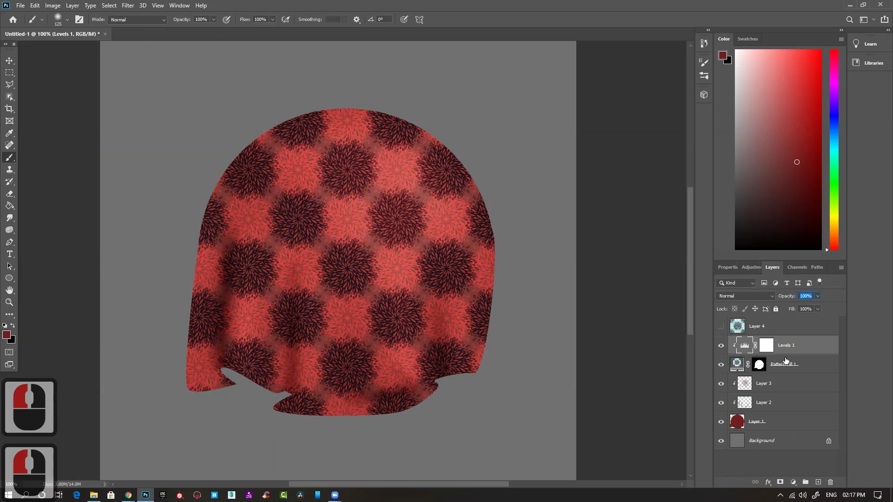
drag(789, 298, 760, 301)
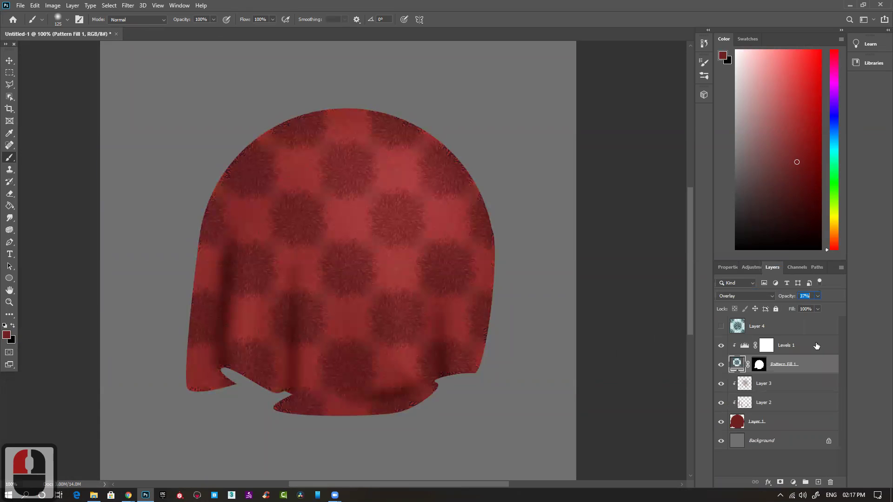
Try to delete the pattern fill and Levels adjustment layers.
key(Delete)
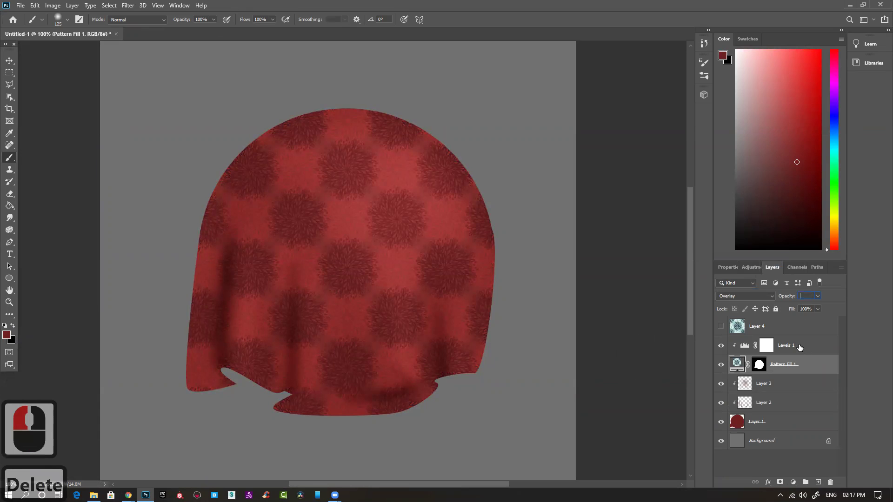
click(597, 360)
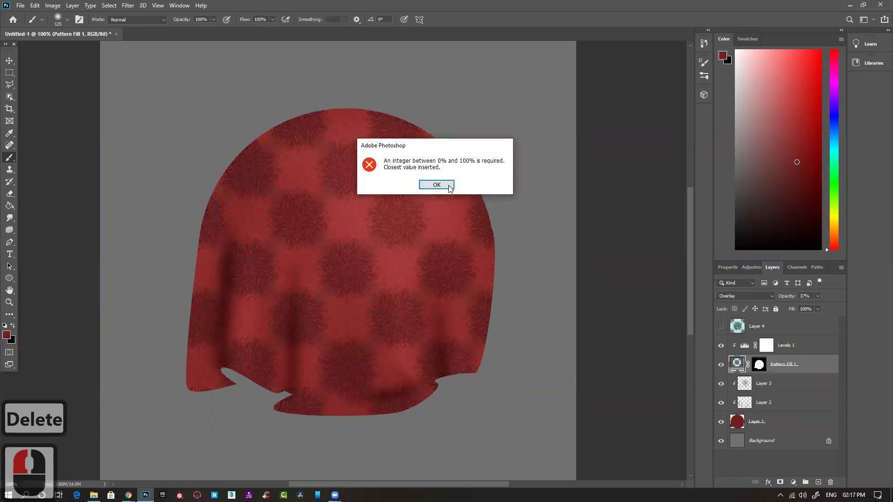
click(433, 184)
click(818, 358)
click(819, 354)
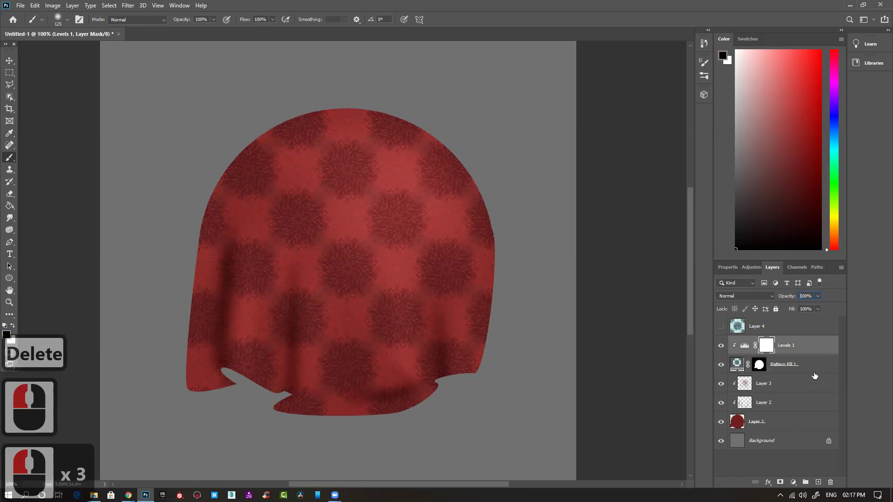
key(Delete)
key(Delete)
click(560, 367)
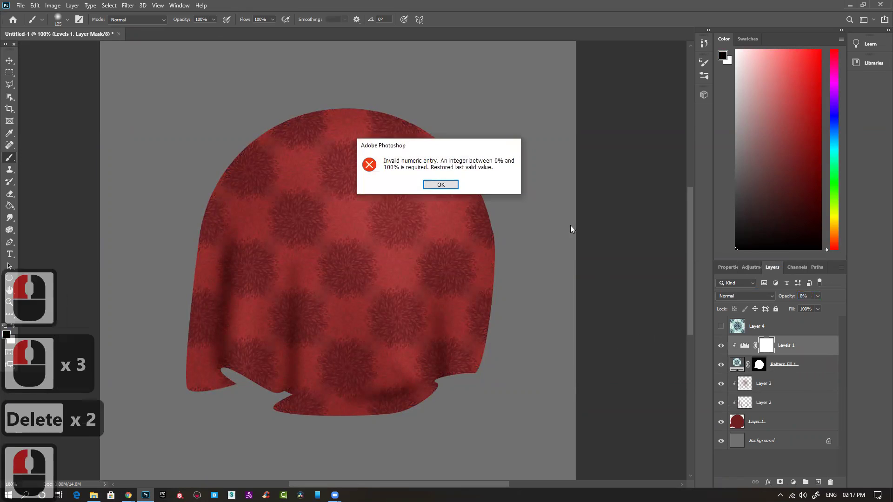
click(442, 183)
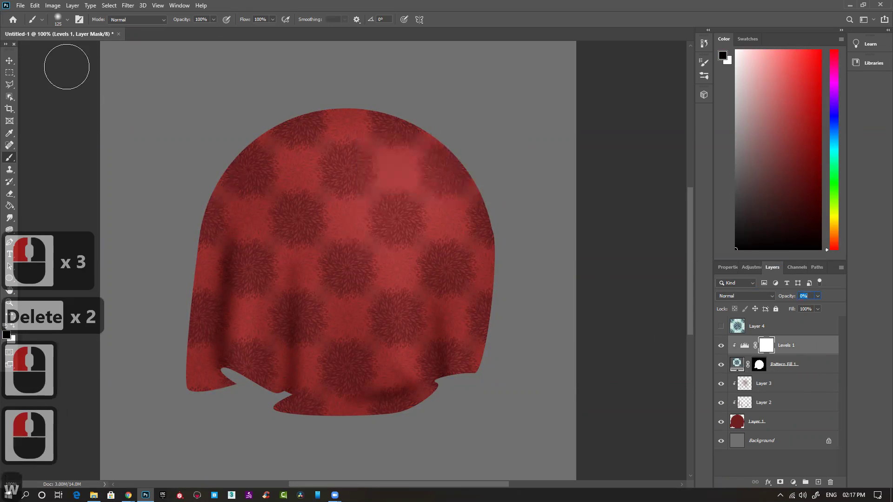
Activate the Move tool and delete the Levels 1 and Pattern Fill 1 layers.
key(w)
click(10, 61)
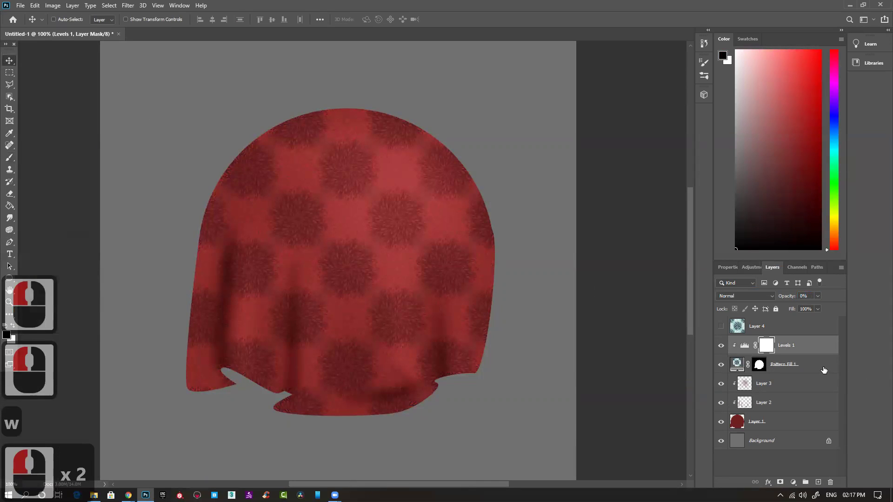
key(Delete)
key(Delete)
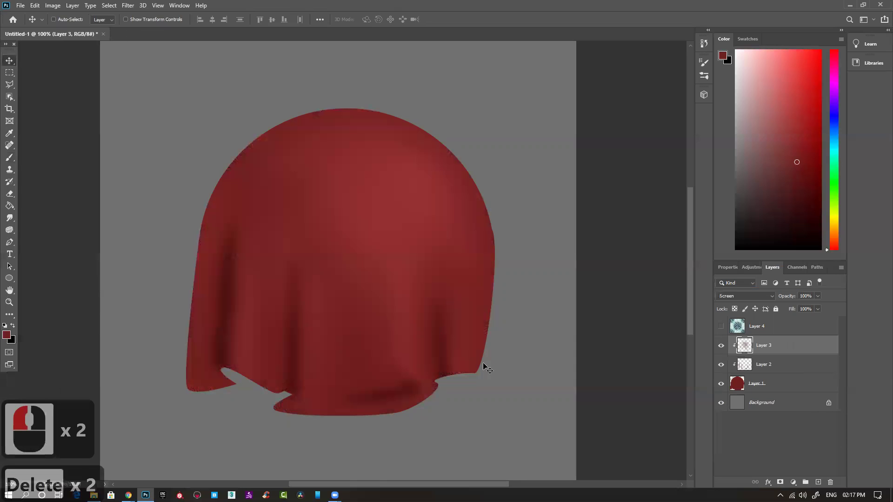
Switch to the Chrome image search for fabric pattern design and look through the results and previously opened previews for a suitable fabric.
click(128, 495)
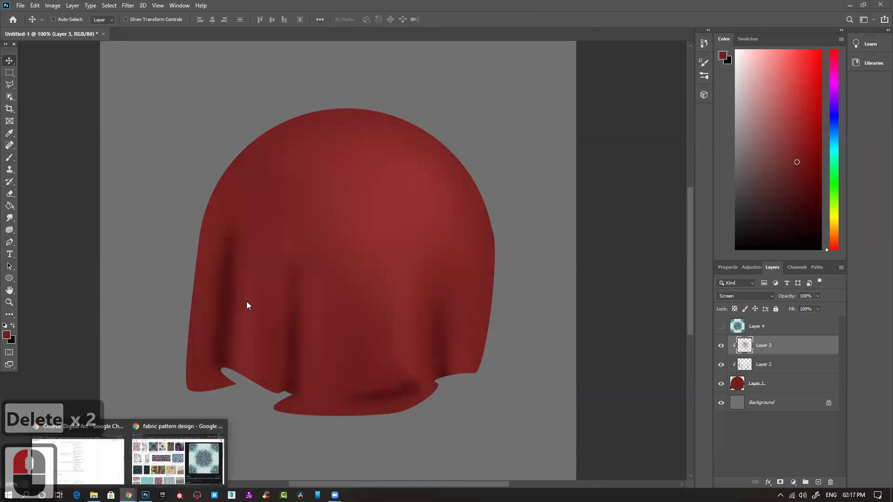
click(177, 458)
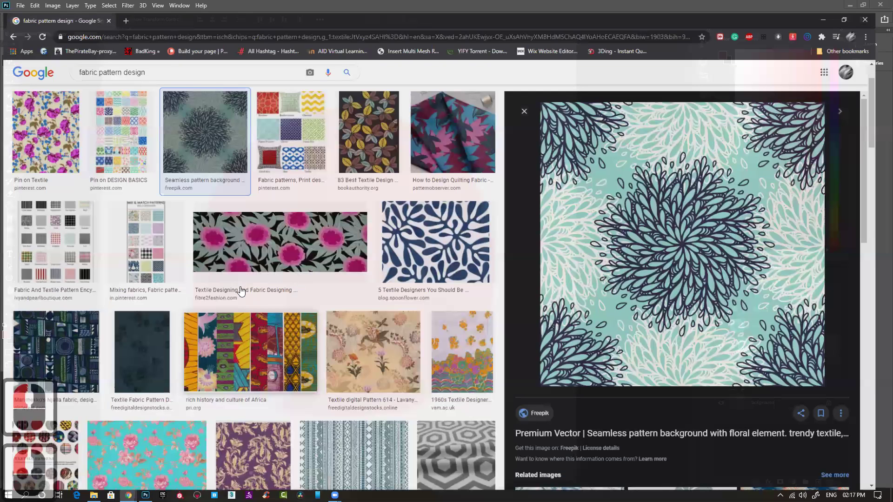
scroll(241, 291, down, 7)
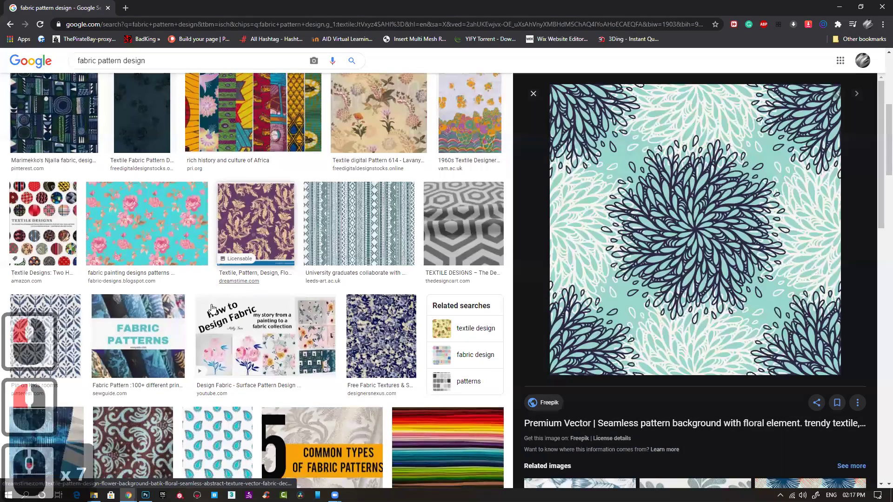
scroll(212, 307, down, 4)
scroll(211, 365, down, 3)
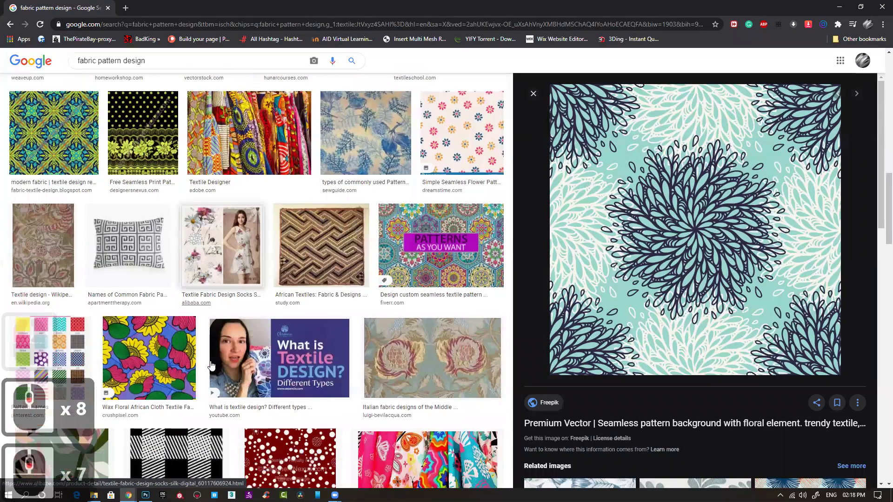
scroll(324, 369, down, 3)
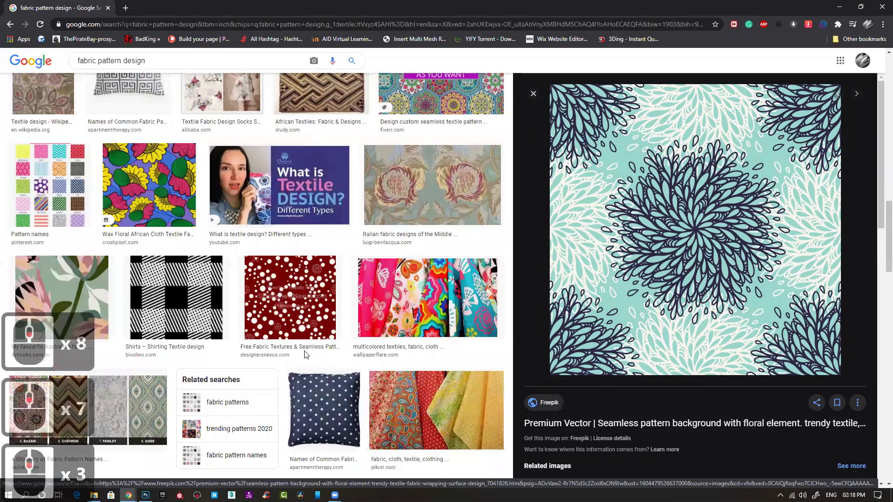
scroll(306, 355, down, 3)
scroll(168, 163, up, 2)
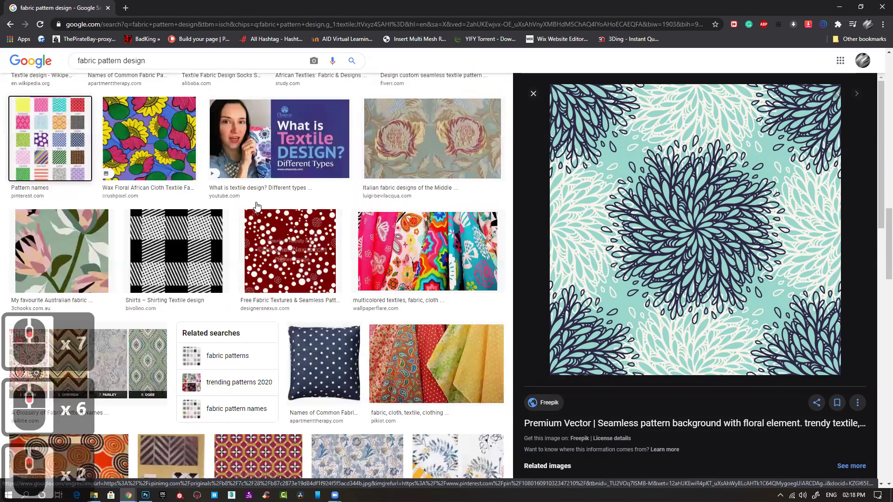
key(alt+Left)
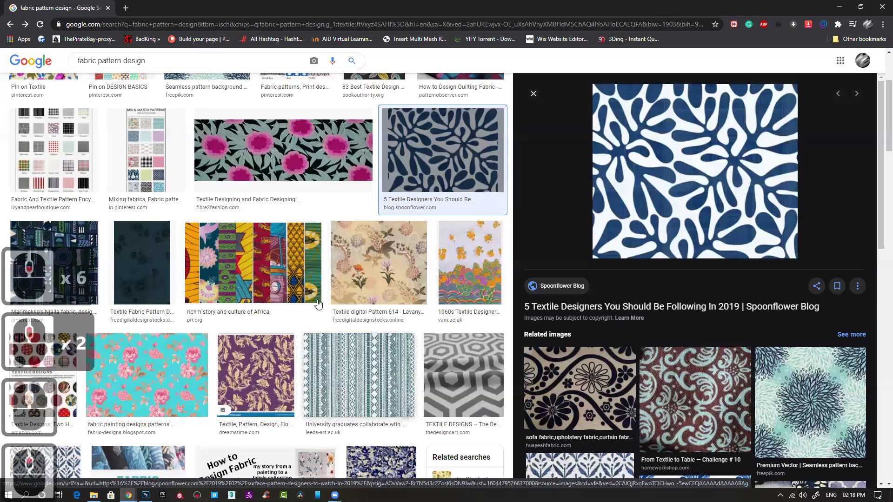
scroll(306, 325, up, 5)
key(alt+Left)
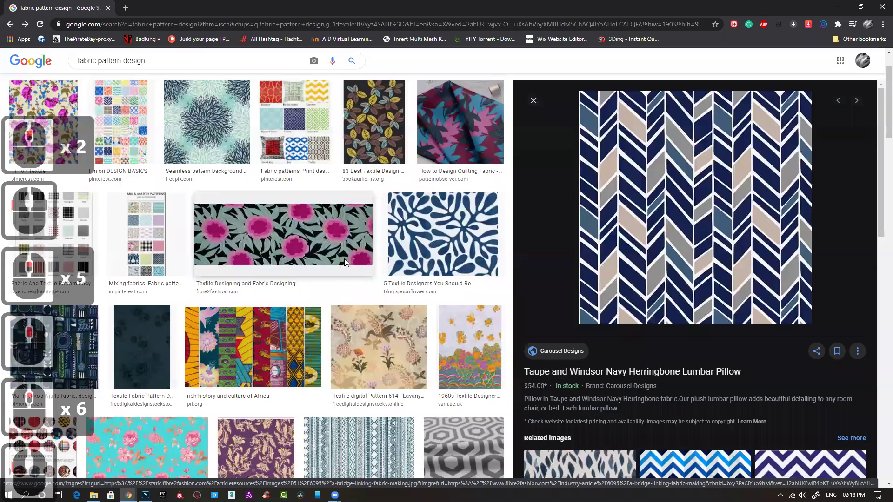
key(alt+Left)
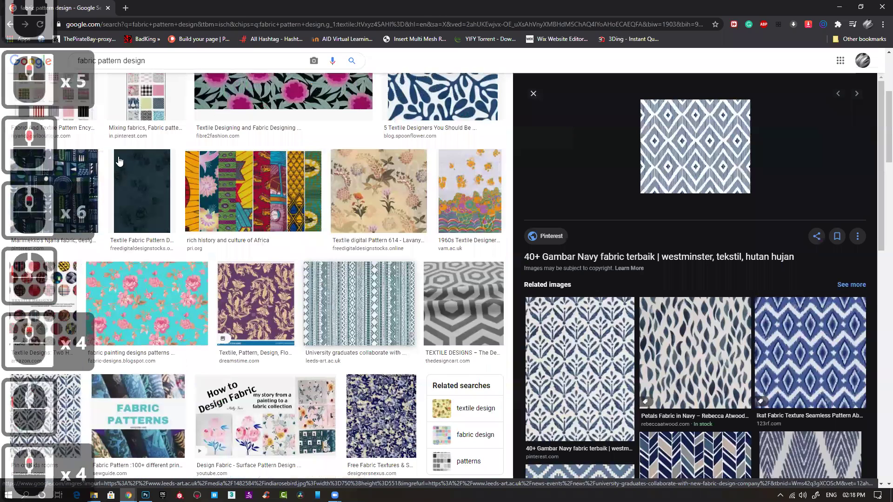
scroll(119, 161, up, 5)
Shorten the image search query to "fabric pattern" and run the search.
drag(97, 68, 125, 68)
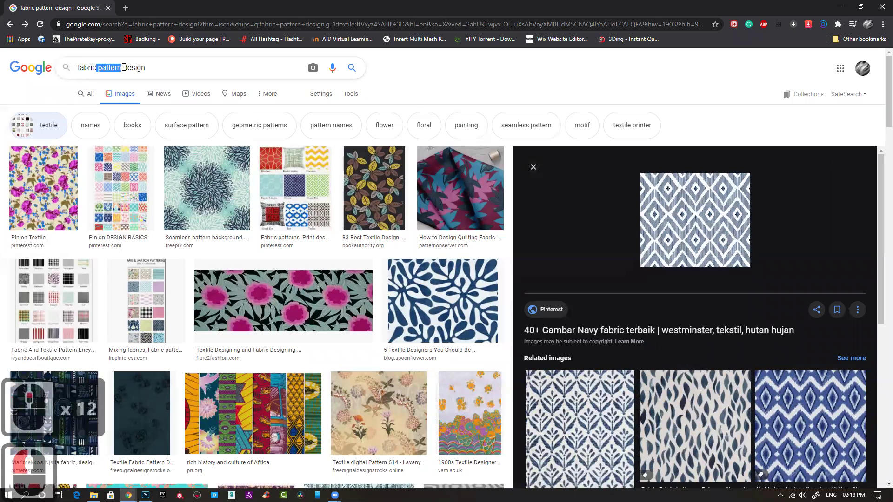
double_click(130, 68)
key(Delete)
key(Return)
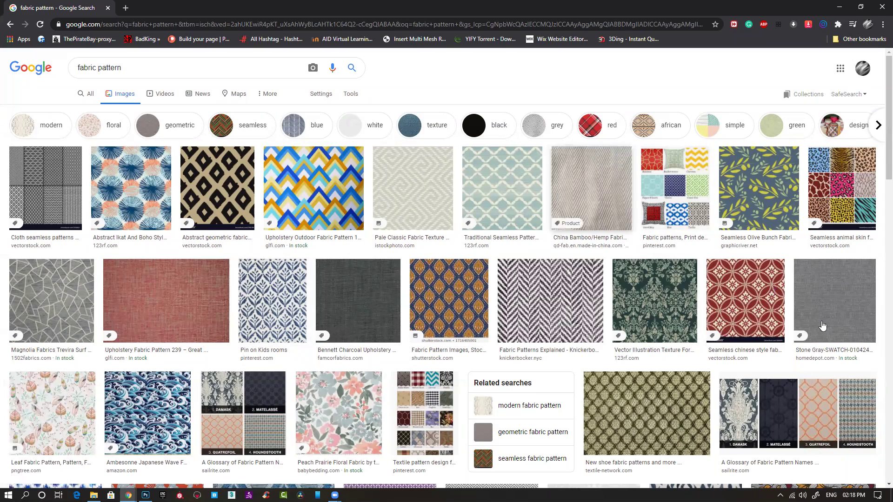
Open the Stone Gray fabric swatch from the results, browse its related images and copy the full swatch image.
click(812, 288)
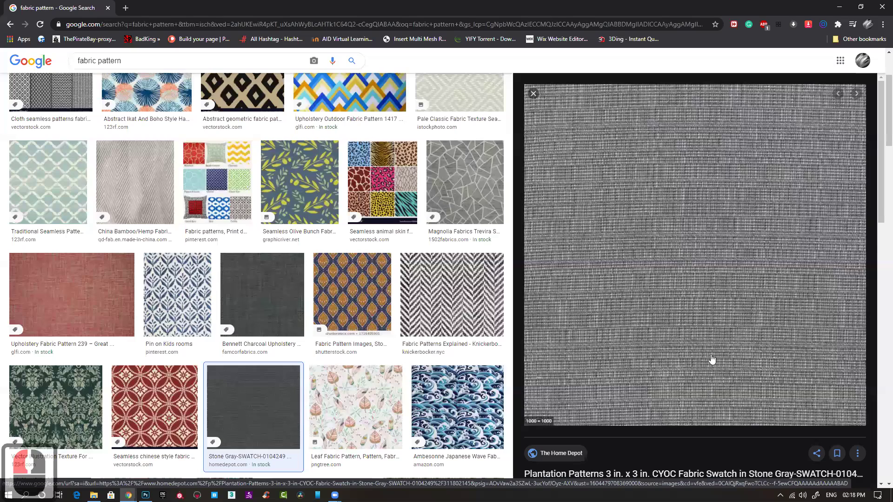
scroll(711, 363, down, 8)
scroll(636, 368, down, 3)
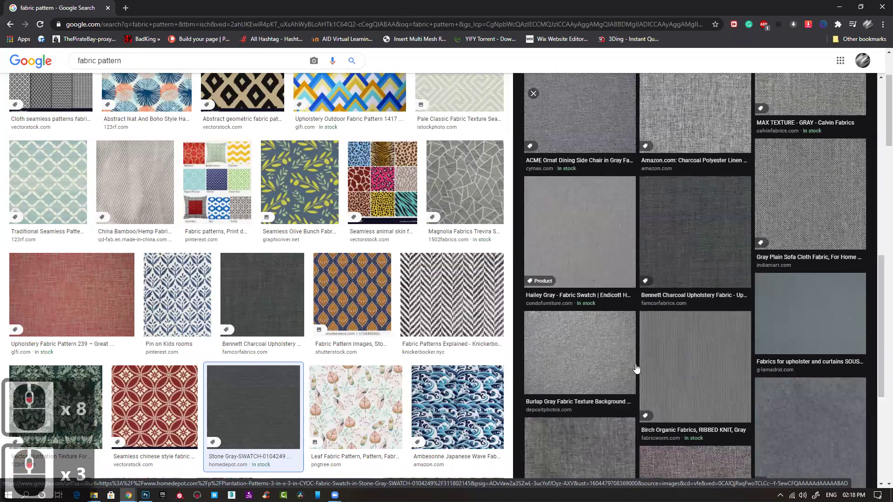
scroll(701, 388, down, 2)
scroll(701, 388, up, 4)
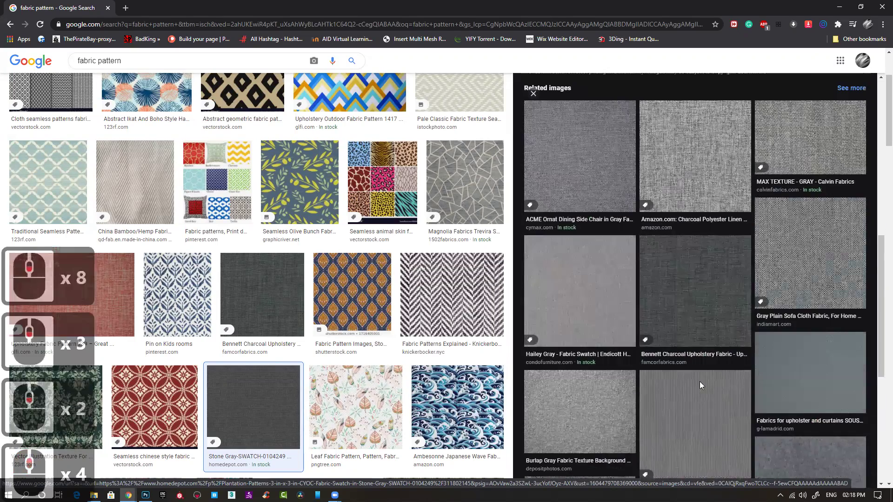
scroll(684, 319, up, 7)
right_click(707, 206)
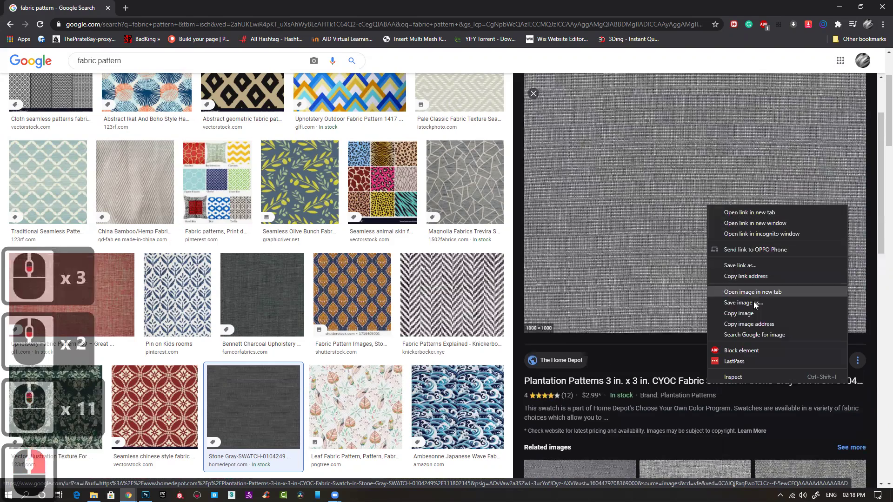
click(738, 313)
Return to Photoshop, paste the grey fabric as a layer clipped to the cloth above Layer 3, and delete the floral Layer 4.
click(839, 7)
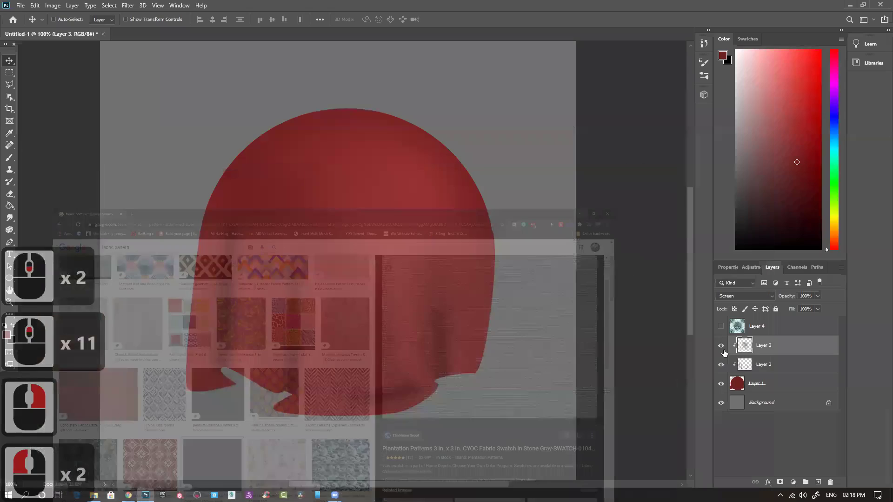
key(ctrl+v)
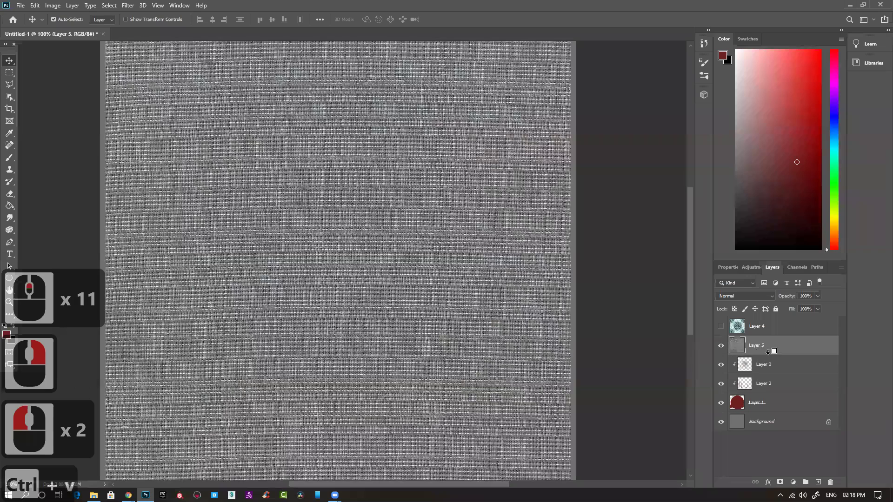
alt+click(754, 355)
click(762, 326)
key(Delete)
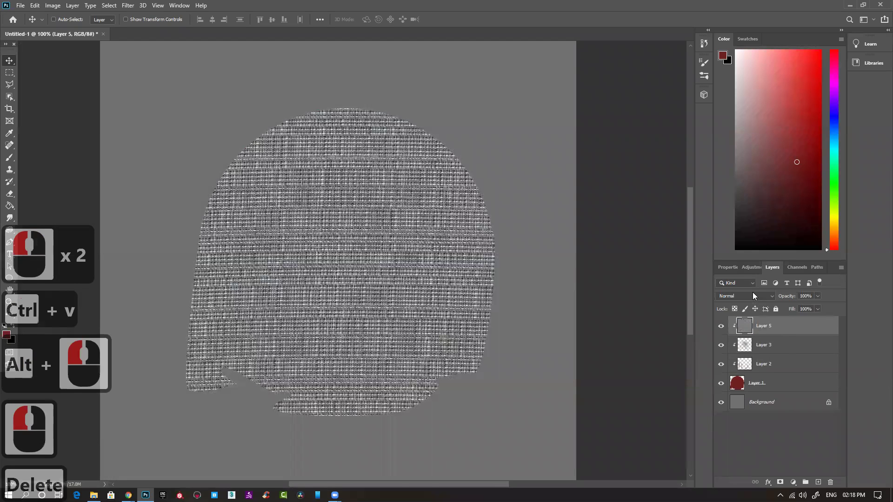
Set the fabric texture layer's blend mode to Soft Light and its fill to 39%.
click(753, 293)
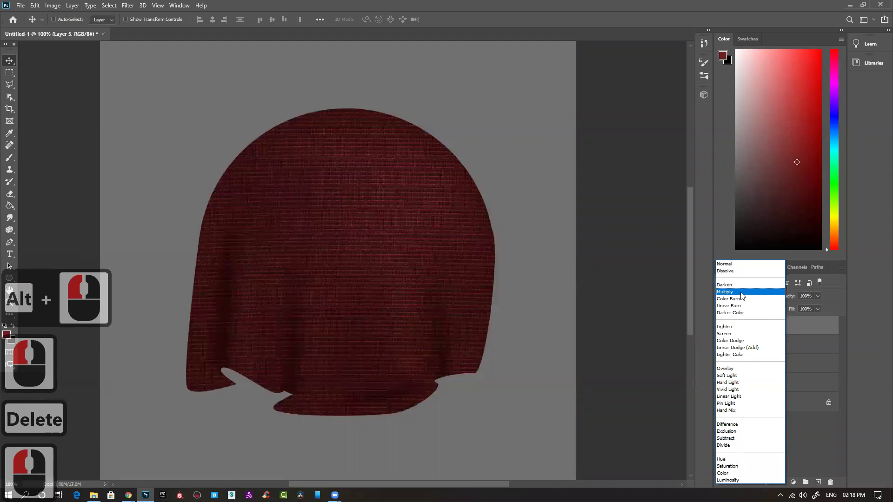
click(740, 292)
key(Down)
key(Down)
key(Down)
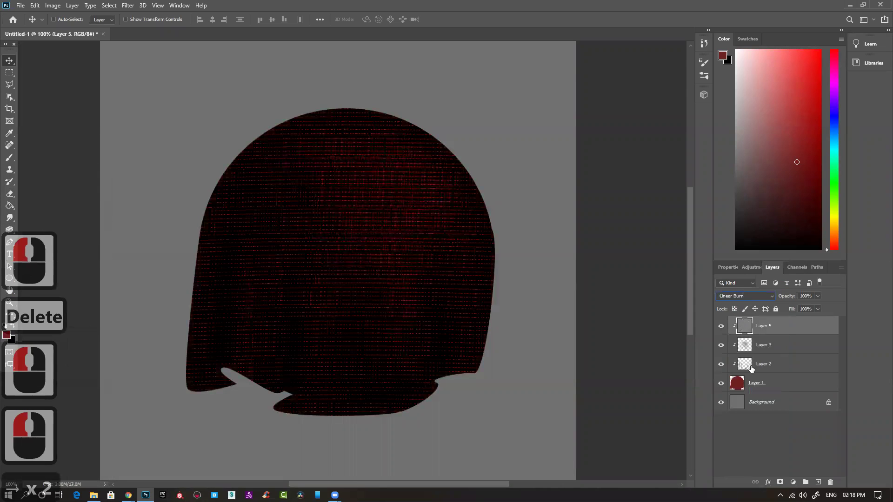
scroll(751, 369, down, 5)
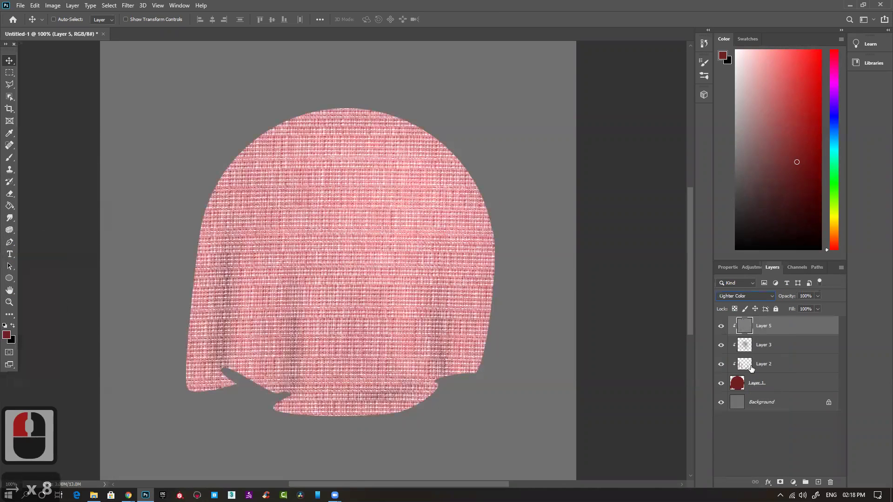
scroll(751, 369, down, 2)
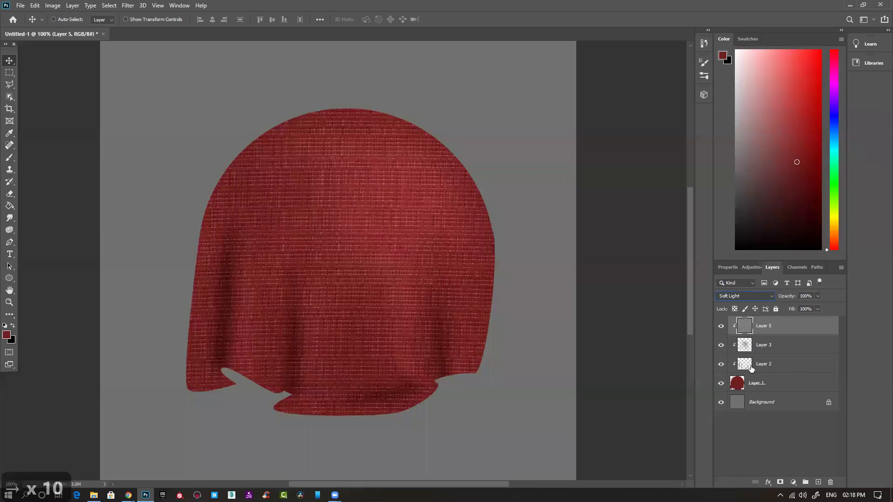
drag(791, 310, 762, 315)
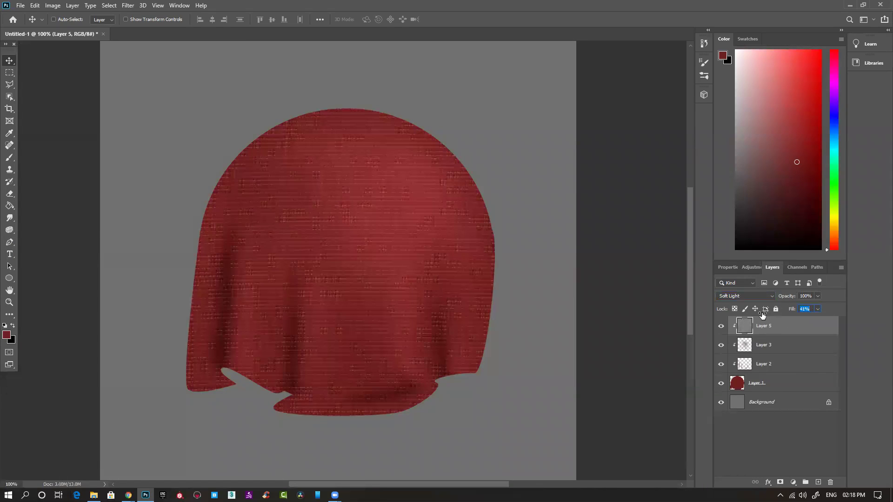
click(777, 332)
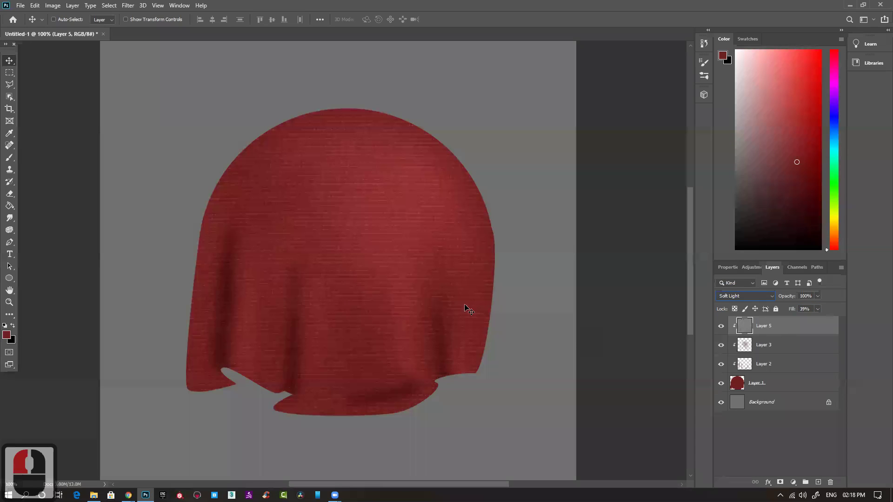
Start warping the fabric texture layer and pull the mesh's two upper corners inwards to follow the cloth's rounded top.
key(ctrl+t)
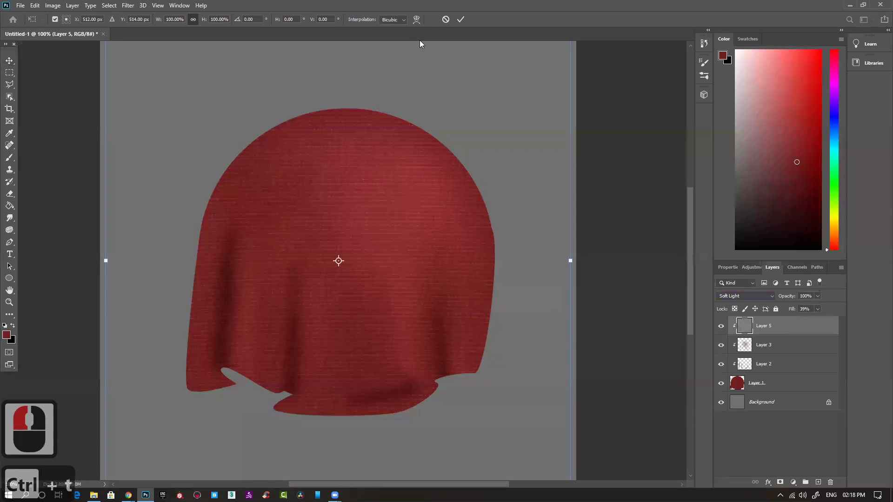
click(415, 20)
key(ctrl+minus)
key(ctrl+minus)
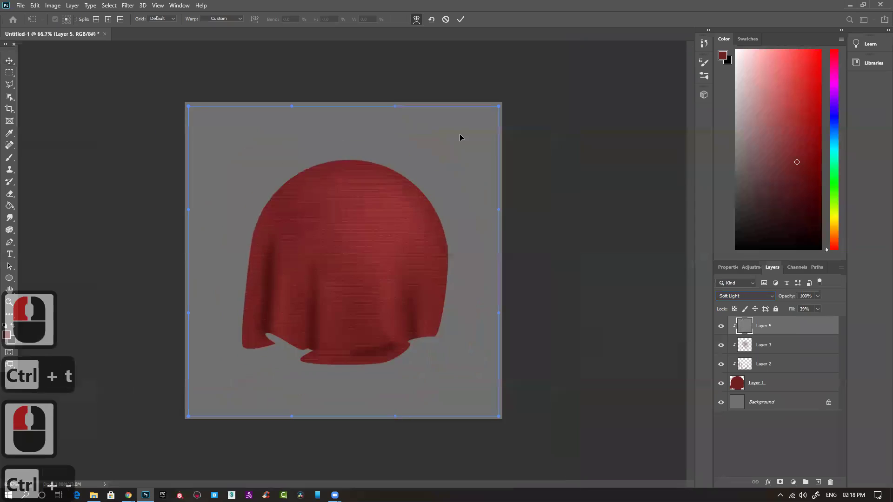
drag(227, 147, 281, 155)
drag(458, 148, 410, 162)
drag(280, 157, 289, 174)
drag(409, 165, 412, 176)
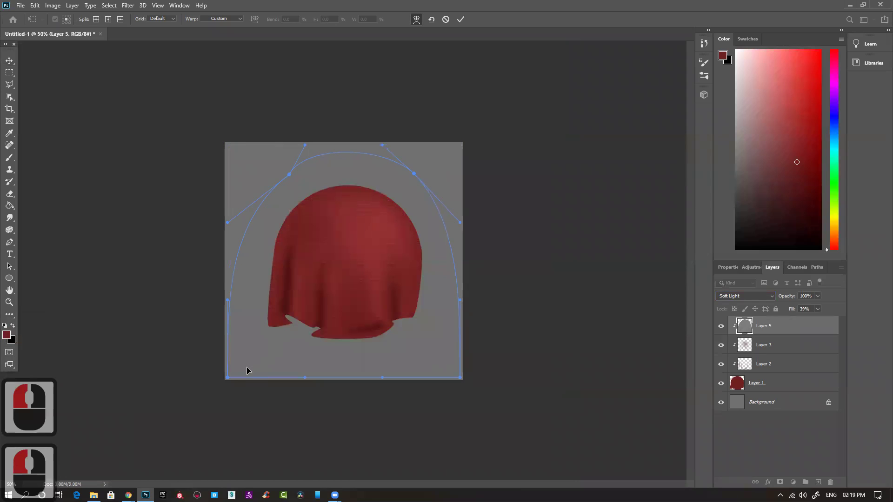
Pull the warp mesh's lower corners up and inwards, refine the corners and handles around the cloth's outline, and apply the warp.
drag(227, 378, 270, 242)
drag(460, 376, 447, 303)
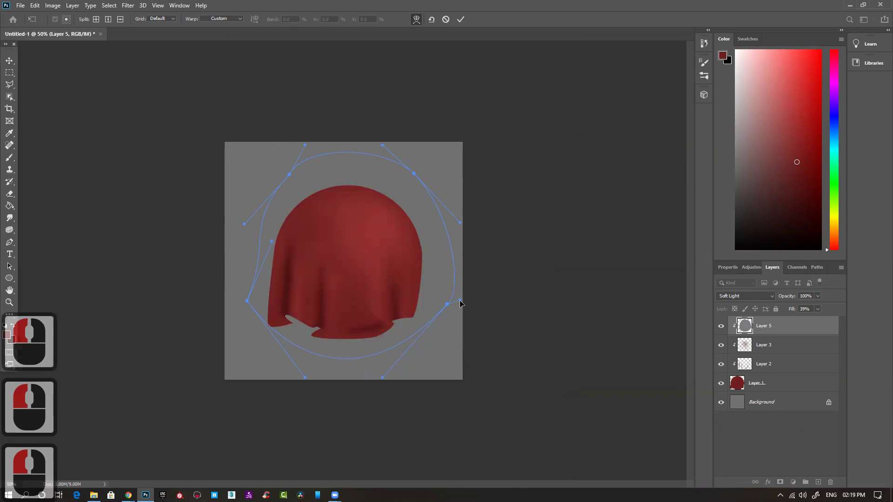
drag(430, 253, 429, 247)
drag(413, 175, 394, 172)
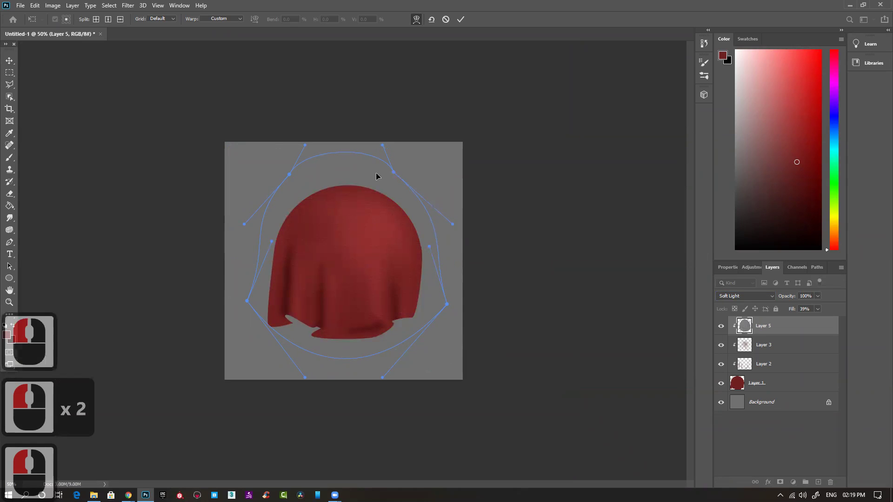
drag(286, 175, 288, 184)
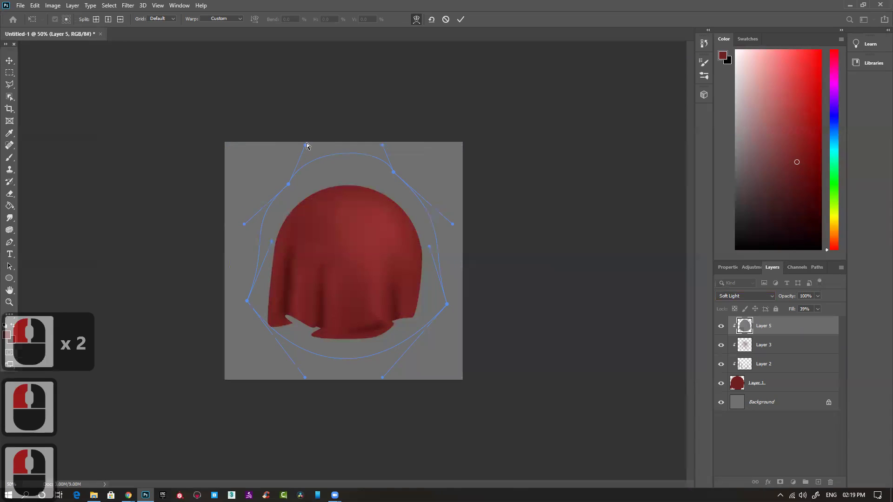
drag(244, 224, 258, 244)
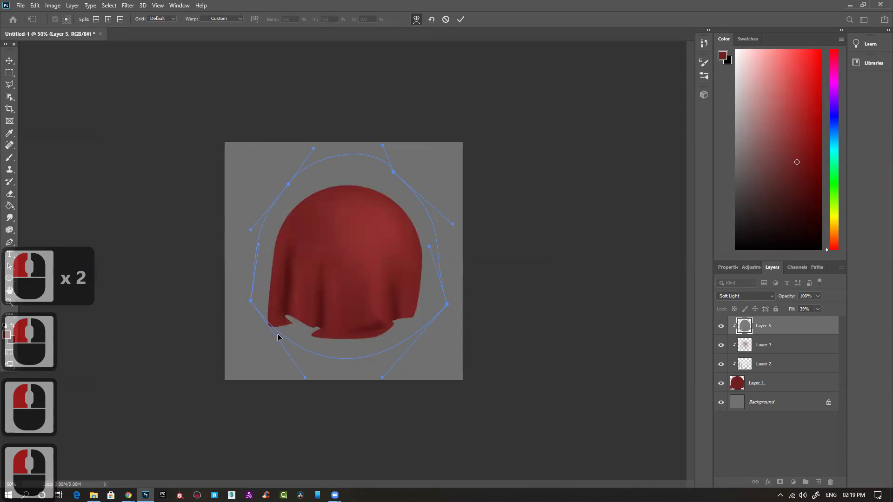
drag(306, 380, 300, 392)
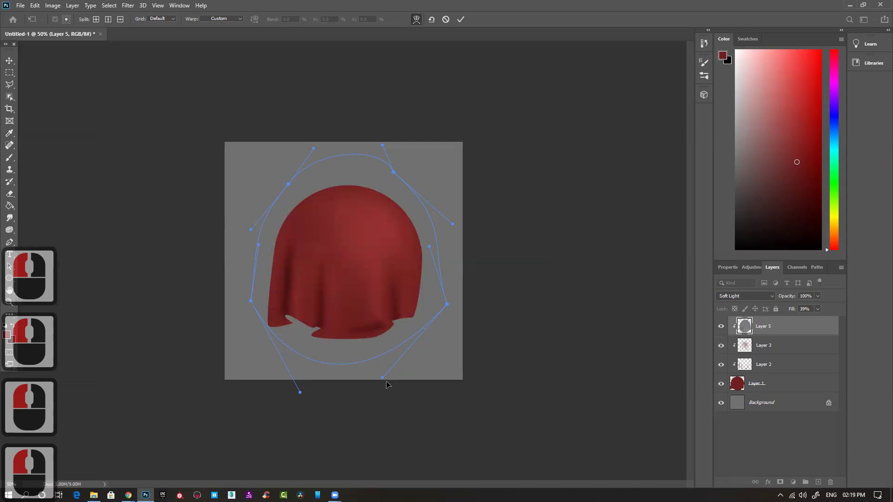
drag(383, 380, 391, 379)
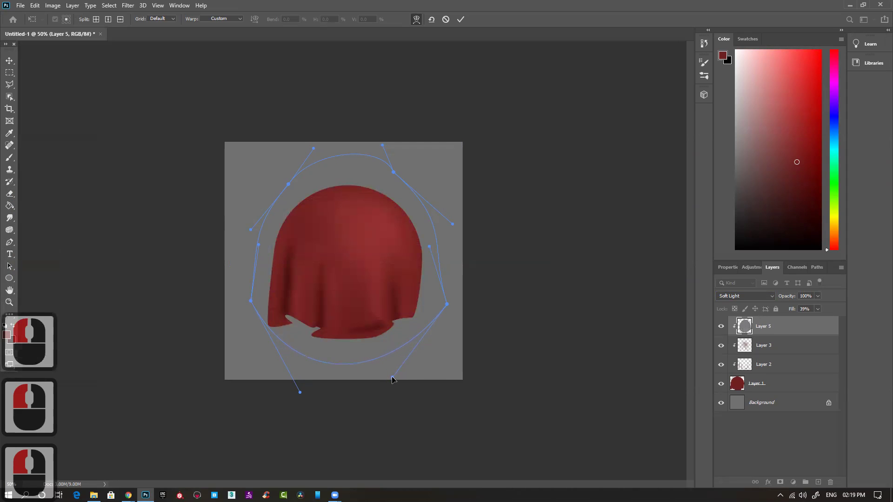
key(Return)
Lower the warped fabric texture layer's fill to 22%.
key(ctrl+space)
ctrl+click(367, 240)
ctrl+click(368, 241)
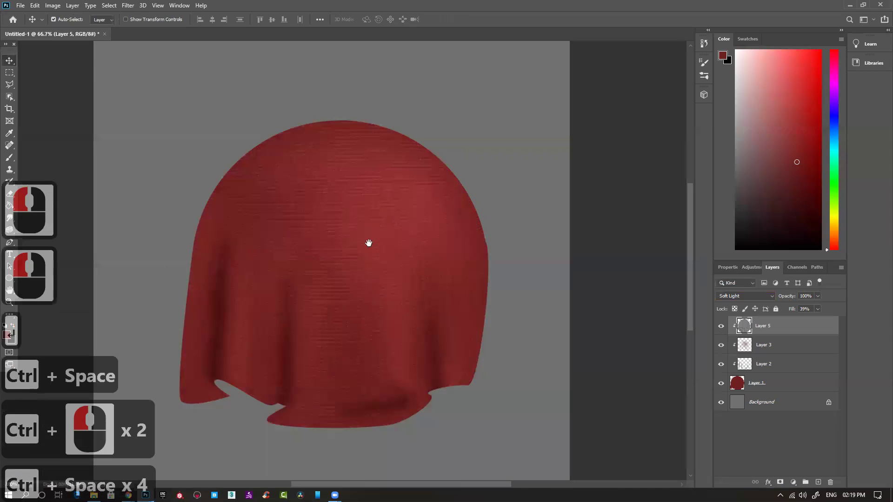
drag(794, 310, 785, 312)
click(586, 339)
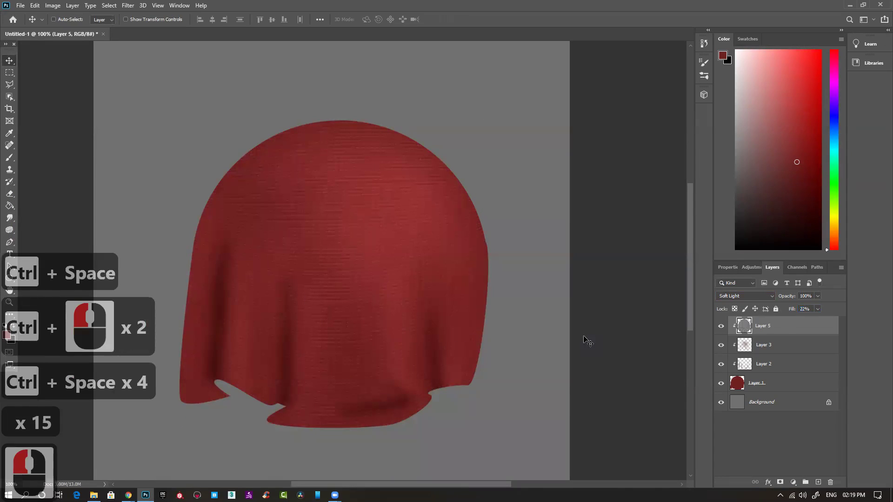
Create a new layer and draw a Pen path just inside the cloth's hem, around the left notch and the middle fold.
key(ctrl+minus)
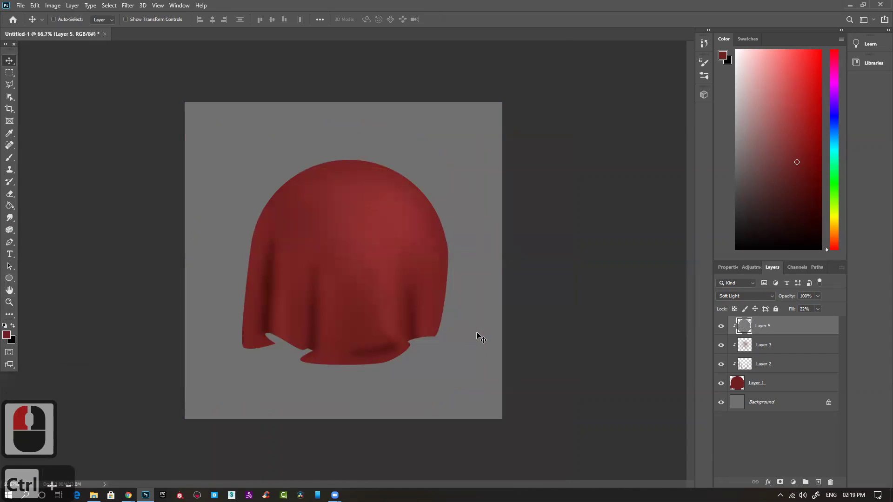
click(818, 483)
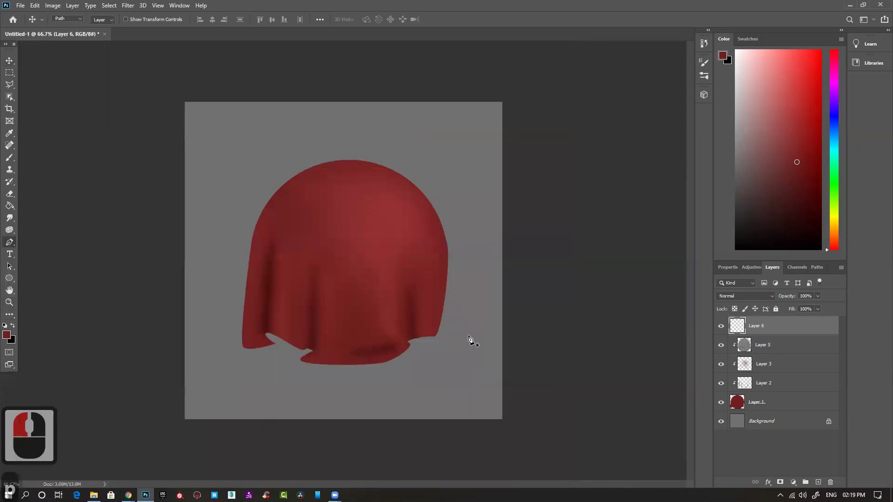
key(p)
ctrl+click(256, 321)
ctrl+click(256, 320)
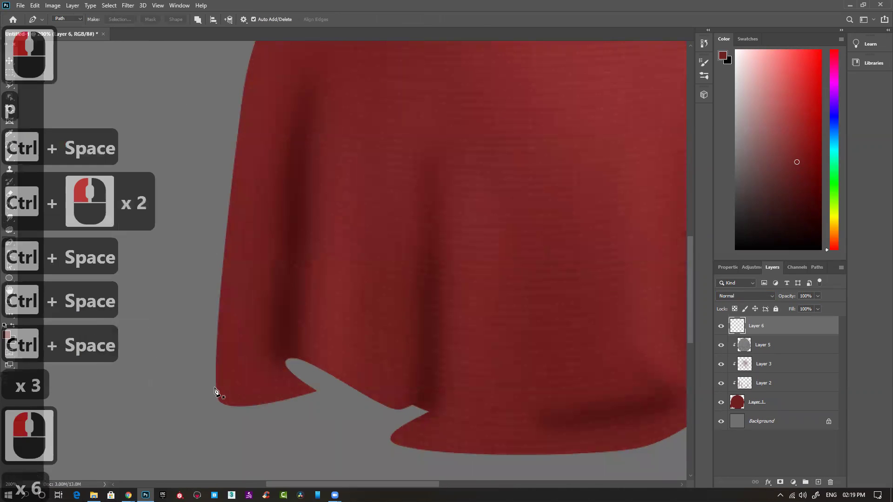
click(202, 382)
drag(250, 394, 301, 341)
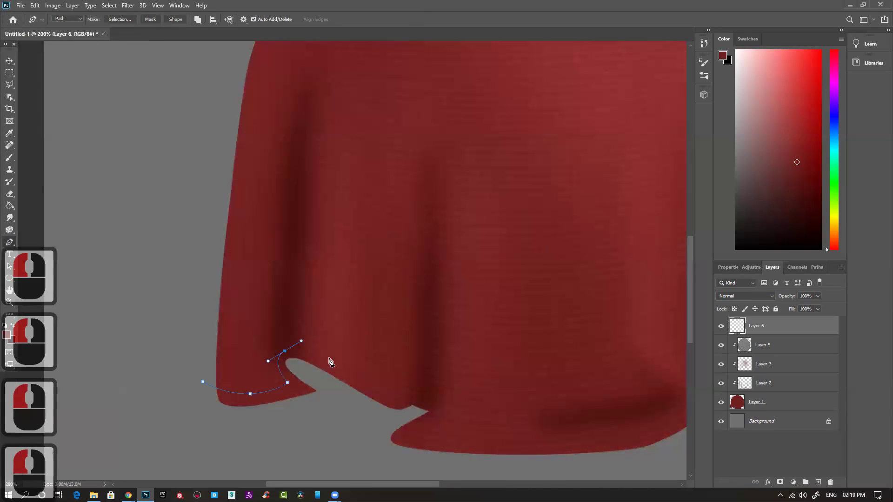
drag(373, 386, 427, 386)
alt+click(415, 397)
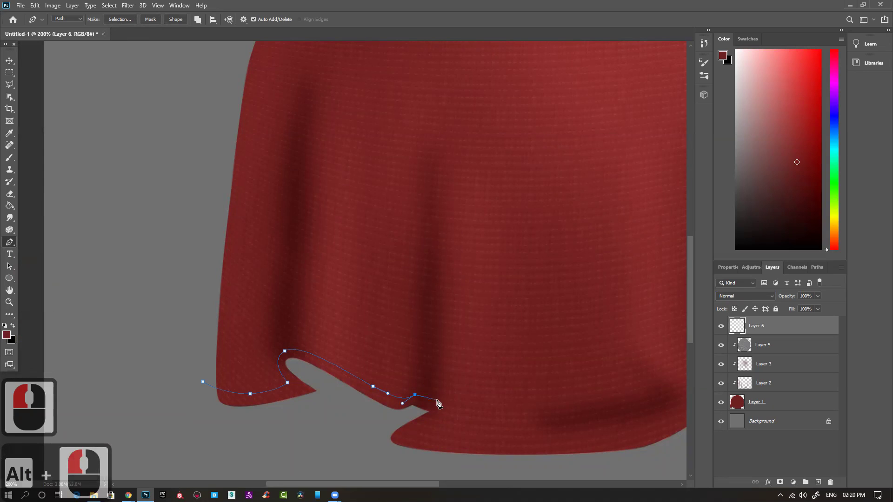
drag(441, 407, 445, 411)
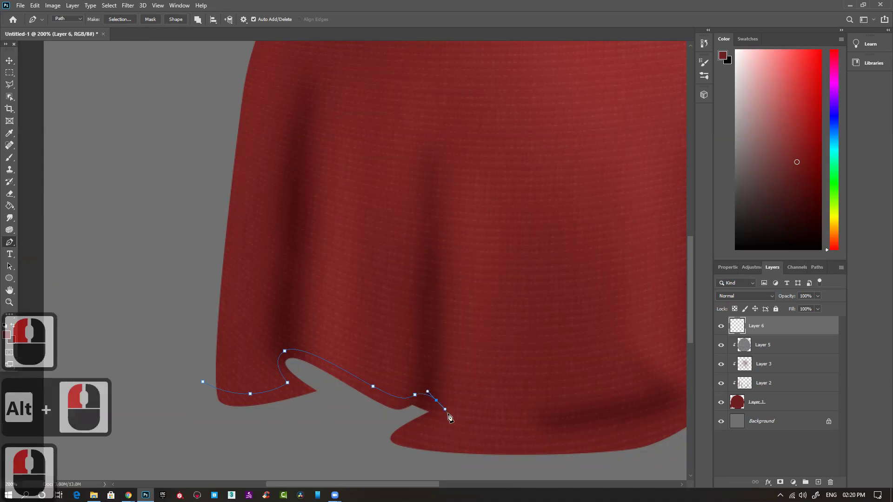
drag(417, 436, 421, 439)
scroll(423, 439, down, 4)
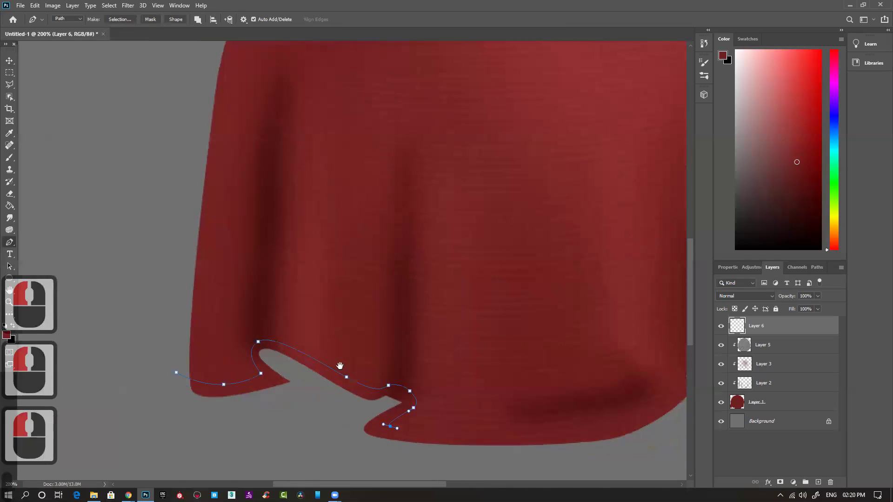
Continue the path along the lower hem and around the right notch, ending it just past the cloth's right edge.
scroll(372, 369, right, 7)
drag(408, 373, 467, 362)
click(518, 328)
drag(518, 327, 519, 303)
scroll(409, 349, up, 2)
scroll(409, 349, right, 9)
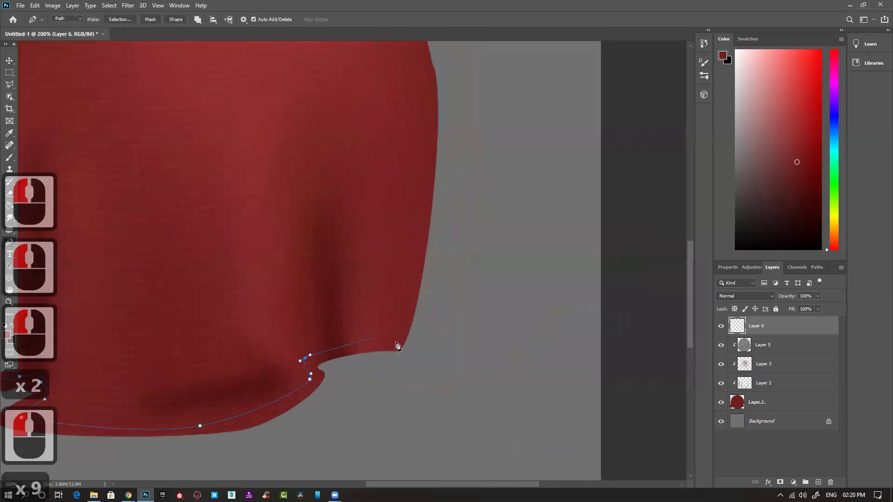
drag(420, 345, 461, 362)
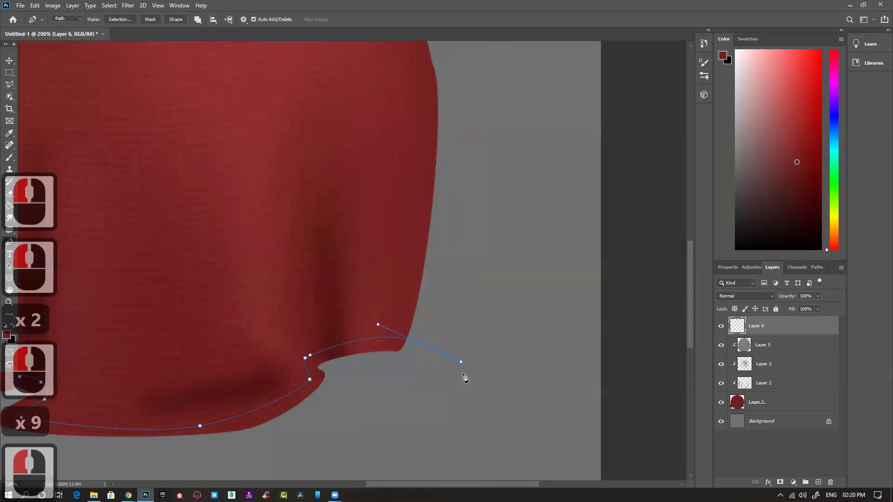
ctrl+click(460, 376)
key(ctrl+minus)
key(ctrl+minus)
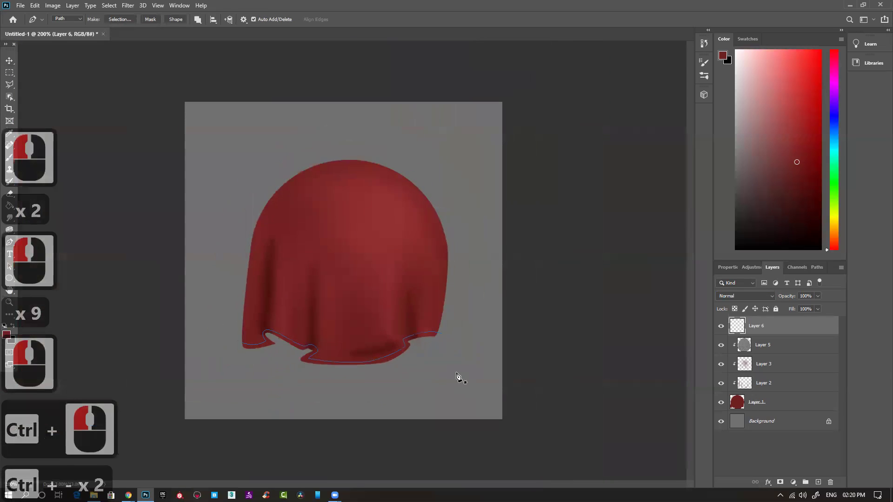
drag(308, 394, 328, 382)
Switch to the Brush tool and choose the X-shaped Sampled Brush 716 from the preset brushes.
key(b)
right_click(355, 310)
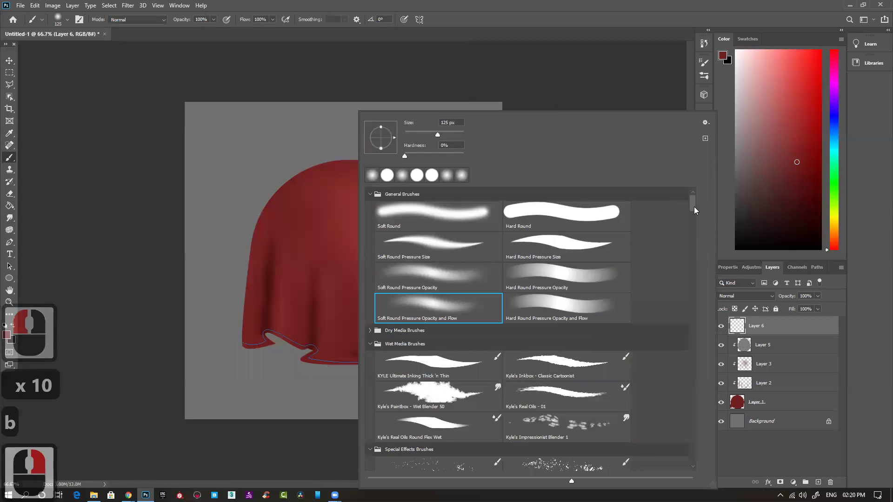
scroll(693, 206, down, 10)
drag(694, 253, 694, 224)
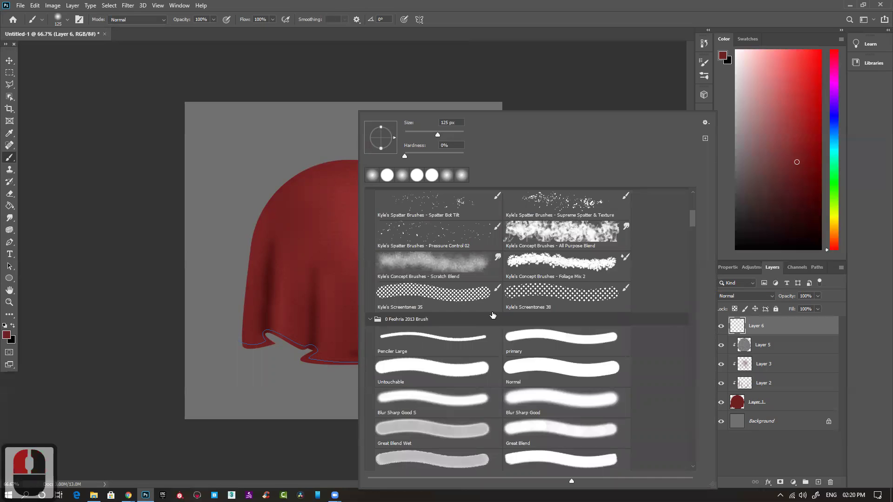
scroll(553, 360, down, 8)
drag(691, 227, 679, 472)
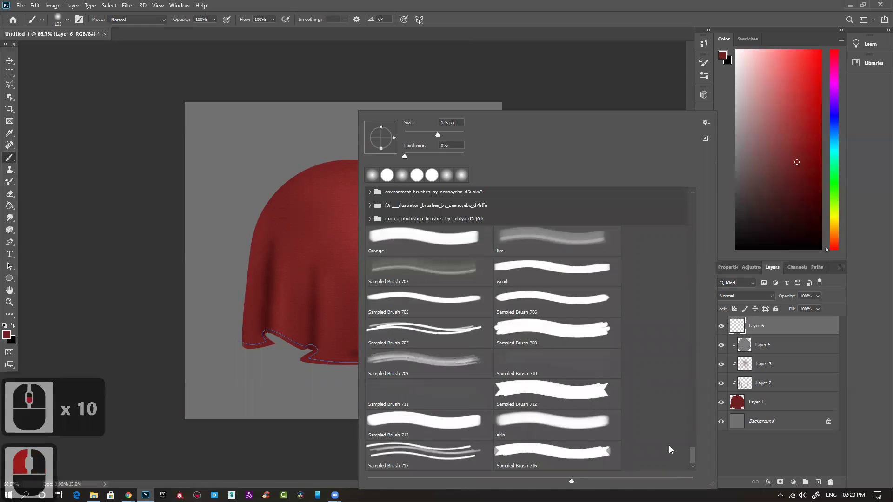
click(521, 391)
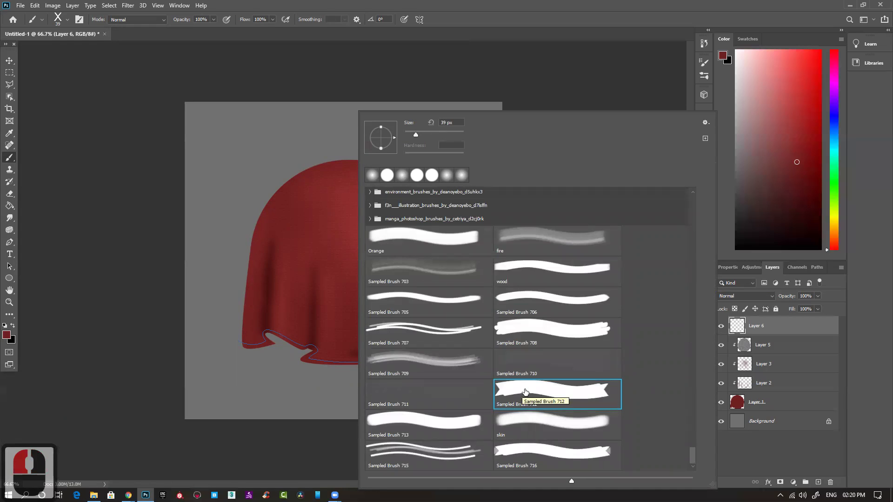
click(517, 450)
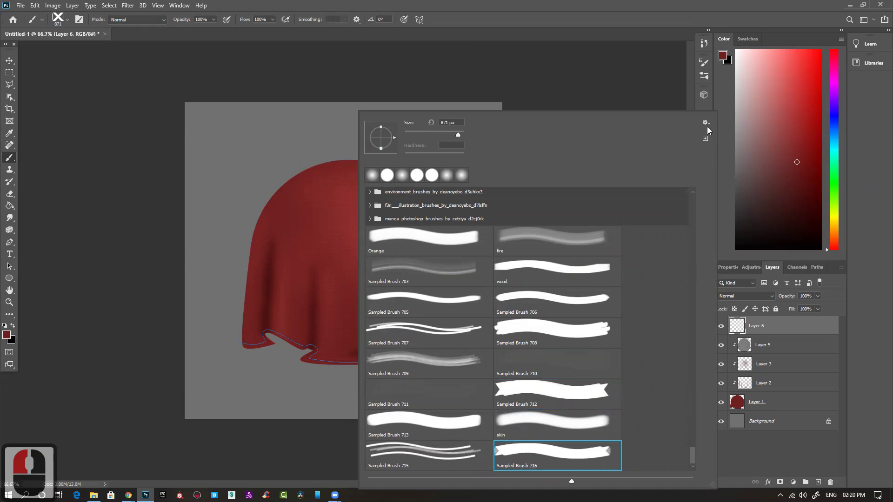
click(662, 33)
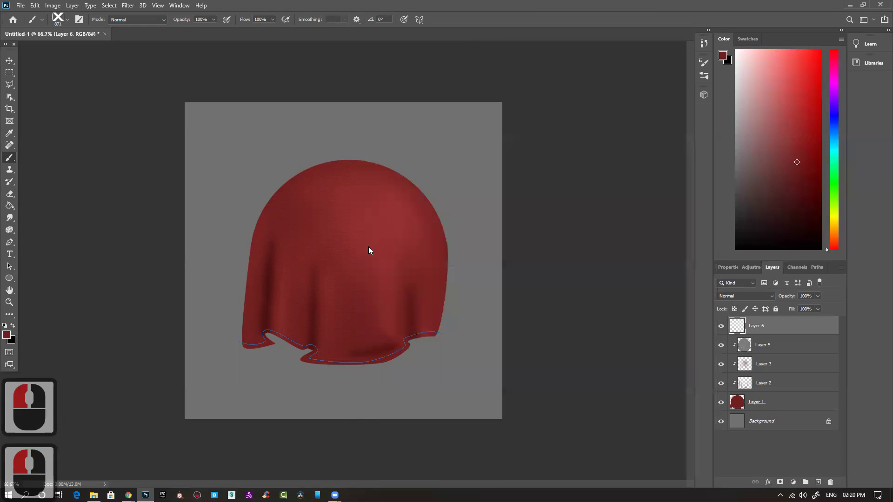
Reduce the X-shaped brush's size to 30 px.
key(bracketleft)
key(bracketleft)
key(bracketleft)
key(bracketleft)
key(bracketleft)
key(bracketleft)
key(bracketleft)
key(bracketleft)
key(bracketleft)
key(bracketleft)
key(bracketleft)
key(bracketleft)
key(bracketleft)
key(bracketleft)
key(bracketleft)
key(bracketleft)
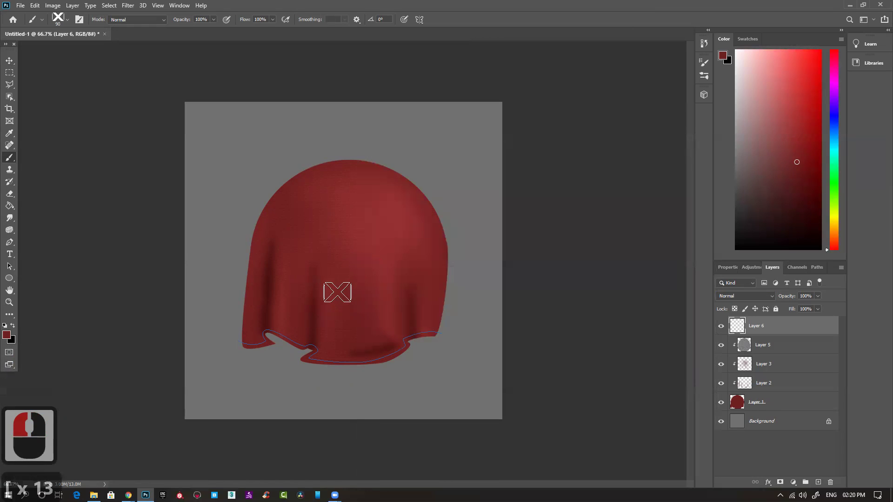
key(bracketleft)
key(bracketleft)
key(bracketleft)
key(bracketleft)
key(bracketleft)
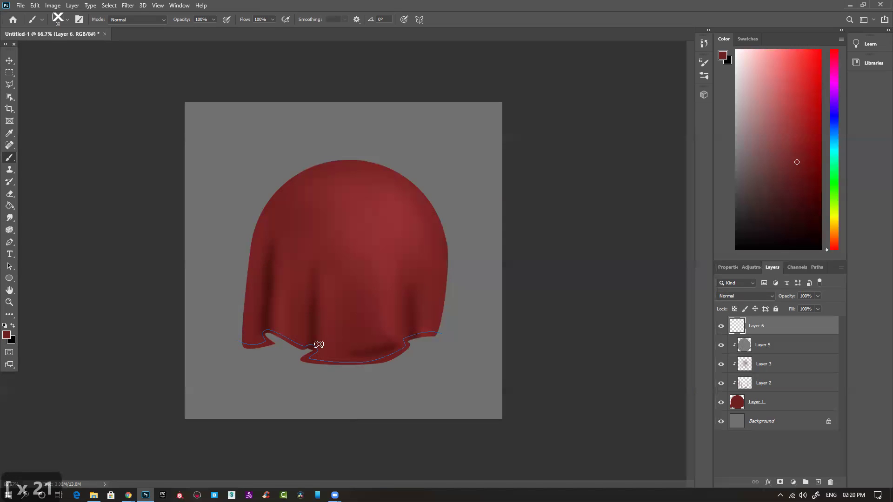
Enable Shape Dynamics for the X-shaped brush and set its spacing to 143%.
ctrl+click(316, 360)
ctrl+click(316, 361)
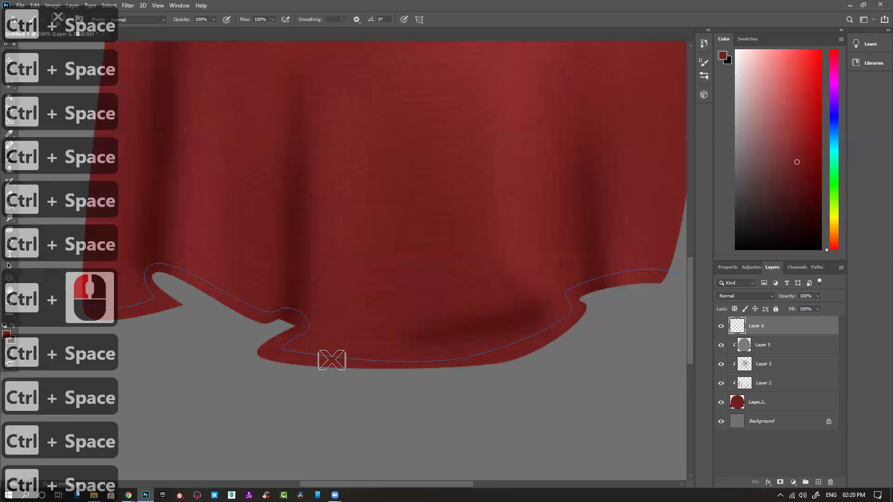
scroll(259, 339, left, 4)
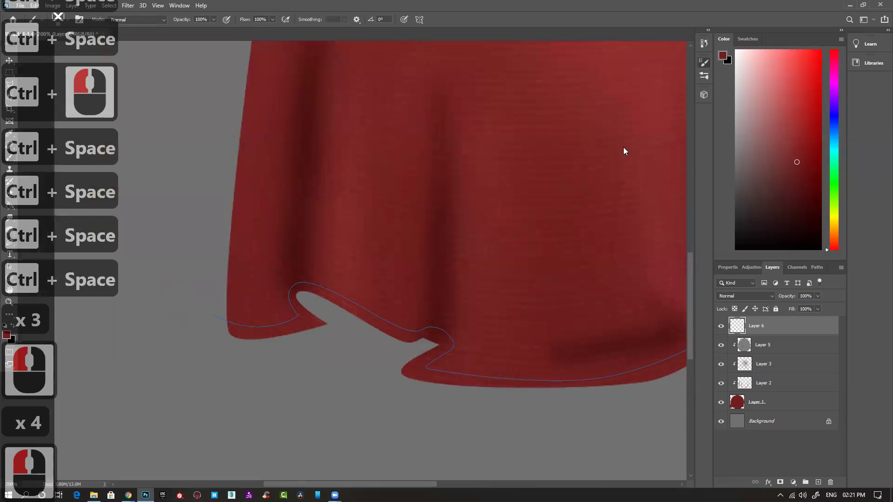
key(F5)
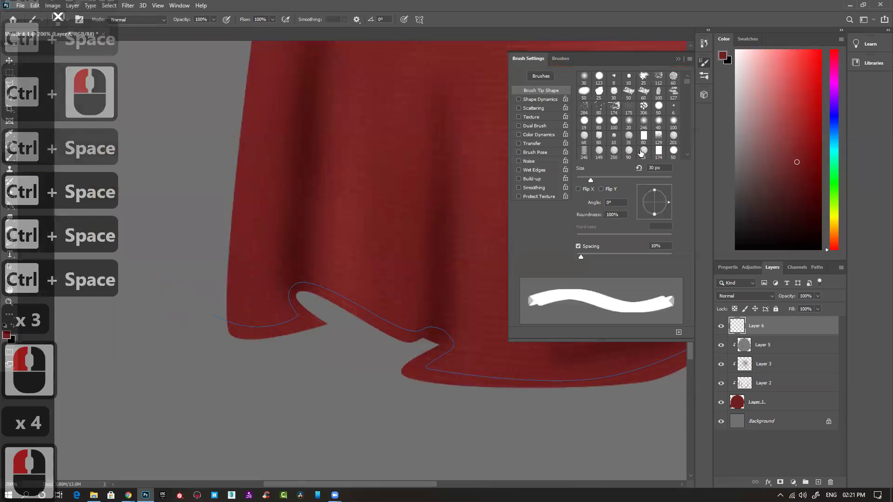
click(534, 99)
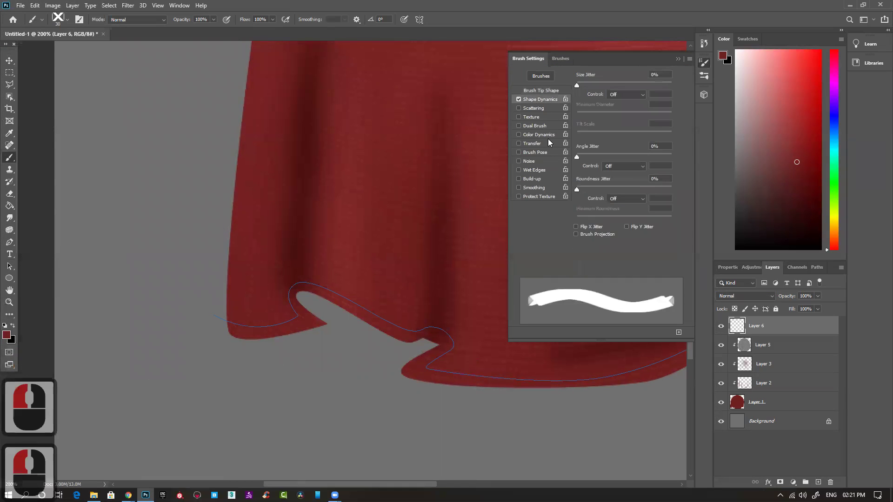
click(540, 92)
drag(582, 258, 634, 256)
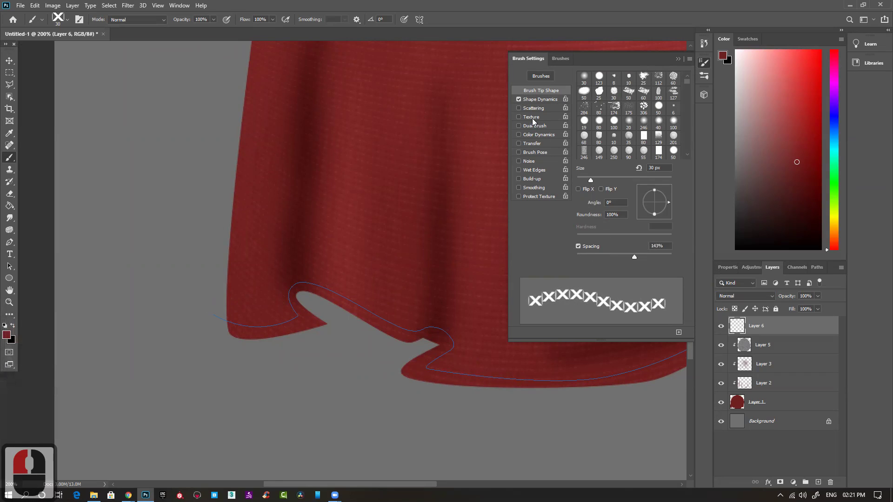
Set the brush's angle jitter control to Direction and reduce the brush size to 20 px.
click(539, 99)
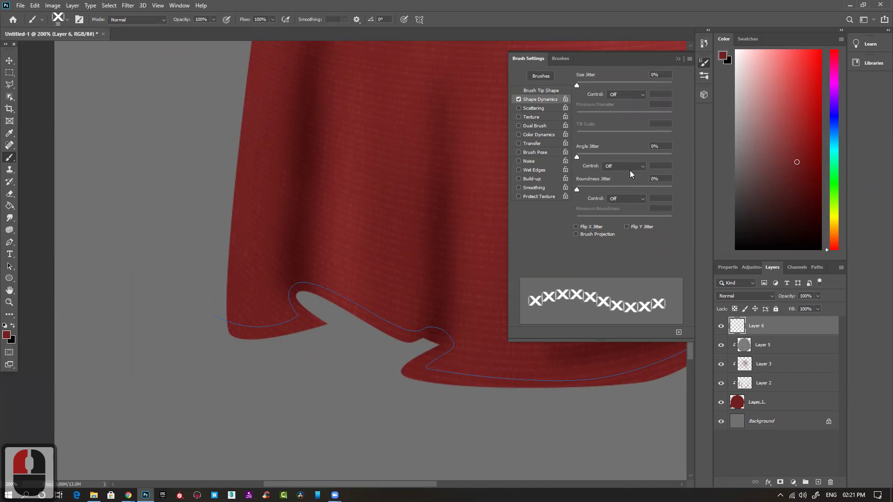
click(628, 162)
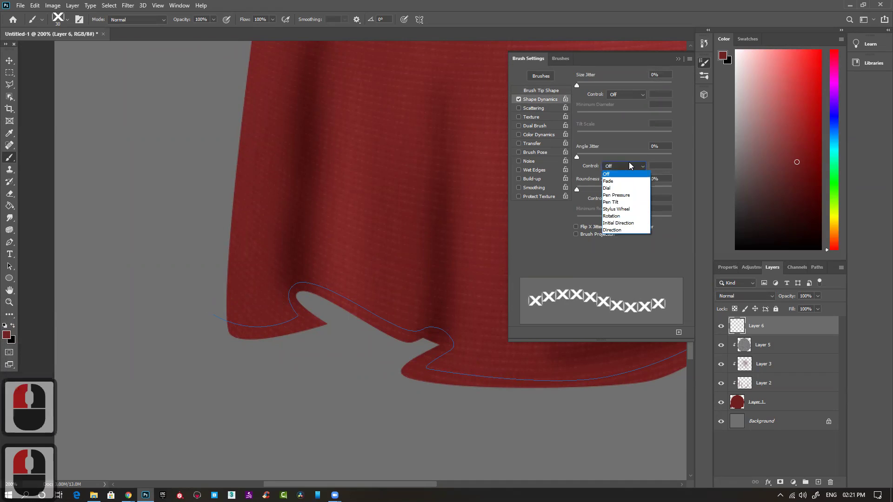
click(621, 230)
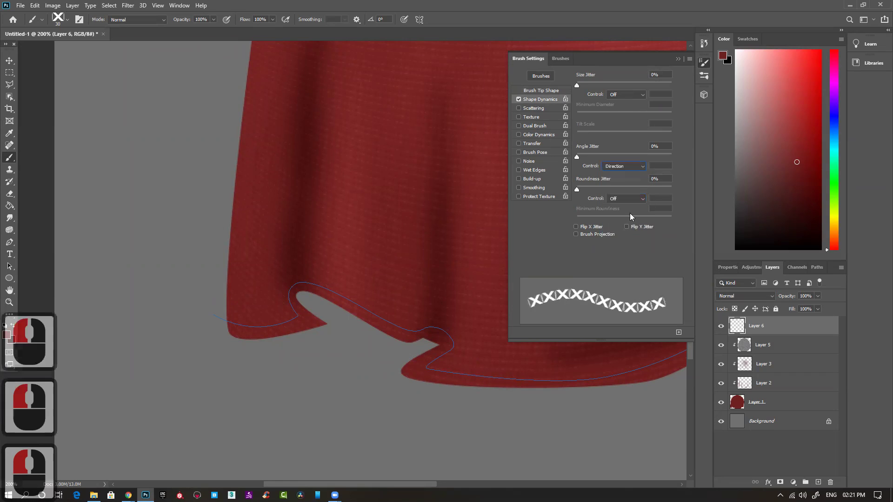
click(677, 59)
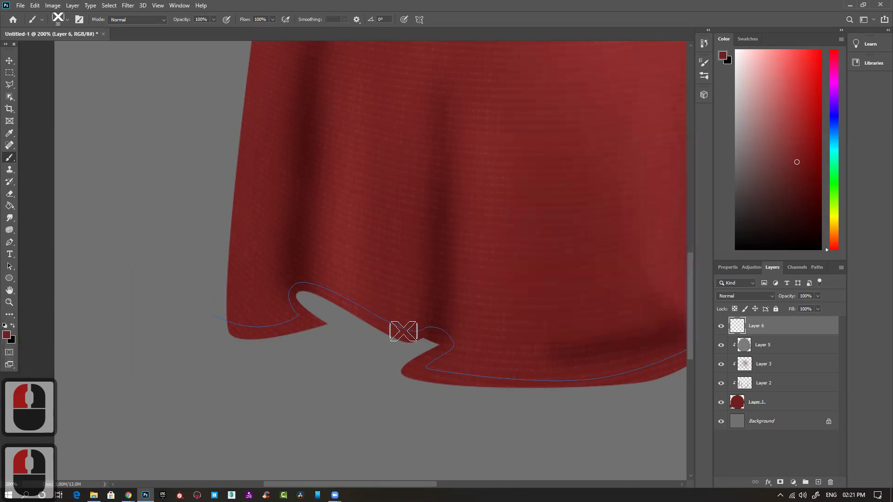
key(bracketleft)
key(bracketleft)
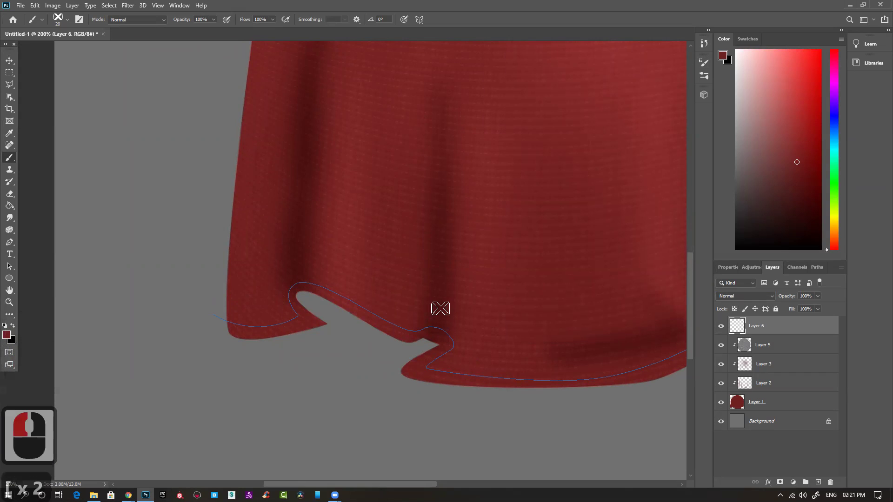
Set the brush tip's angle to -90° and its roundness to 49%.
click(703, 63)
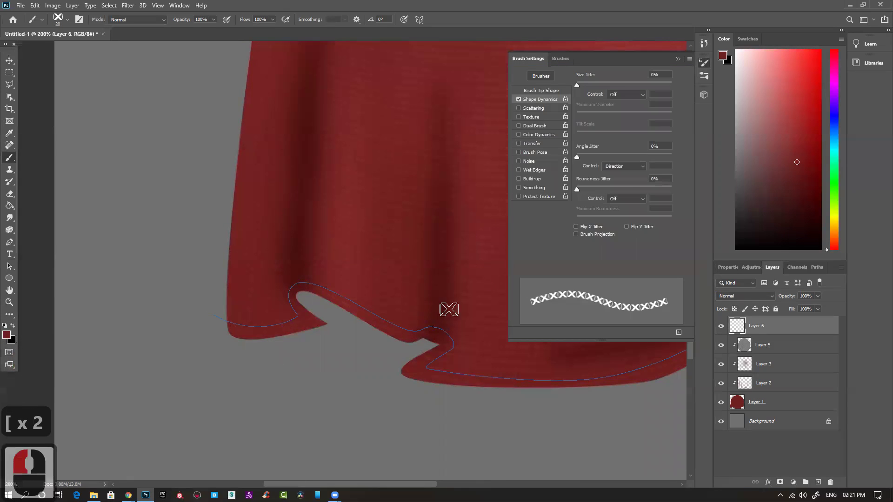
click(541, 91)
drag(655, 190, 656, 220)
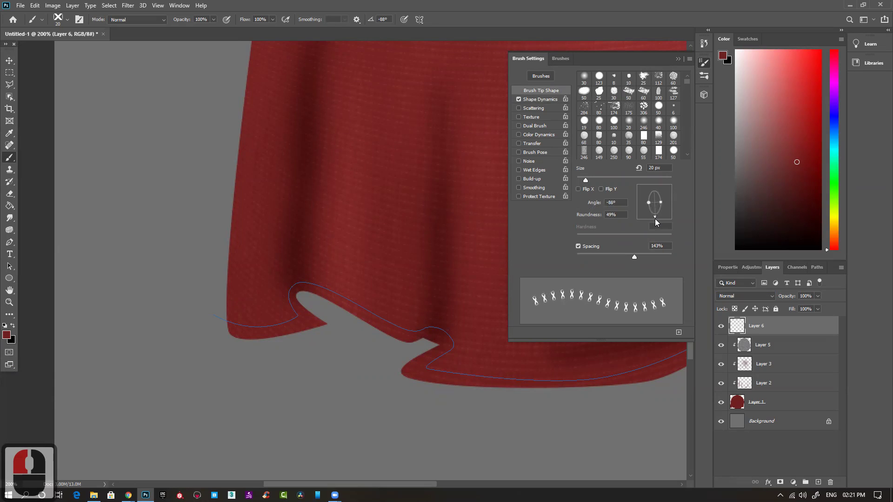
click(623, 202)
text(-90)
key(Return)
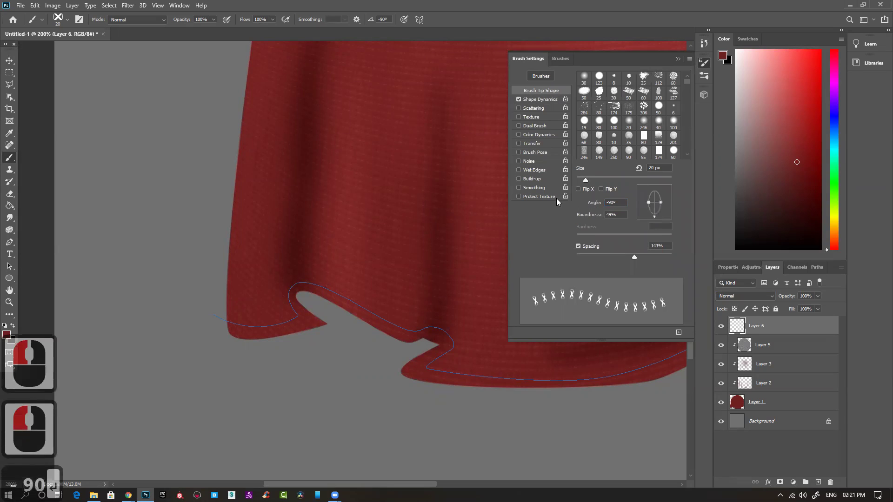
Set the brush tip's roundness to 100% and its spacing to 88%, then close the brush settings.
mouse_move(660, 201)
mouse_down()
mouse_move(677, 204)
mouse_move(659, 202)
mouse_move(670, 202)
mouse_move(666, 210)
mouse_up()
drag(637, 250, 617, 256)
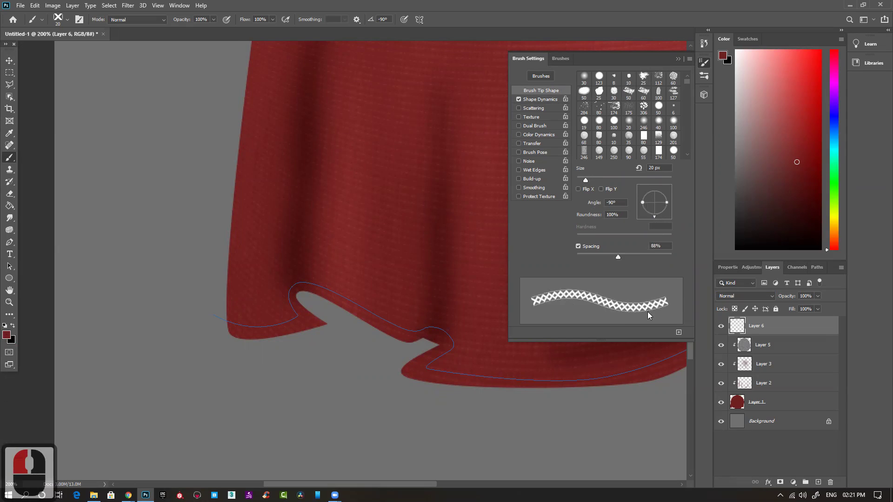
click(498, 61)
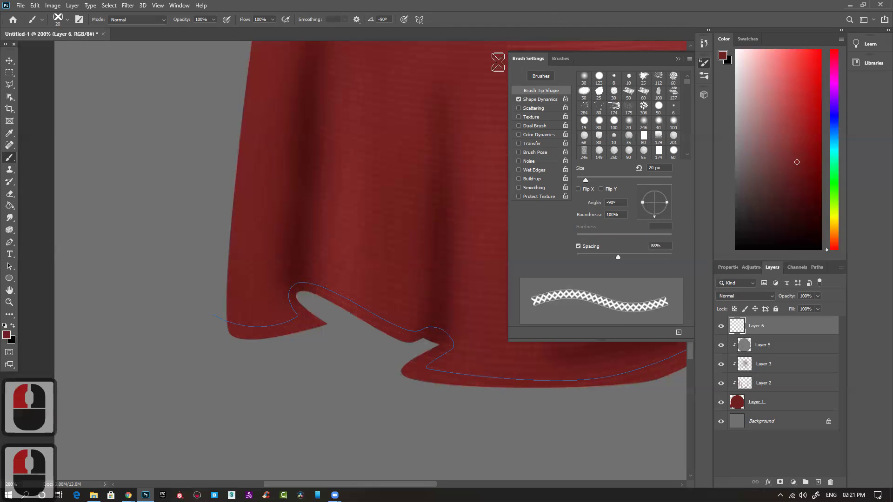
click(705, 62)
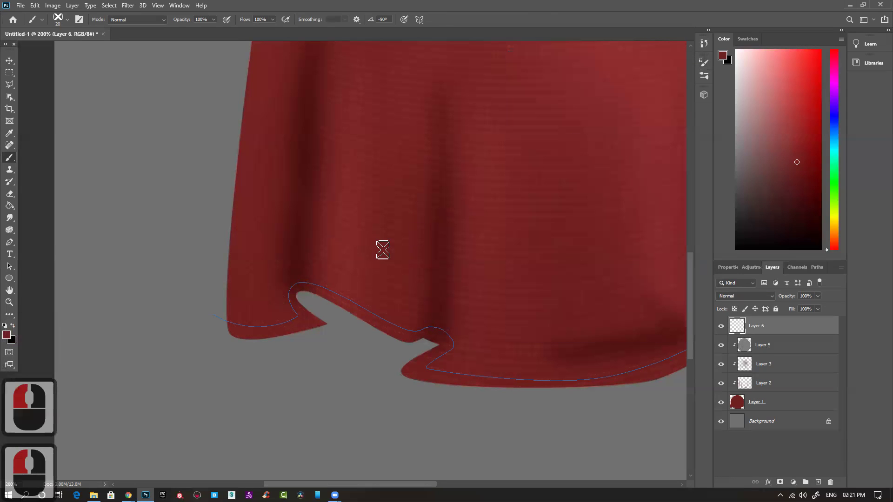
Stroke the hem path on Layer 6 with the Brush tool, leaving Simulate Pressure off.
key(p)
right_click(384, 309)
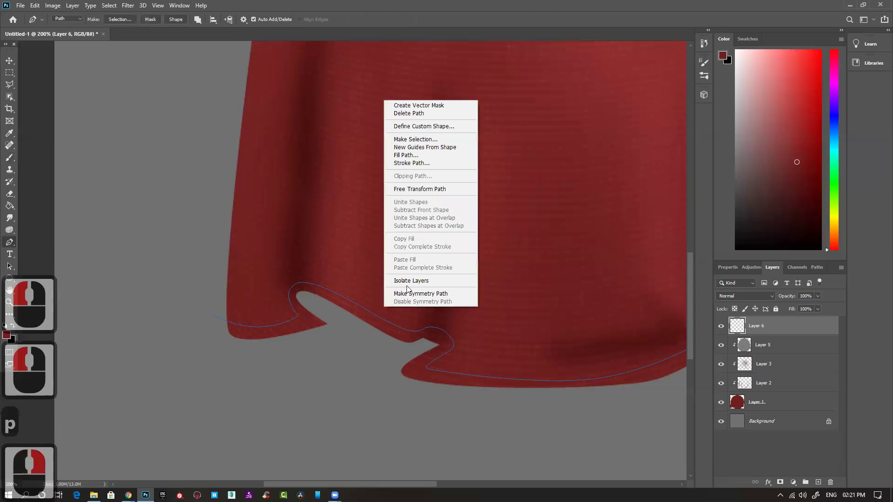
click(412, 165)
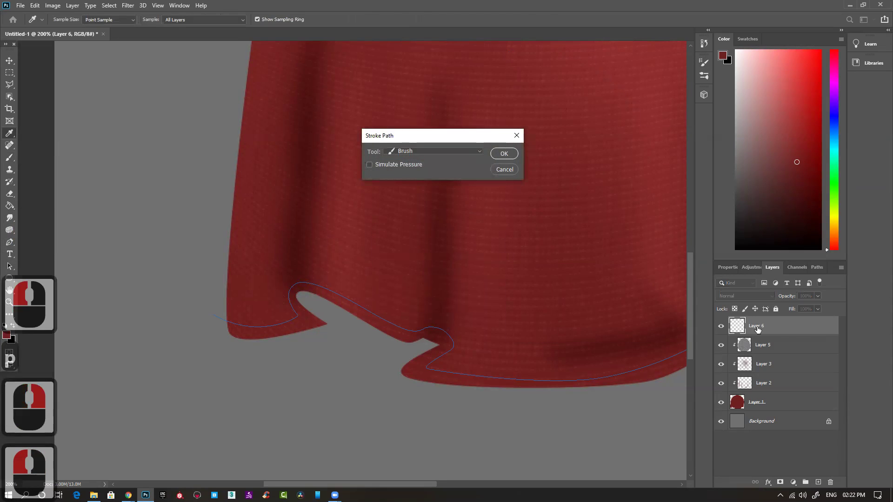
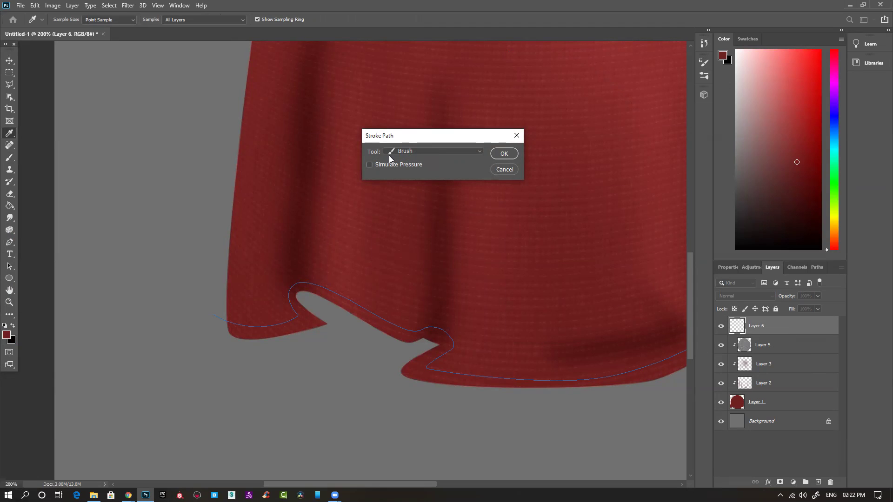
click(442, 151)
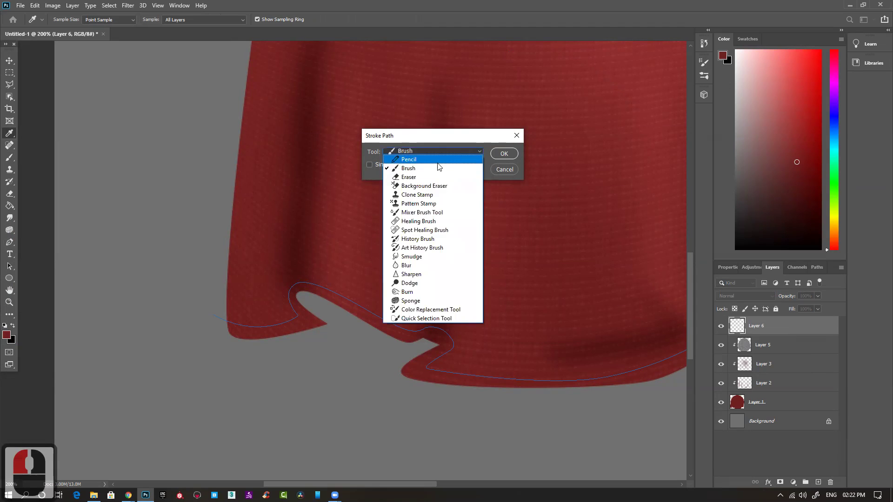
click(431, 136)
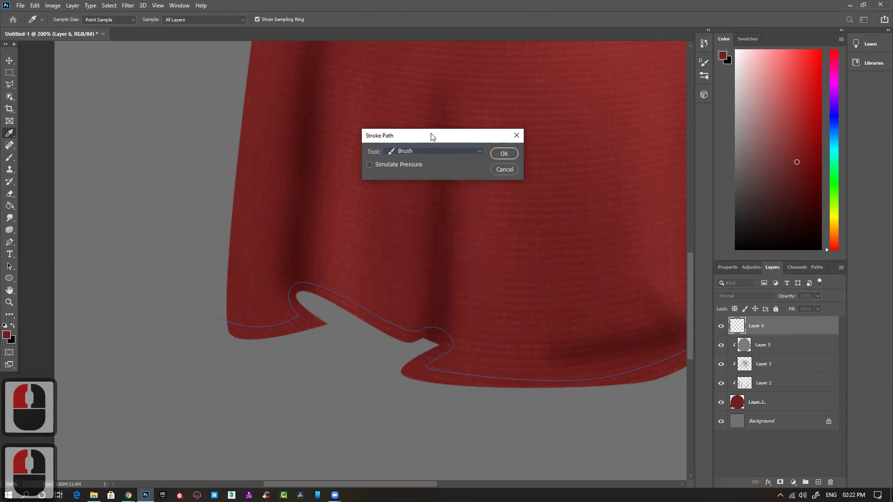
click(504, 154)
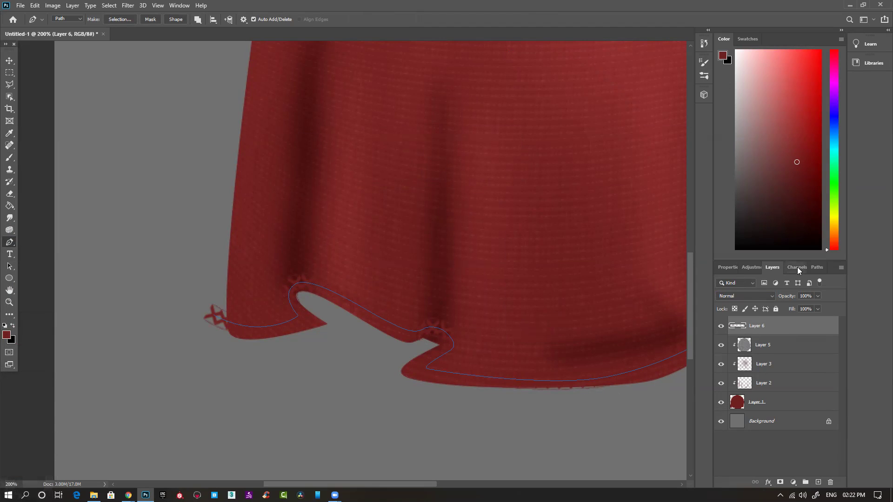
Deselect the hem path and mask Layer 6 to the cloth's outline using Layer 1's pixels as the selection.
click(817, 267)
ctrl+click(771, 351)
click(773, 267)
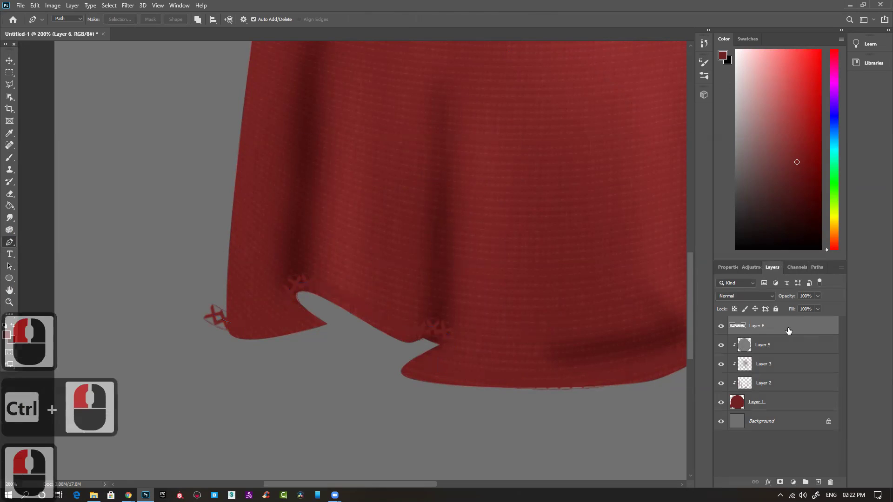
ctrl+click(741, 403)
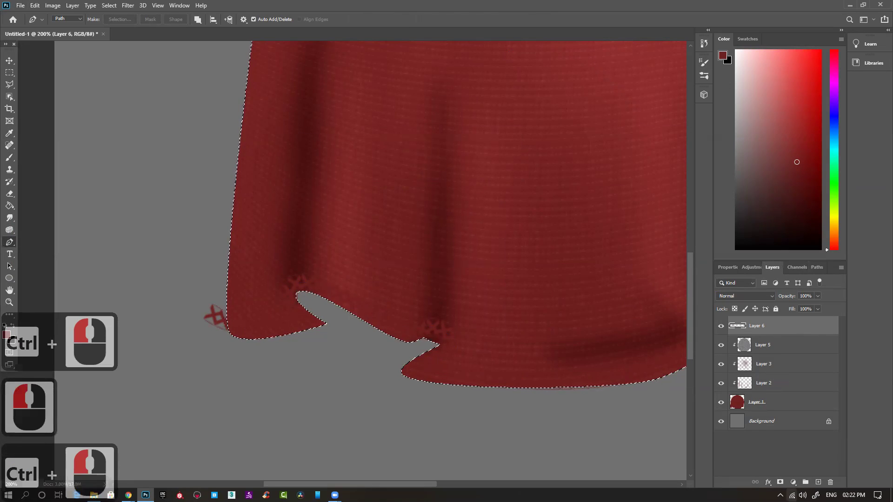
click(780, 483)
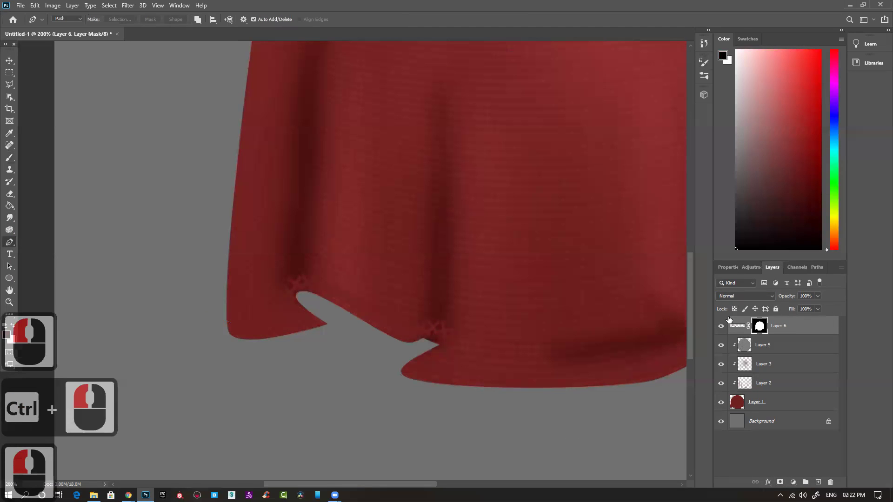
Set the stitch layer's blend mode to Multiply and check the stitching along the whole hem.
click(748, 294)
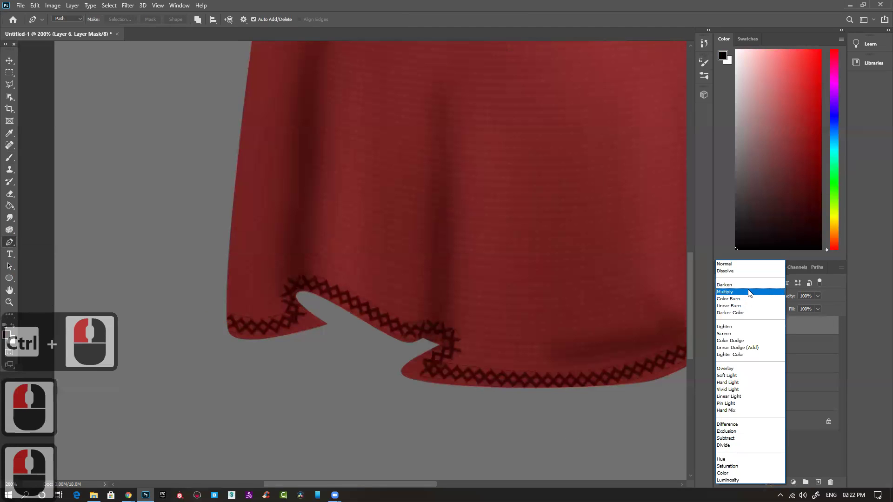
click(748, 292)
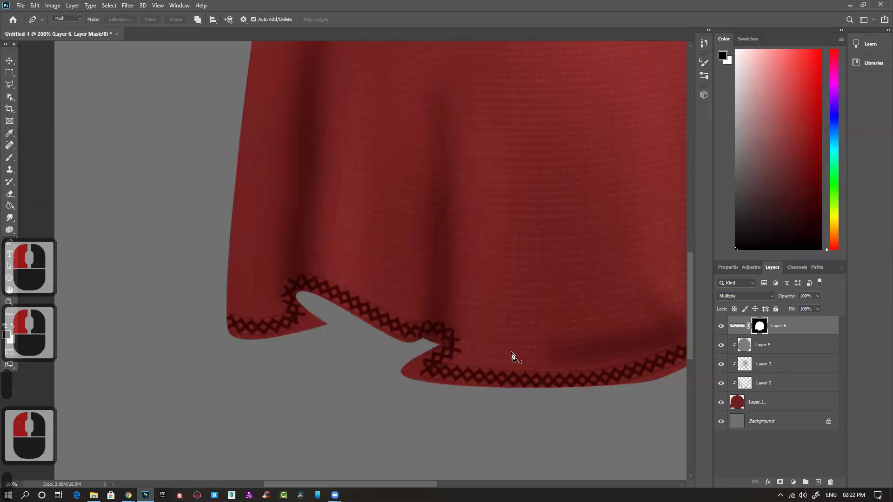
key(ctrl+minus)
key(ctrl+minus)
drag(465, 321, 434, 351)
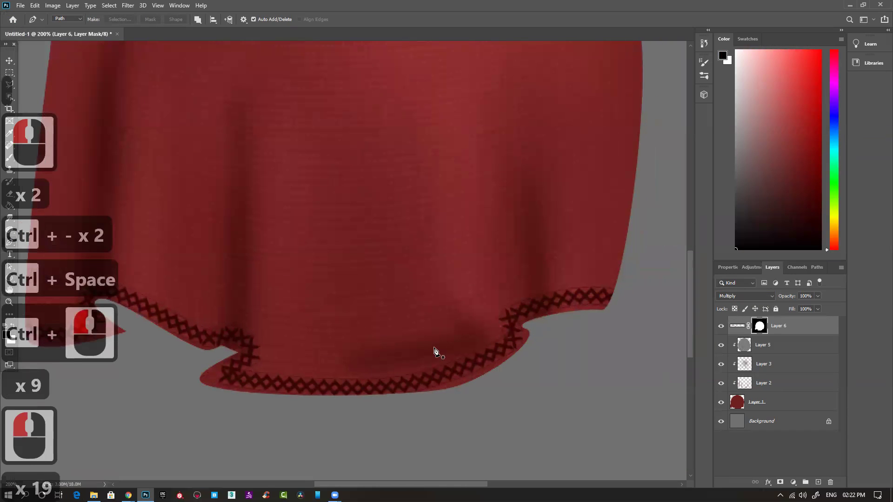
key(ctrl+minus)
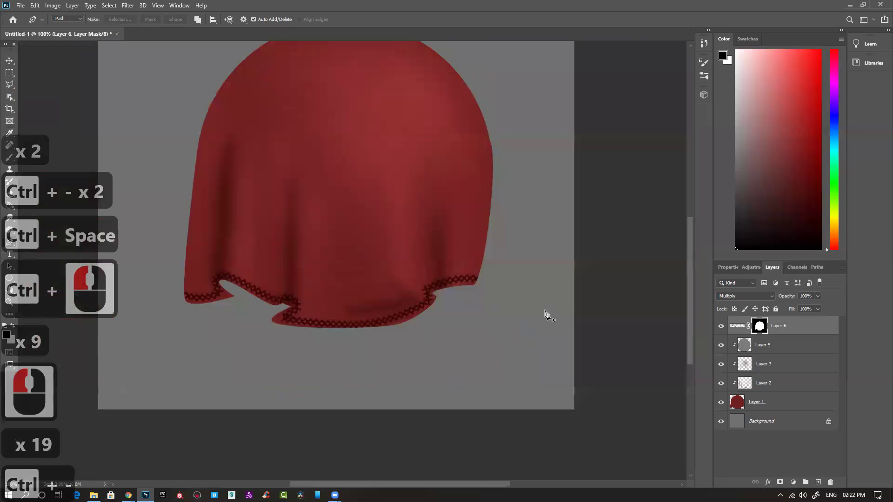
Choose a purple foreground color and recolor only the stitch pixels of Layer 6 with it.
click(735, 325)
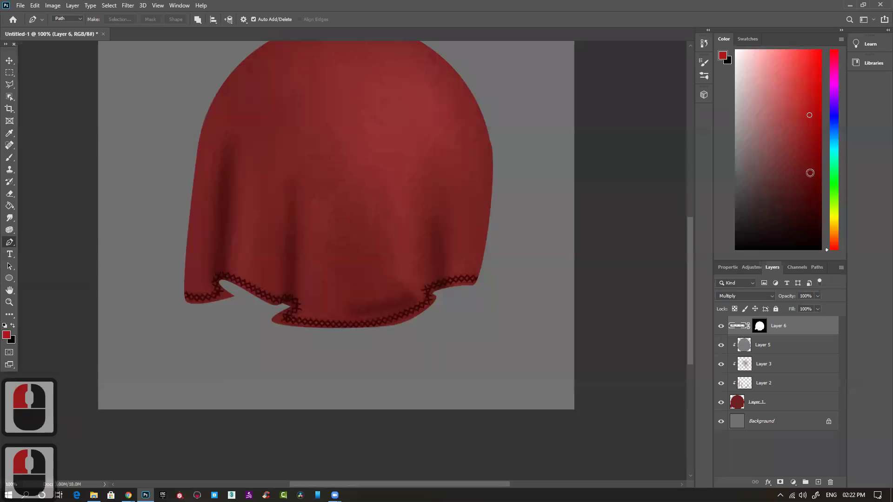
click(836, 112)
click(837, 96)
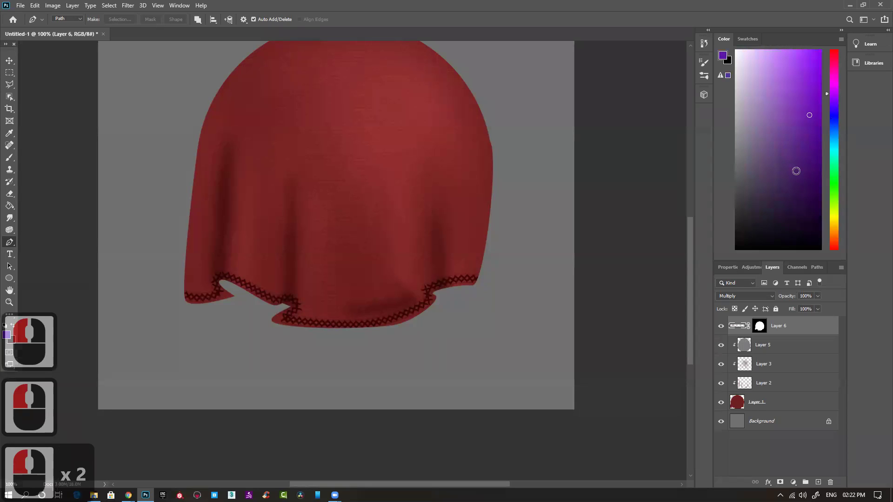
key(alt+shift+Delete)
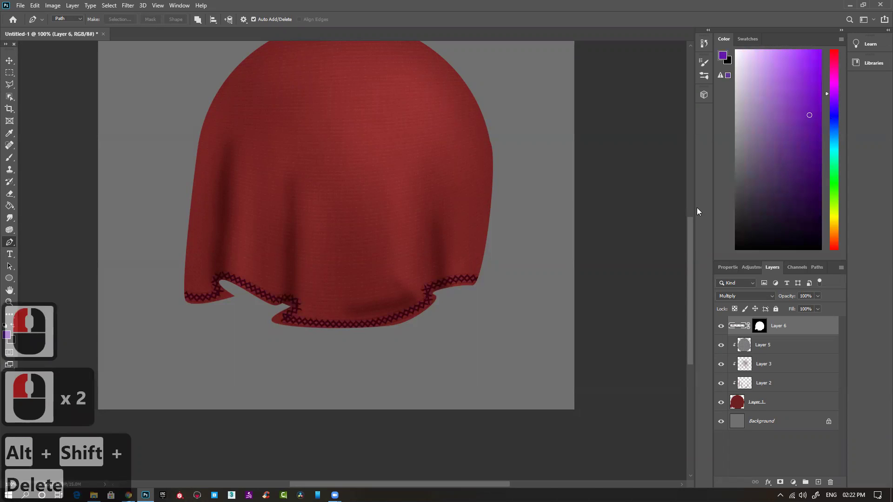
click(735, 325)
key(alt+shift+Delete)
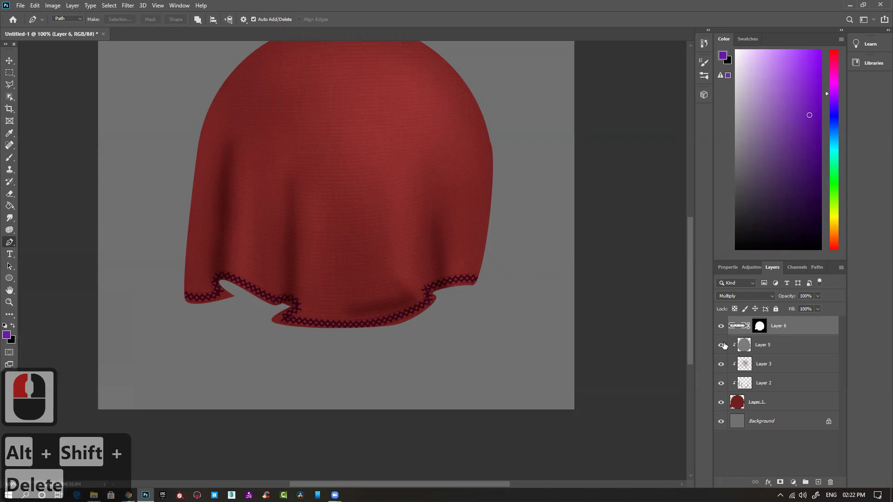
Try the Normal blend mode on the purple stitch layer, and set it to Overlay.
click(741, 296)
click(734, 264)
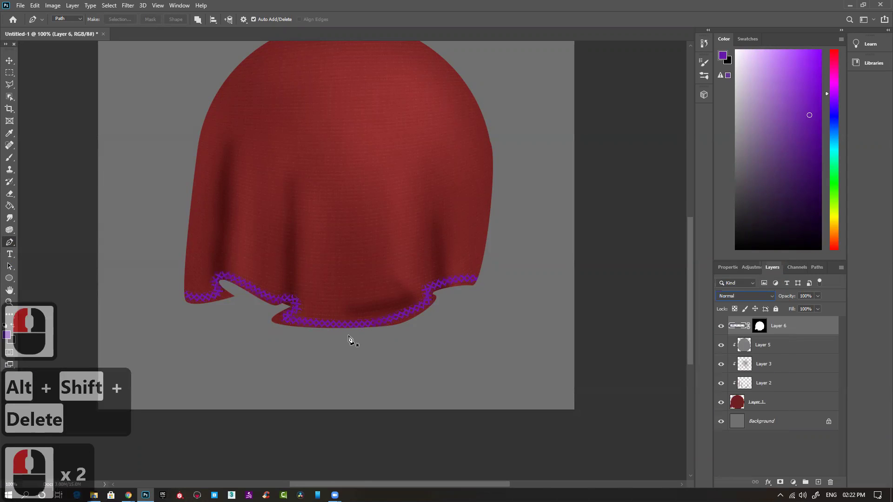
click(746, 297)
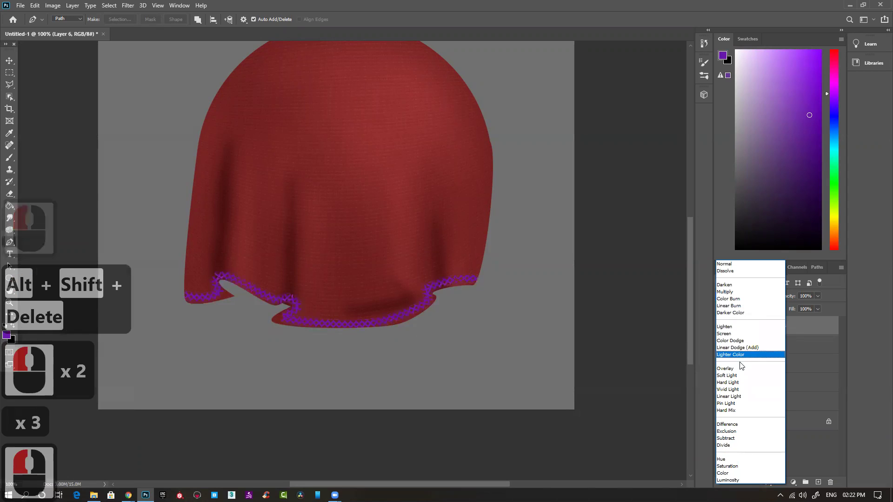
click(737, 371)
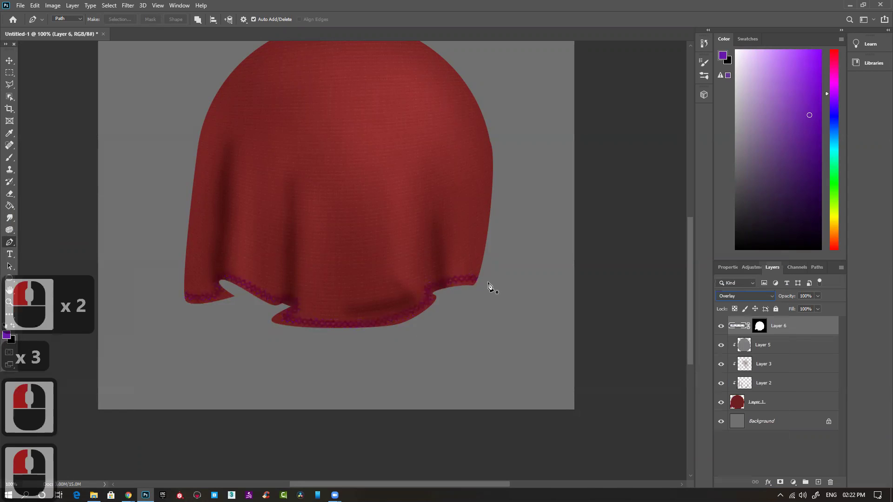
Move Layer 6 directly above Layer 1 in the clipped stack and toggle its visibility to compare the hem.
drag(769, 329, 784, 387)
click(720, 383)
click(721, 383)
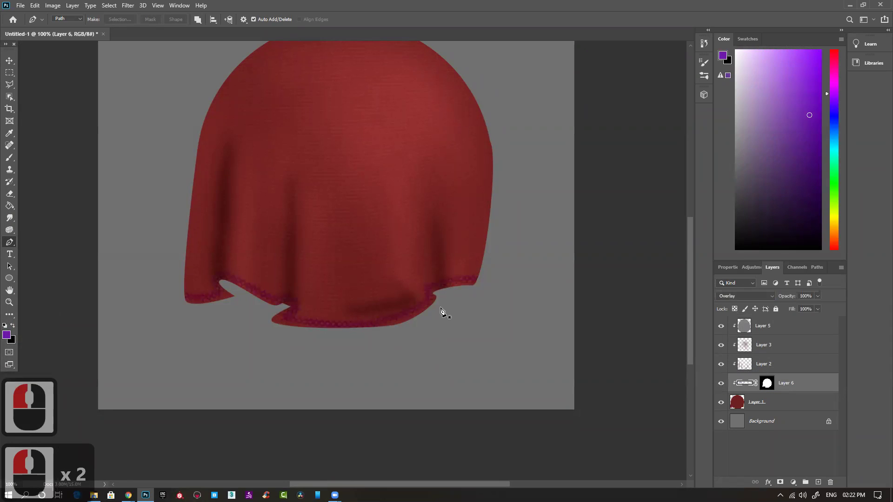
key(ctrl+minus)
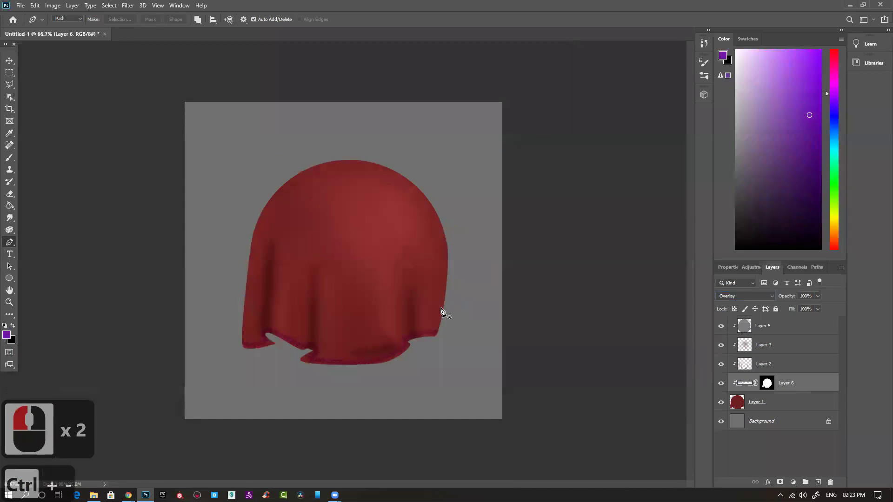
Add a Brightness/Contrast adjustment layer above Layer 5.
click(813, 331)
click(793, 482)
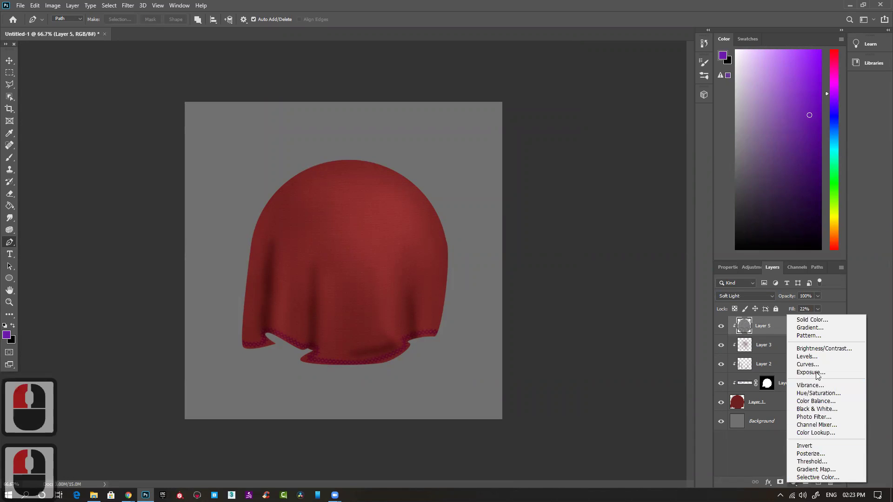
click(821, 349)
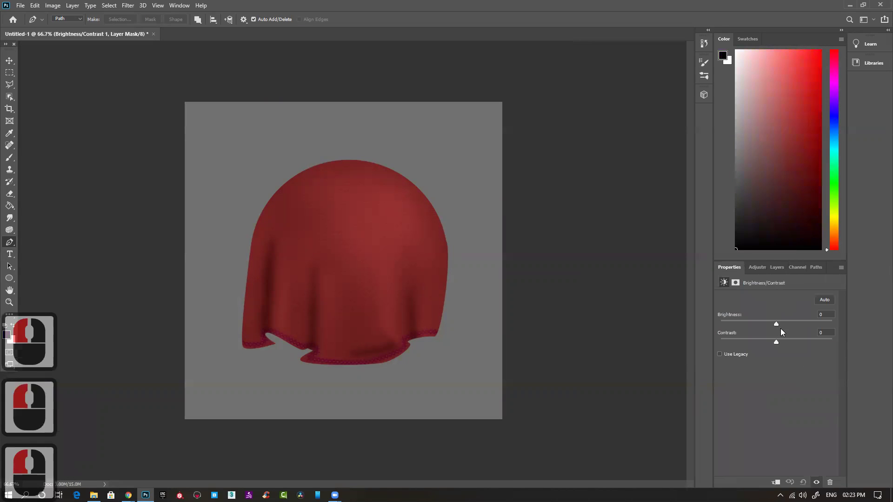
Set the Brightness/Contrast adjustment to brightness 23 and contrast 35, and copy Layer 6's mask onto it so only the cloth is affected.
mouse_move(776, 324)
mouse_down()
mouse_move(786, 342)
mouse_move(800, 342)
mouse_move(798, 324)
mouse_move(775, 325)
mouse_move(788, 325)
mouse_up()
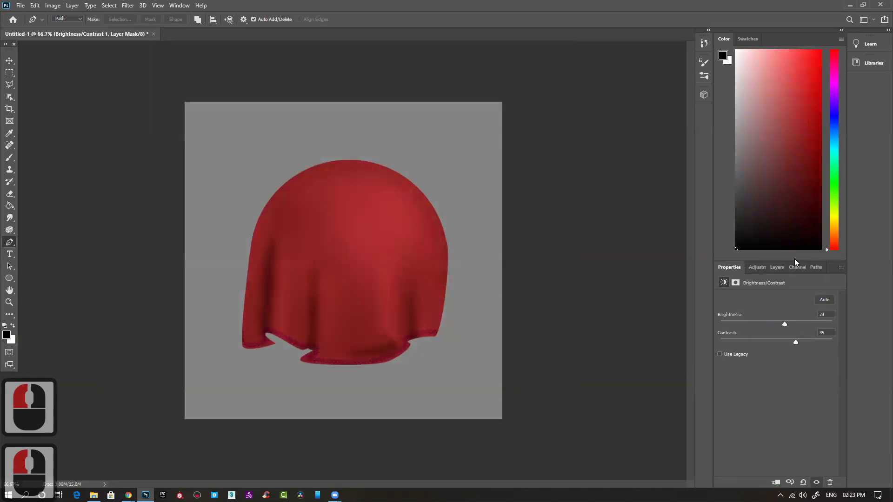
click(792, 267)
click(772, 270)
alt+drag(766, 401, 765, 331)
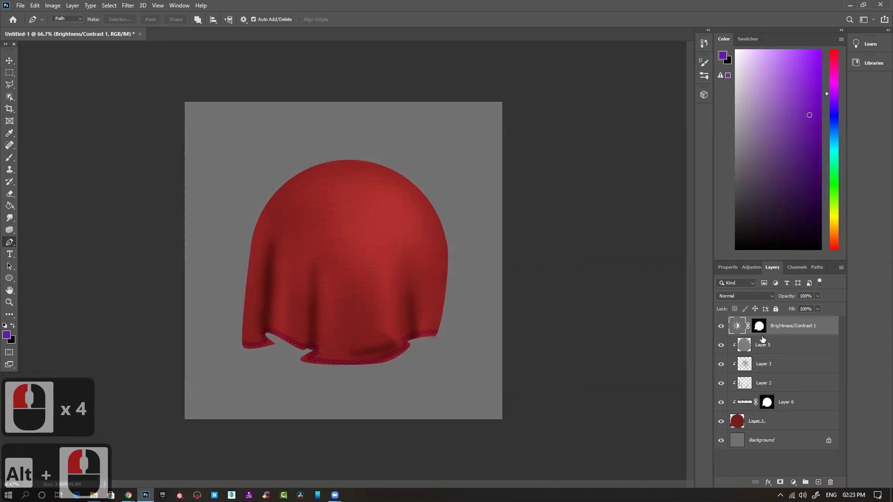
click(721, 442)
click(721, 441)
click(721, 327)
click(721, 327)
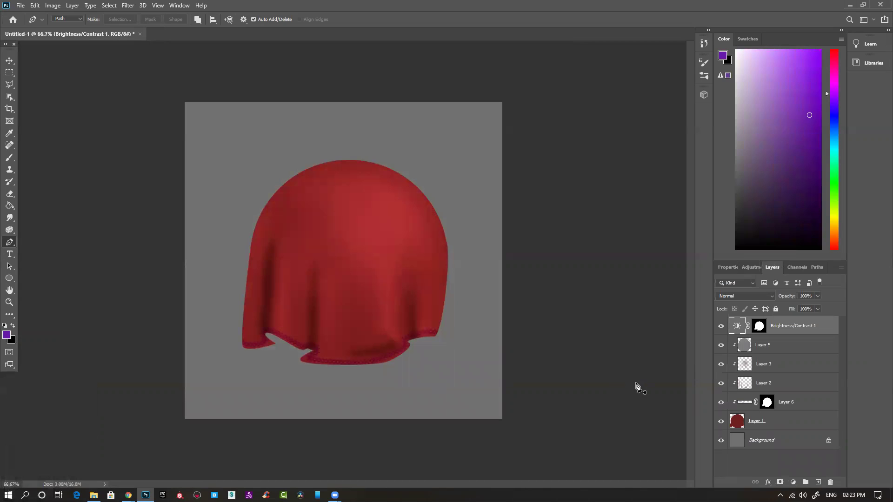
Group all layers from the Brightness/Contrast adjustment down to Layer 1, leaving out the Background, and hide the group.
shift+click(782, 423)
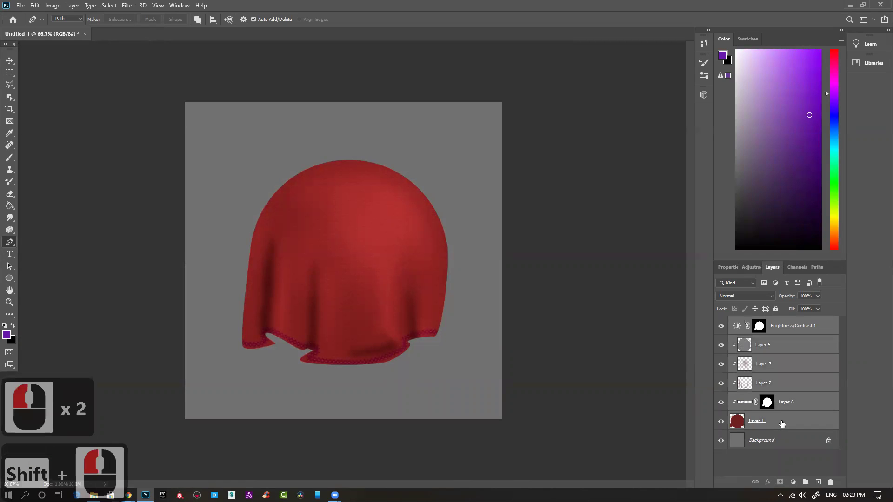
key(ctrl+g)
click(721, 322)
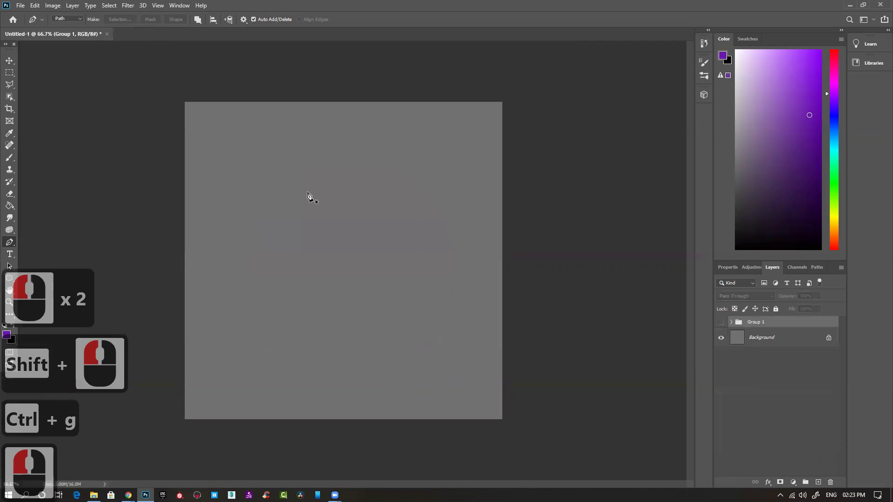
Draw a solid purple circle about 664 px wide in the middle of the canvas with the Ellipse tool.
click(9, 279)
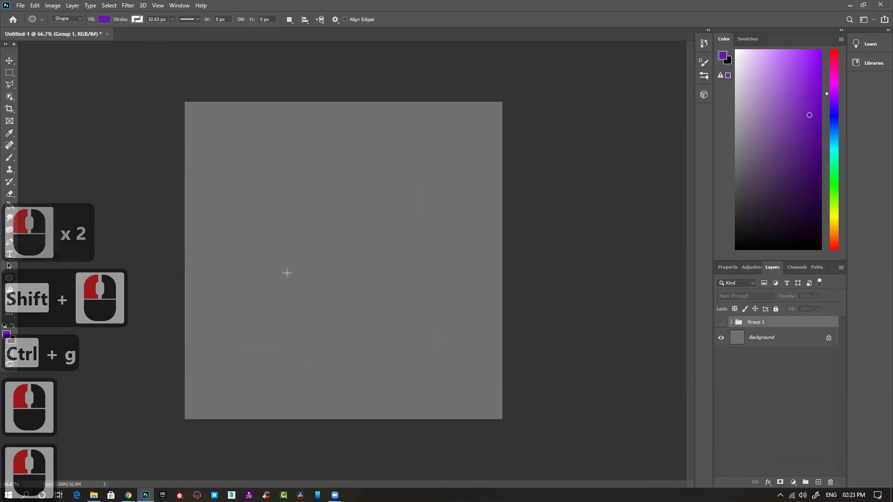
drag(313, 242, 456, 367)
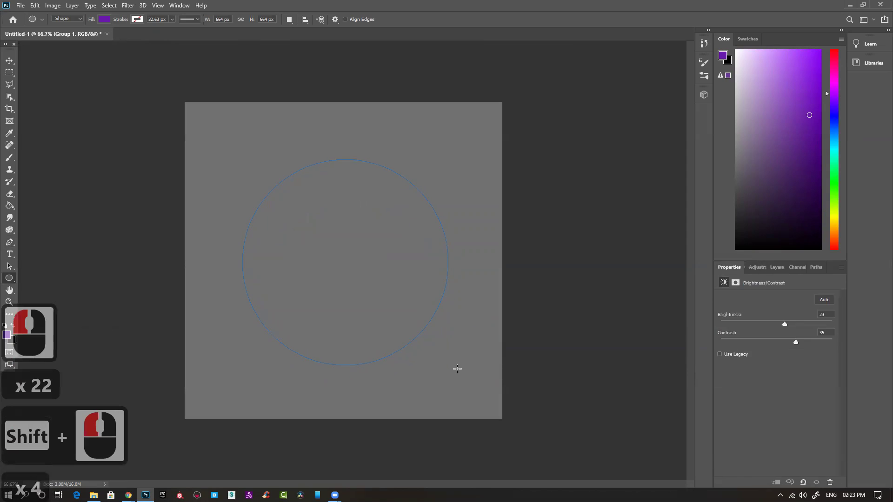
click(9, 60)
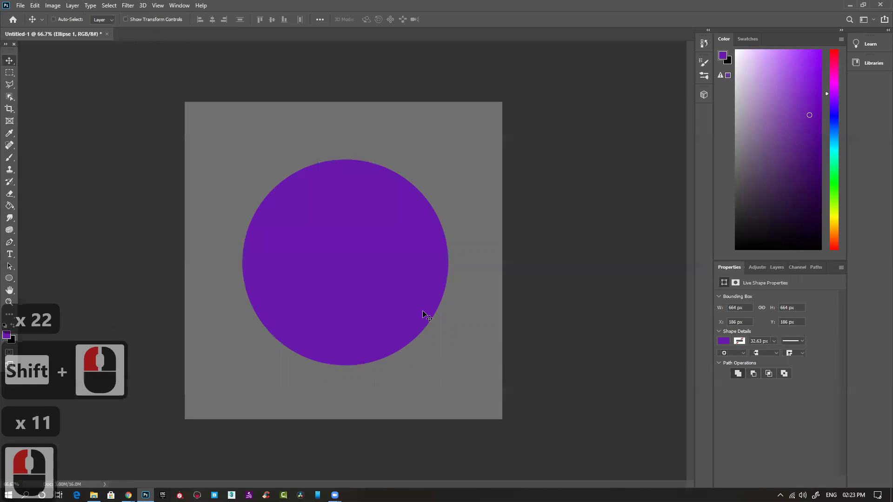
Switch to Chrome and search Google Images for "rock texture".
click(128, 495)
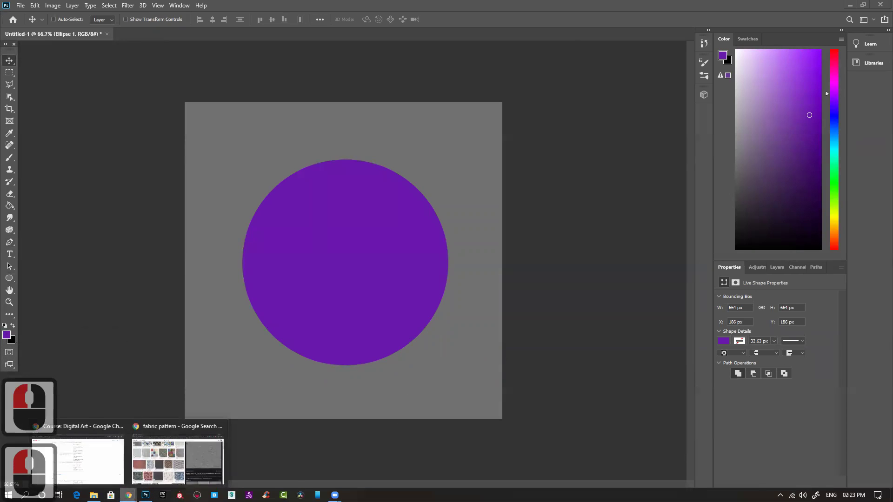
click(172, 458)
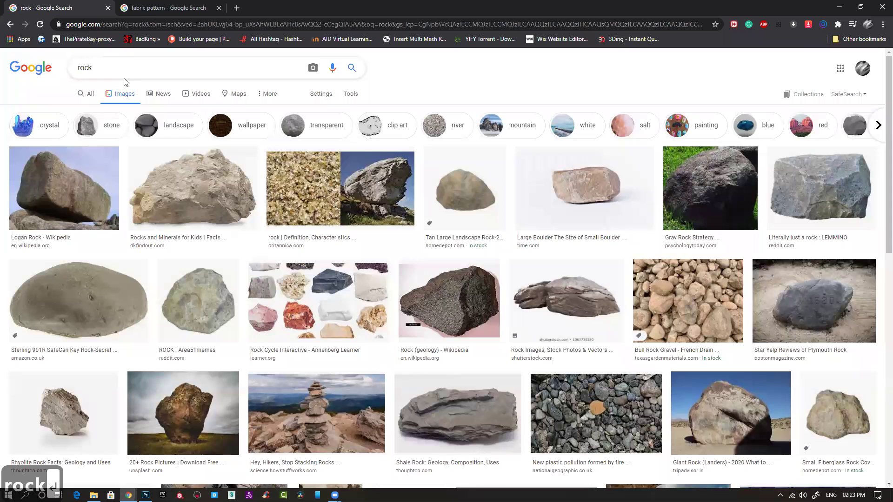
click(124, 79)
text(tex)
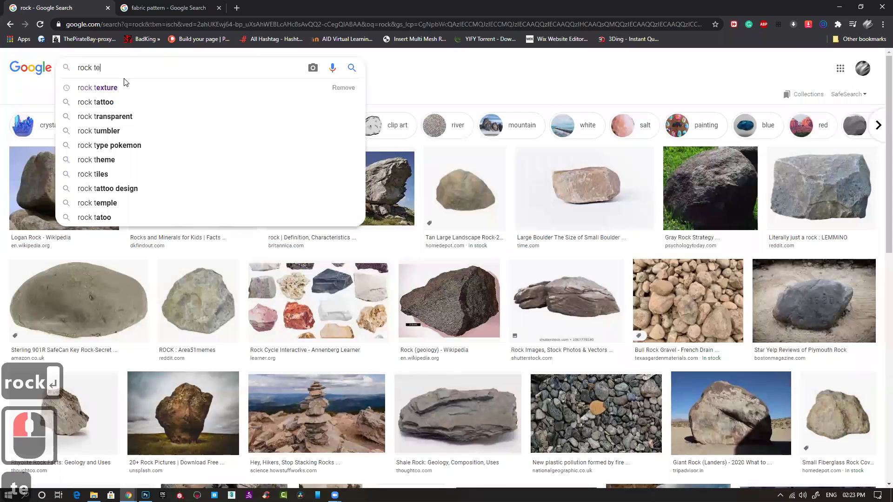
click(117, 88)
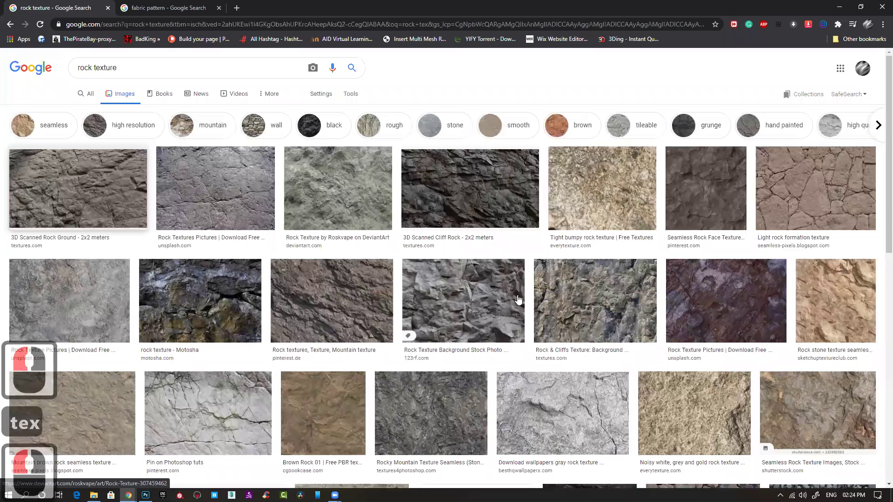
Find the grey "Rock texture background" image from 123RF in the results and copy it.
scroll(498, 356, down, 2)
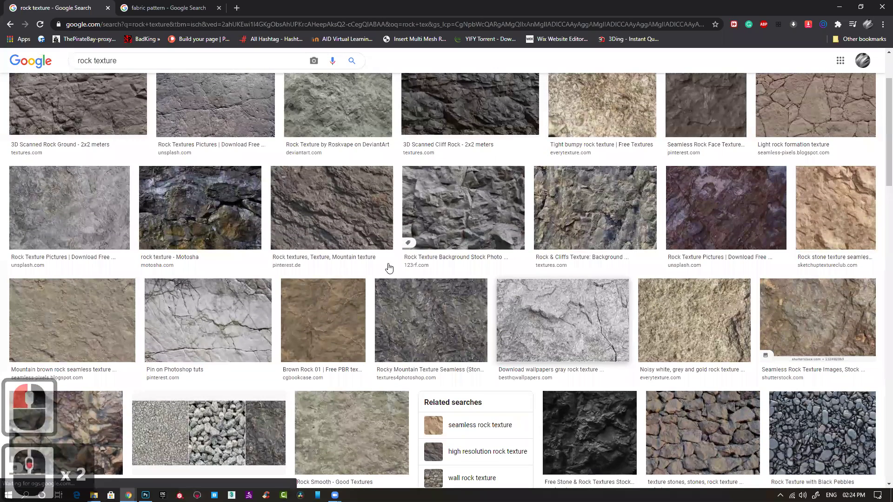
scroll(390, 268, up, 1)
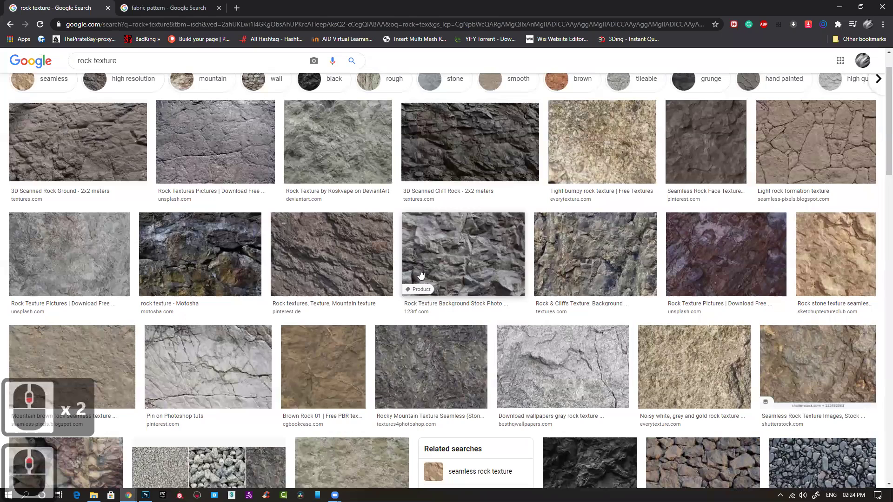
click(471, 269)
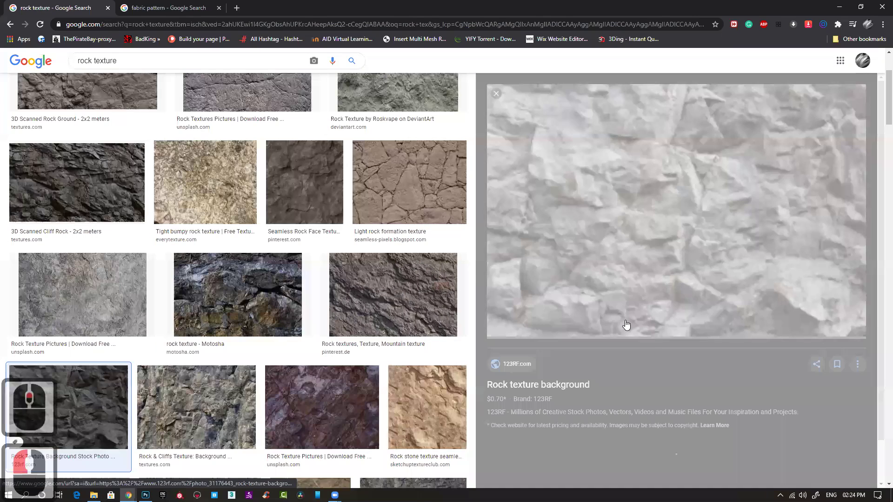
scroll(650, 320, down, 2)
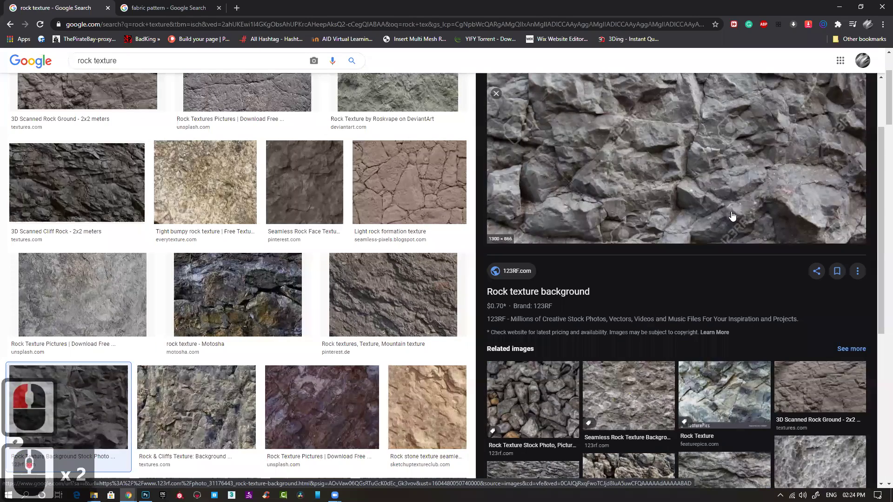
scroll(693, 184, up, 2)
right_click(693, 184)
click(718, 292)
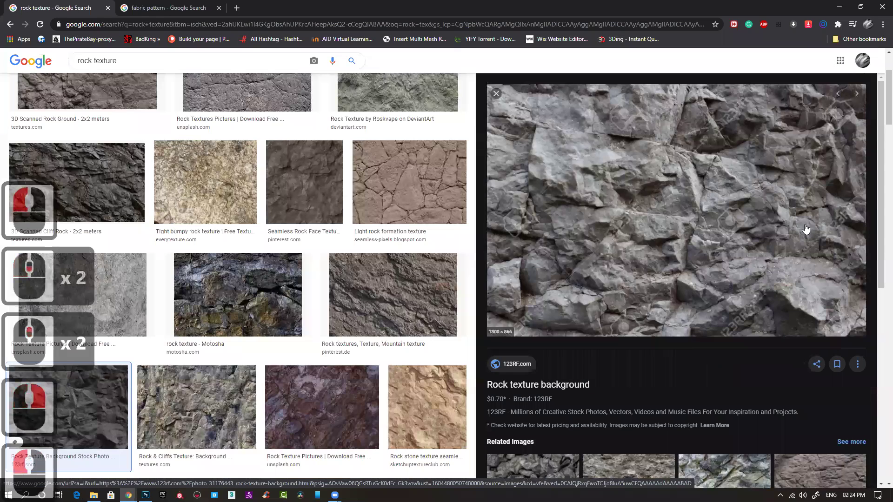
Return to Photoshop, paste the rock image above the purple circle, then scale it down and centre it on the canvas.
click(839, 7)
click(775, 267)
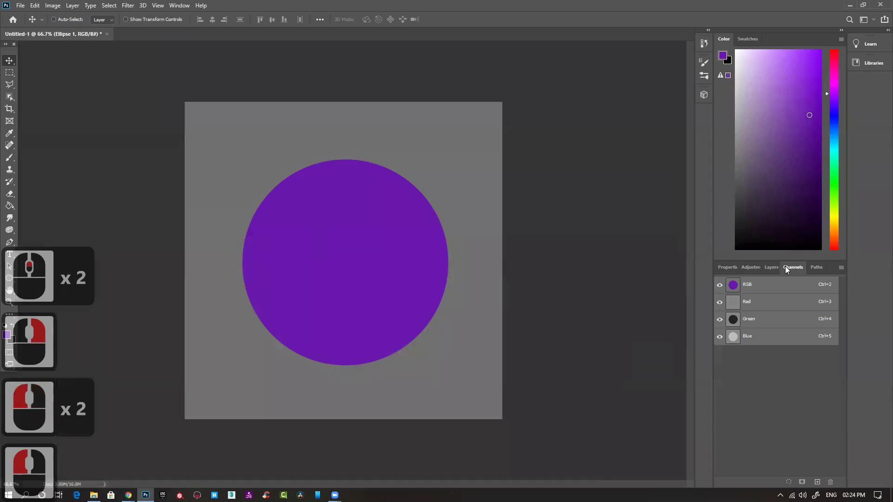
click(757, 294)
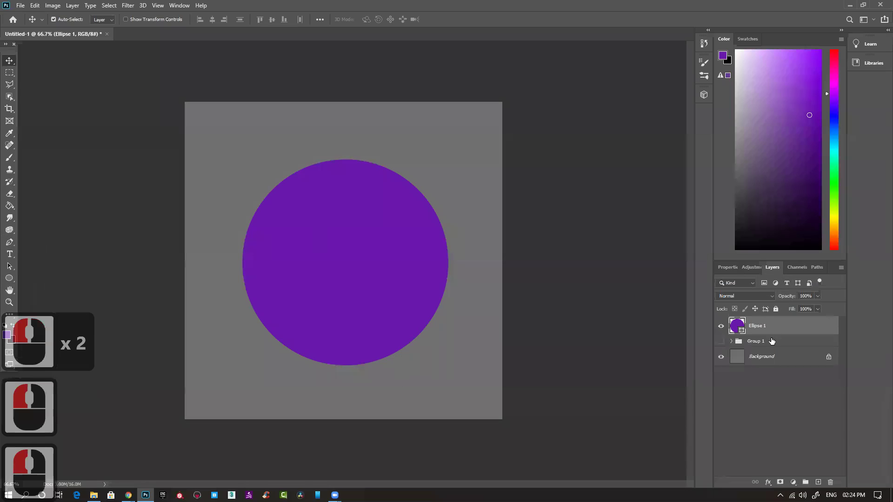
key(ctrl+v)
key(ctrl+t)
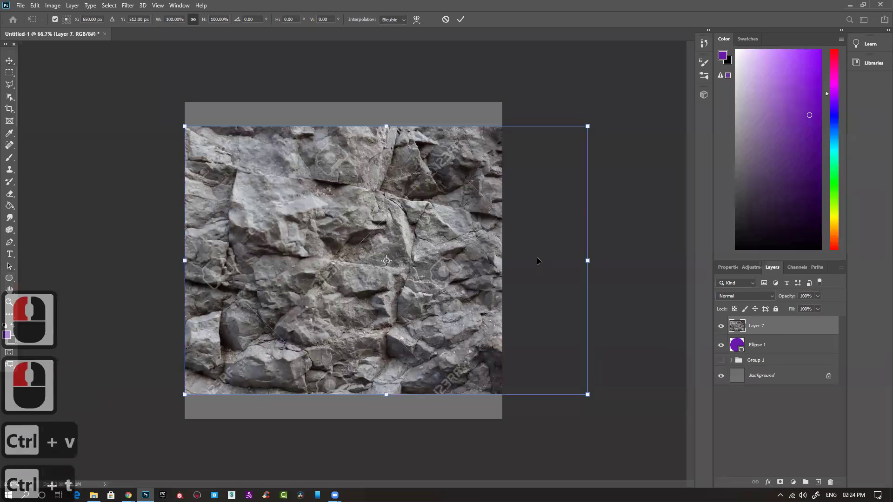
drag(588, 127, 477, 201)
drag(379, 274, 391, 252)
double_click(391, 252)
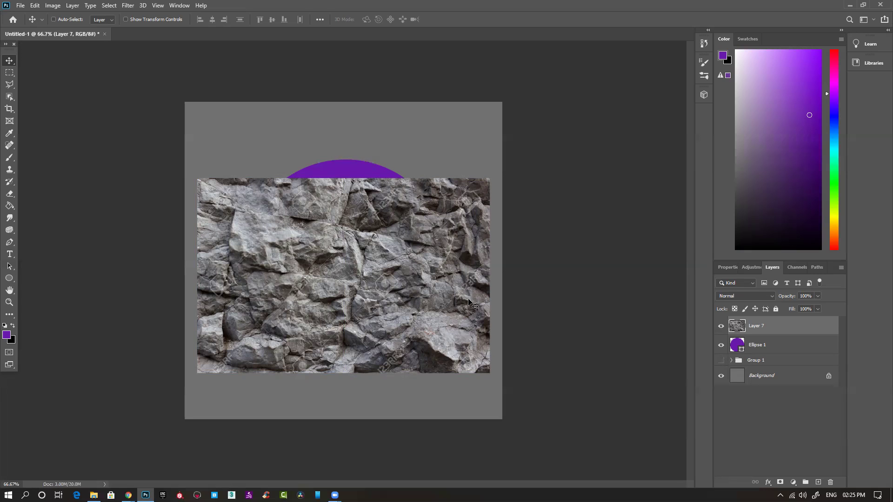
ctrl+click(305, 265)
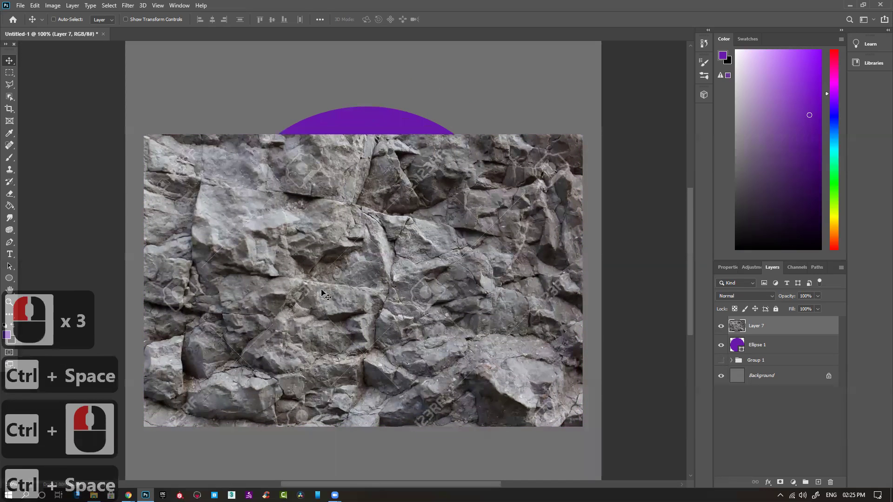
scroll(321, 292, down, 1)
scroll(321, 292, left, 1)
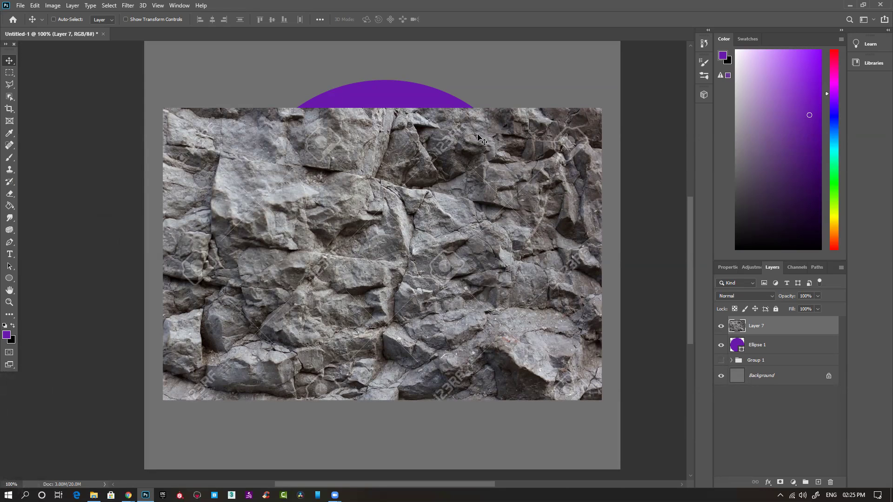
Create a new document sized to the copied image, paste the rock texture into it and merge it with the background.
key(ctrl)
key(ctrl+n)
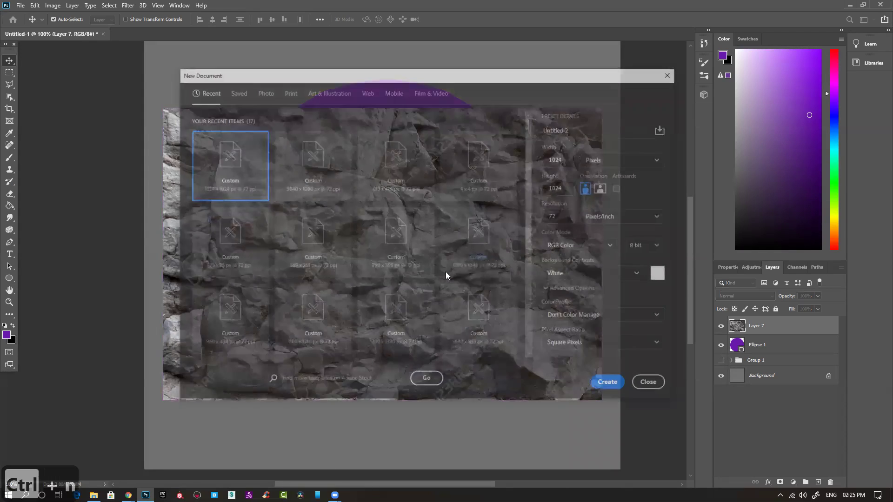
click(609, 385)
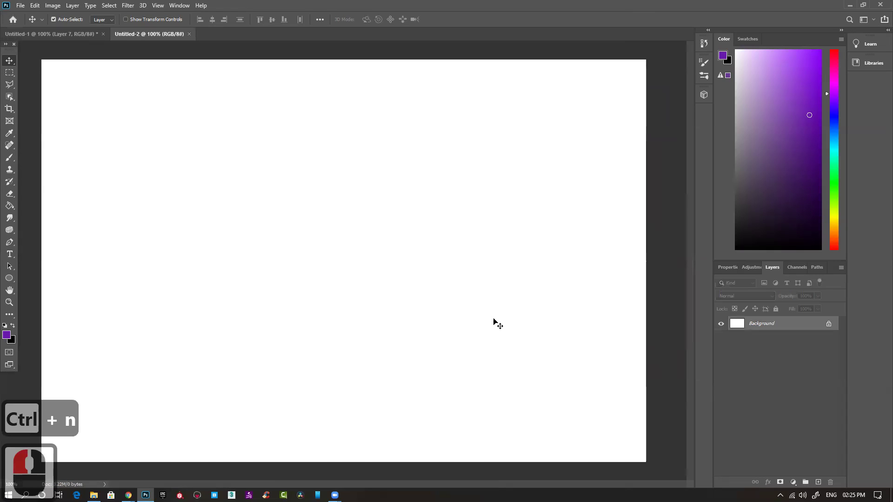
key(ctrl+v)
key(ctrl+e)
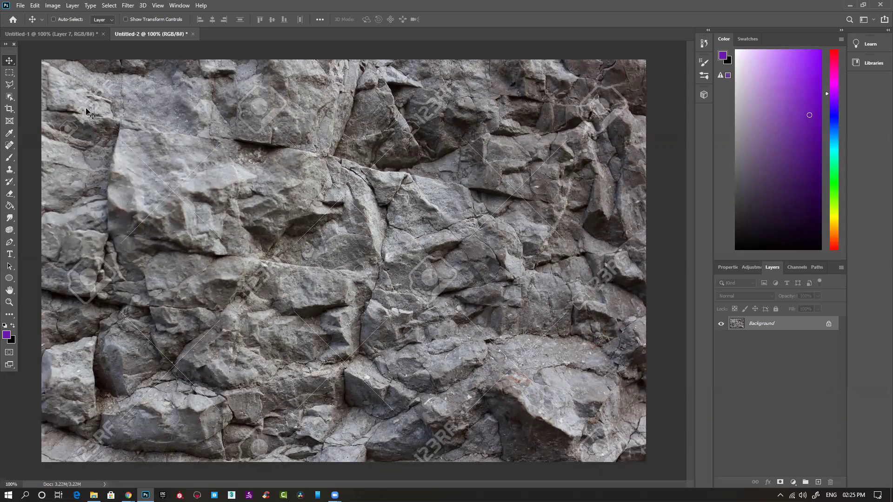
Choose the Spot Healing Brush at a size of 25 px and add a new empty layer above the rock background.
click(9, 147)
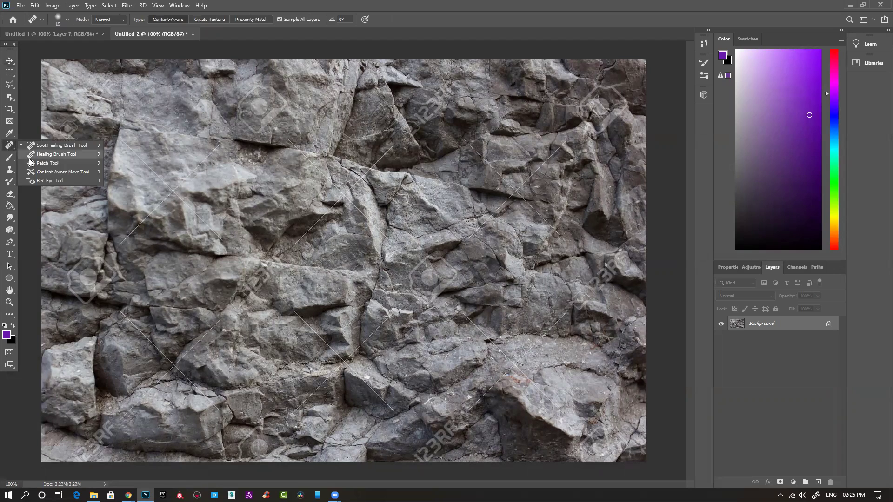
click(56, 145)
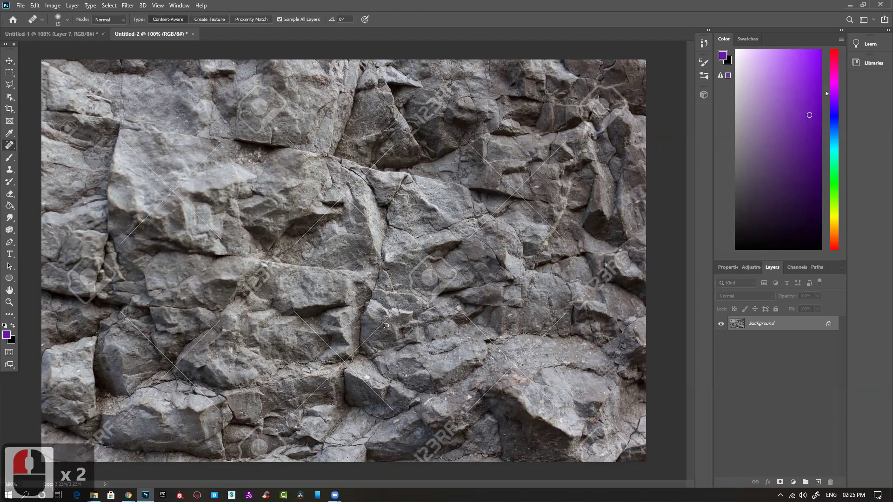
key(bracketright)
key(bracketright)
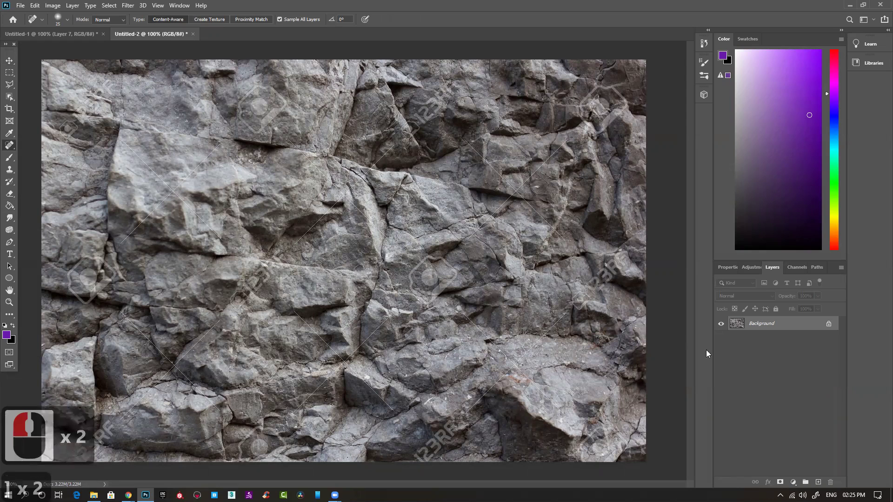
click(818, 482)
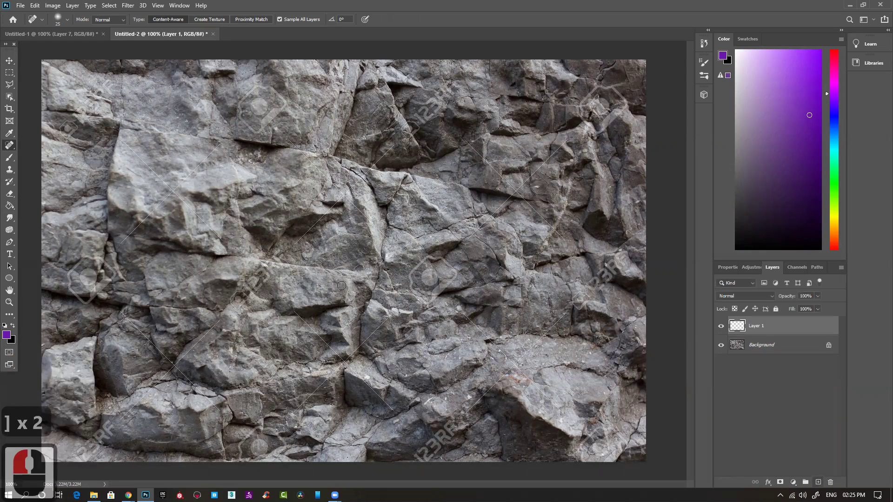
right_click(255, 226)
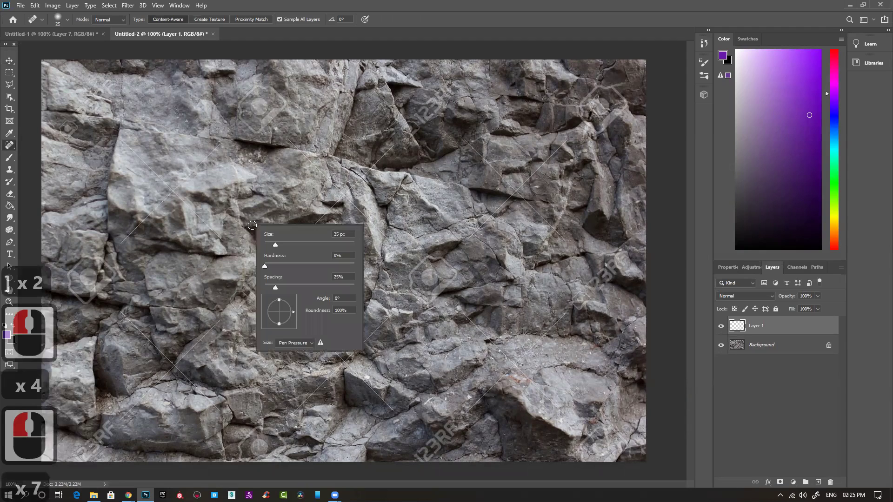
click(287, 162)
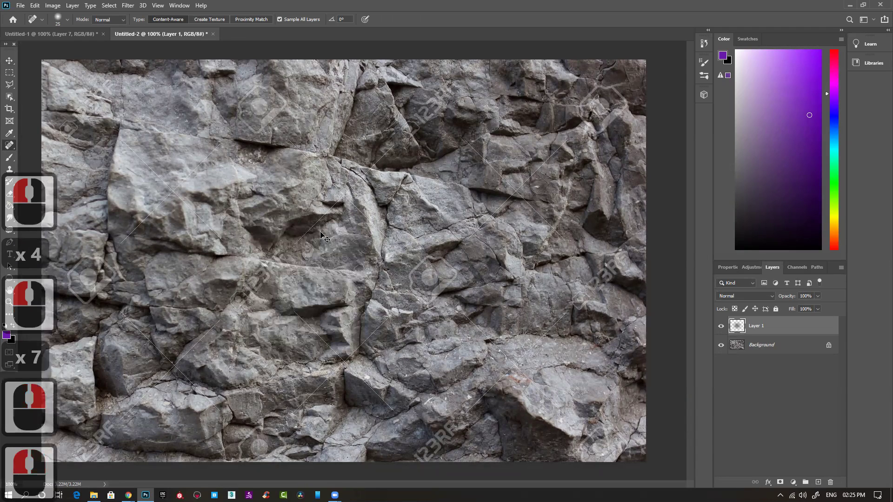
key(ctrl+z)
Choose the Hard Round brush and set its size to 40 px.
key(b)
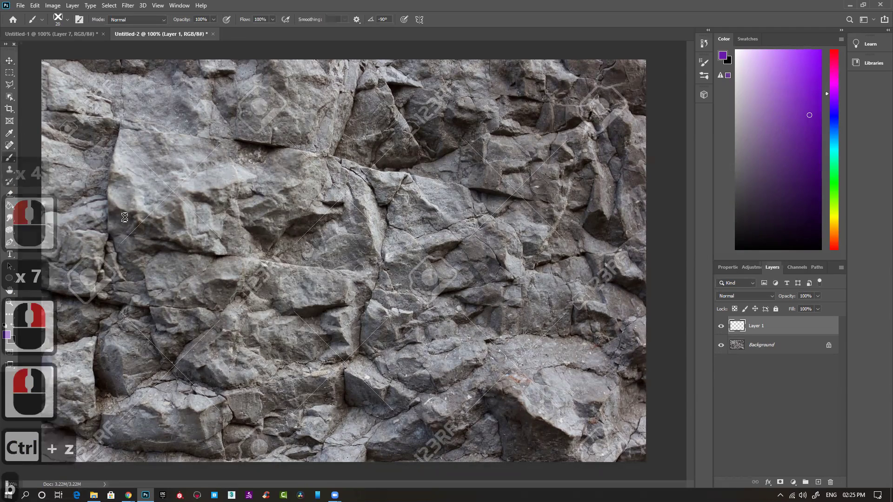
right_click(174, 209)
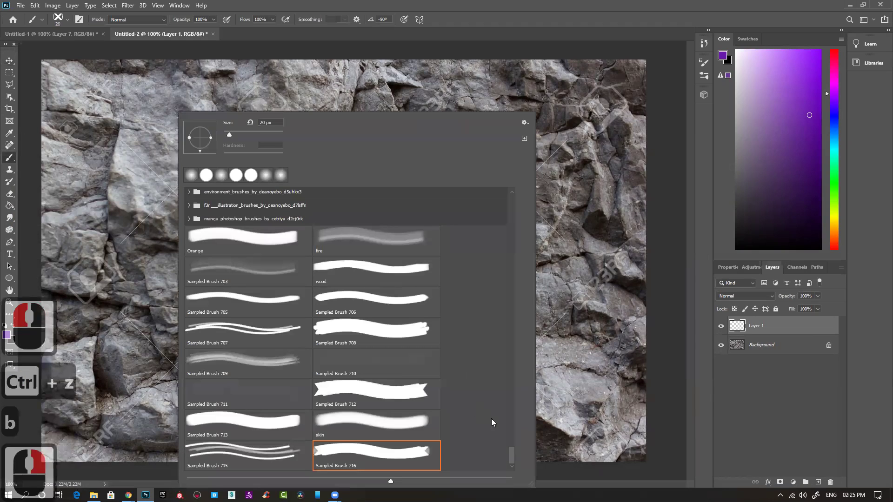
drag(508, 462, 511, 191)
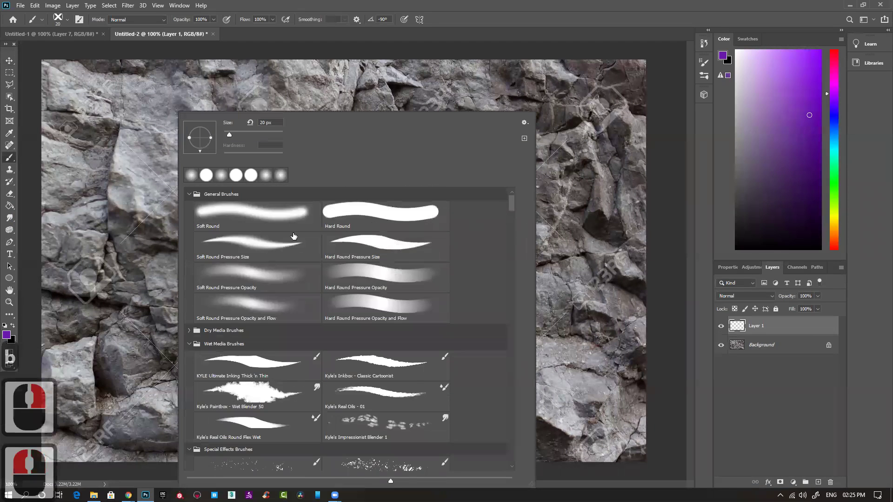
double_click(358, 213)
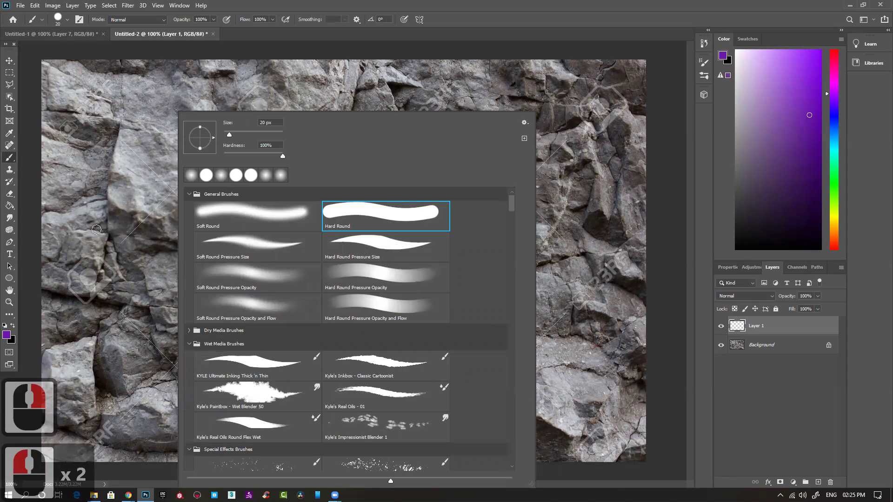
click(97, 229)
key(bracketright)
key(bracketright)
key(bracketright)
key(bracketright)
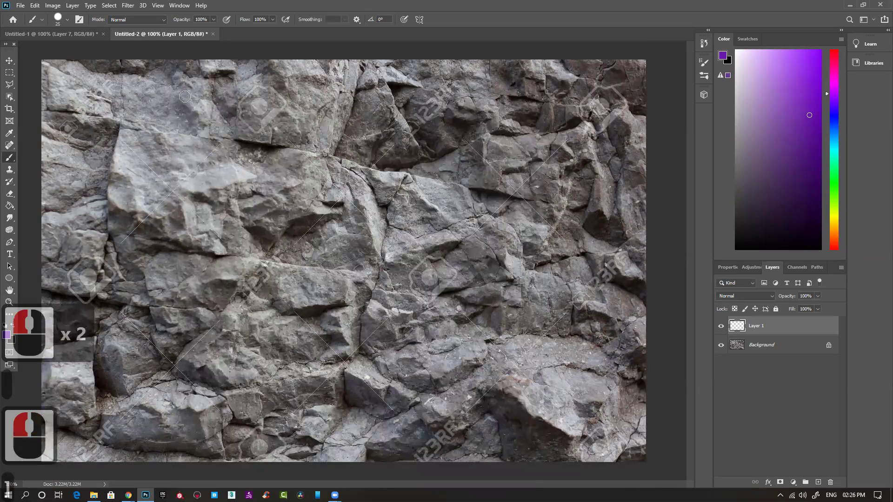
Paint purple on Layer 1 over the watermark lines, logos and lettering in the lower-left part of the rock image.
mouse_move(177, 183)
mouse_down()
mouse_move(114, 255)
mouse_move(88, 257)
mouse_move(75, 272)
mouse_move(89, 292)
mouse_move(106, 277)
mouse_move(102, 267)
mouse_move(86, 298)
mouse_move(180, 362)
mouse_move(228, 419)
mouse_up()
mouse_move(226, 317)
mouse_down()
mouse_move(132, 411)
mouse_move(108, 418)
mouse_move(79, 458)
mouse_move(99, 450)
mouse_up()
mouse_move(232, 303)
mouse_down()
mouse_move(274, 270)
mouse_move(278, 256)
mouse_move(242, 284)
mouse_up()
drag(175, 188, 222, 247)
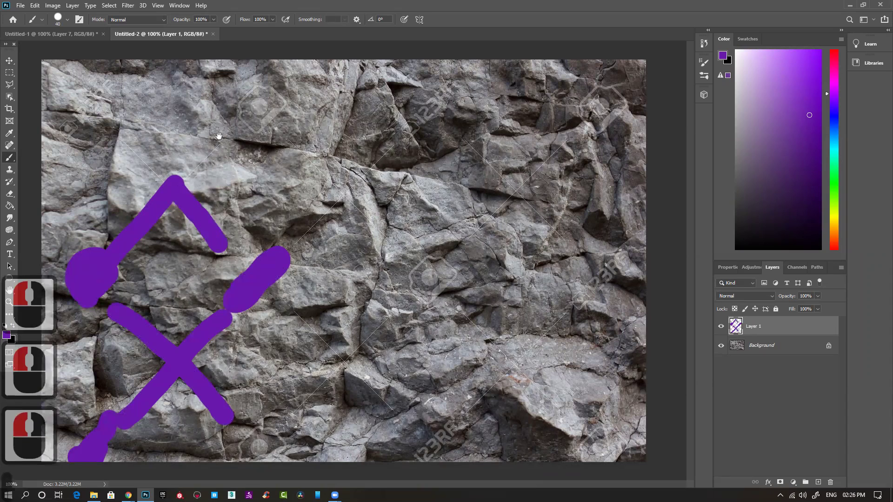
Paint purple over the watermark lines, logos and lettering in the rock image's upper-left, middle and lower-right parts.
mouse_move(120, 139)
mouse_down()
mouse_move(178, 191)
mouse_move(236, 140)
mouse_move(205, 155)
mouse_up()
mouse_move(256, 91)
mouse_down()
mouse_move(246, 124)
mouse_move(271, 119)
mouse_move(282, 98)
mouse_move(258, 110)
mouse_up()
drag(291, 136, 395, 242)
drag(395, 143, 294, 250)
drag(296, 306, 395, 408)
mouse_move(398, 310)
mouse_down()
mouse_move(298, 409)
mouse_move(263, 424)
mouse_move(244, 454)
mouse_move(286, 439)
mouse_up()
mouse_move(434, 261)
mouse_down()
mouse_move(421, 281)
mouse_move(444, 286)
mouse_move(437, 272)
mouse_up()
mouse_move(463, 315)
mouse_down()
mouse_move(562, 399)
mouse_move(567, 414)
mouse_up()
mouse_move(514, 366)
mouse_down()
mouse_move(426, 451)
mouse_move(434, 453)
mouse_move(448, 432)
mouse_up()
drag(514, 358, 581, 300)
drag(625, 251, 575, 305)
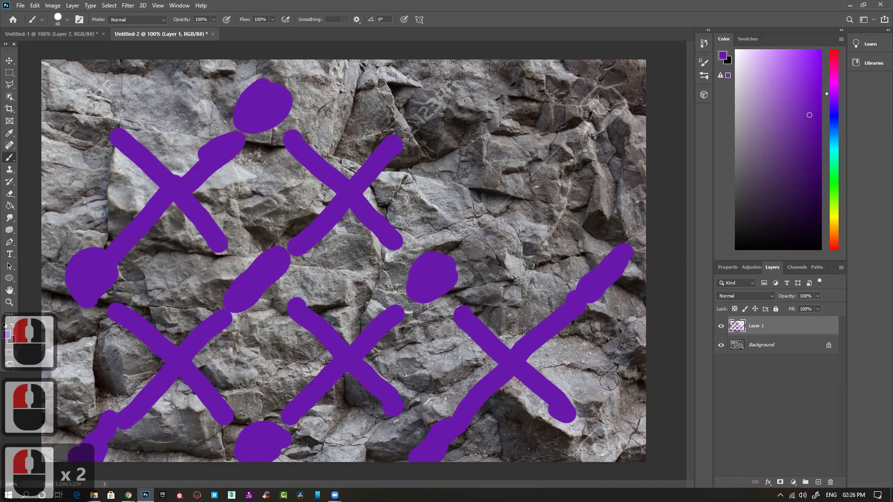
mouse_move(619, 435)
mouse_down()
mouse_move(585, 440)
mouse_move(582, 448)
mouse_move(600, 451)
mouse_up()
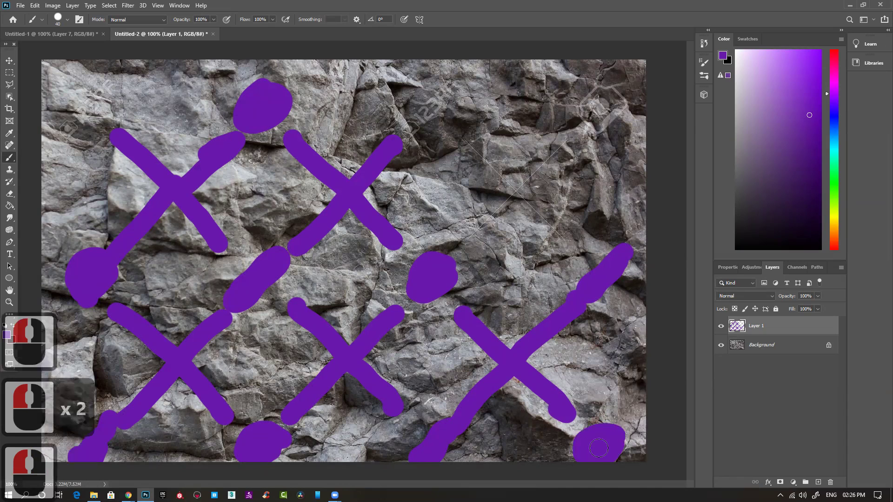
Cover the remaining watermarks in purple: the upper-right cross and logo, and the lettering along the rock image's upper edge.
ctrl+click(530, 179)
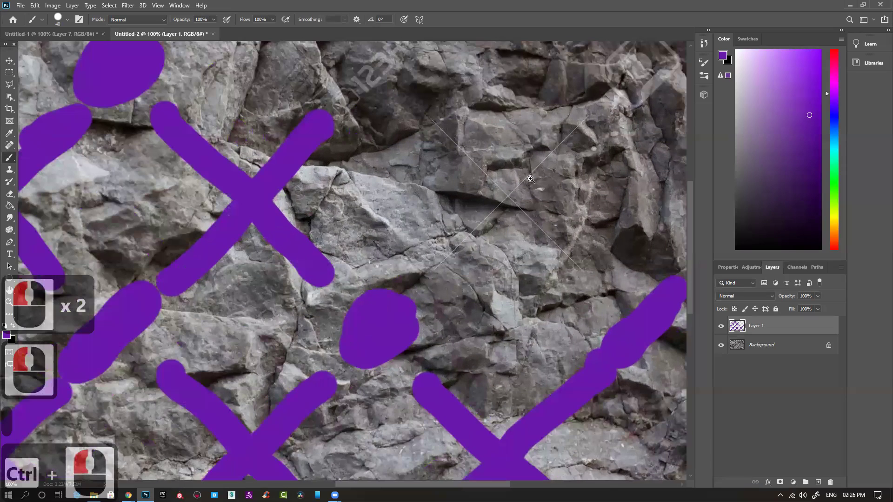
ctrl+click(475, 277)
mouse_move(288, 360)
mouse_down()
mouse_move(342, 320)
mouse_move(507, 153)
mouse_up()
drag(495, 360, 379, 270)
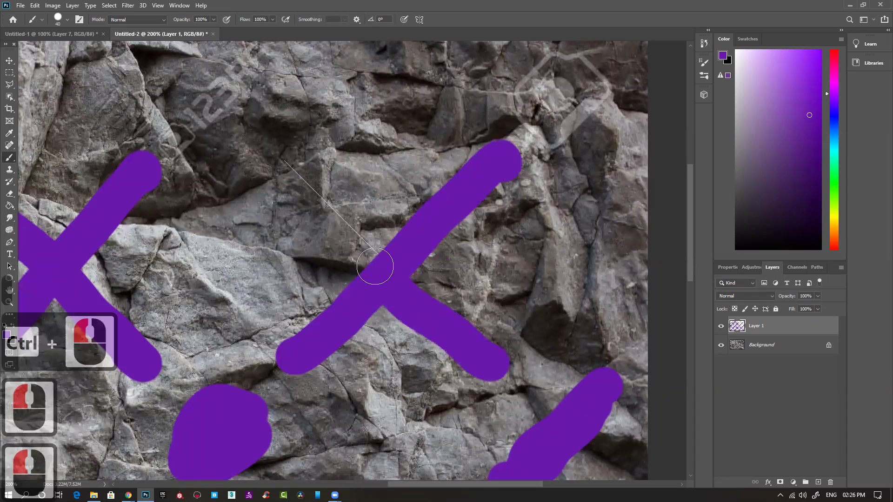
drag(301, 174, 279, 163)
drag(560, 140, 461, 272)
mouse_move(431, 227)
mouse_down()
mouse_move(494, 231)
mouse_move(485, 193)
mouse_move(442, 207)
mouse_move(482, 216)
mouse_up()
drag(220, 219, 477, 206)
drag(326, 261, 428, 155)
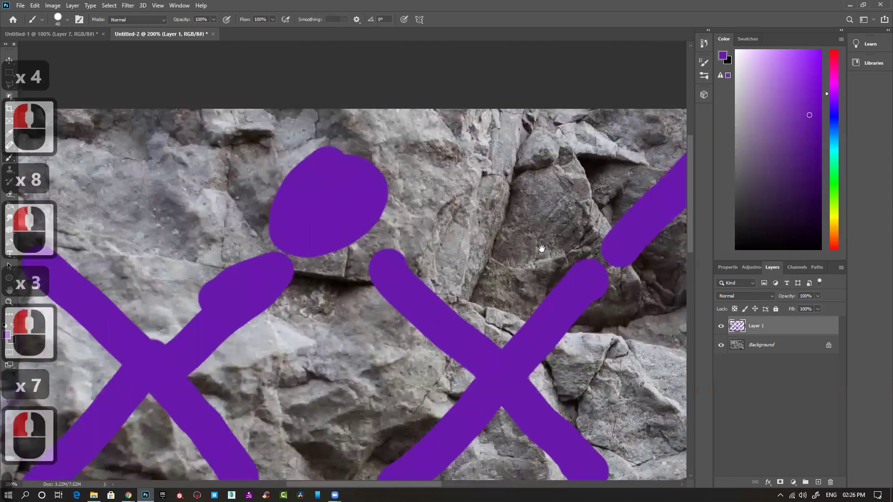
drag(541, 249, 644, 248)
drag(402, 285, 582, 326)
mouse_move(288, 183)
mouse_down()
mouse_move(308, 209)
mouse_move(261, 238)
mouse_move(228, 283)
mouse_up()
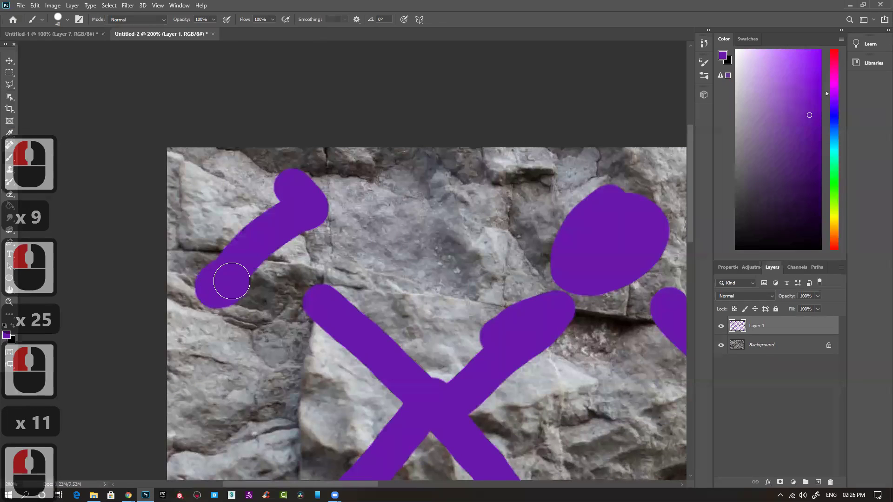
With the purple strokes of Layer 1 loaded as a selection, hide that layer and add a new empty layer above it.
key(ctrl+minus)
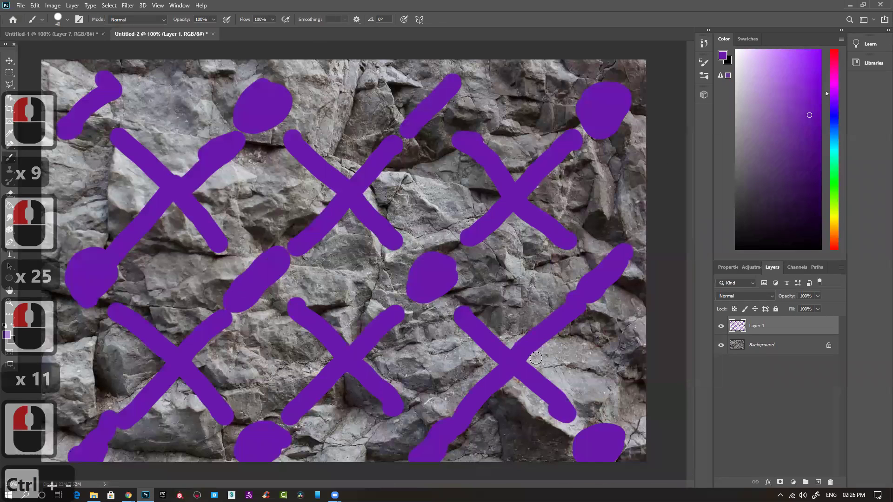
key(ctrl+minus)
ctrl+click(739, 327)
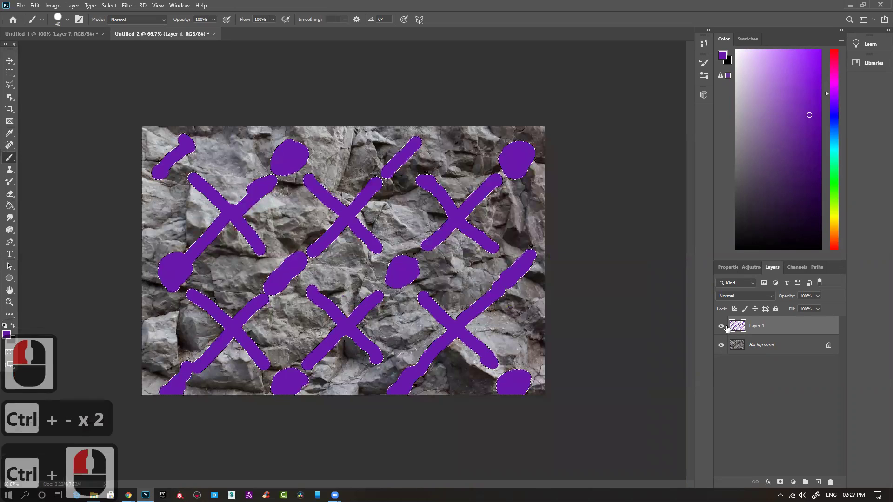
click(721, 326)
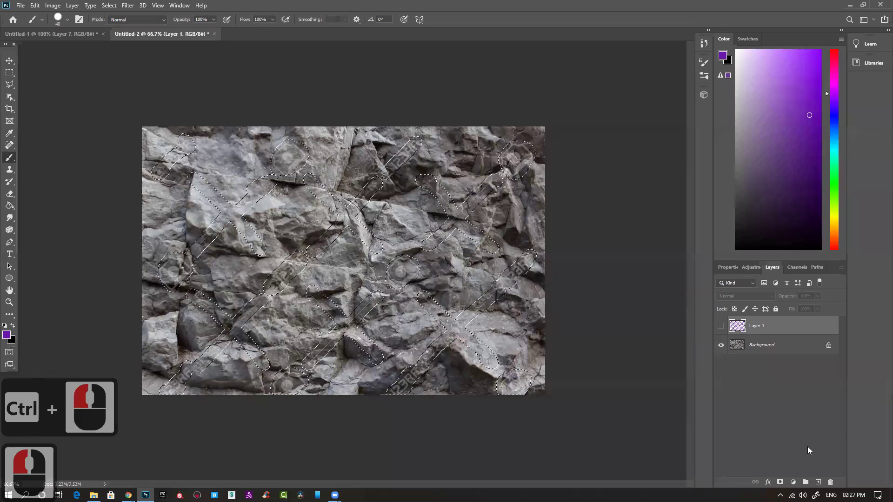
click(817, 482)
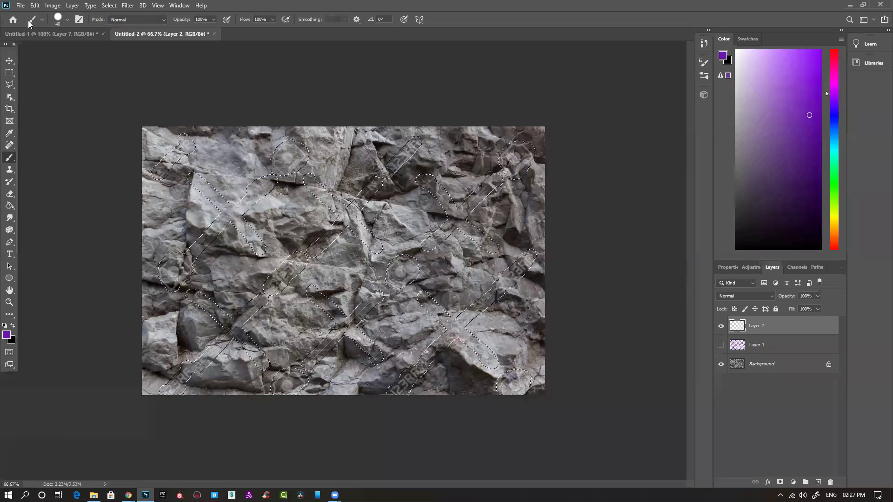
Try to fill the selected watermark areas on the empty Layer 2 with Content-Aware contents.
click(21, 5)
mouse_move(35, 5)
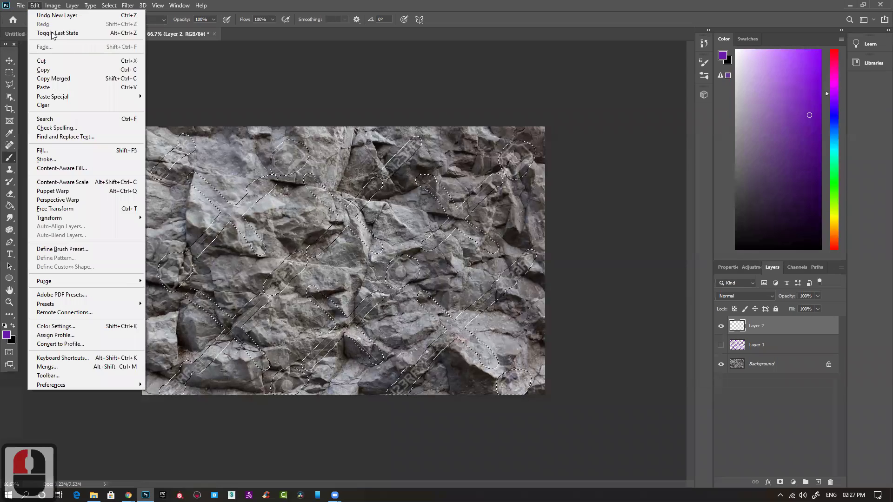
click(57, 150)
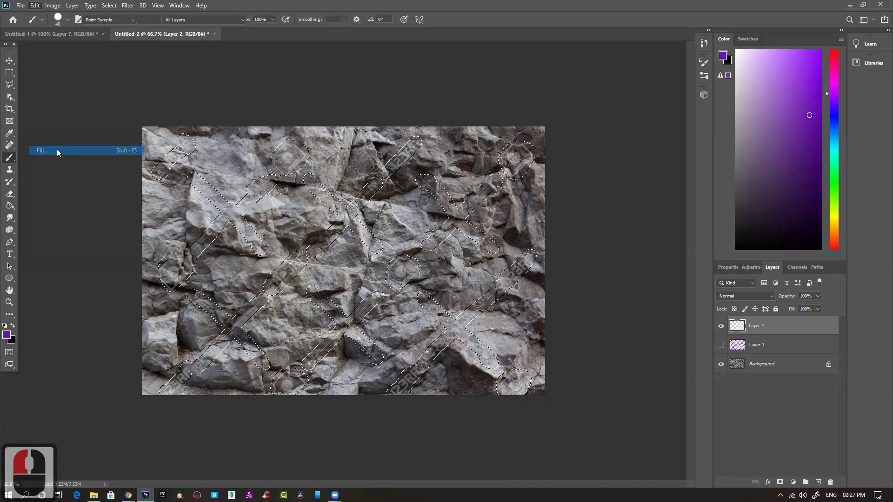
drag(450, 113, 500, 82)
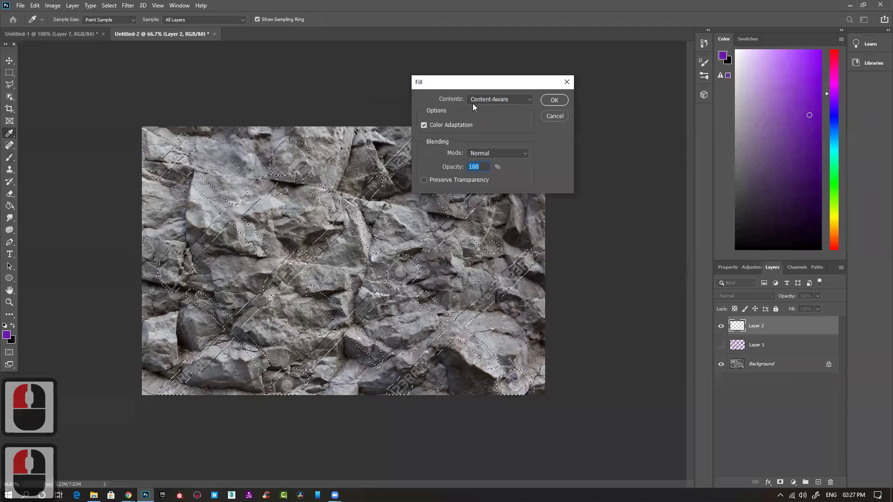
click(511, 101)
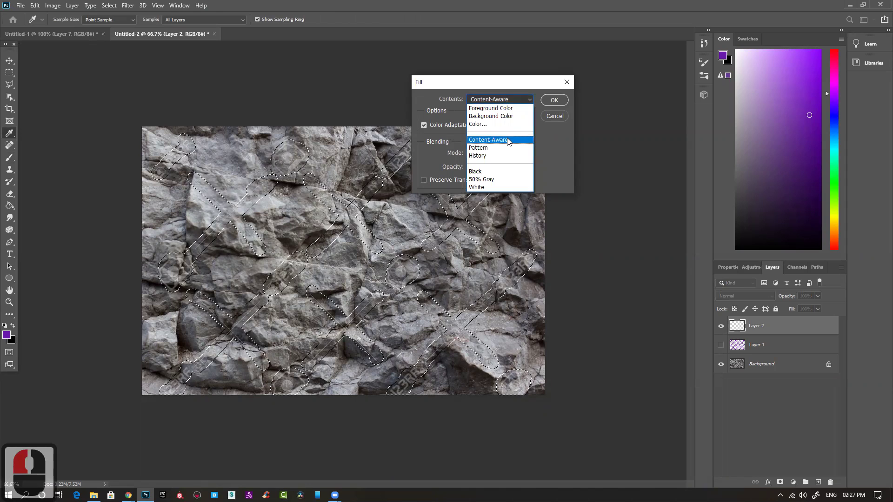
click(508, 141)
click(553, 100)
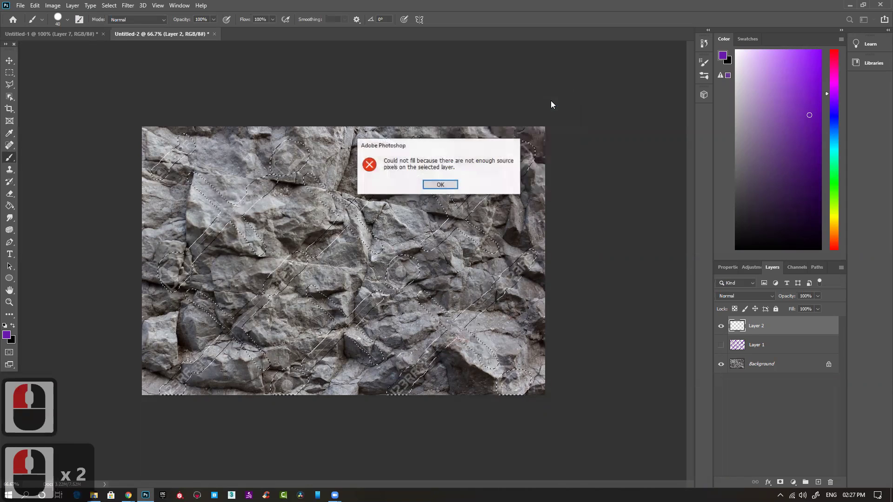
click(440, 184)
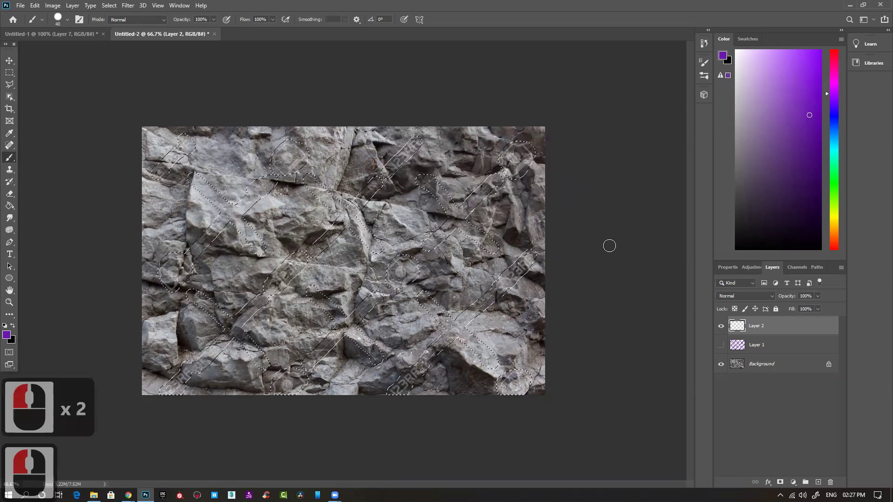
Show Layer 1 and hide Layer 2, and try the Content-Aware fill on Layer 1's purple strokes.
click(768, 365)
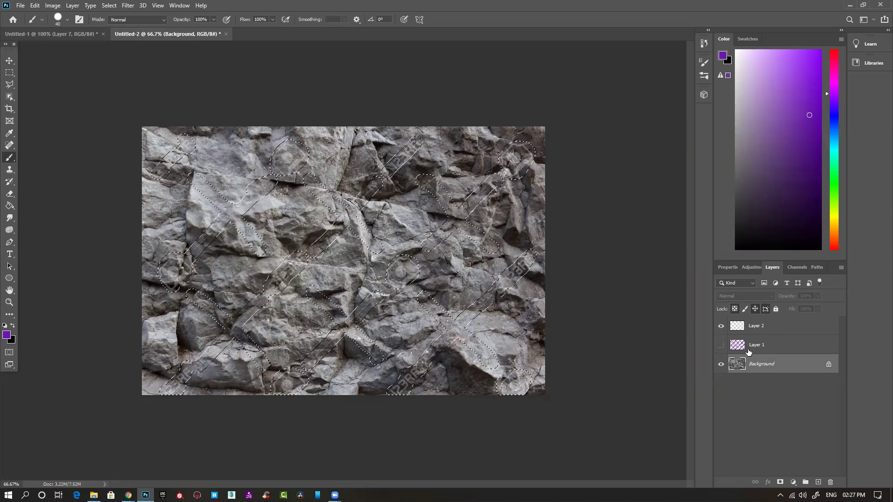
click(721, 345)
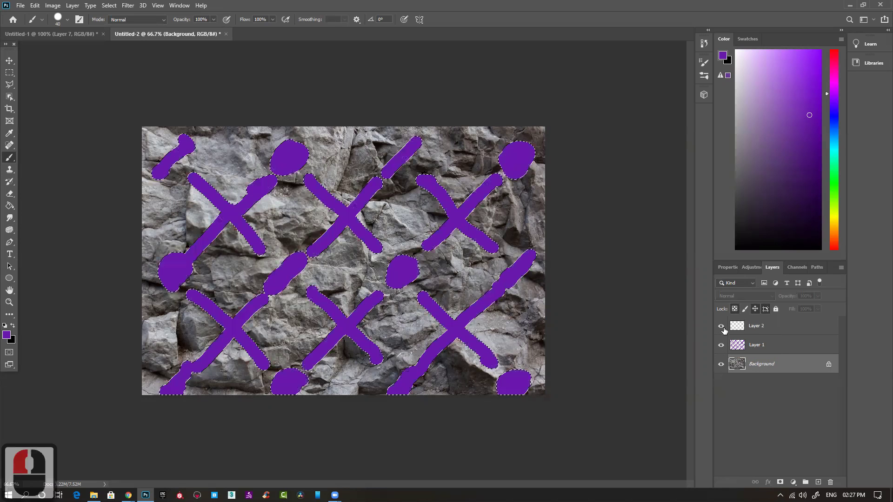
click(721, 326)
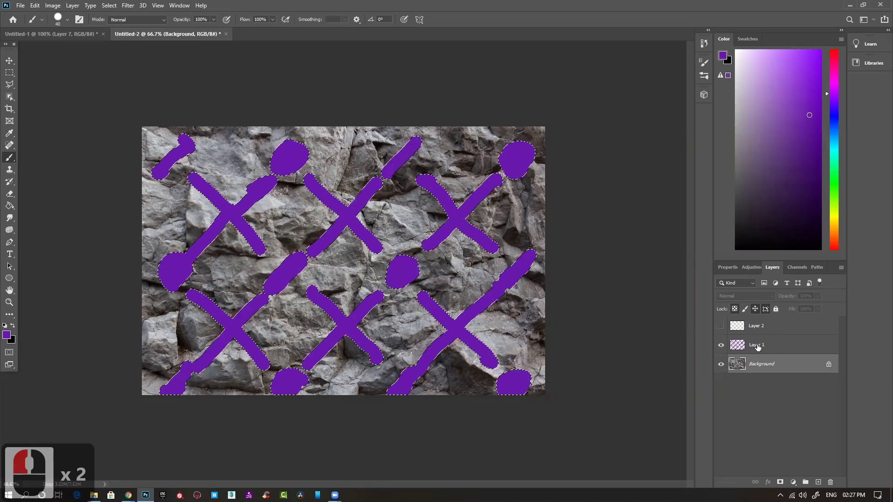
click(740, 347)
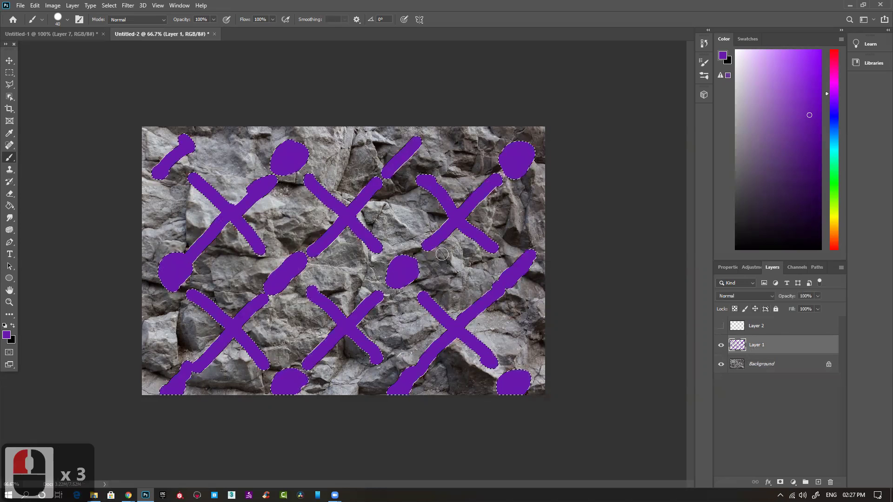
click(34, 6)
click(55, 150)
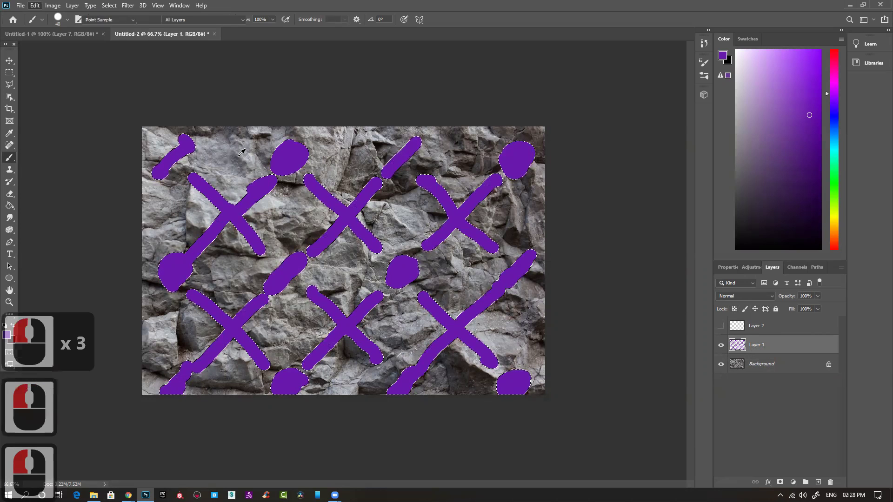
click(553, 99)
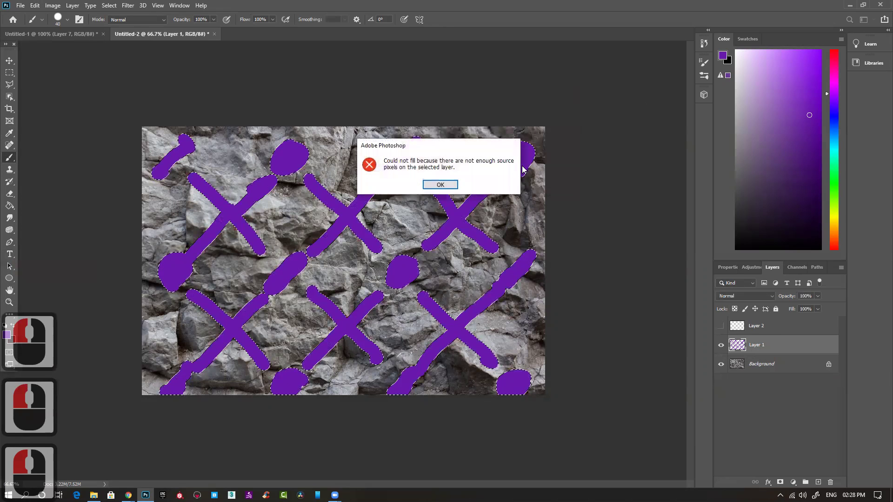
click(439, 185)
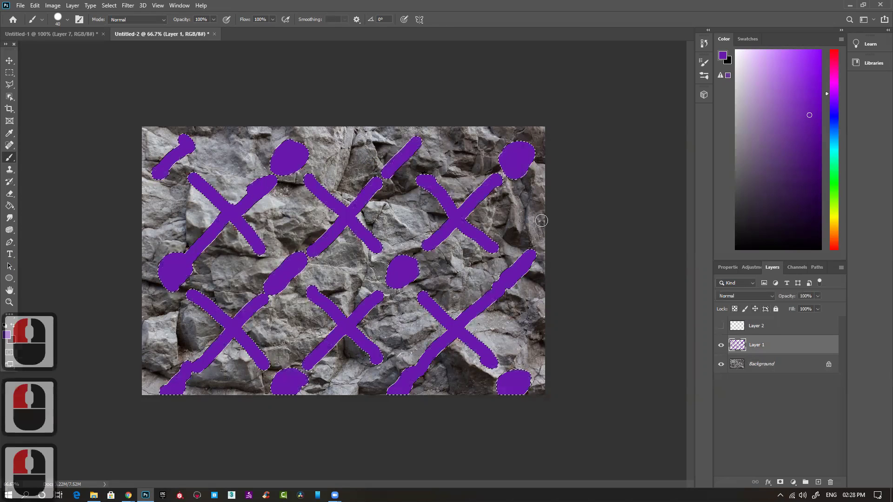
Hide Layer 1 and try shifting the selected watermark areas of the Background sideways with the Content-Aware Move Tool, cancelling the move.
click(10, 147)
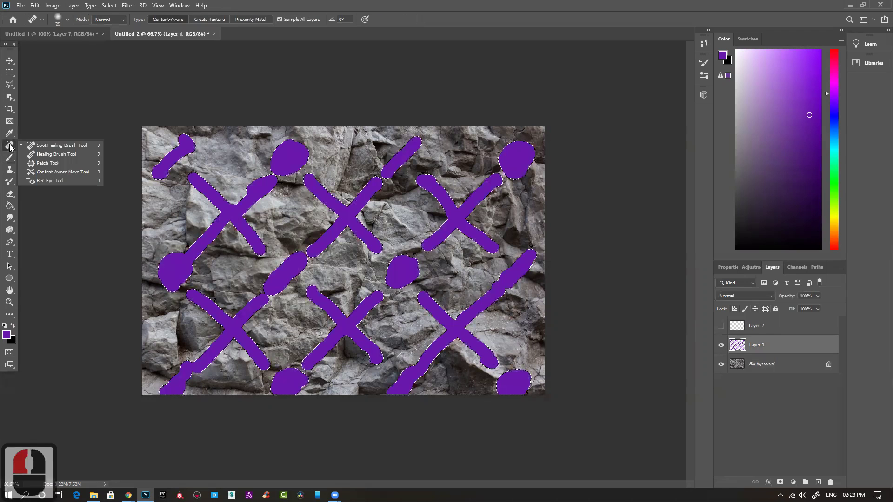
click(70, 170)
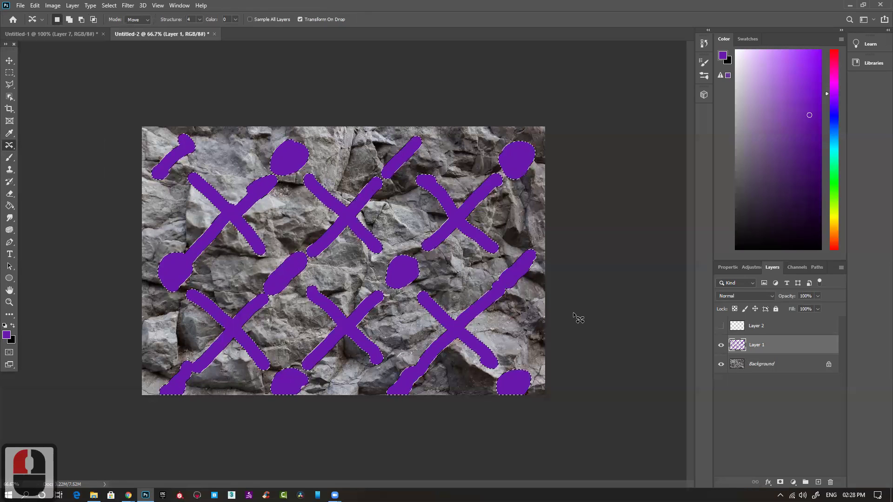
click(720, 344)
click(766, 367)
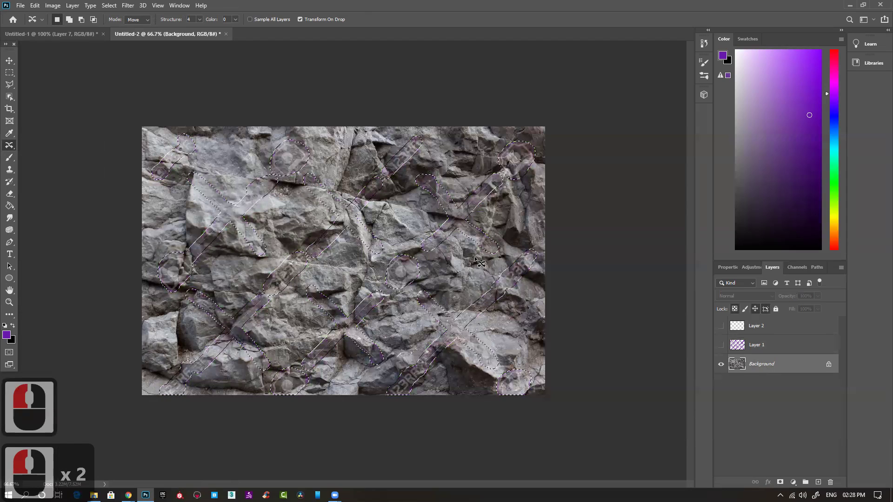
drag(456, 218, 396, 215)
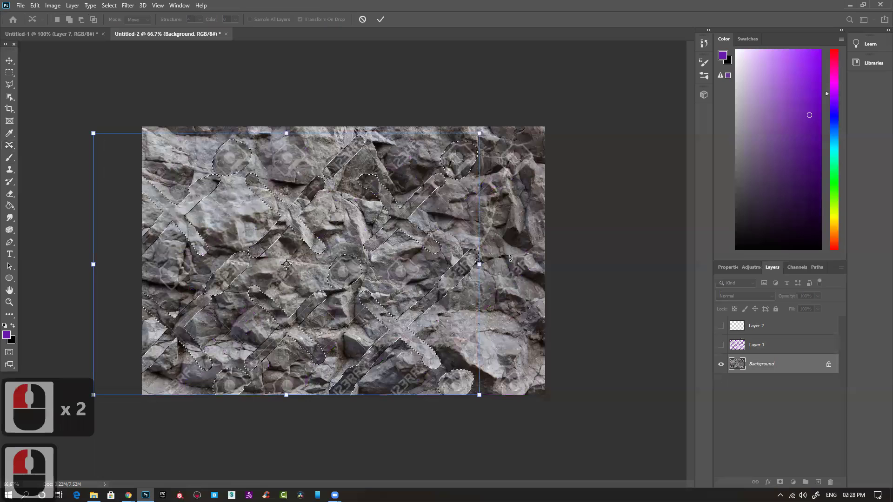
key(ctrl+z)
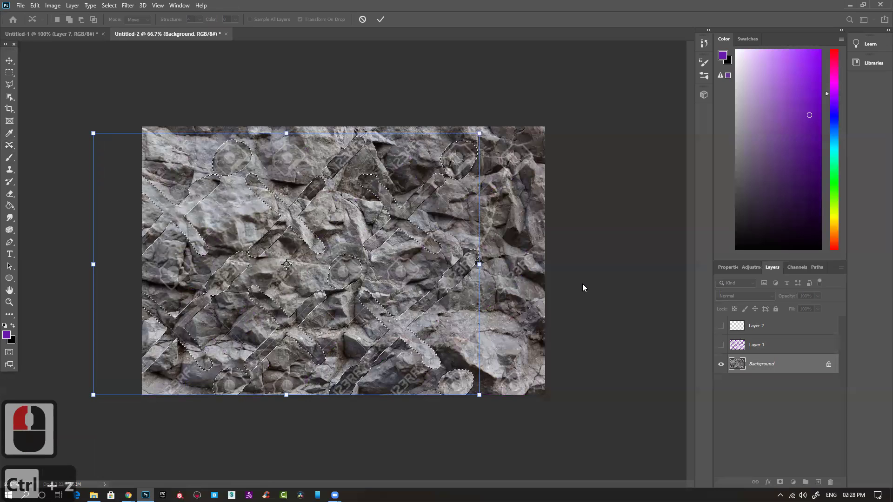
key(Escape)
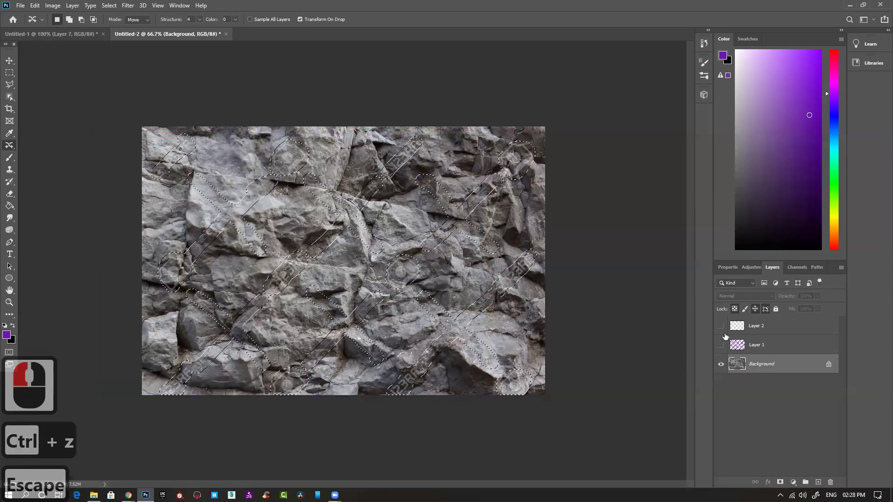
Clear the selection and delete the empty Layer 2.
click(35, 5)
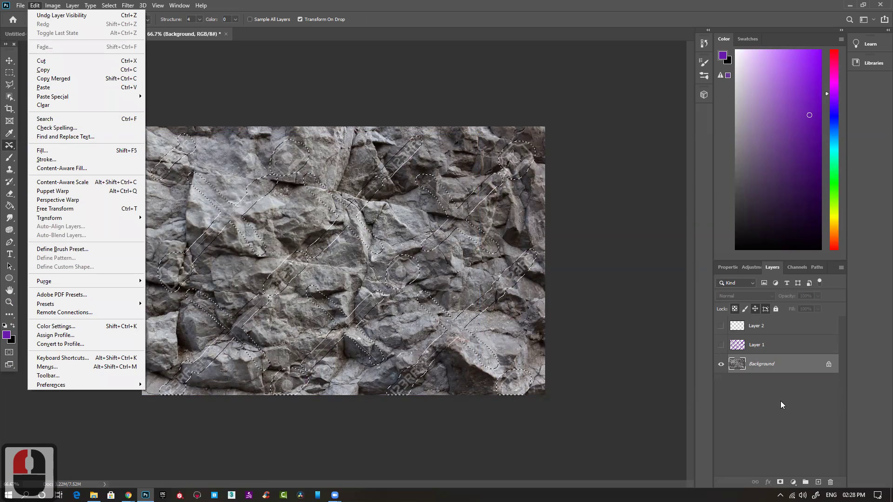
click(605, 375)
key(ctrl+d)
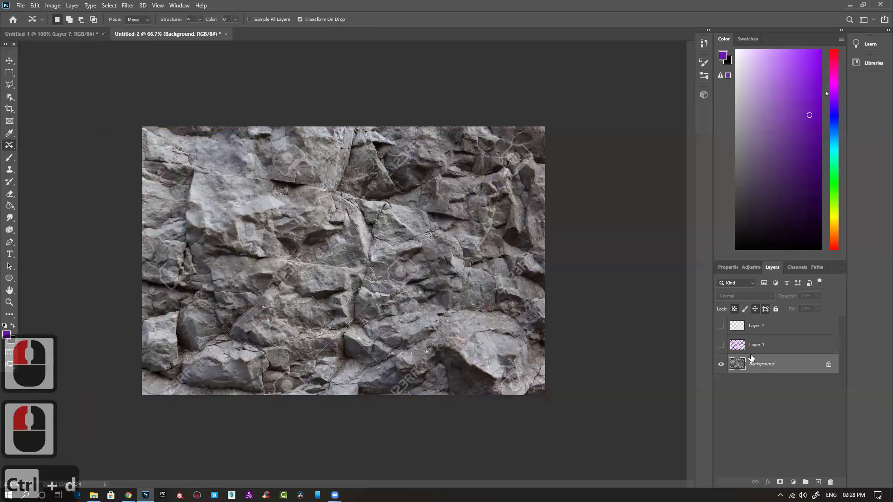
click(759, 346)
click(769, 331)
key(Delete)
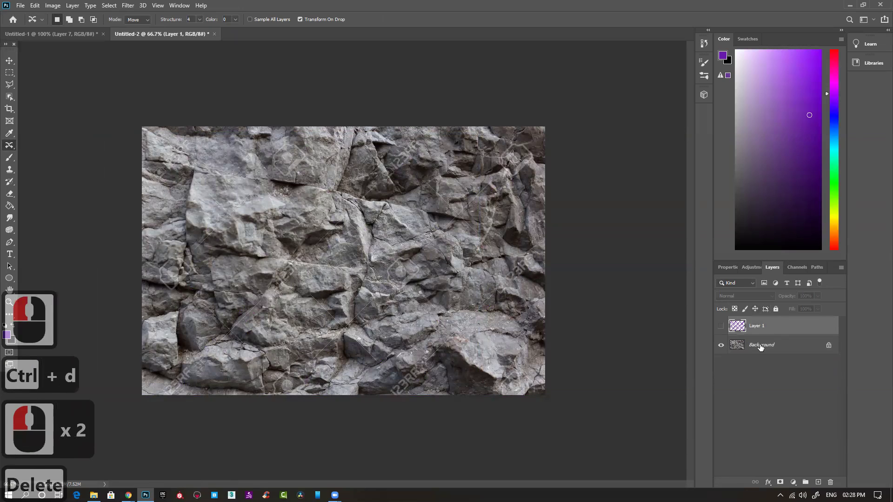
Duplicate the Background layer and load the purple strokes of hidden Layer 1 as a selection.
click(767, 347)
key(ctrl+j)
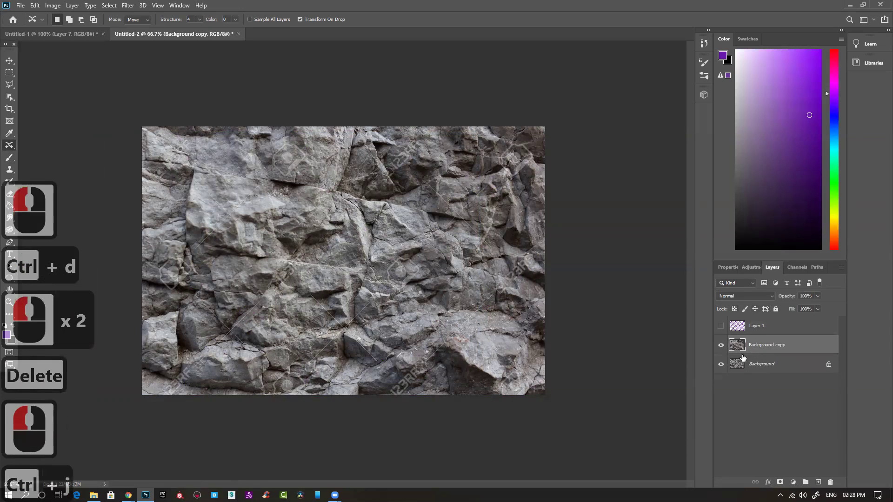
ctrl+click(736, 327)
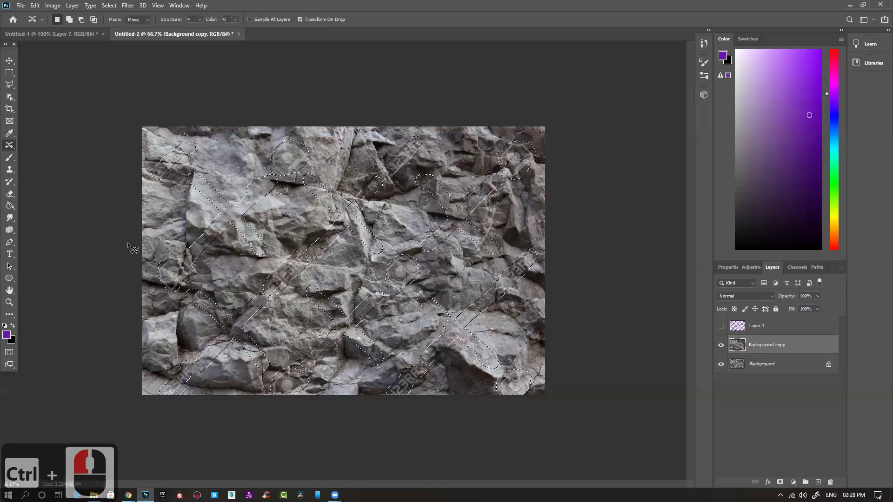
Fill the selected watermark areas on the Background copy with Content-Aware contents and deselect.
click(35, 5)
click(74, 151)
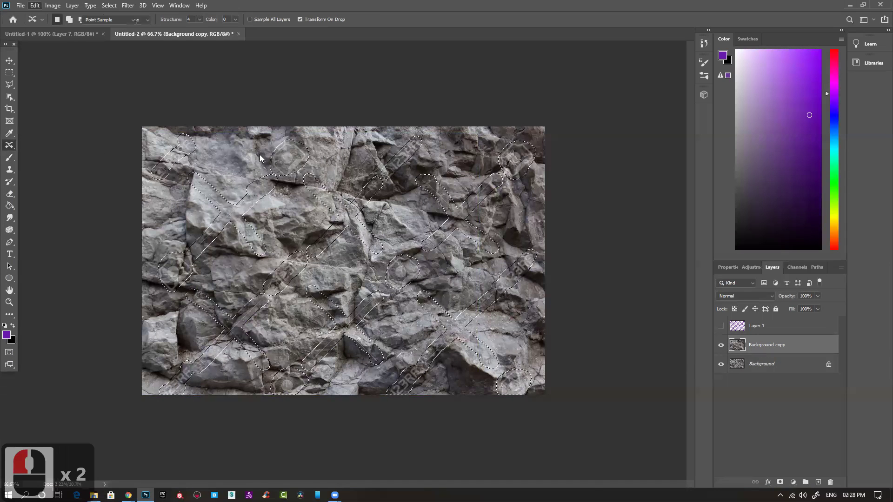
click(552, 101)
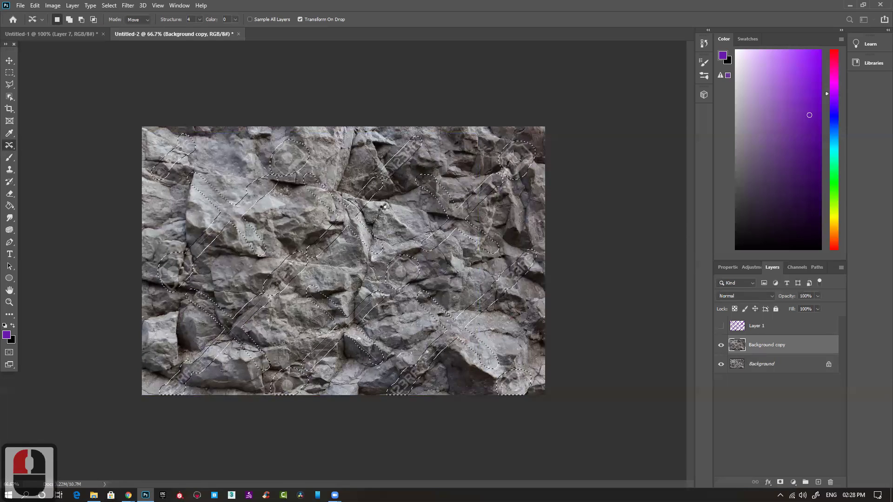
click(384, 206)
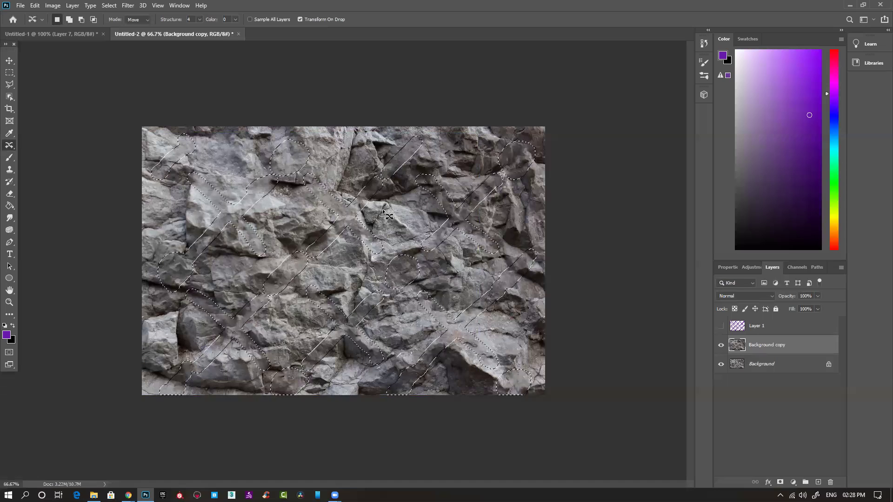
key(ctrl+d)
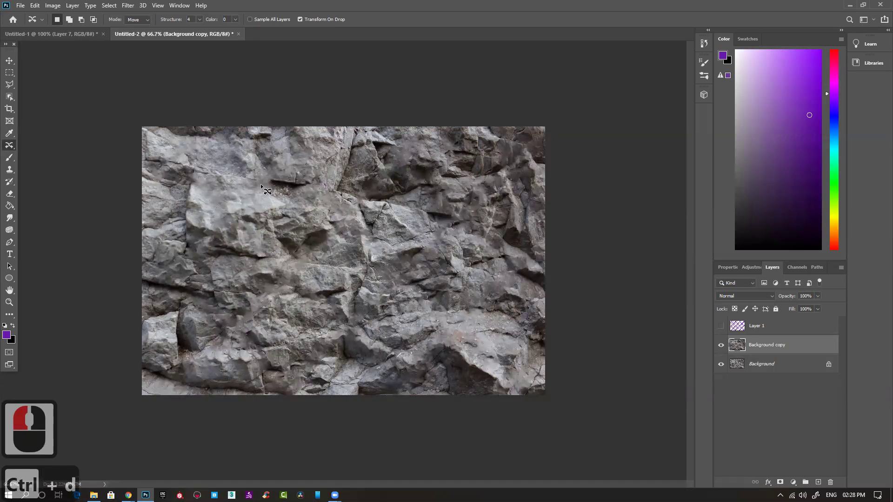
Compare the filled Background copy with the original rock texture by switching its visibility off and on.
click(717, 347)
click(718, 347)
click(720, 349)
click(721, 350)
click(721, 350)
click(721, 350)
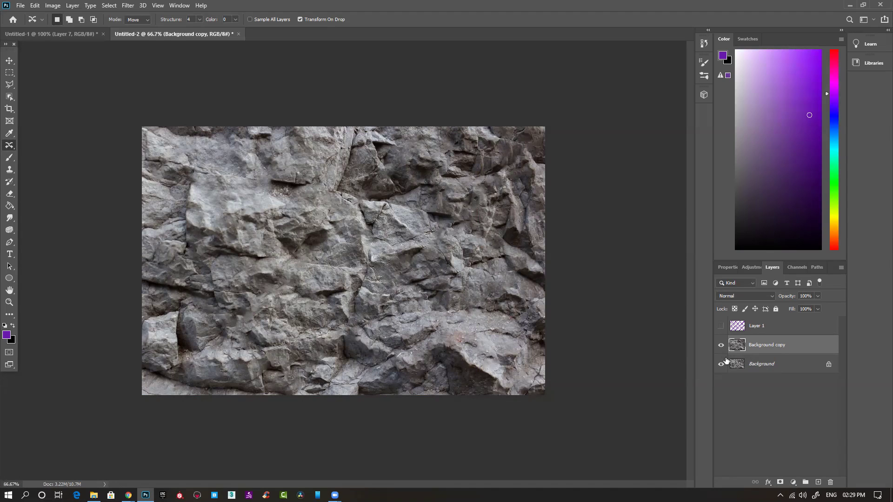
click(720, 344)
click(721, 344)
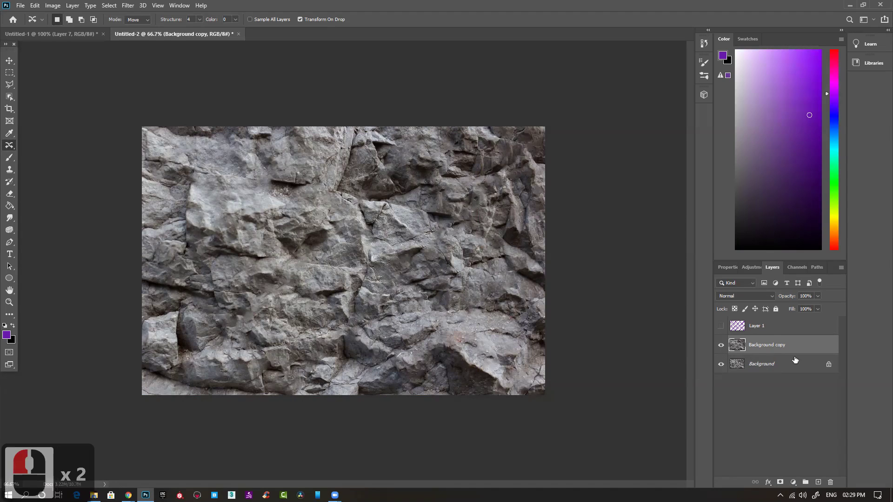
Float the Untitled-2 document over Untitled-1 and delete the watermarked rock texture, Layer 7, from Untitled-1.
key(v)
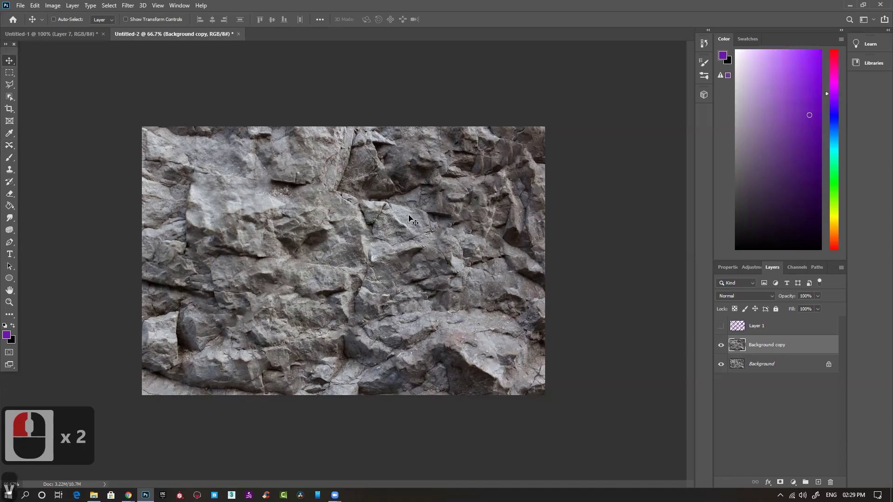
drag(138, 36, 139, 191)
drag(429, 200, 265, 210)
ctrl+click(534, 251)
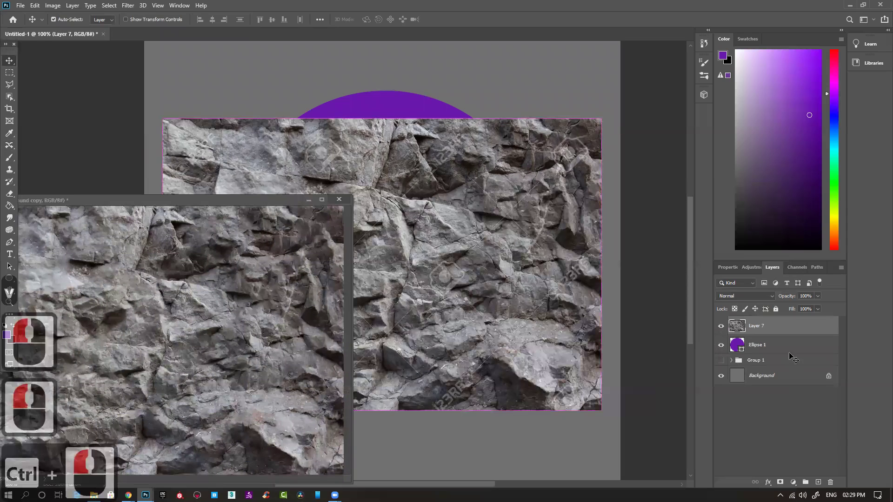
key(Delete)
Copy the cleaned Background copy layer centred into Untitled-1 and close Untitled-2 without saving.
mouse_move(298, 350)
mouse_down()
mouse_move(493, 254)
mouse_move(496, 263)
mouse_up()
drag(267, 298, 436, 217)
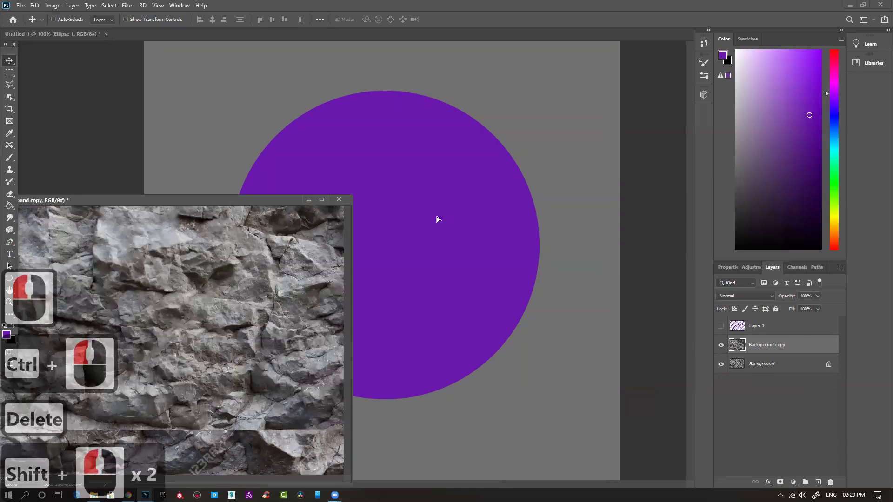
click(339, 199)
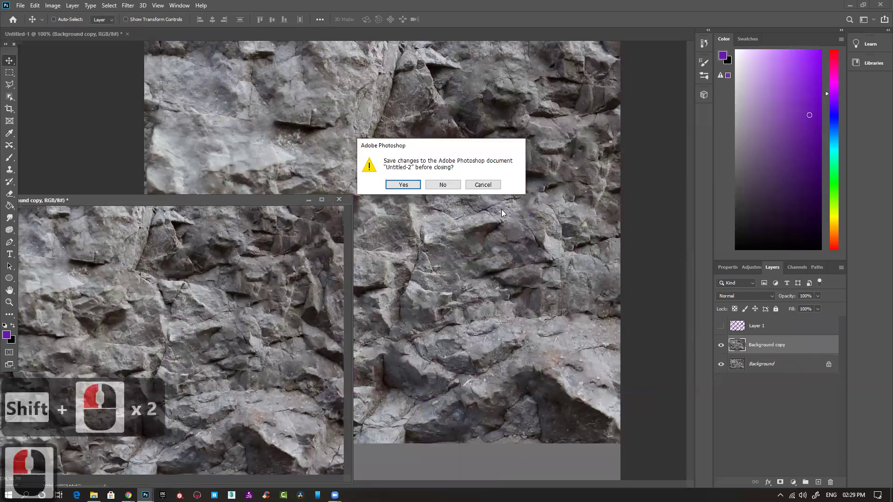
click(454, 188)
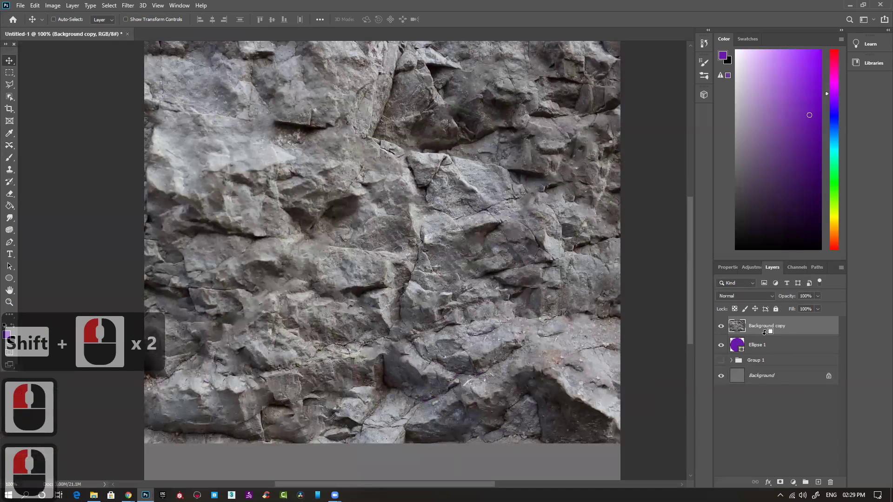
Clip the rock texture layer to the Ellipse 1 circle.
alt+click(763, 336)
key(ctrl+minus)
key(ctrl+minus)
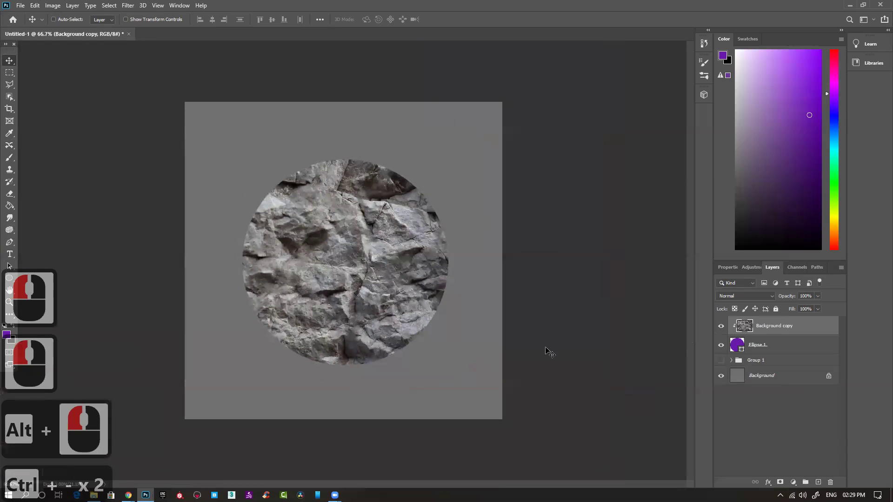
Spherize the rock texture within the circle's outline at 100% in Normal mode and deselect.
ctrl+click(737, 344)
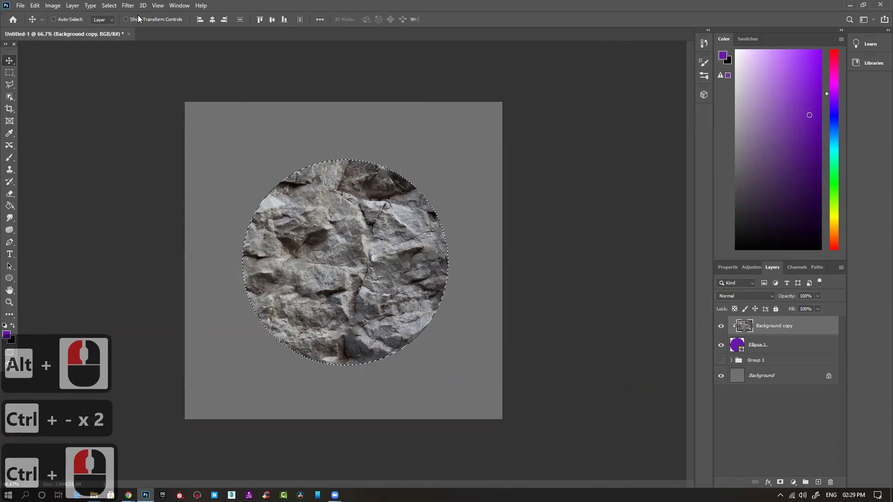
click(128, 5)
mouse_move(177, 128)
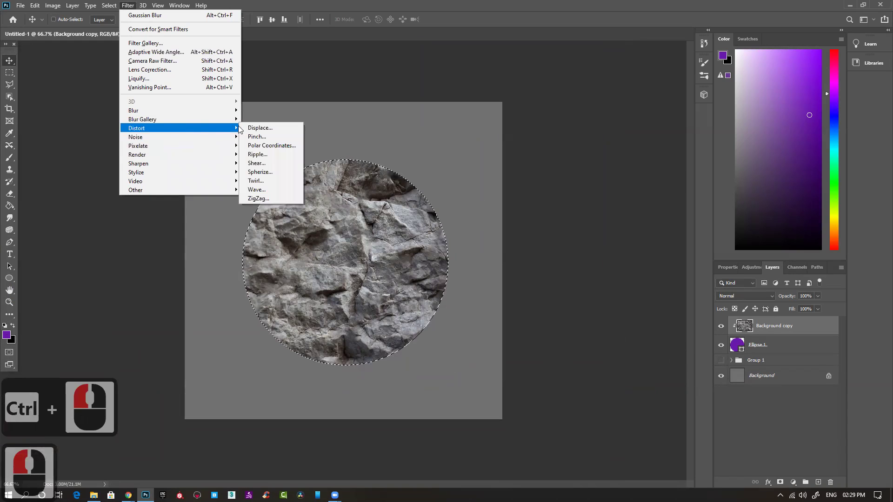
click(263, 172)
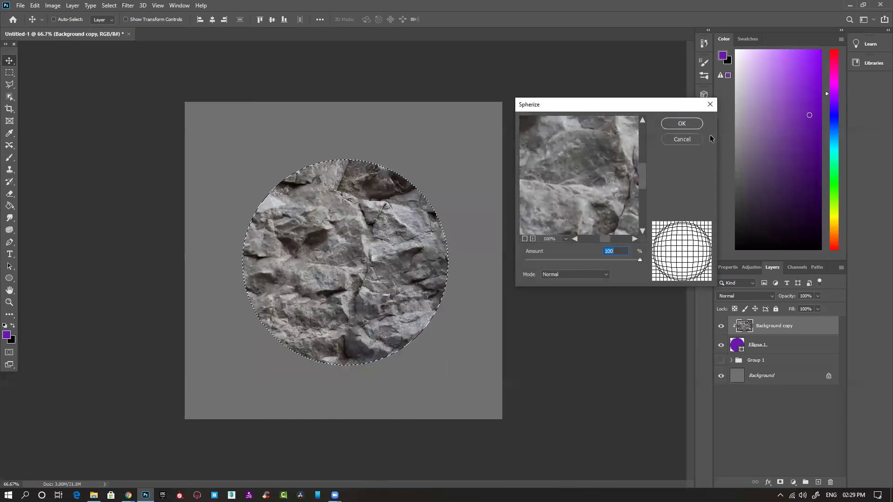
click(688, 126)
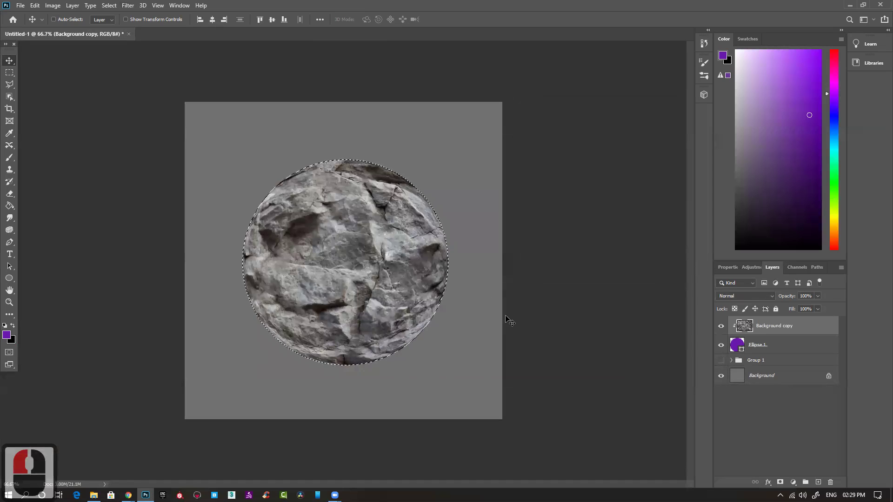
key(ctrl+d)
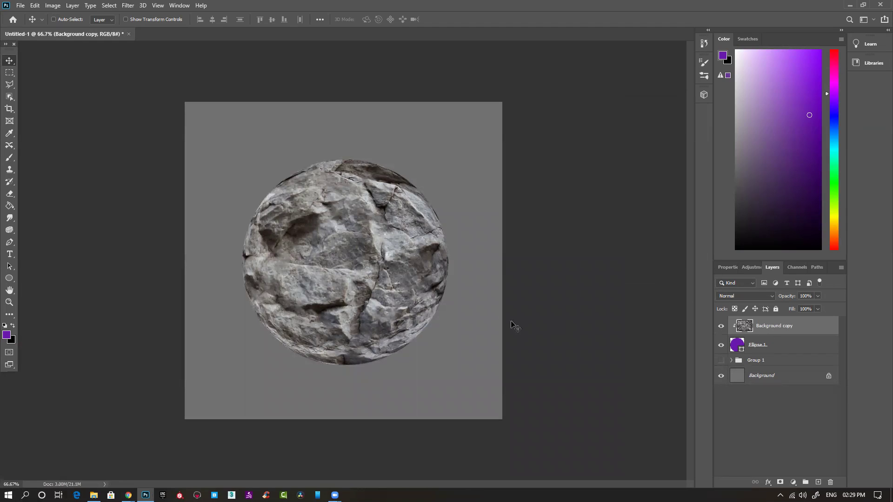
Merge the rock texture with Ellipse 1 into one layer and check it by toggling its visibility.
key(ctrl+e)
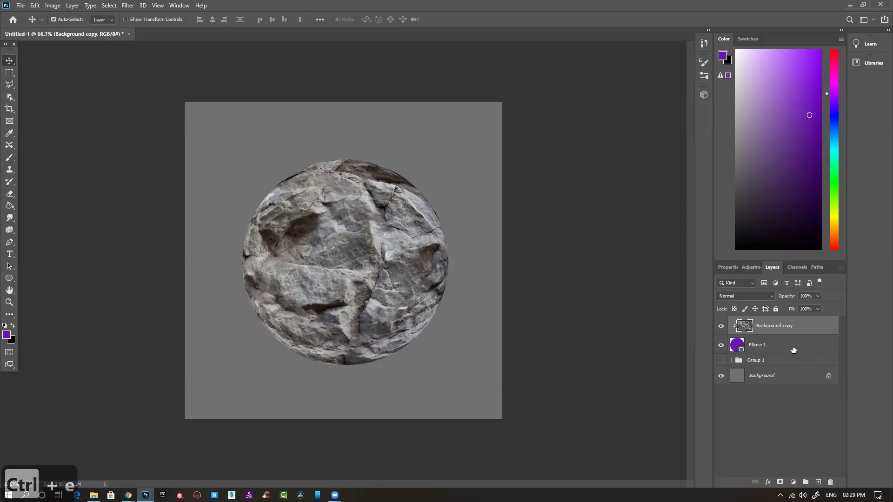
ctrl+click(773, 349)
key(ctrl+e)
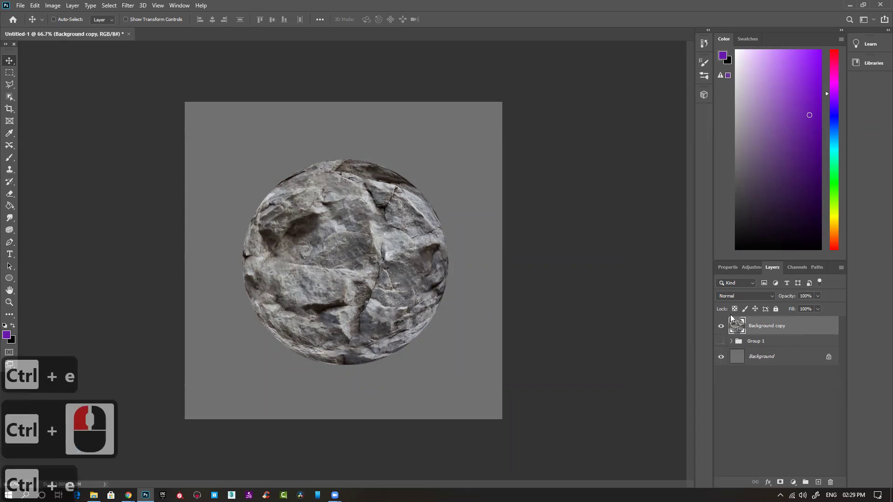
click(720, 326)
click(720, 326)
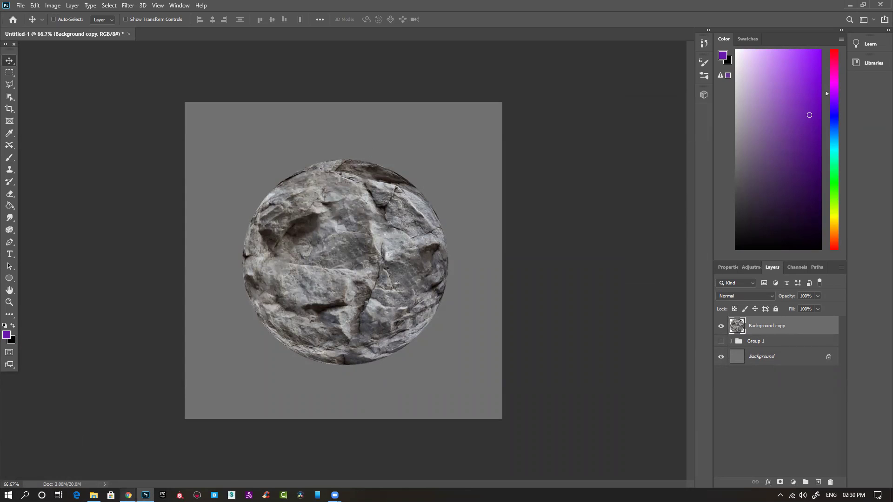
Switch to Chrome and search Google Images for "moss", limiting the results to large images.
click(129, 494)
click(171, 448)
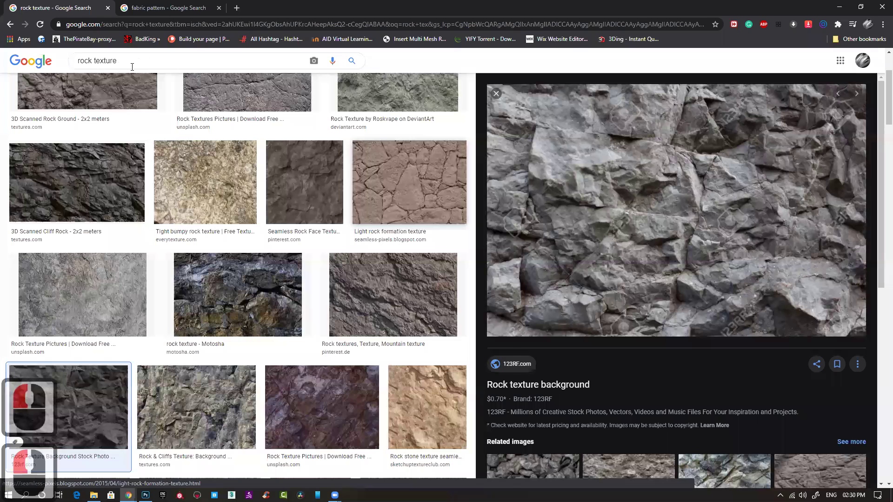
scroll(25, 58, up, 6)
key(ctrl+a)
text(moss)
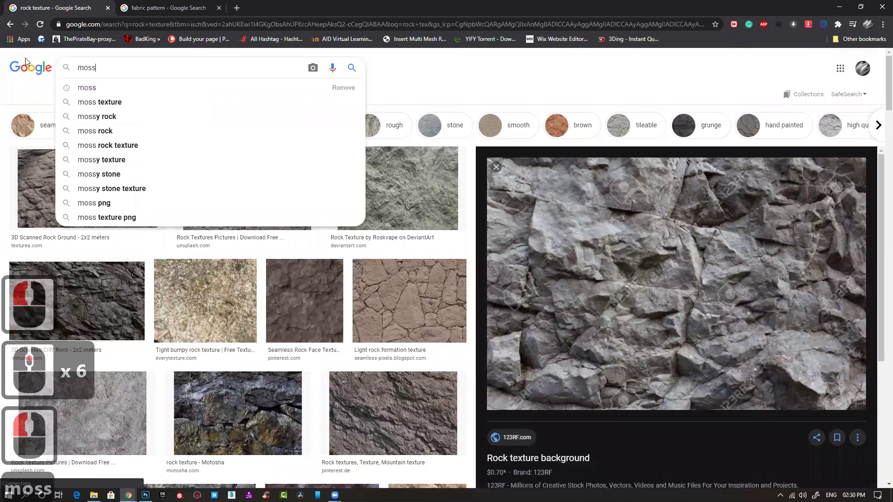
key(Return)
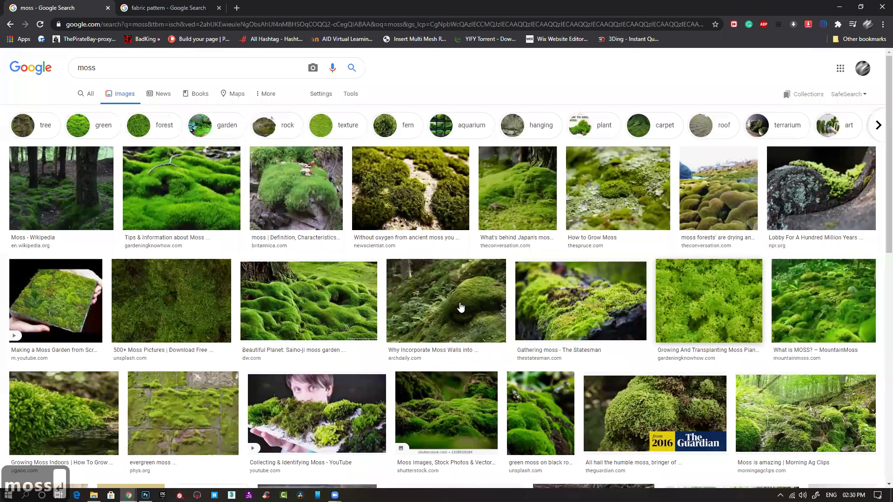
click(351, 94)
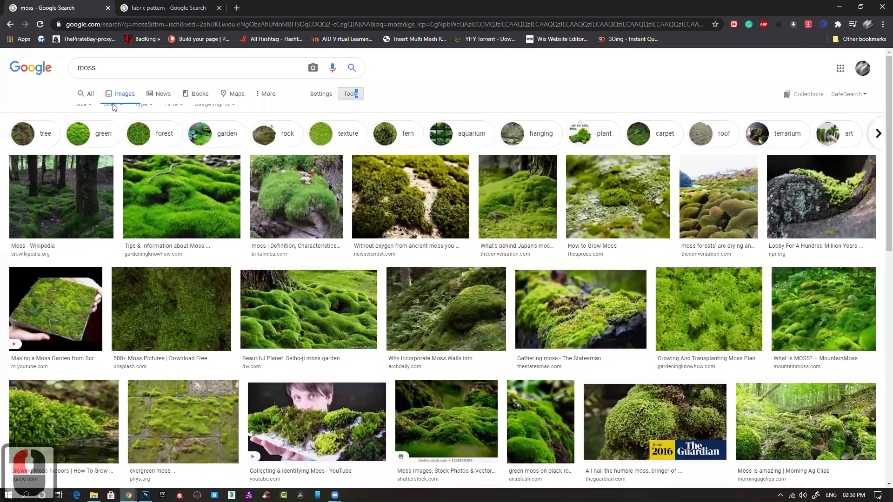
click(84, 111)
click(89, 140)
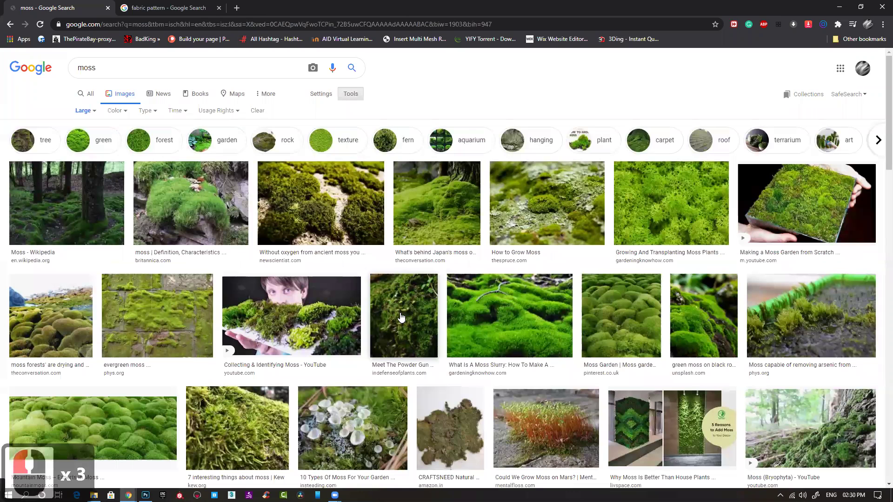
Preview the "What Is A Moss Slurry" image and examine its related images and the surrounding moss results.
click(522, 315)
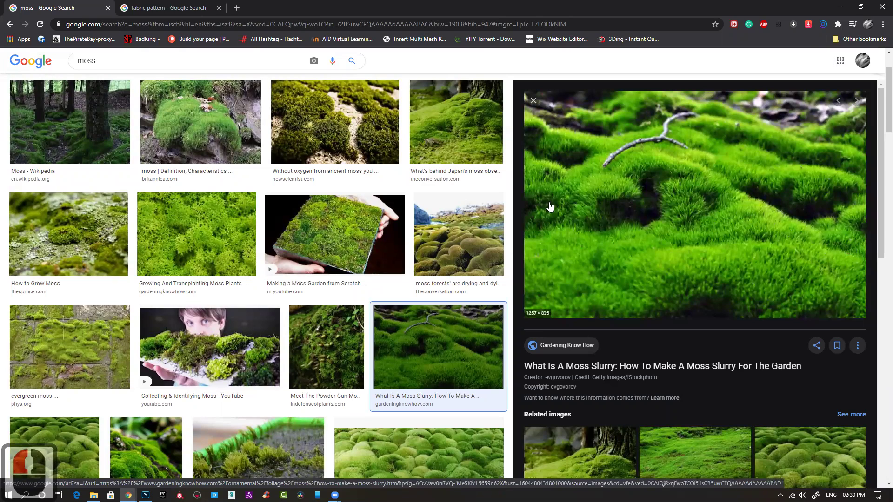
scroll(702, 344, down, 3)
scroll(701, 371, down, 1)
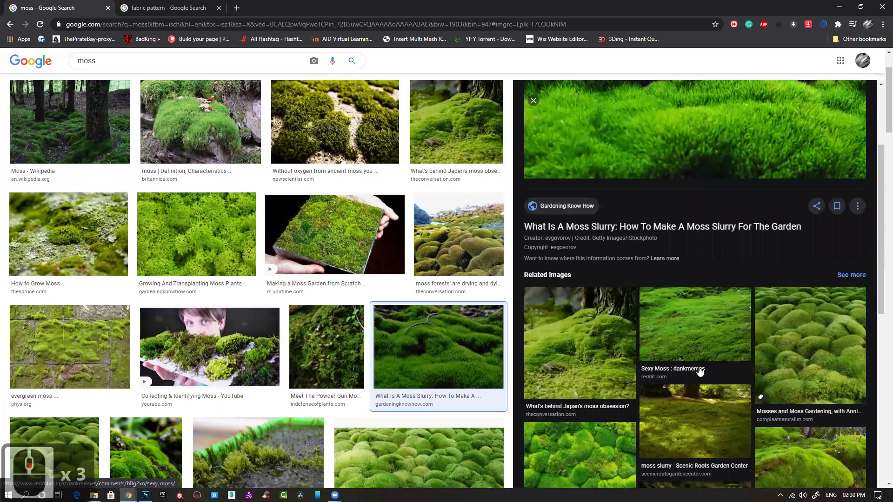
scroll(666, 367, down, 5)
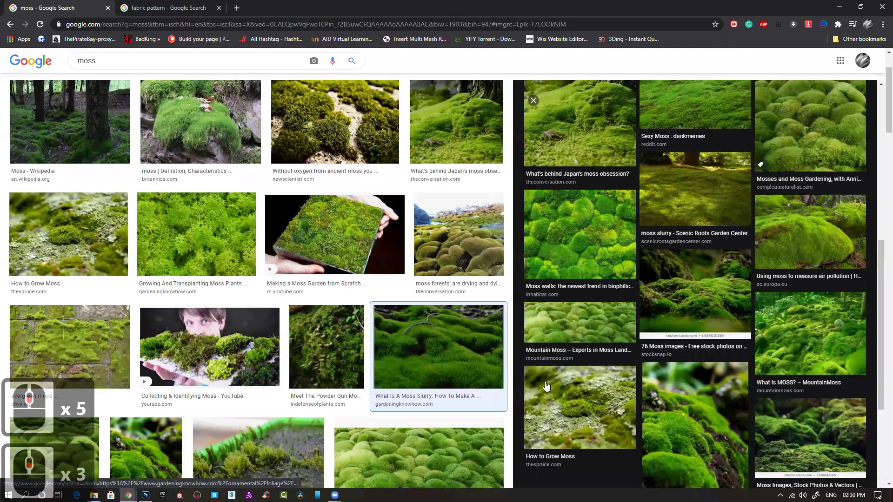
scroll(241, 281, down, 2)
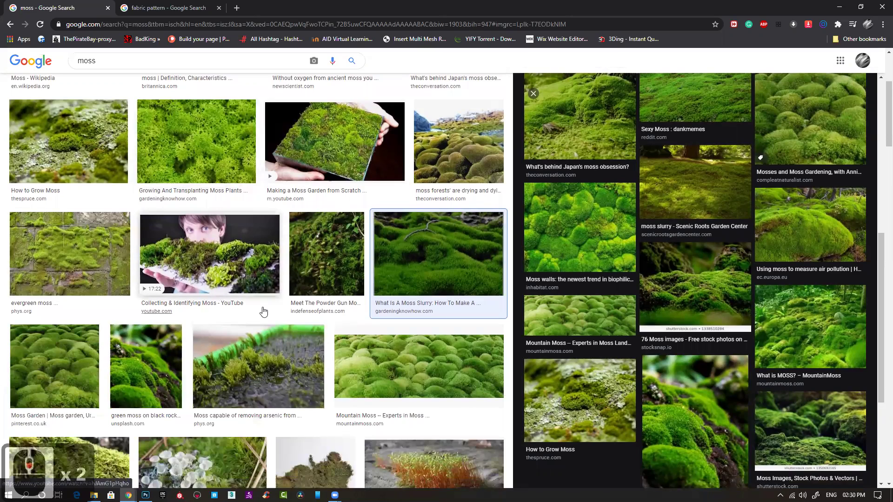
scroll(262, 310, down, 3)
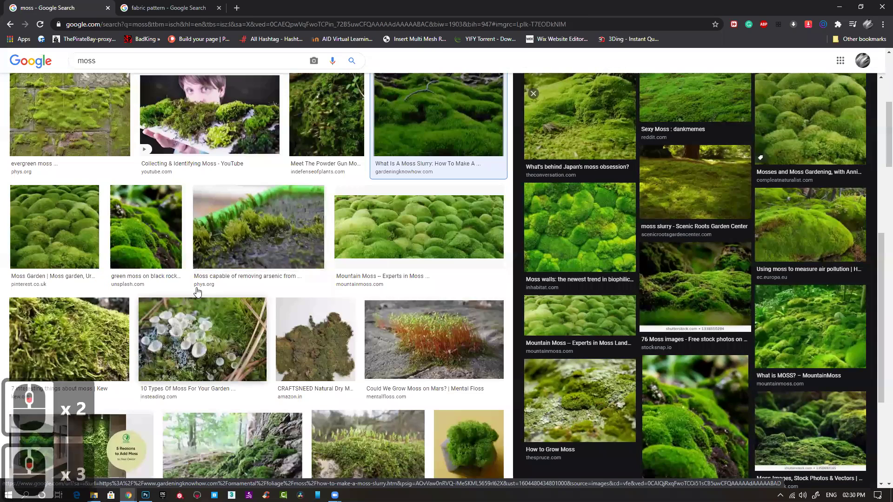
scroll(198, 292, down, 1)
Preview the "10 Types Of Moss For Your Garden" and Pinterest moss garden images and look through further moss results.
click(198, 292)
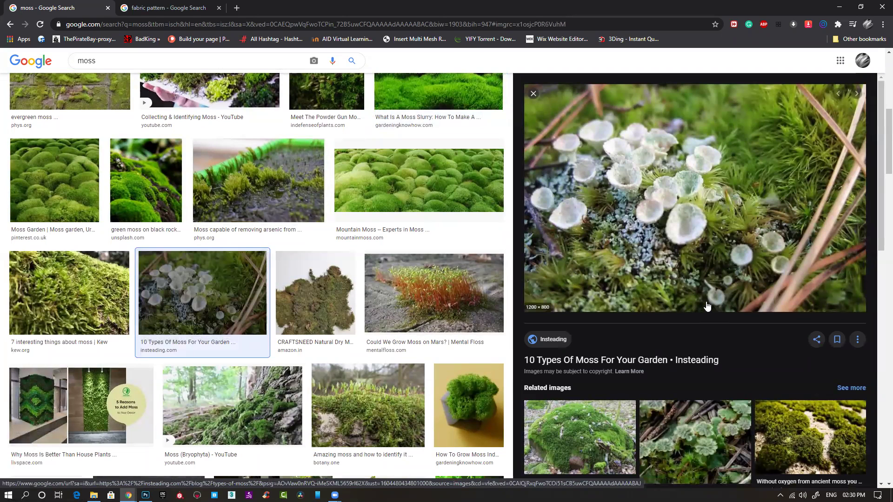
click(69, 185)
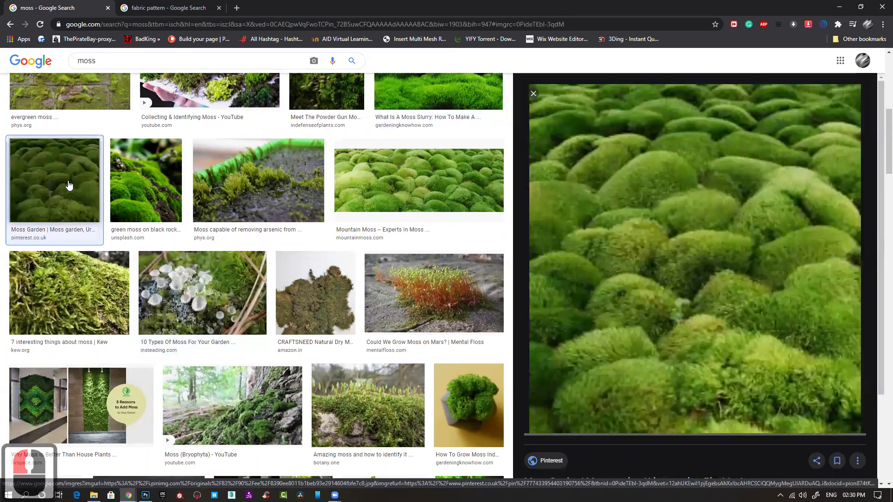
right_click(752, 244)
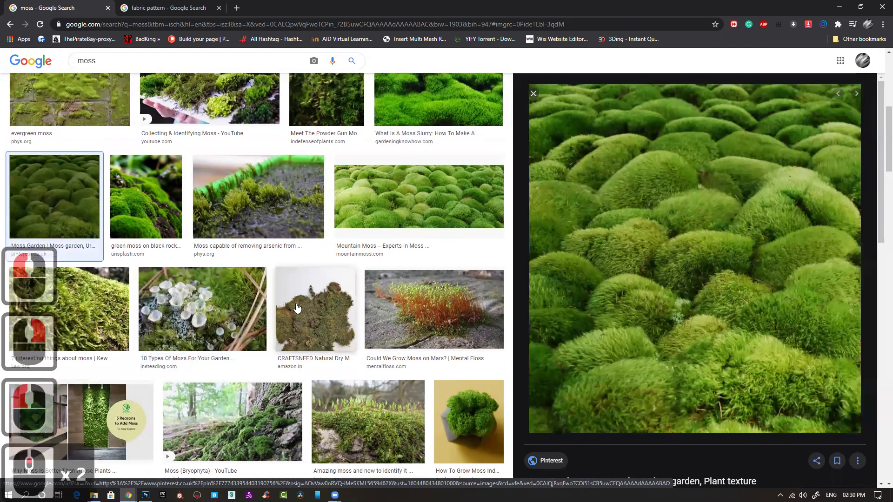
click(296, 307)
scroll(297, 308, up, 6)
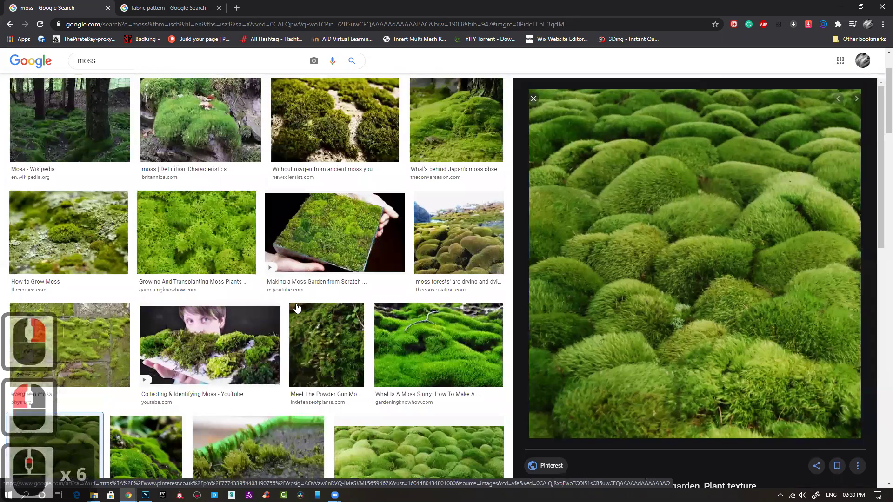
scroll(320, 302, down, 2)
scroll(320, 302, down, 8)
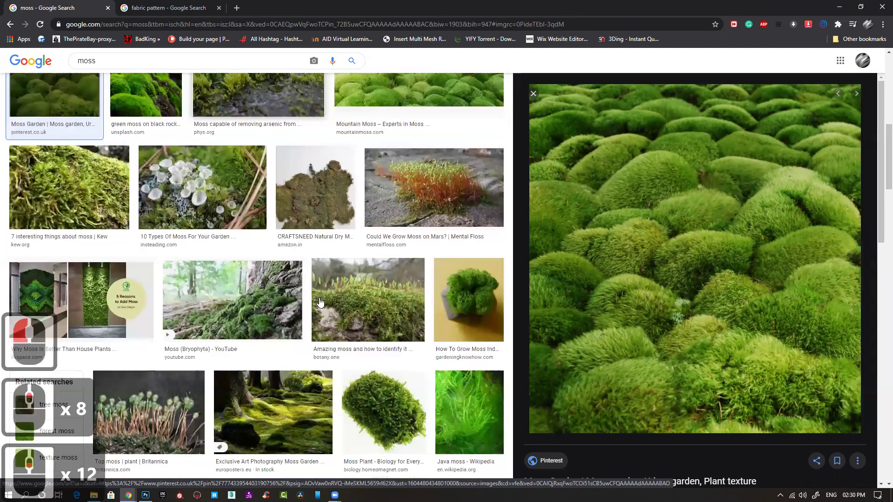
scroll(319, 305, down, 5)
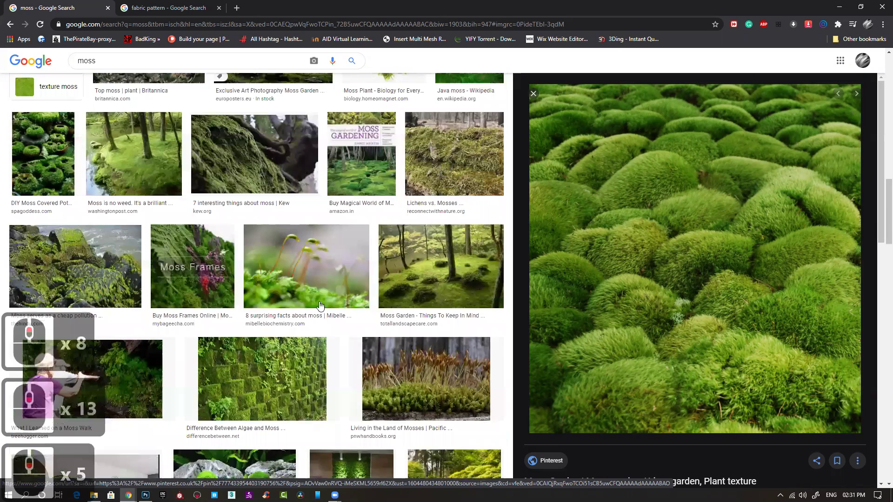
scroll(319, 305, down, 2)
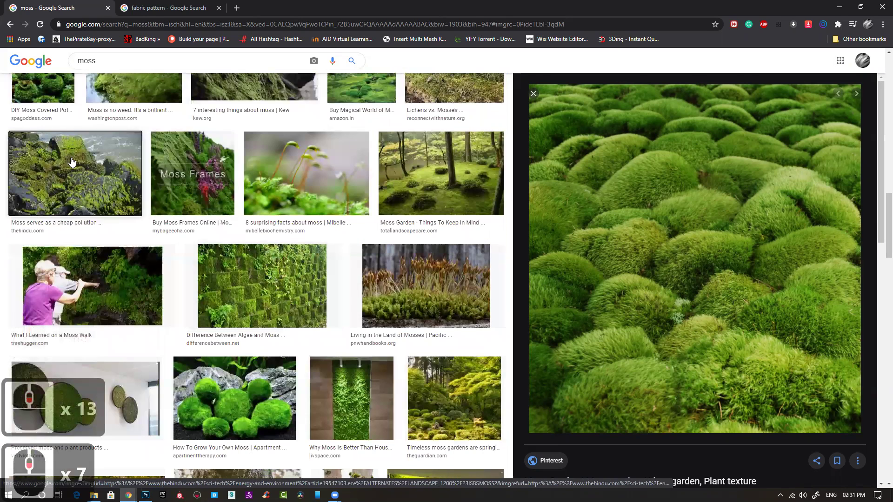
Copy The Quiet Branches moss image related to The Hindu's result and paste it as a new layer in Photoshop.
click(100, 170)
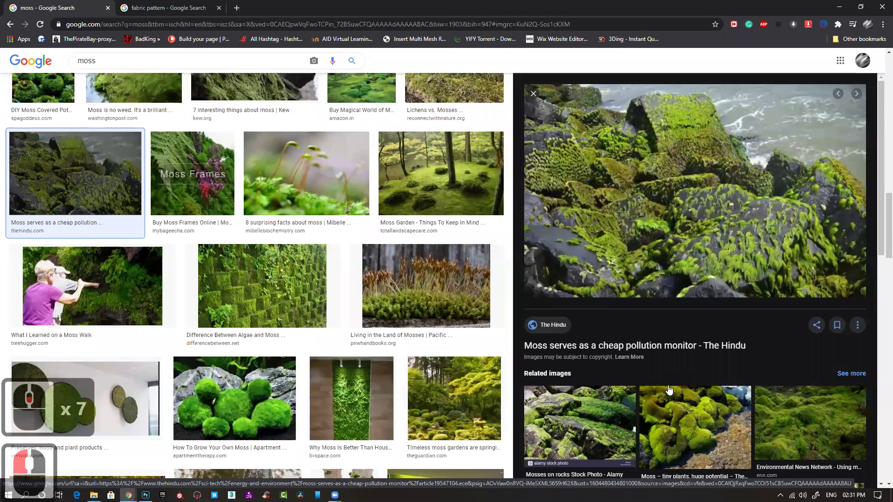
click(696, 380)
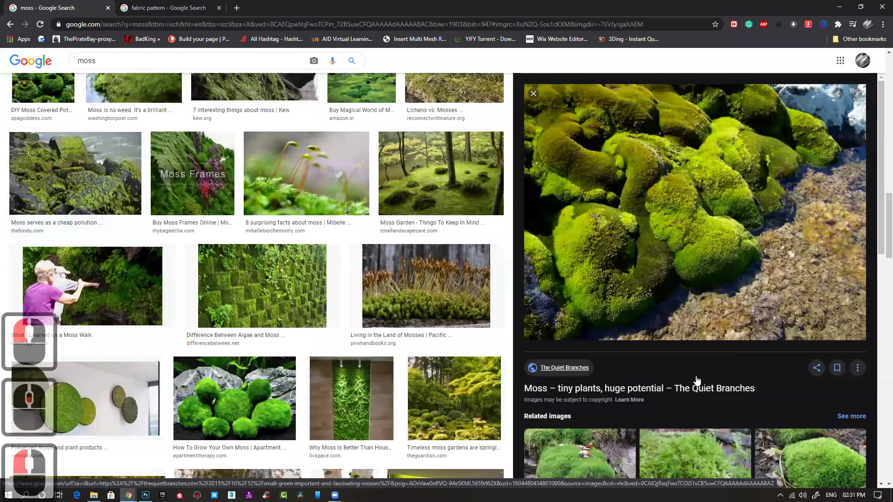
right_click(688, 200)
click(737, 305)
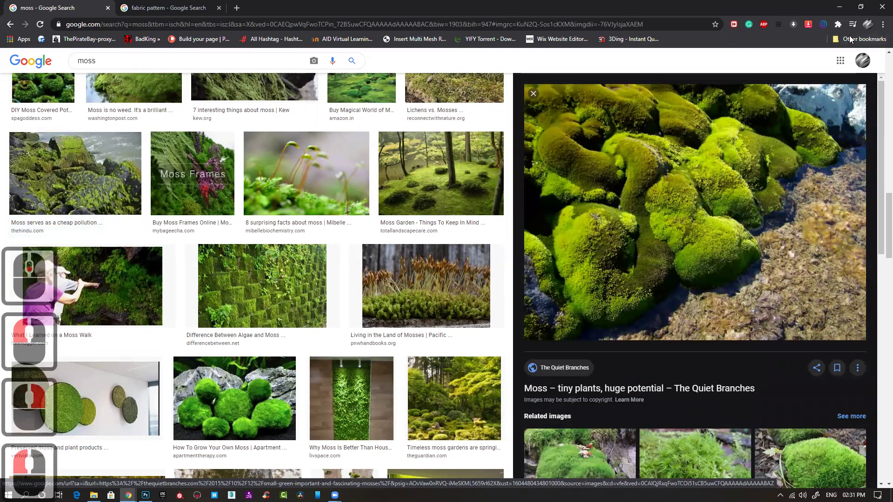
click(838, 10)
key(ctrl+v)
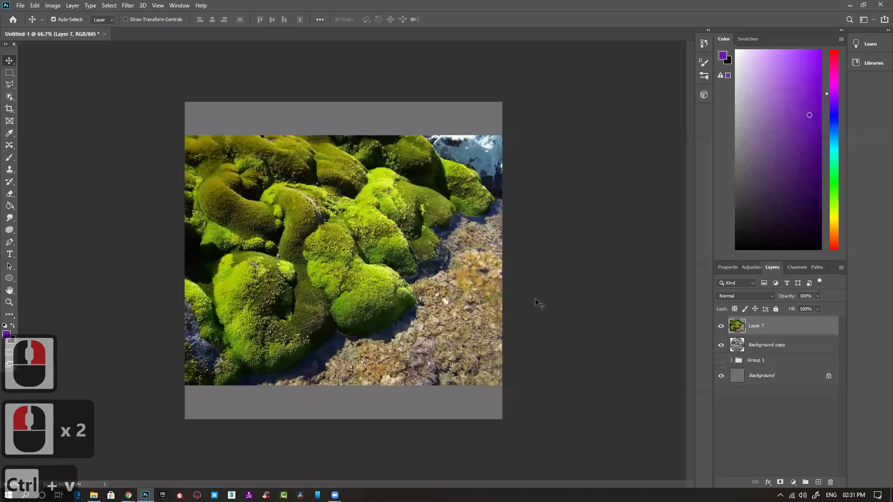
Clip the moss layer to the rock sphere, and move it upward and rotate it clockwise over the sphere.
alt+click(762, 337)
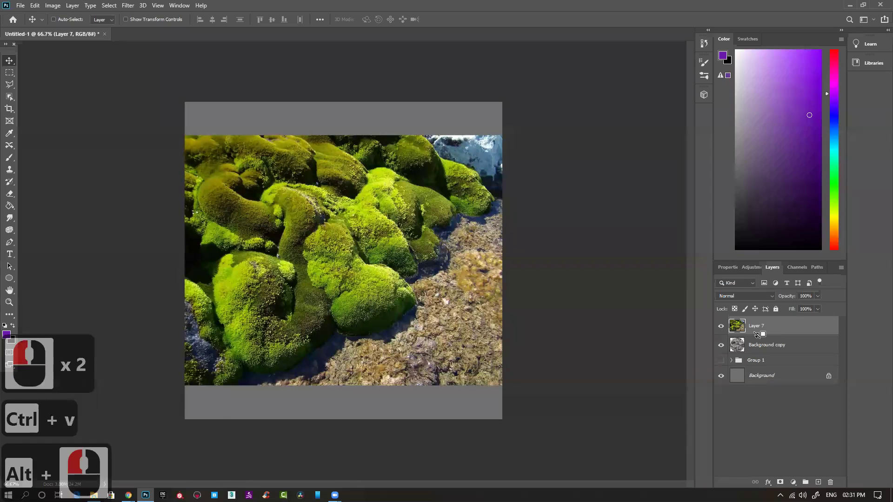
drag(356, 285, 358, 232)
key(v)
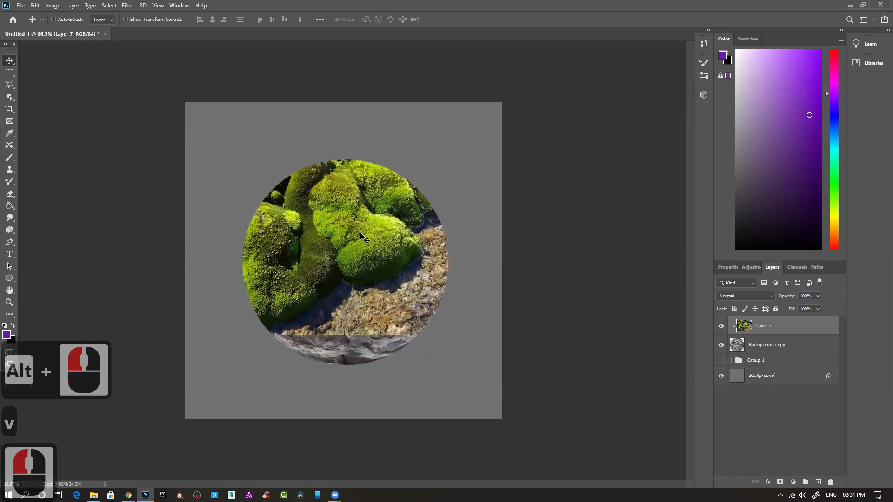
key(ctrl+t)
drag(559, 211, 600, 281)
mouse_move(356, 245)
mouse_down()
mouse_move(368, 235)
mouse_move(359, 242)
mouse_up()
double_click(360, 241)
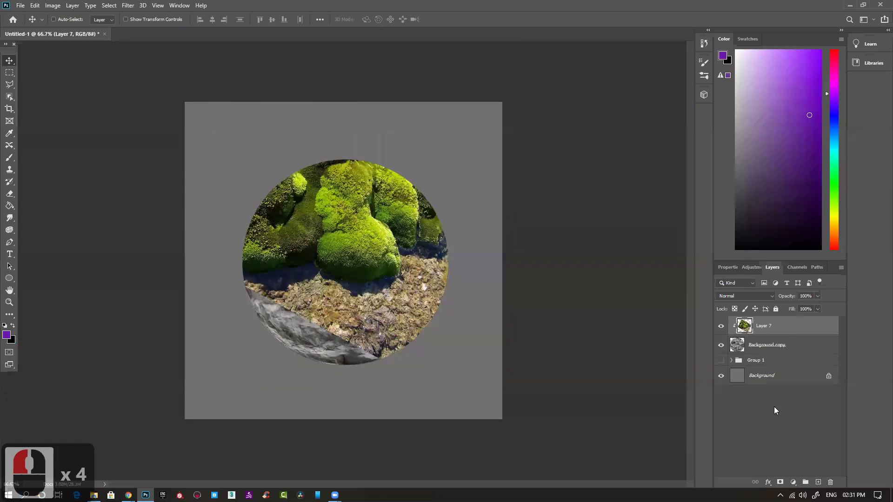
Release the moss layer from its clipping mask and add a layer mask to it for brushing.
alt+click(777, 333)
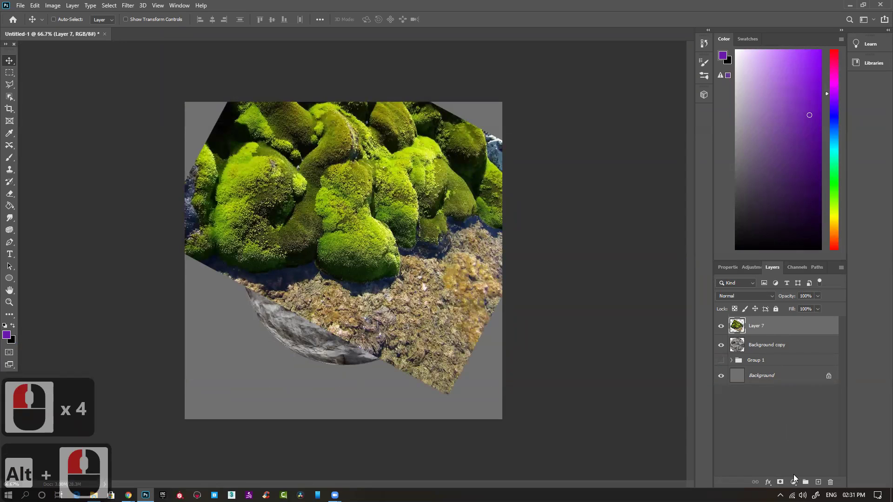
click(781, 483)
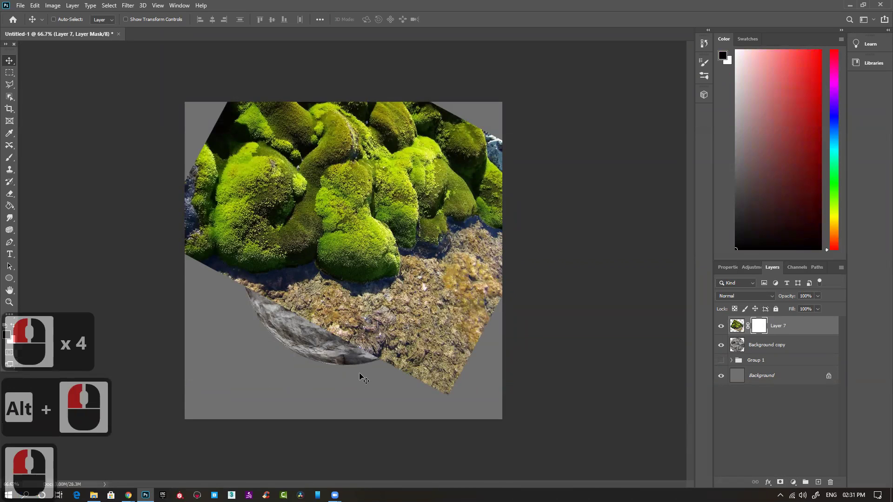
key(b)
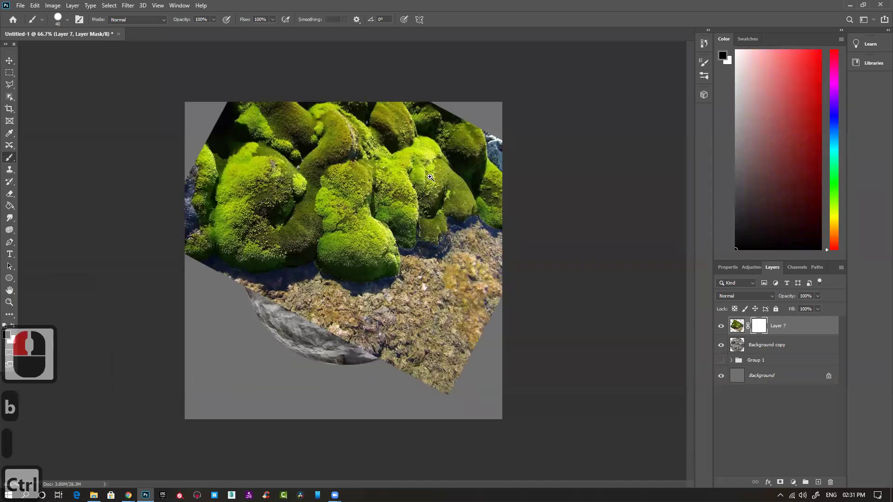
Paint black on the moss layer's mask to hide the background above and beside the front moss mounds.
scroll(421, 173, up, 1)
mouse_move(141, 358)
mouse_down()
mouse_move(188, 359)
mouse_move(152, 328)
mouse_move(136, 282)
mouse_move(152, 191)
mouse_move(169, 160)
mouse_move(198, 142)
mouse_move(190, 126)
mouse_move(167, 117)
mouse_move(140, 152)
mouse_move(162, 150)
mouse_move(158, 112)
mouse_move(130, 188)
mouse_move(140, 185)
mouse_move(105, 246)
mouse_move(109, 217)
mouse_move(112, 279)
mouse_move(125, 265)
mouse_move(132, 236)
mouse_up()
mouse_move(146, 321)
mouse_down()
mouse_move(130, 336)
mouse_move(142, 347)
mouse_move(100, 299)
mouse_move(111, 338)
mouse_up()
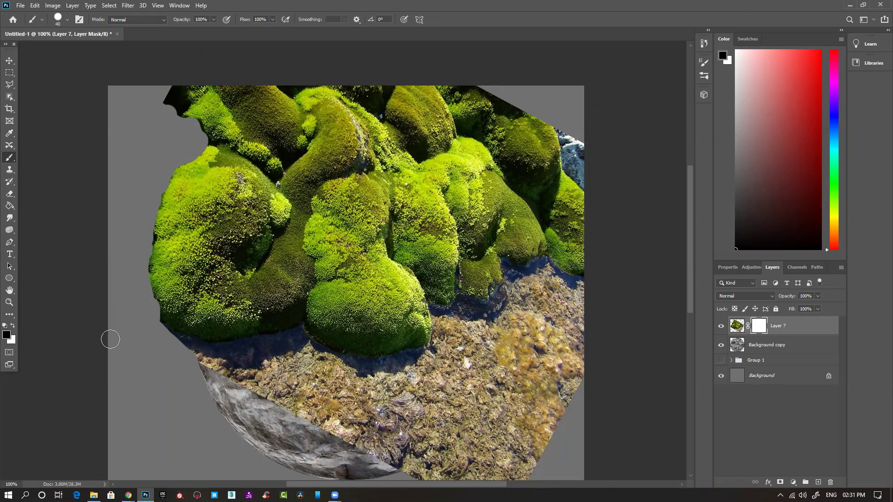
drag(171, 238, 126, 353)
mouse_move(165, 252)
mouse_down()
mouse_move(229, 286)
mouse_move(280, 245)
mouse_move(360, 275)
mouse_move(405, 248)
mouse_move(429, 246)
mouse_move(451, 259)
mouse_move(495, 319)
mouse_move(542, 298)
mouse_move(498, 304)
mouse_move(463, 252)
mouse_move(522, 250)
mouse_move(505, 262)
mouse_move(479, 253)
mouse_move(537, 273)
mouse_move(536, 284)
mouse_move(483, 233)
mouse_move(435, 241)
mouse_move(480, 225)
mouse_move(440, 246)
mouse_move(383, 242)
mouse_move(352, 256)
mouse_move(392, 257)
mouse_move(372, 254)
mouse_move(360, 235)
mouse_move(482, 214)
mouse_move(279, 221)
mouse_move(465, 207)
mouse_move(205, 205)
mouse_move(213, 195)
mouse_move(135, 209)
mouse_move(279, 225)
mouse_move(144, 225)
mouse_move(156, 238)
mouse_move(223, 256)
mouse_move(264, 241)
mouse_move(244, 246)
mouse_up()
click(561, 287)
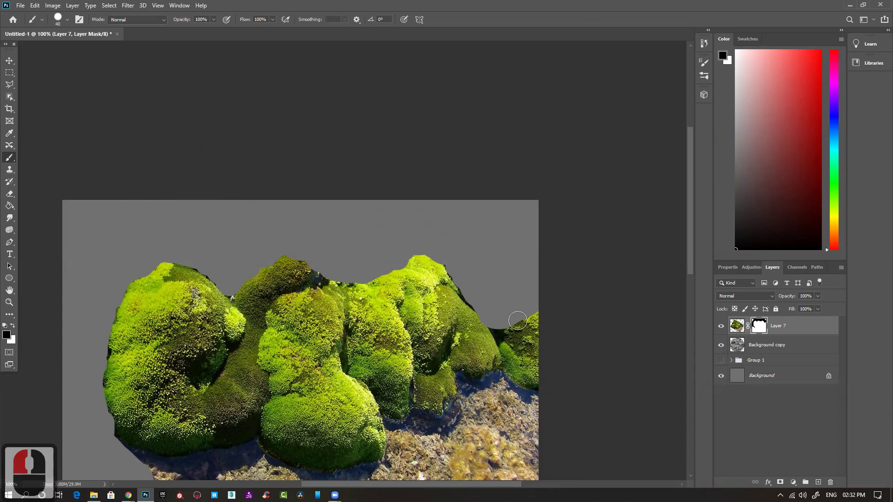
mouse_move(500, 335)
mouse_down()
mouse_move(508, 371)
mouse_move(512, 327)
mouse_move(548, 312)
mouse_move(528, 370)
mouse_move(518, 346)
mouse_move(520, 388)
mouse_up()
Mask out the gravelly ground below the moss mounds with a larger black brush, uncovering the rock sphere.
scroll(607, 364, down, 5)
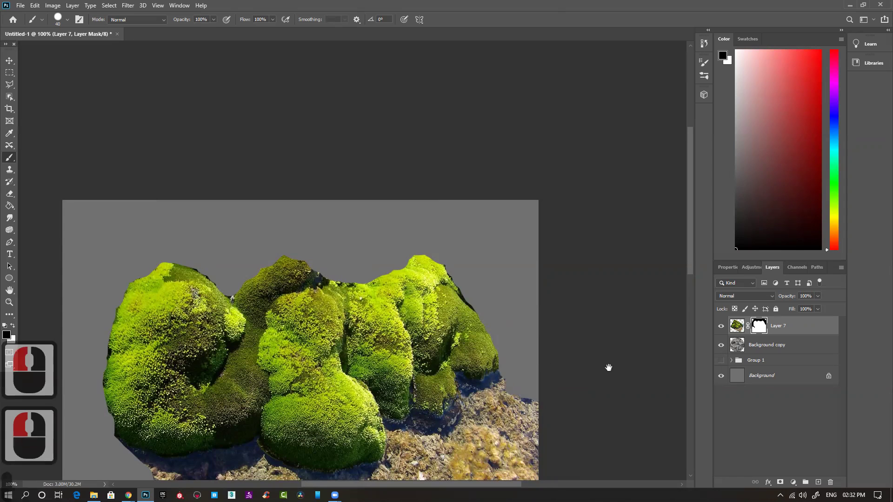
scroll(554, 215, right, 4)
scroll(456, 244, right, 3)
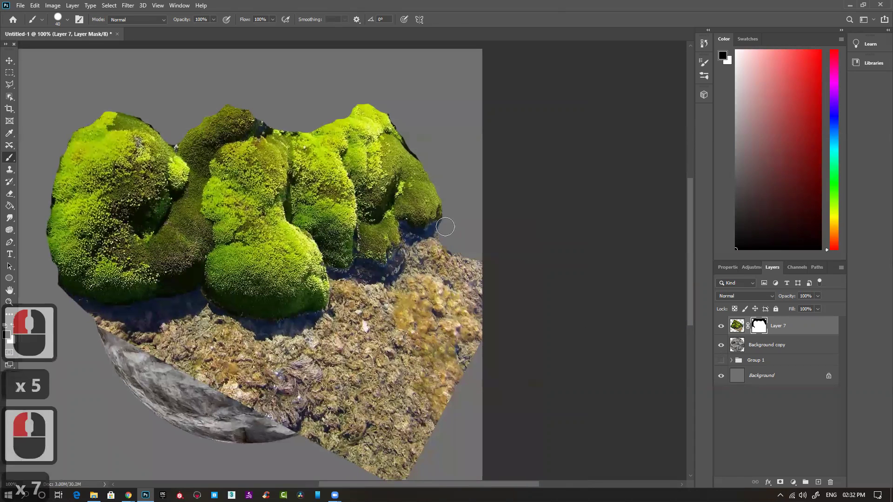
mouse_move(414, 237)
mouse_down()
mouse_move(396, 279)
mouse_move(357, 272)
mouse_move(341, 279)
mouse_move(332, 316)
mouse_move(267, 334)
mouse_move(213, 320)
mouse_move(197, 301)
mouse_move(101, 316)
mouse_move(105, 323)
mouse_move(66, 312)
mouse_move(53, 285)
mouse_move(58, 298)
mouse_move(93, 314)
mouse_move(189, 304)
mouse_move(162, 319)
mouse_move(93, 329)
mouse_move(211, 323)
mouse_move(116, 346)
mouse_move(248, 341)
mouse_move(205, 359)
mouse_move(209, 368)
mouse_move(242, 370)
mouse_move(288, 312)
mouse_move(286, 342)
mouse_move(238, 381)
mouse_move(219, 388)
mouse_move(202, 381)
mouse_move(370, 449)
mouse_move(243, 393)
mouse_move(338, 408)
mouse_move(470, 465)
mouse_move(377, 399)
mouse_move(249, 349)
mouse_move(351, 365)
mouse_move(464, 415)
mouse_move(468, 362)
mouse_move(504, 263)
mouse_move(441, 355)
mouse_move(427, 278)
mouse_move(346, 320)
mouse_move(344, 339)
mouse_move(416, 291)
mouse_move(445, 294)
mouse_move(391, 339)
mouse_move(435, 359)
mouse_up()
key(bracketright)
key(bracketright)
key(bracketright)
key(bracketright)
key(bracketright)
key(ctrl+minus)
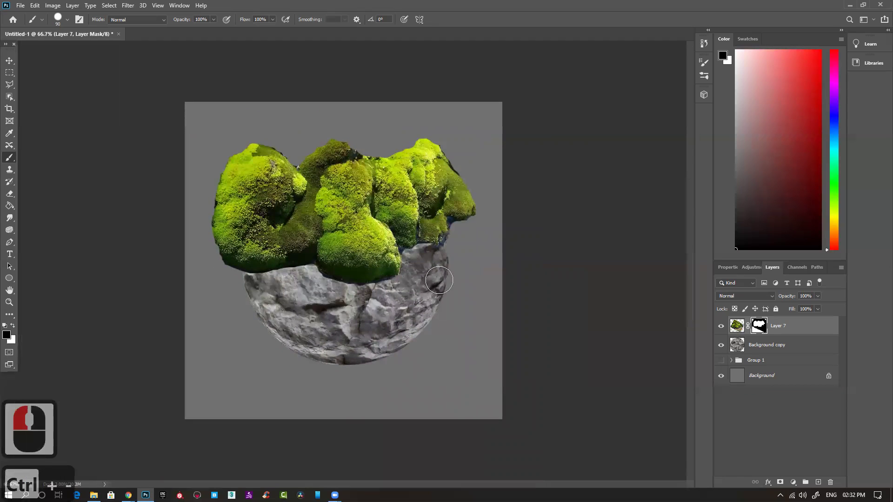
Mask out the leftover water and uneven edges around the rightmost moss mounds using a smaller black brush.
ctrl+click(434, 358)
ctrl+click(454, 275)
key(bracketleft)
key(bracketleft)
key(bracketleft)
key(bracketleft)
key(bracketleft)
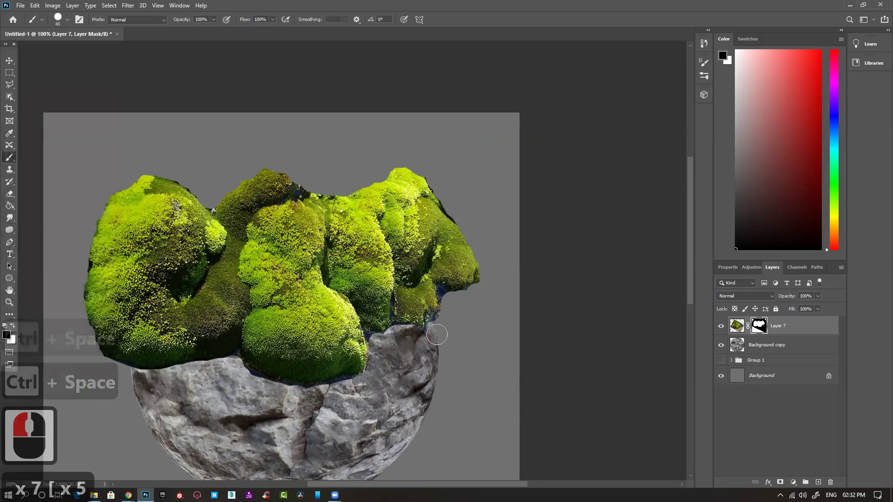
ctrl+click(442, 321)
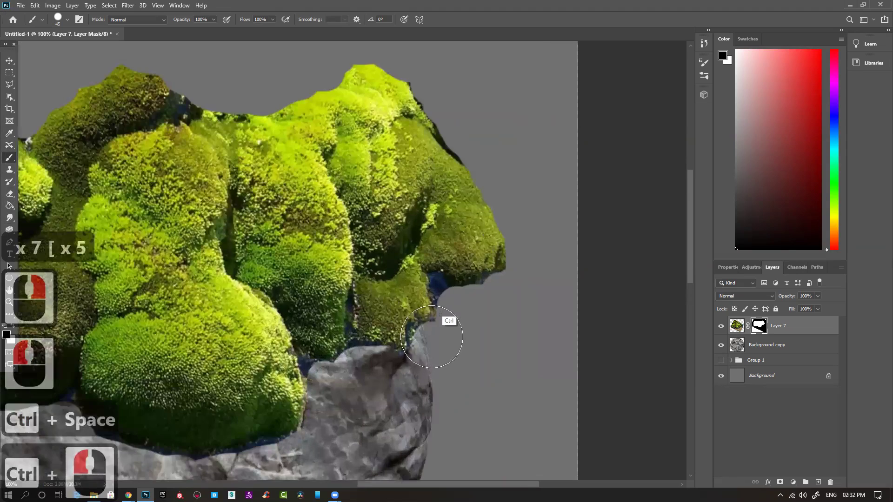
ctrl+click(444, 310)
key(bracketleft)
key(bracketleft)
key(bracketleft)
key(bracketleft)
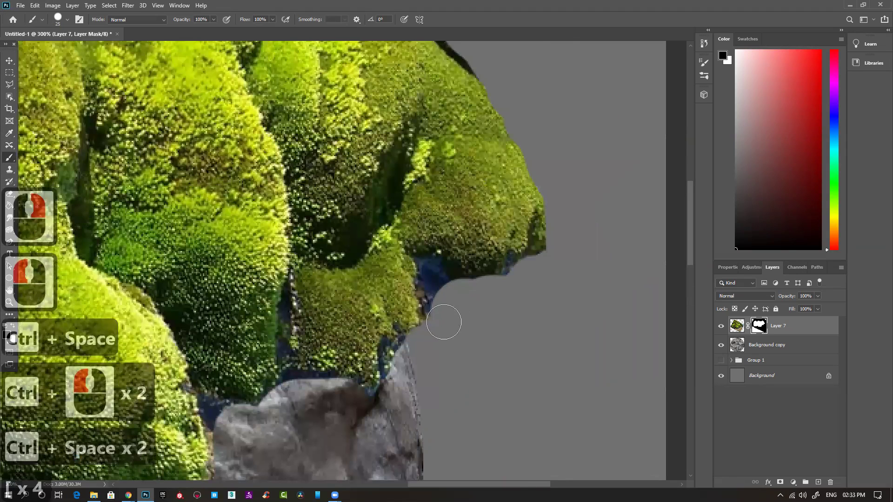
click(428, 272)
mouse_move(423, 271)
mouse_down()
mouse_move(427, 318)
mouse_move(420, 258)
mouse_move(433, 260)
mouse_move(444, 283)
mouse_move(438, 297)
mouse_move(451, 281)
mouse_move(477, 288)
mouse_move(509, 280)
mouse_move(531, 261)
mouse_move(547, 202)
mouse_up()
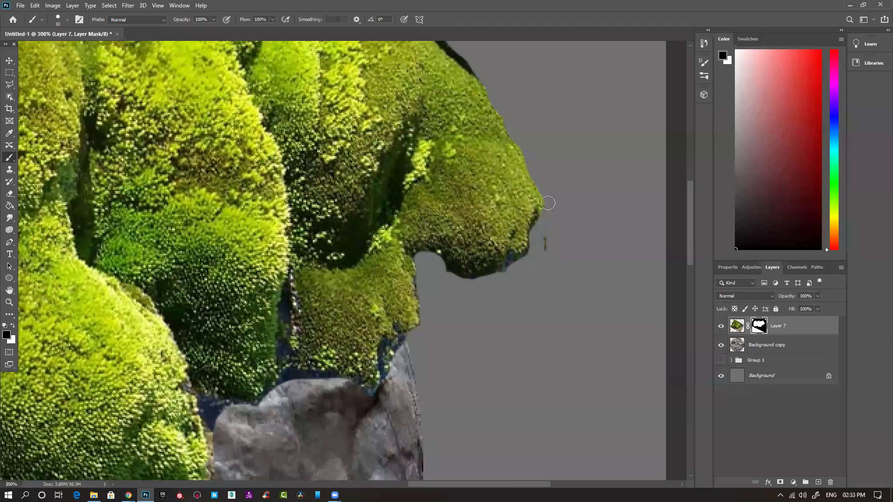
drag(422, 335, 423, 296)
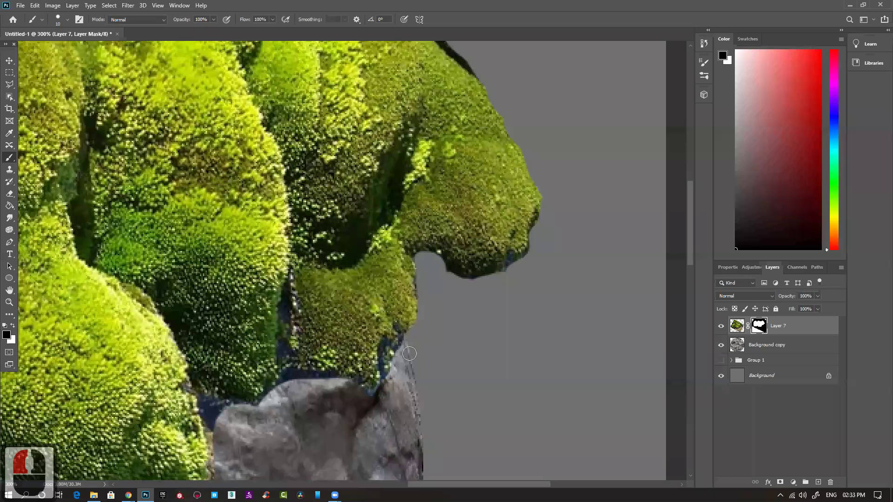
Mask away the upper outer part of the left moss mound, outlining the new edge finely and clearing the rest with a larger brush.
key(ctrl+minus)
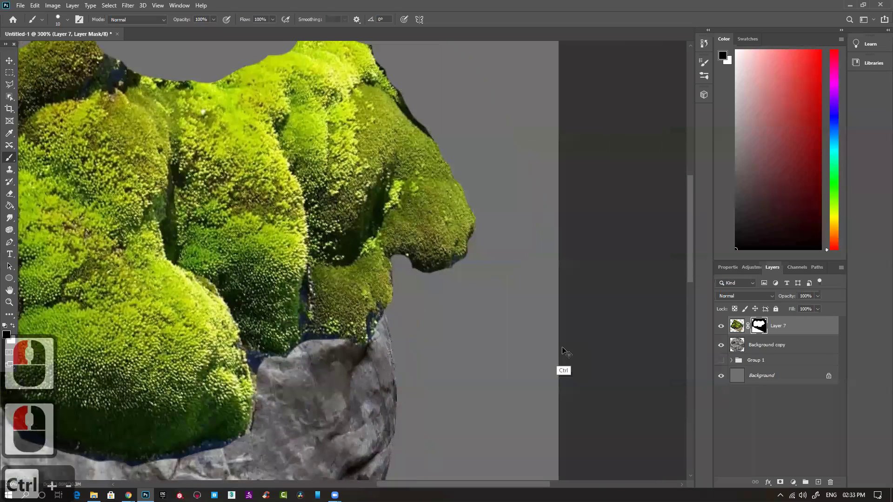
mouse_move(322, 171)
mouse_down()
mouse_move(358, 195)
mouse_move(334, 182)
mouse_move(266, 187)
mouse_move(267, 209)
mouse_move(242, 227)
mouse_move(267, 198)
mouse_up()
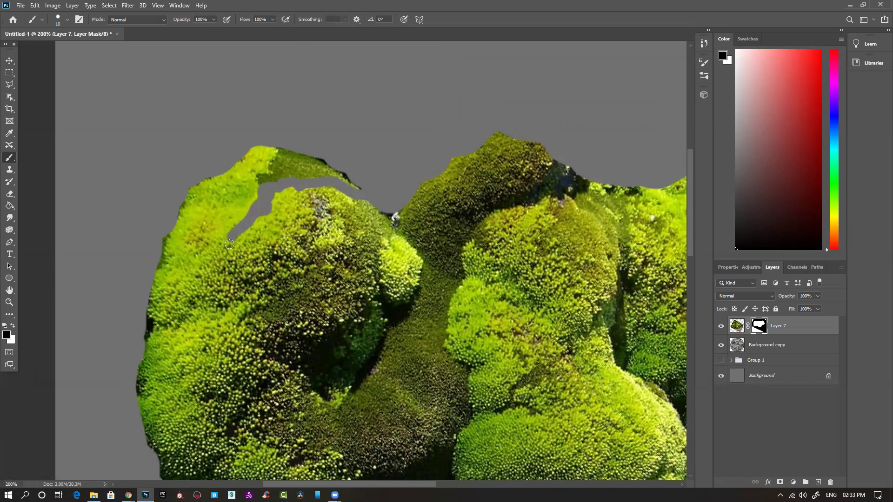
mouse_move(191, 314)
mouse_down()
mouse_move(180, 324)
mouse_move(166, 308)
mouse_move(193, 286)
mouse_move(136, 312)
mouse_move(168, 309)
mouse_move(207, 240)
mouse_move(251, 191)
mouse_move(304, 157)
mouse_move(289, 166)
mouse_move(356, 170)
mouse_move(313, 153)
mouse_move(223, 175)
mouse_move(160, 293)
mouse_move(200, 165)
mouse_up()
key(bracketright)
key(bracketright)
key(bracketright)
key(bracketright)
key(bracketright)
key(bracketright)
drag(177, 349, 189, 229)
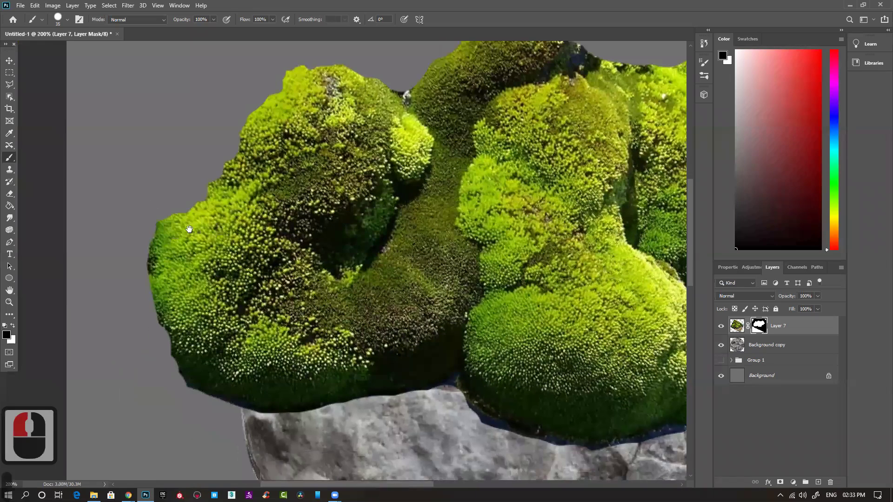
Mask out the dark water along the underside of the left moss mound with a smaller black brush, clearing the leftover scraps beside it.
mouse_move(170, 365)
mouse_down()
mouse_move(181, 339)
mouse_move(217, 343)
mouse_move(229, 354)
mouse_up()
key(bracketleft)
key(bracketleft)
key(bracketleft)
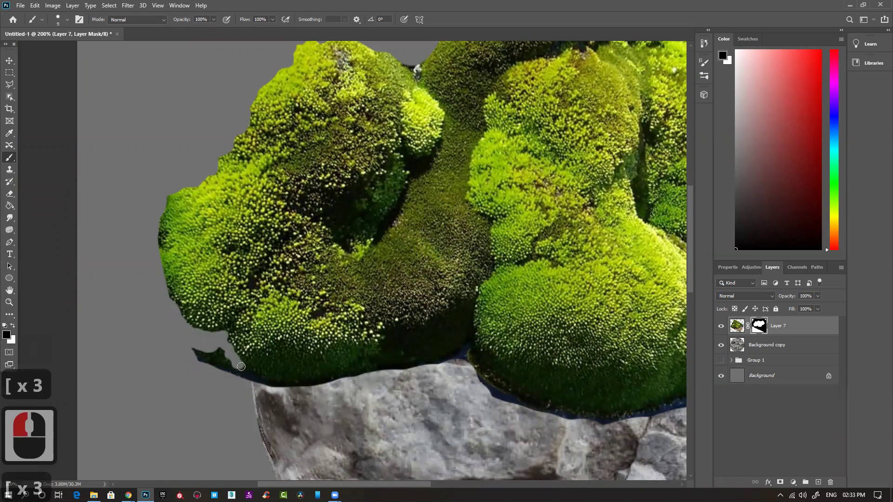
mouse_move(274, 384)
mouse_down()
mouse_move(386, 363)
mouse_move(456, 360)
mouse_up()
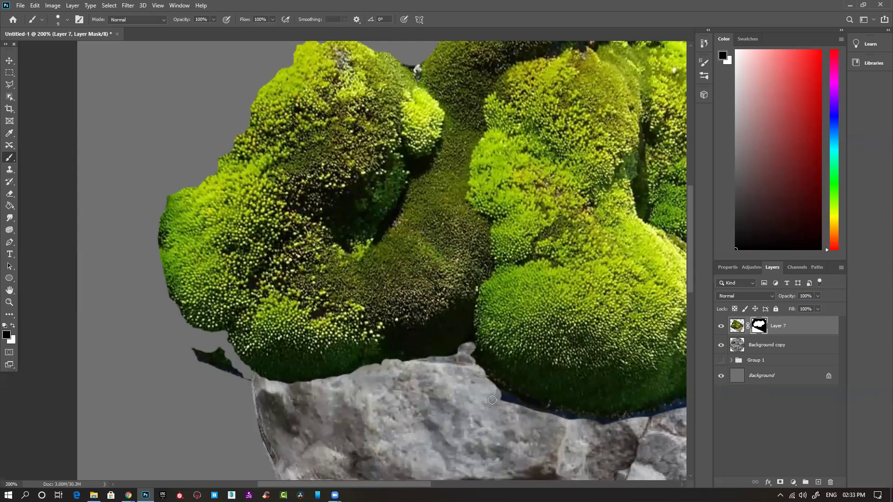
drag(513, 401, 542, 409)
click(246, 370)
mouse_move(195, 354)
mouse_down()
mouse_move(228, 365)
mouse_move(199, 361)
mouse_up()
Mask out the remaining water along the undersides of the central and right moss mounds, exposing the rock beneath them.
key(ctrl+minus)
key(ctrl+minus)
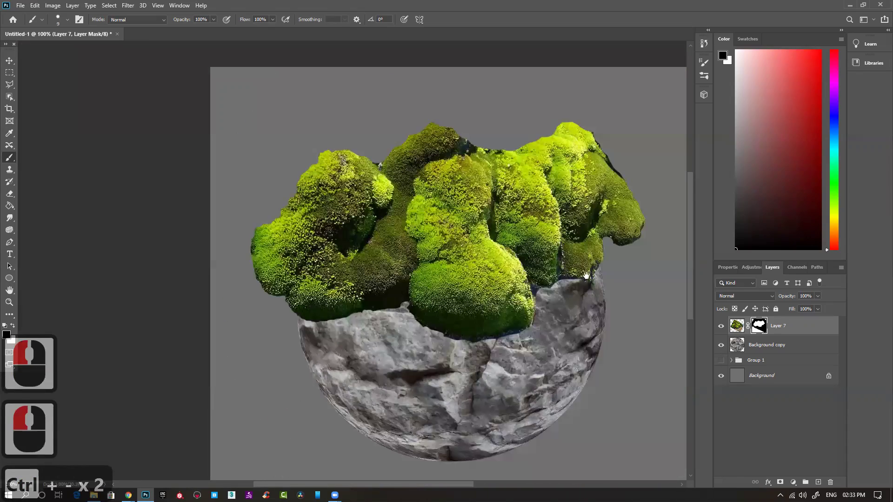
ctrl+click(585, 276)
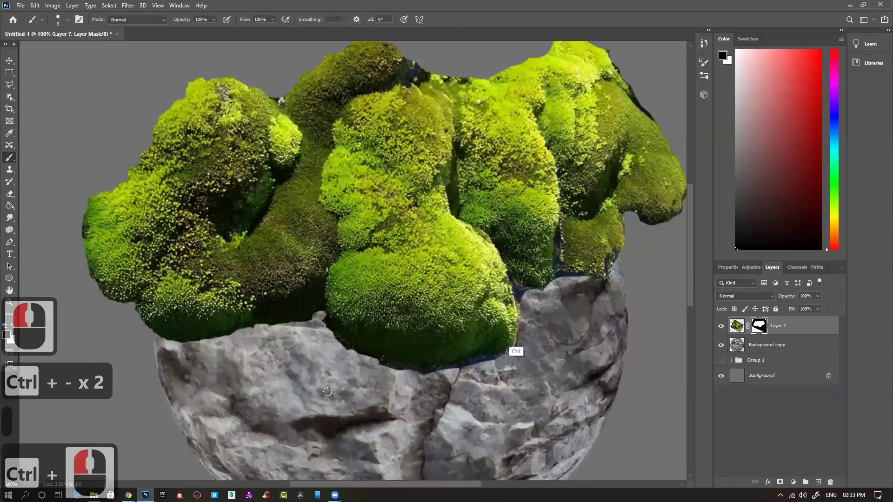
ctrl+click(327, 391)
mouse_move(325, 387)
mouse_down()
mouse_move(382, 398)
mouse_move(473, 377)
mouse_up()
mouse_move(518, 343)
mouse_down()
mouse_move(606, 325)
mouse_move(561, 297)
mouse_move(512, 312)
mouse_move(499, 289)
mouse_move(546, 290)
mouse_move(560, 266)
mouse_move(584, 271)
mouse_move(566, 275)
mouse_move(621, 277)
mouse_up()
Mask out the dark fringe along the upper outer edge of the rightmost moss mounds, enlarging the brush for the wider leftovers.
drag(651, 239, 525, 282)
scroll(526, 257, right, 6)
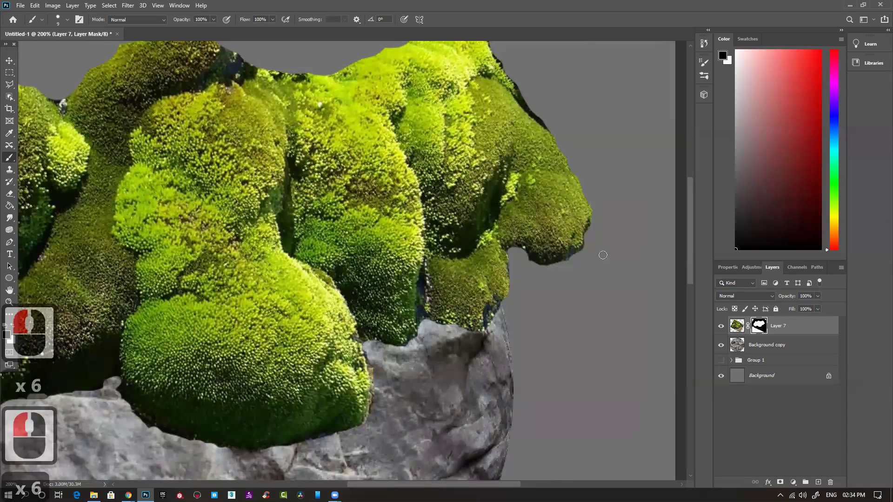
scroll(540, 225, up, 4)
mouse_move(521, 224)
mouse_down()
mouse_move(444, 197)
mouse_move(403, 169)
mouse_move(366, 179)
mouse_move(327, 171)
mouse_move(316, 152)
mouse_move(368, 158)
mouse_move(399, 135)
mouse_move(455, 119)
mouse_move(399, 120)
mouse_move(425, 148)
mouse_move(391, 153)
mouse_move(423, 155)
mouse_move(423, 167)
mouse_move(461, 183)
mouse_move(500, 187)
mouse_move(469, 140)
mouse_up()
key(bracketright)
key(bracketright)
key(bracketright)
key(bracketright)
key(bracketright)
key(bracketright)
key(bracketright)
key(bracketleft)
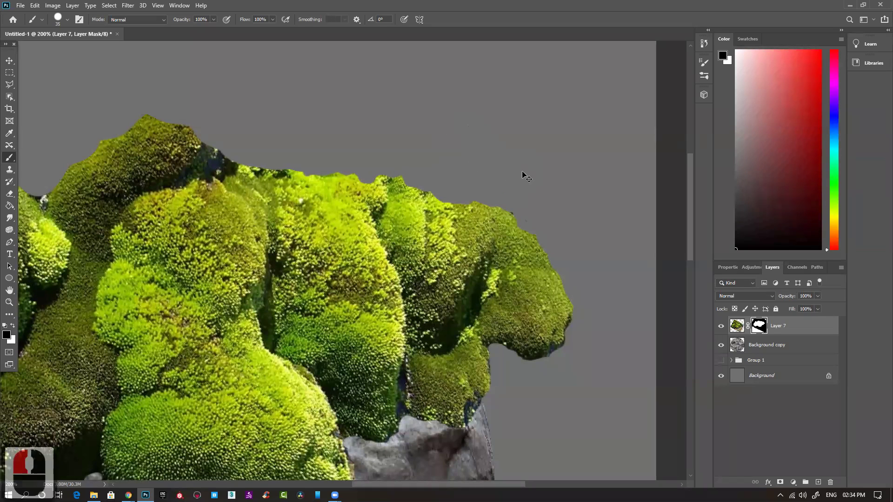
Duplicate the masked moss layer, disable the mask on the copy, and make the copy's image content active.
key(ctrl+minus)
key(ctrl+minus)
key(ctrl+minus)
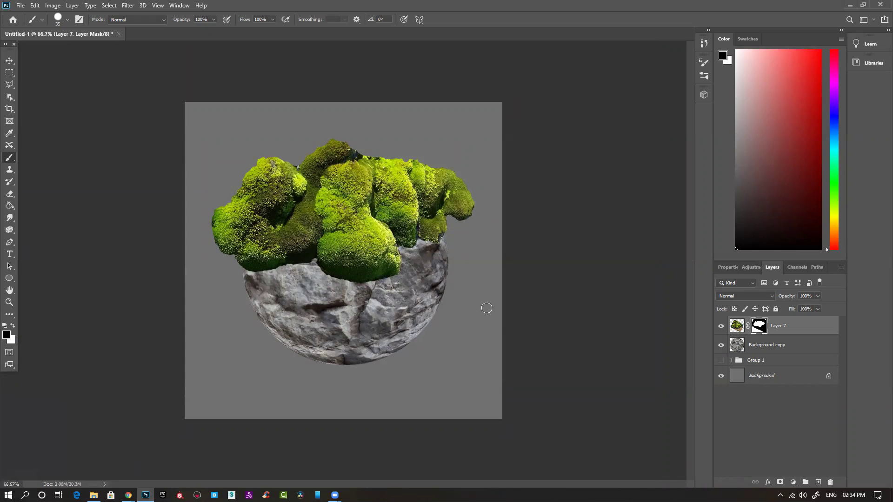
key(ctrl)
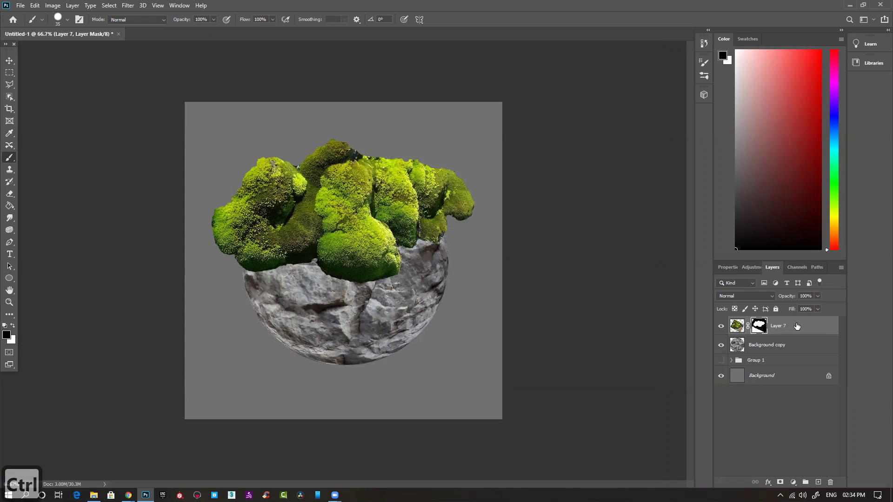
key(ctrl+j)
alt+click(758, 325)
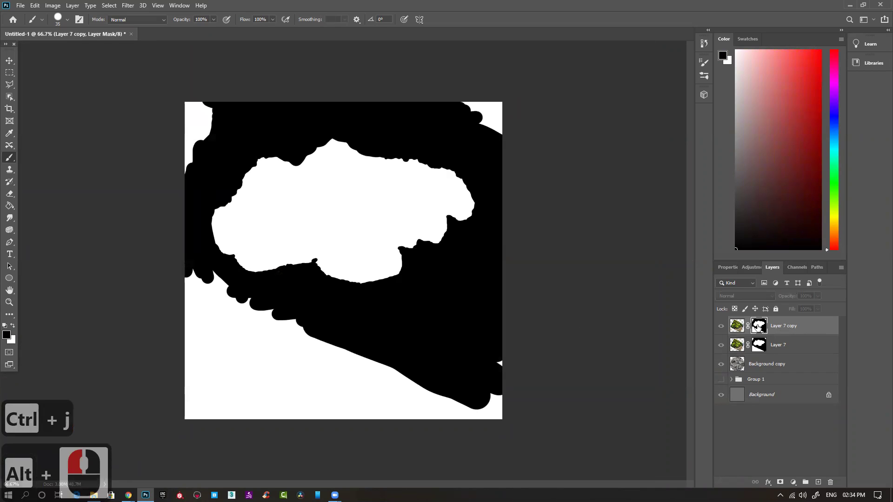
right_click(759, 326)
click(784, 330)
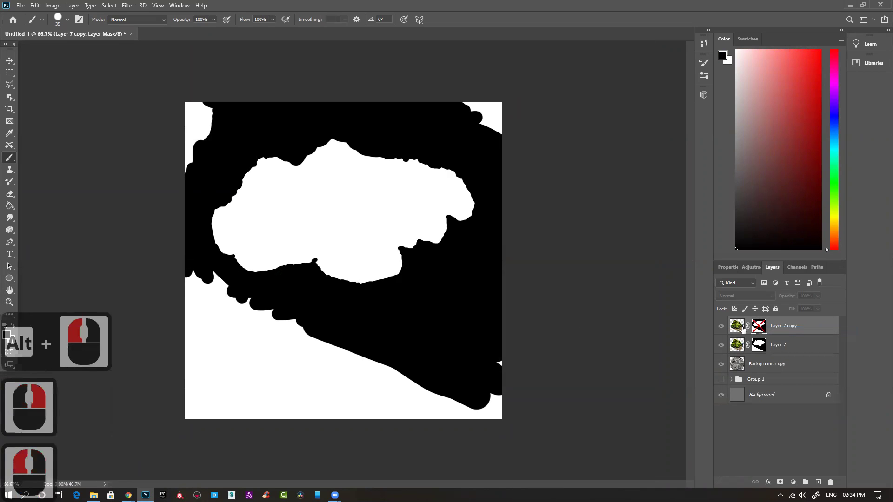
click(737, 326)
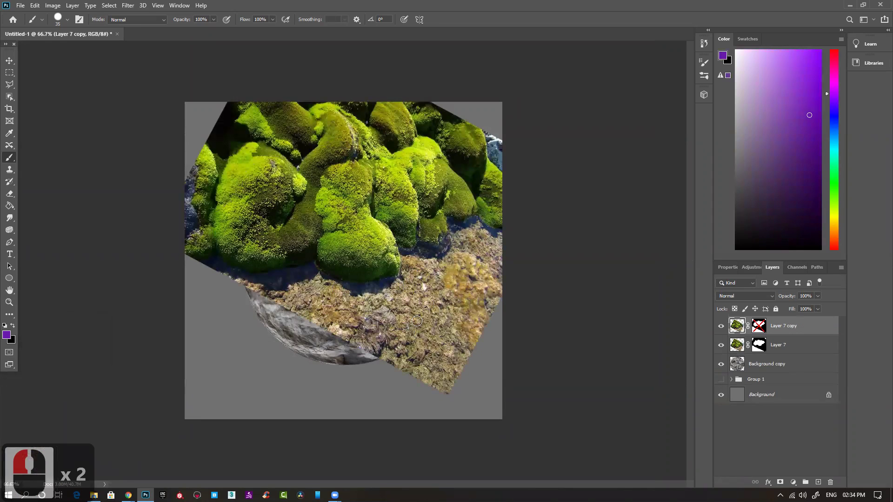
Outline the brown gravelly ground below the moss mounds with a polygonal lasso selection, leaving out the moss and water.
ctrl+click(440, 335)
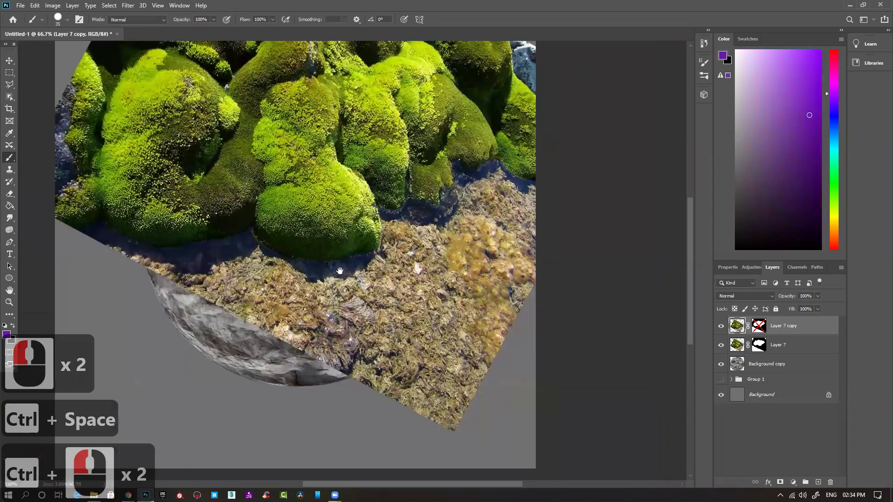
ctrl+click(462, 302)
ctrl+click(462, 301)
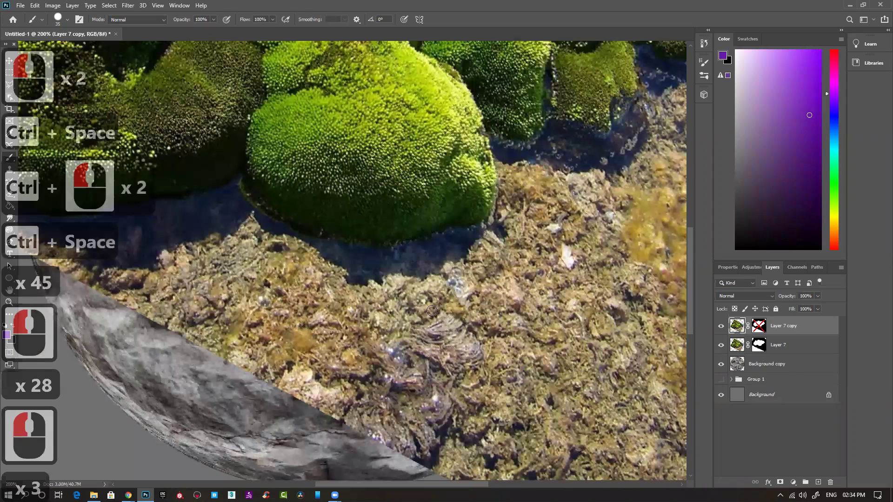
key(ctrl+minus)
key(ctrl+minus)
click(9, 73)
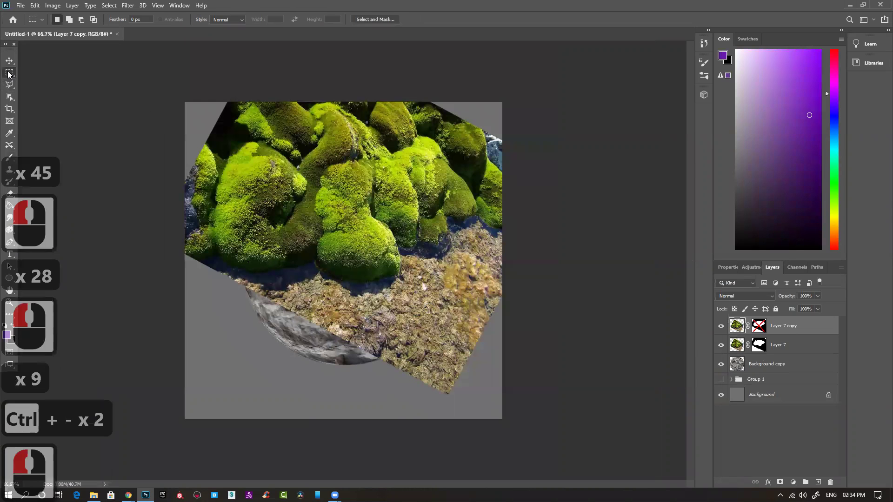
ctrl+click(312, 267)
ctrl+click(218, 210)
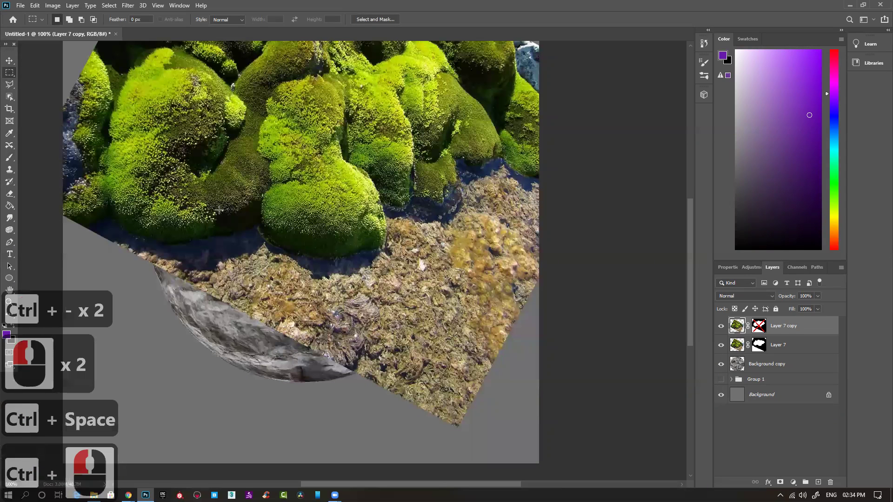
key(l)
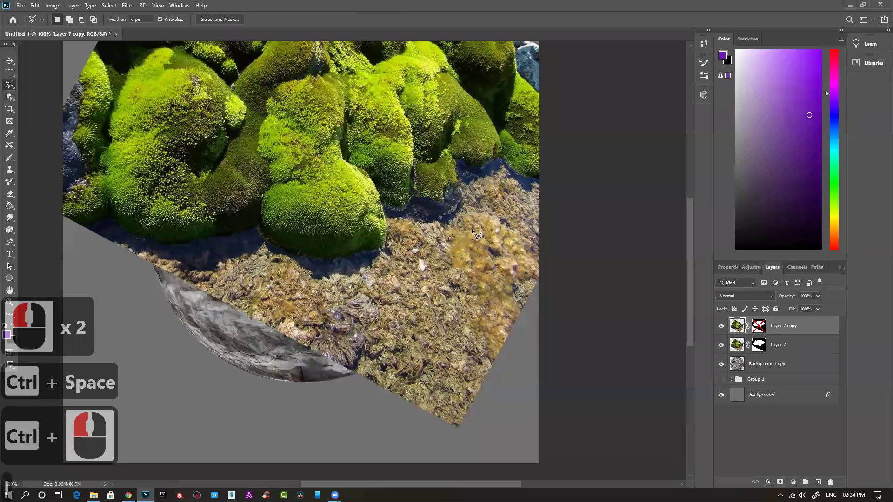
click(497, 320)
click(465, 230)
click(395, 218)
click(394, 251)
click(367, 278)
click(326, 280)
click(273, 277)
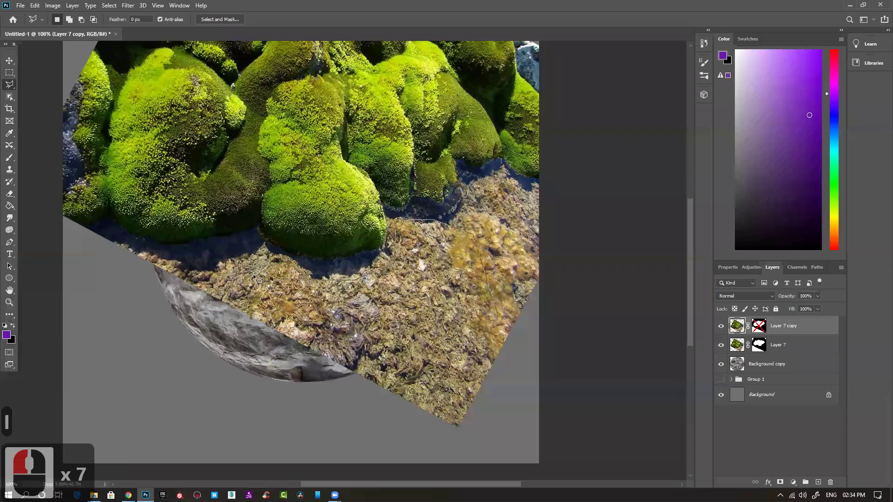
click(361, 457)
click(517, 449)
click(544, 404)
double_click(527, 330)
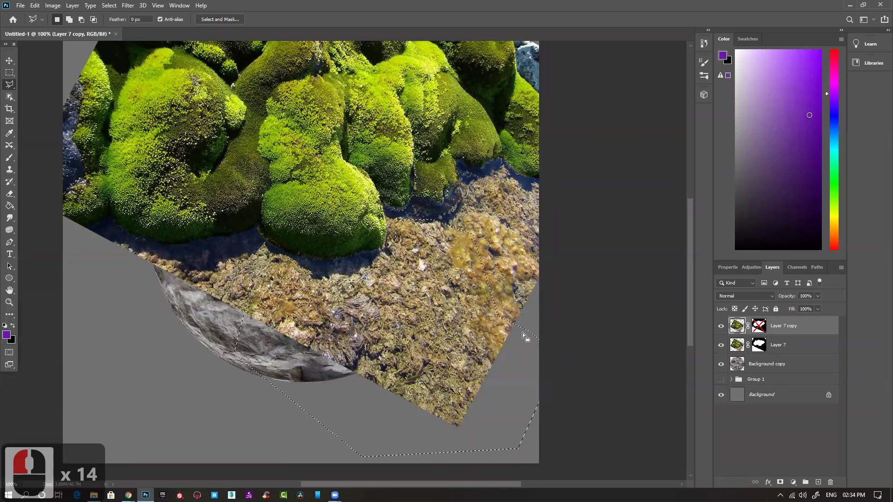
Copy the selected gravel to a new layer, delete the duplicate moss layer, and select the gravel layer.
click(737, 330)
key(ctrl+j)
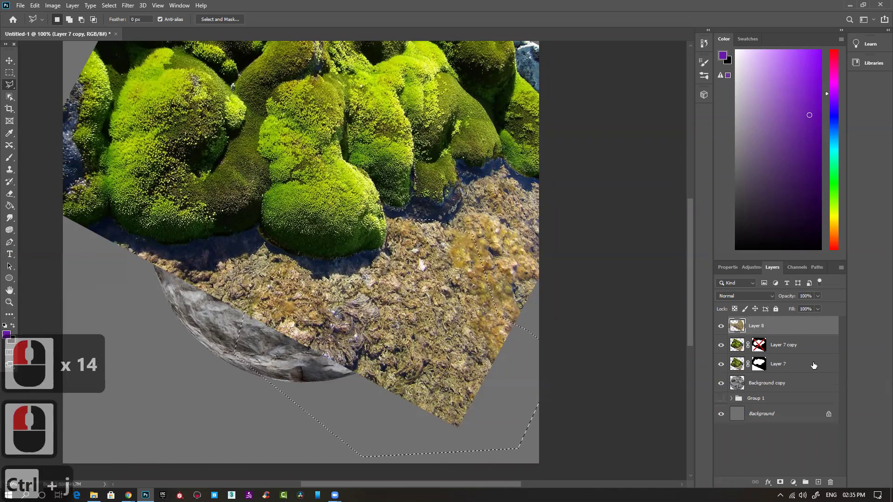
click(797, 346)
key(Delete)
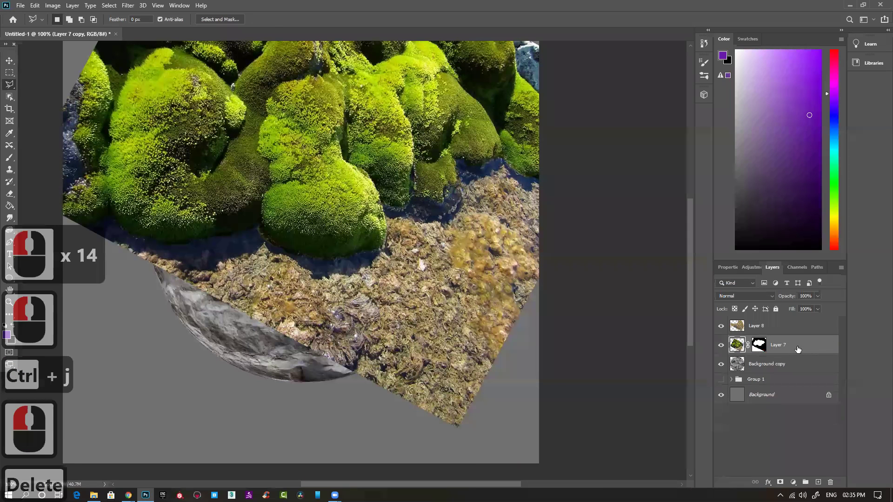
click(757, 328)
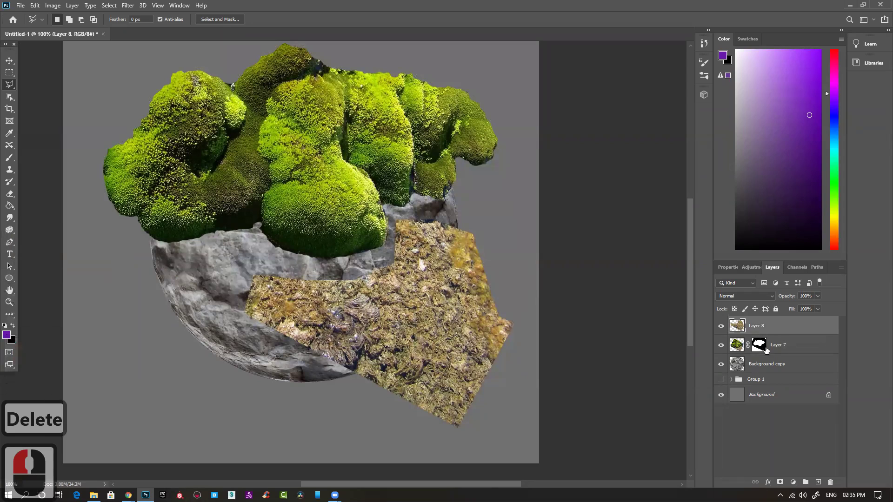
Apply Match Color to the rock sphere layer Background copy, using Untitled-1 as the source and Layer 8 as the source layer.
click(769, 365)
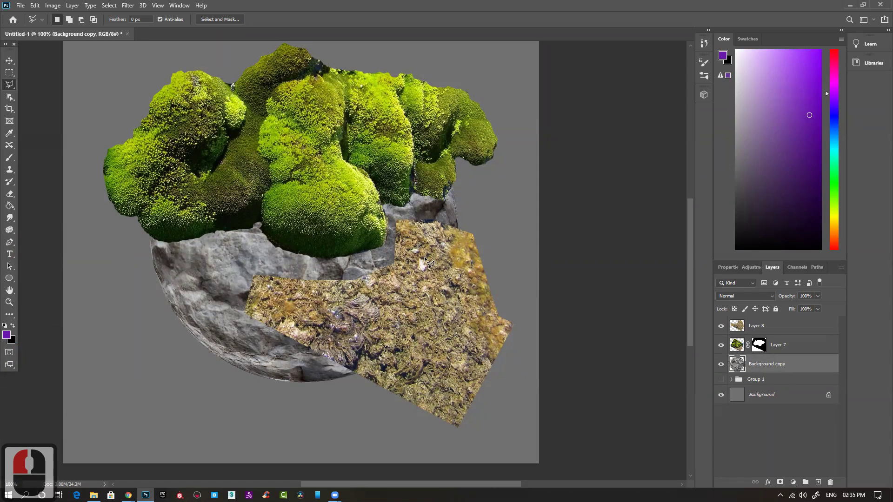
click(52, 5)
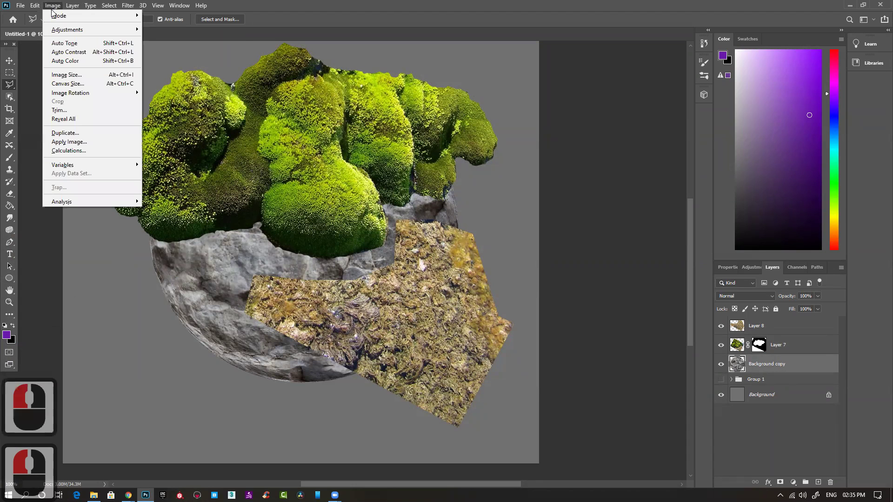
mouse_move(67, 29)
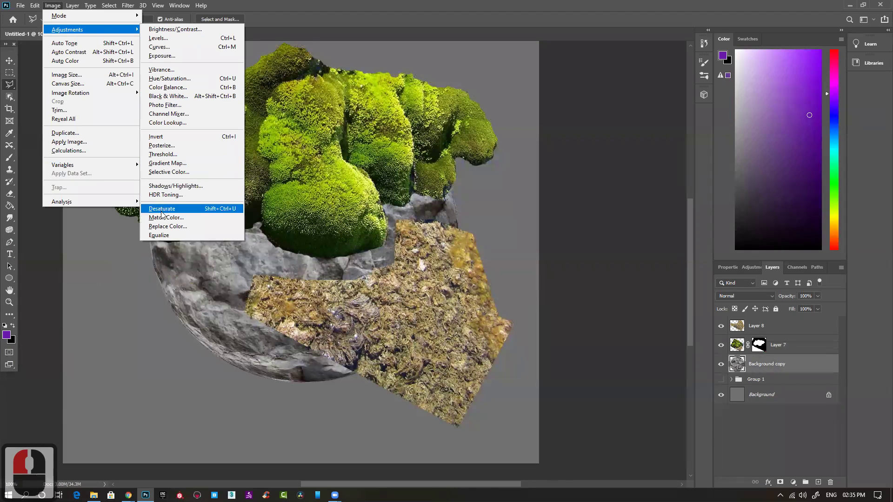
click(179, 222)
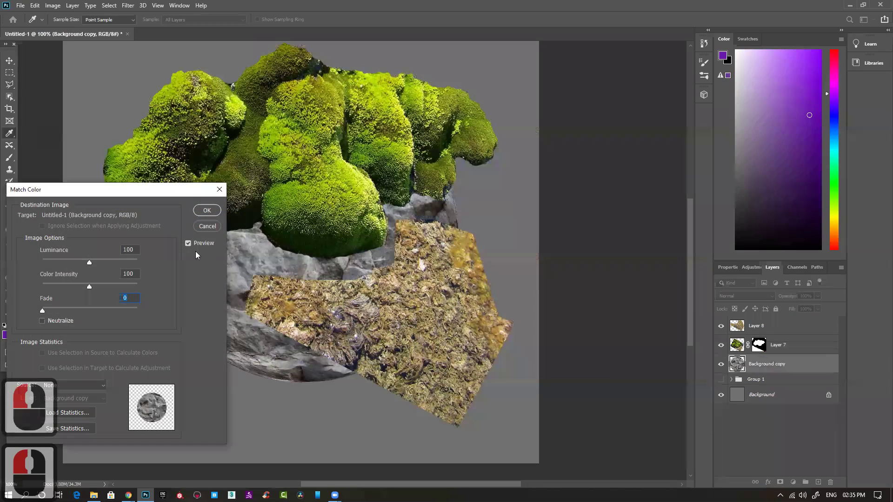
drag(163, 190, 587, 83)
click(483, 277)
click(495, 291)
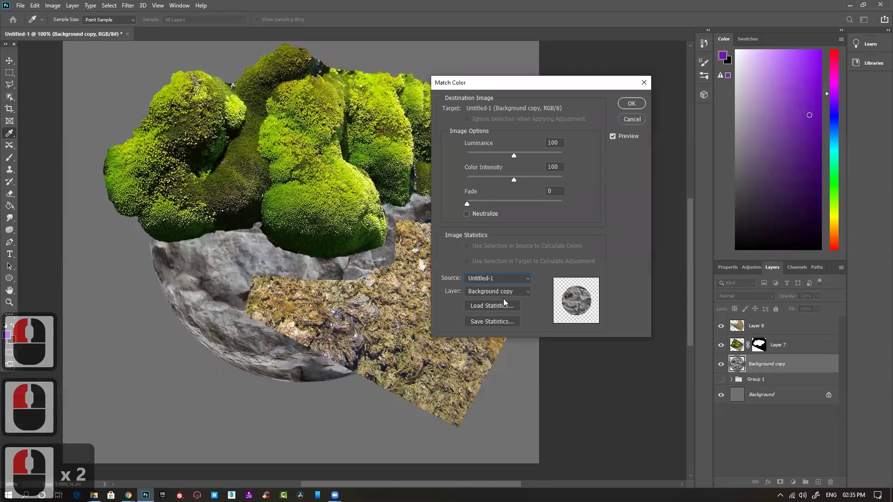
click(493, 291)
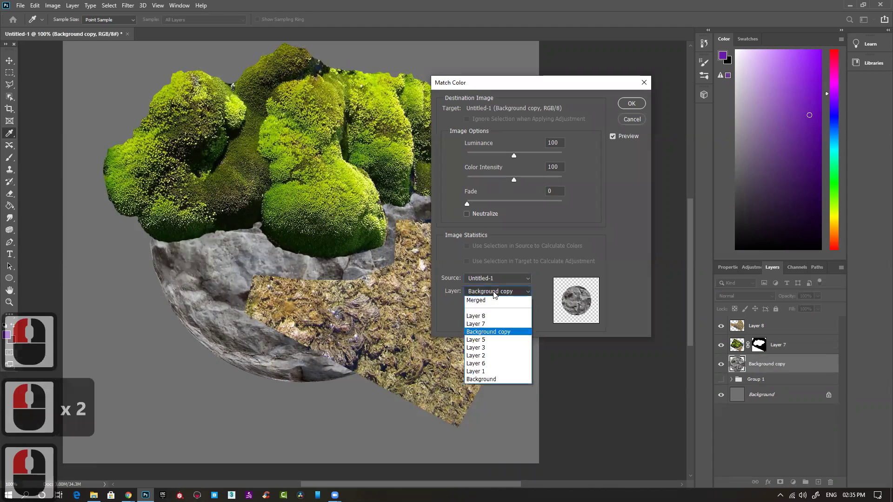
click(489, 316)
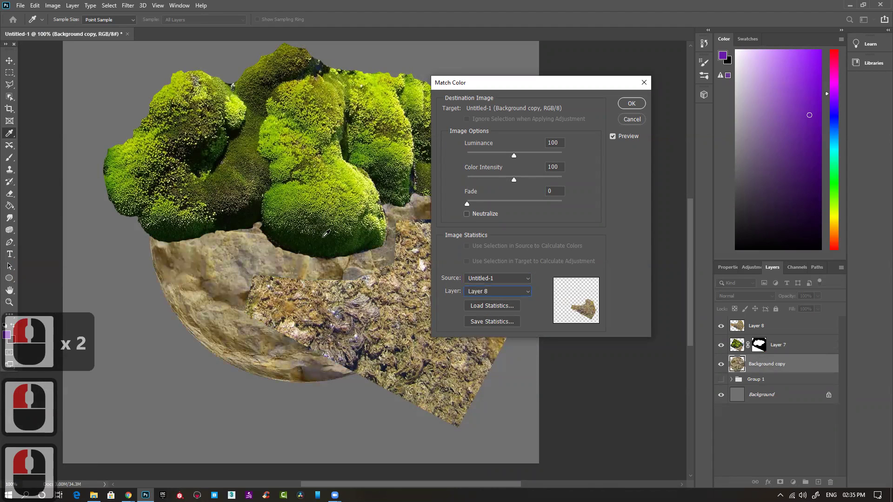
click(631, 103)
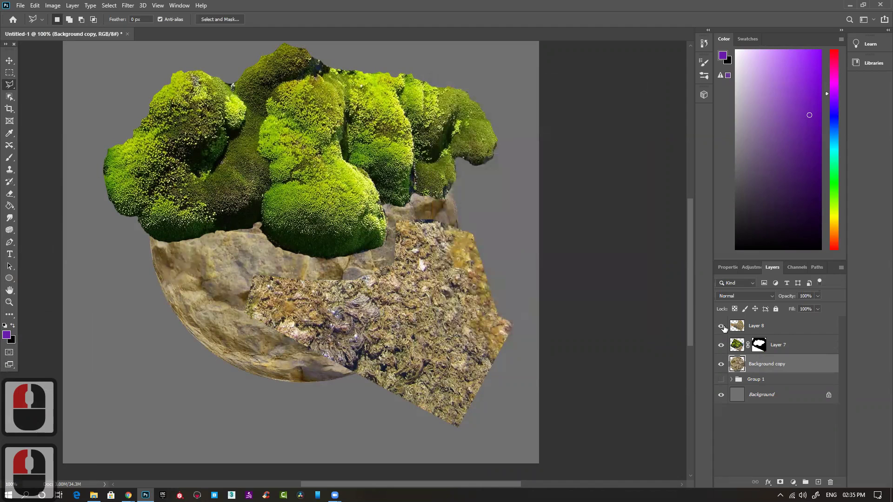
Toggle the gravel sample layer's visibility to check the recoloured sphere, and delete the sample layer.
click(720, 327)
click(721, 327)
click(721, 327)
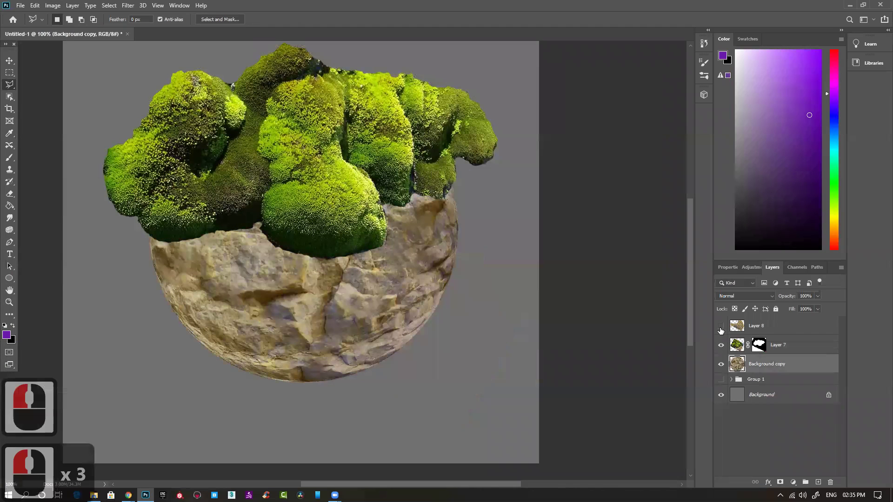
click(773, 328)
key(Delete)
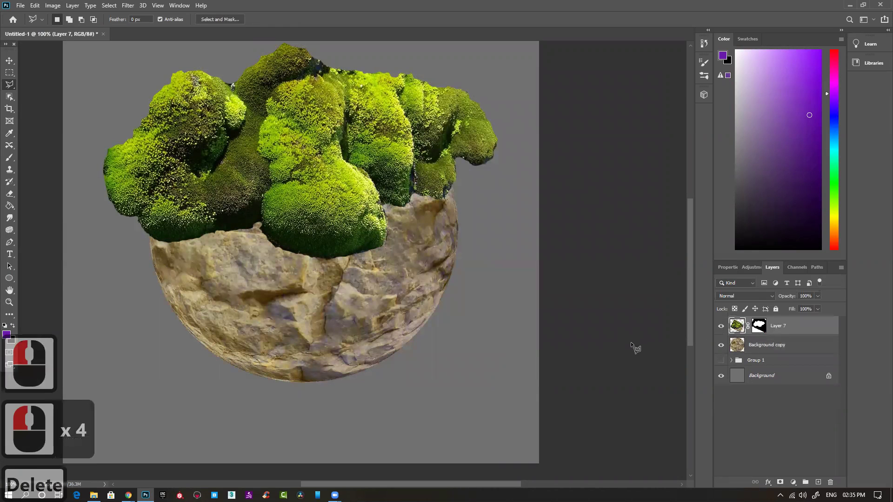
Add an empty layer above the moss and load a combined selection from the rock sphere's outline and the moss layer's mask.
key(ctrl+minus)
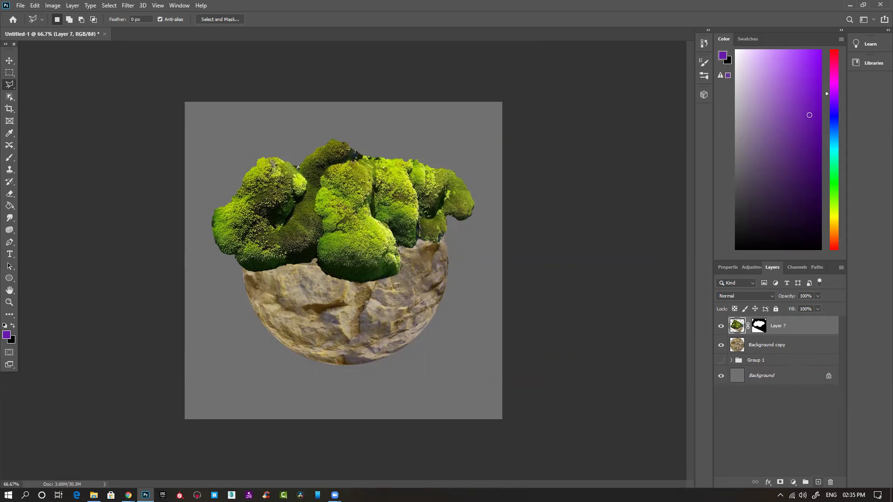
click(818, 482)
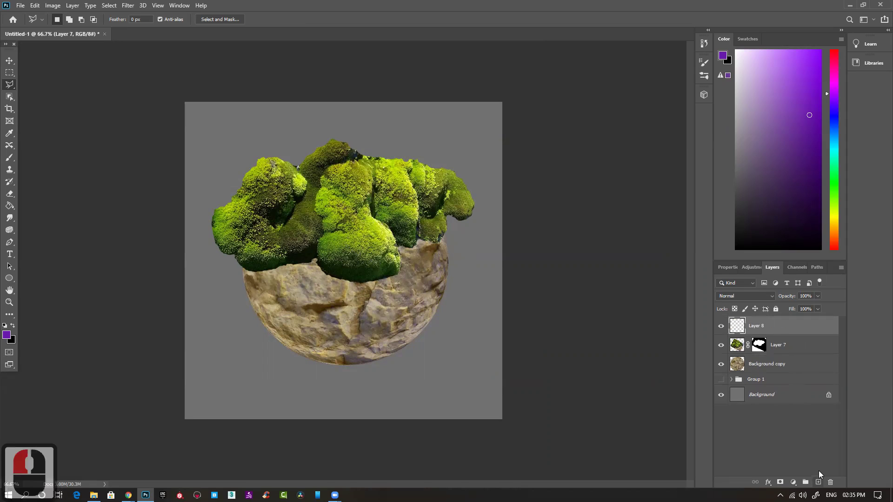
ctrl+click(738, 366)
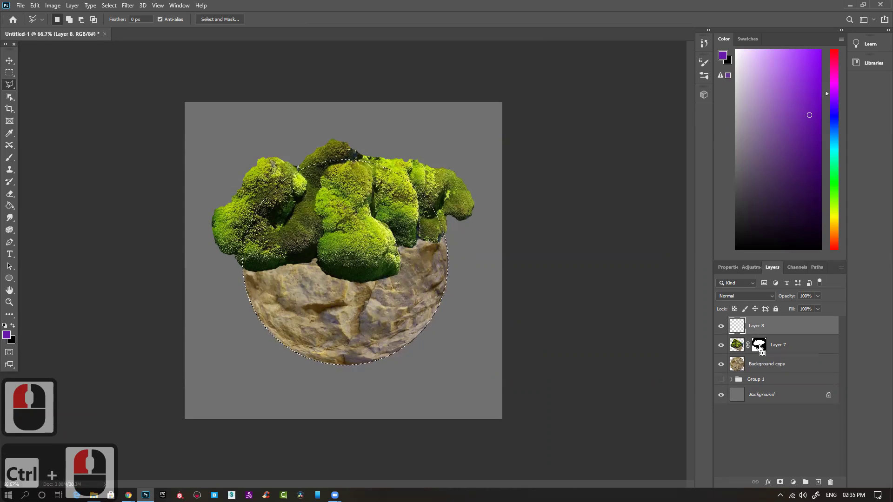
ctrl+click(761, 352)
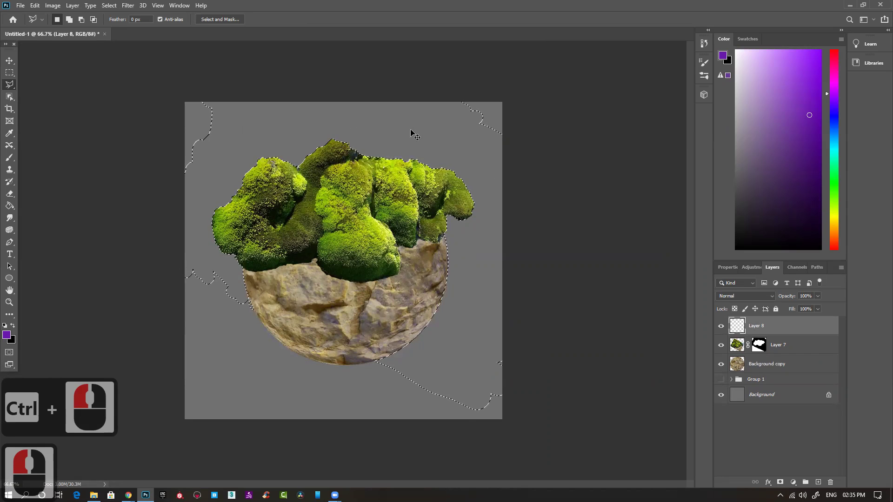
Load the moss layer's mask as the only active selection.
ctrl+click(761, 348)
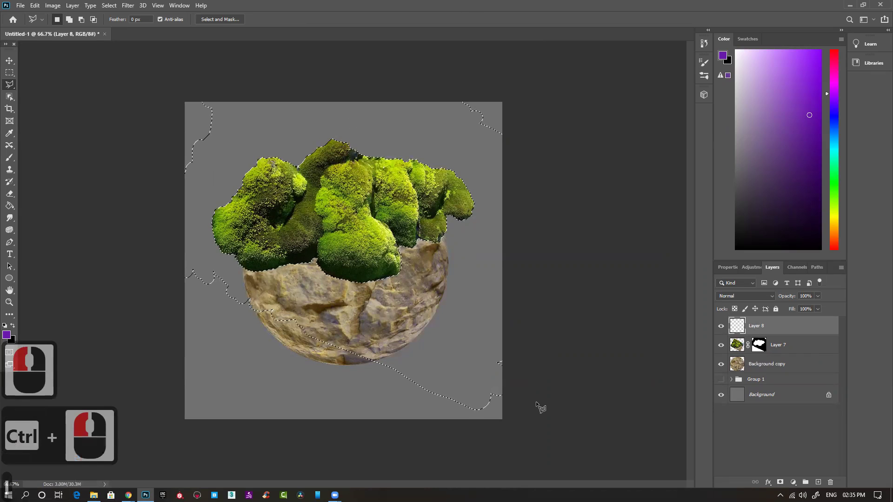
key(alt)
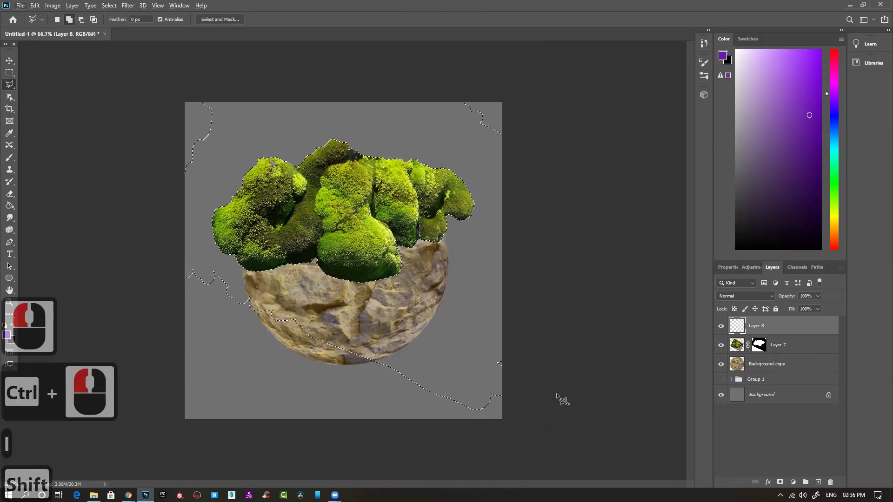
shift+click(551, 386)
shift+click(509, 327)
shift+click(414, 327)
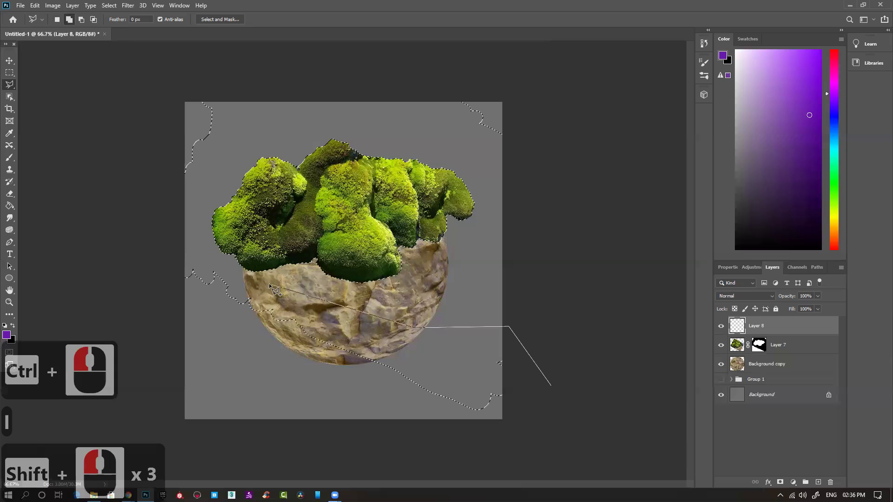
shift+click(171, 244)
shift+click(115, 360)
shift+click(127, 444)
shift+click(319, 456)
shift+click(361, 459)
shift+click(525, 450)
click(550, 386)
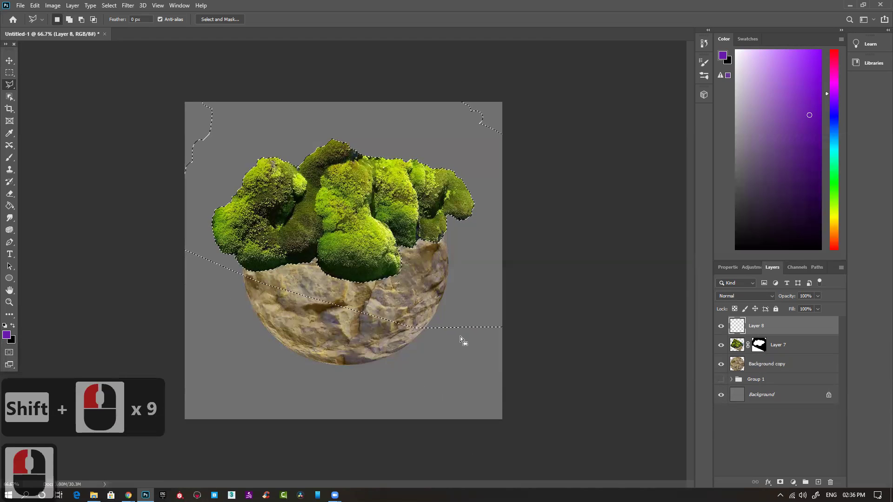
key(ctrl+z)
Subtract the stray region below the moss from the selection with a polygonal lasso outline across the rock sphere's lower half.
alt+click(503, 419)
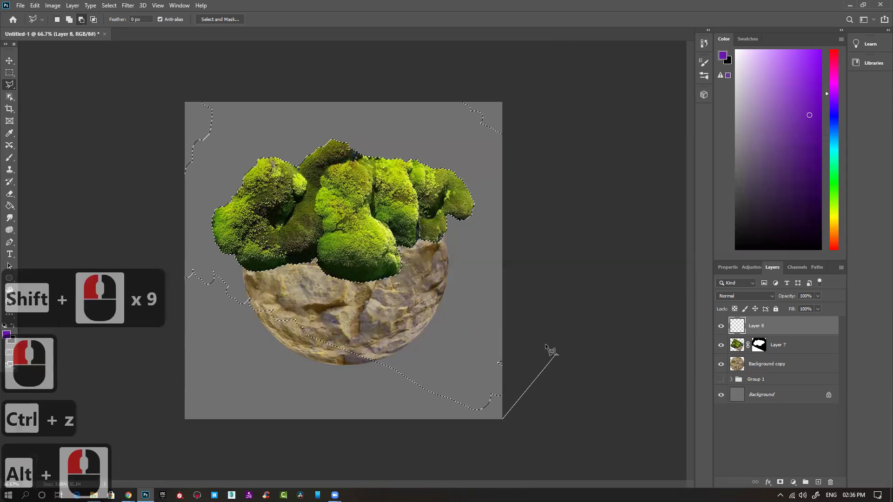
alt+click(553, 349)
alt+click(497, 327)
alt+click(243, 275)
alt+click(141, 231)
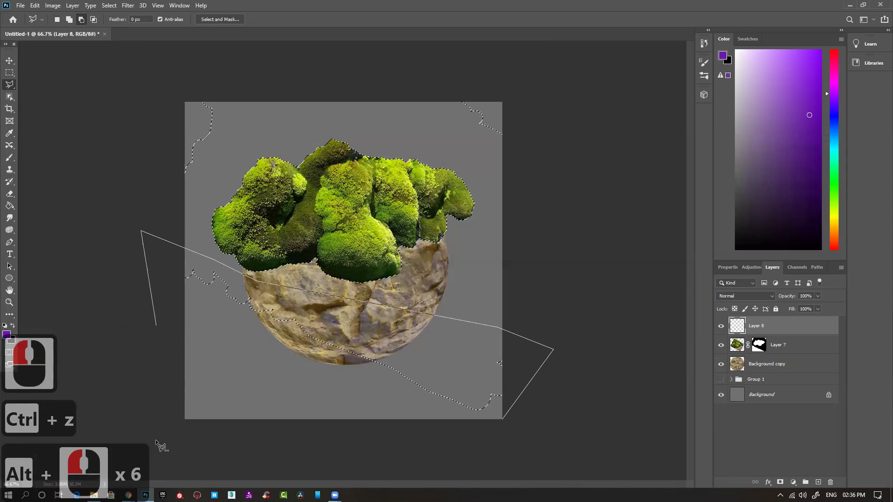
alt+click(169, 460)
alt+double_click(562, 456)
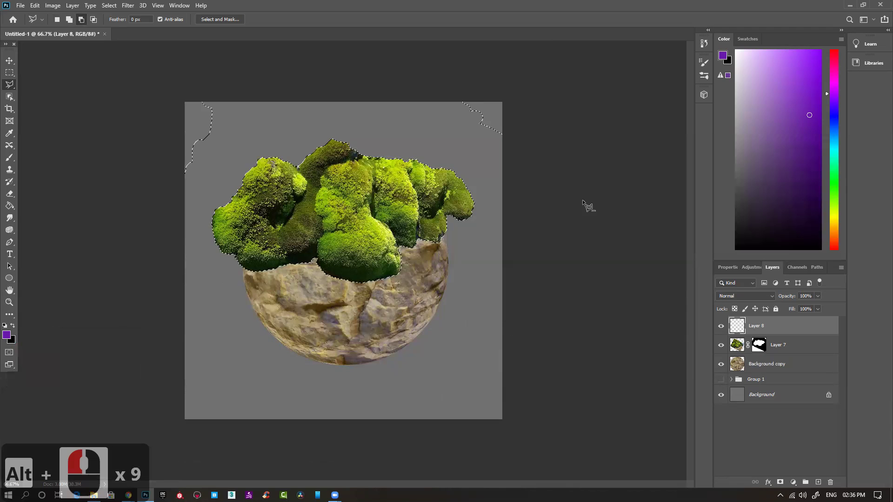
Subtract the stray regions in the canvas's upper-right and upper-left corners from the selection with the Polygonal Lasso.
alt+click(530, 175)
alt+click(399, 56)
alt+click(435, 59)
alt+click(548, 60)
alt+click(530, 176)
alt+click(209, 101)
alt+click(209, 66)
alt+click(243, 122)
alt+click(107, 160)
alt+click(141, 66)
alt+click(209, 102)
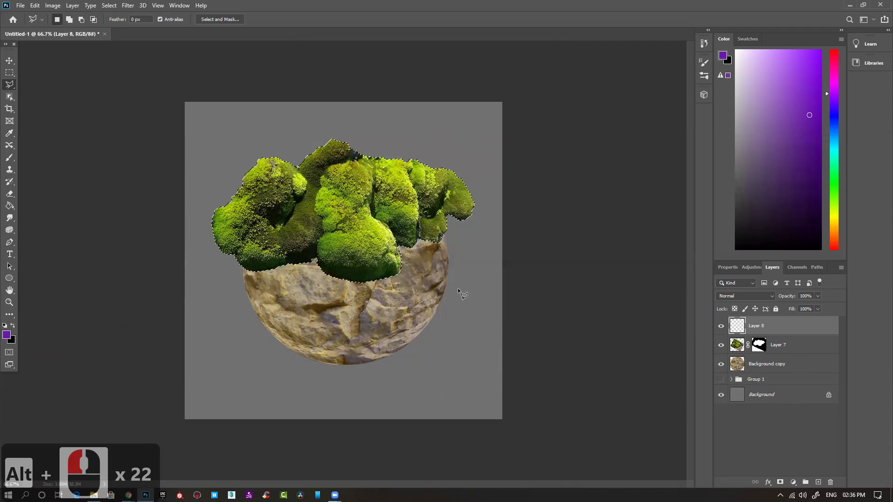
Add the rock sphere's outline to the moss selection and turn the combined selection into a mask on the empty Layer 8.
ctrl+shift+click(739, 366)
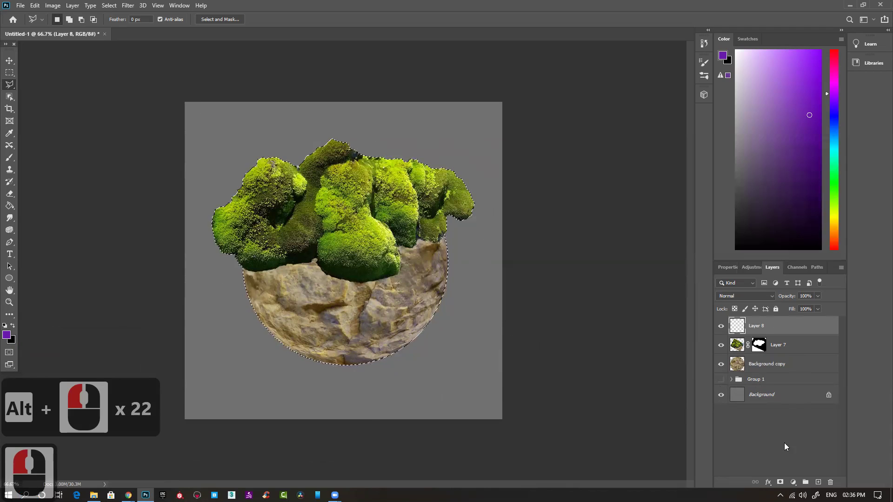
click(780, 481)
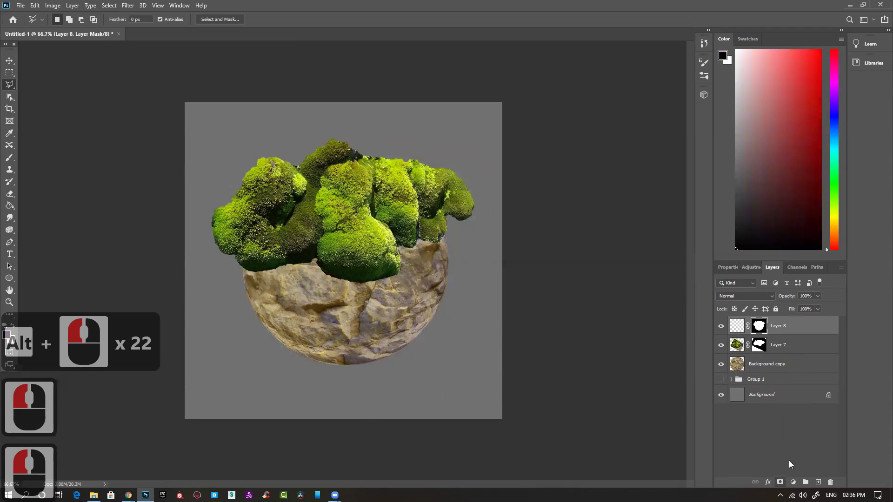
Target Layer 8's content instead of its mask, switch to the Brush, and set the layer's blend mode to Multiply.
click(739, 328)
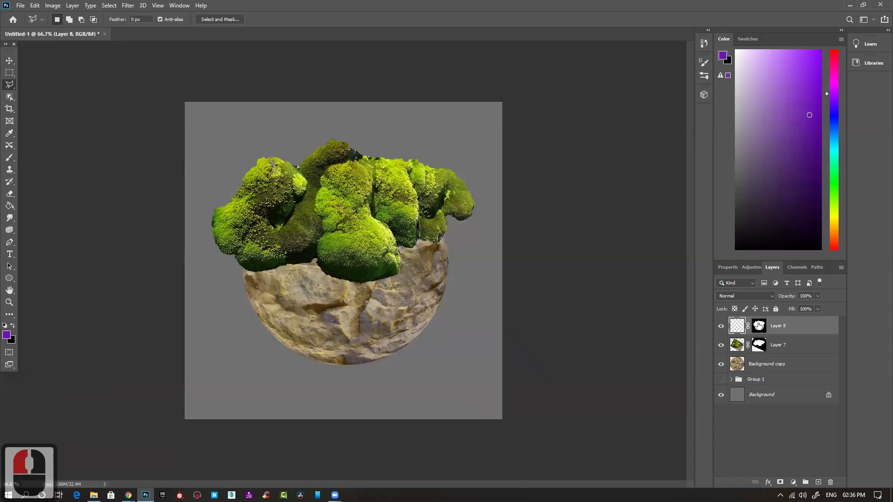
key(b)
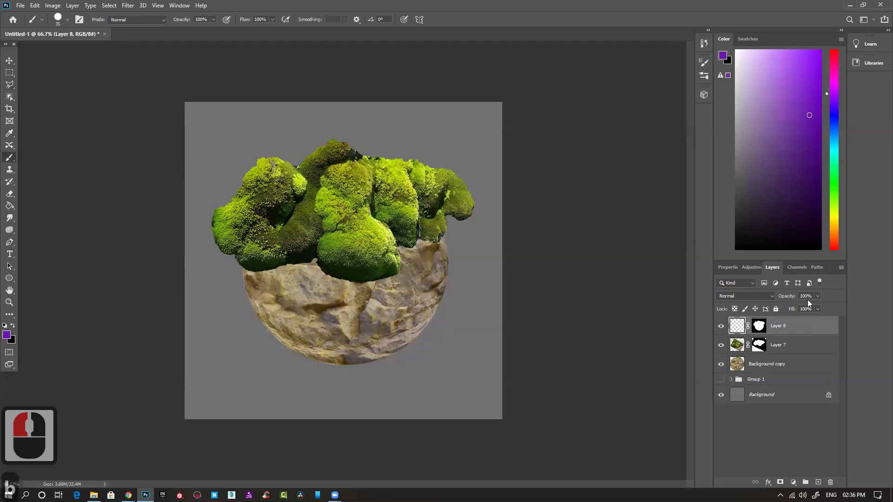
click(744, 295)
click(730, 284)
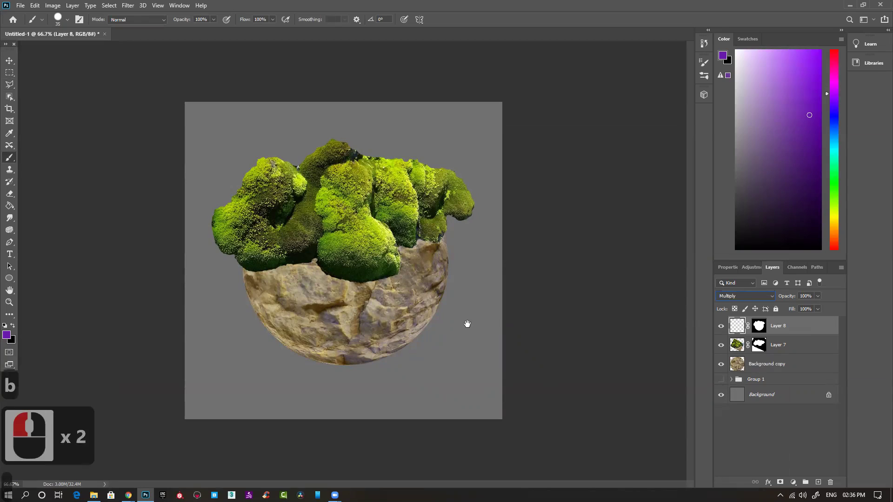
click(468, 324)
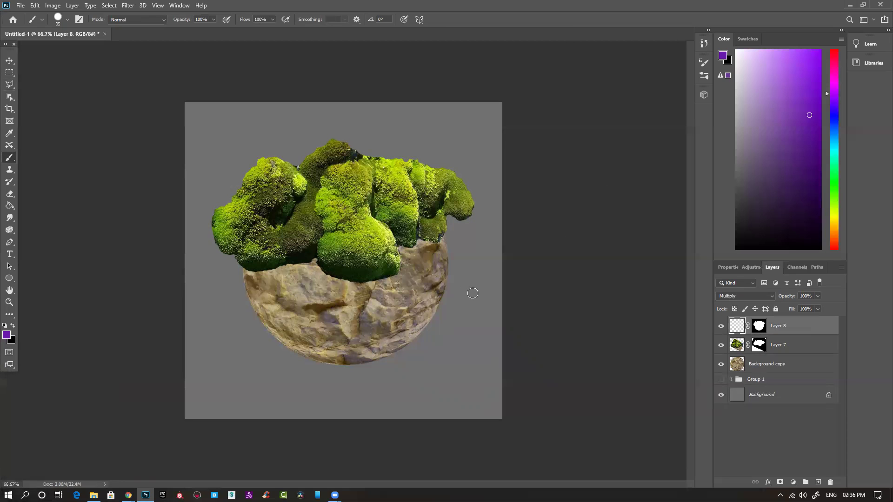
Sample a tan rock colour beneath the moss and set up a 25 px Soft Round Pressure Opacity and Flow brush.
alt+click(310, 284)
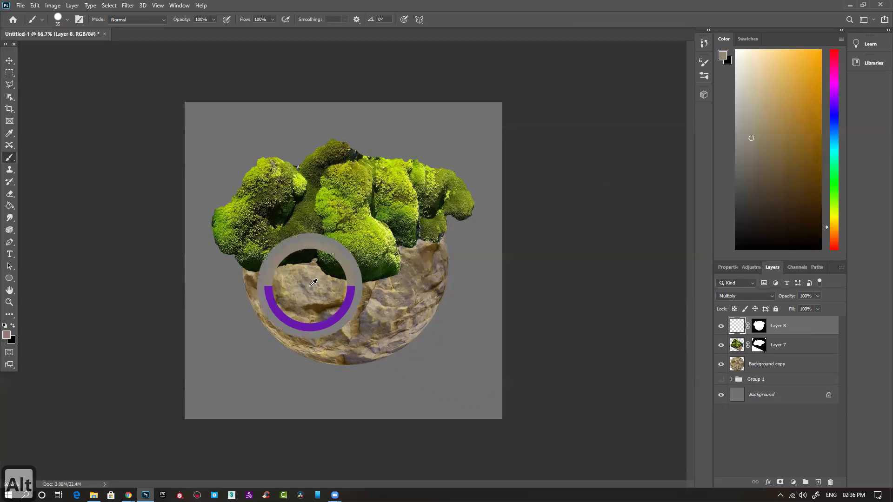
alt+click(287, 270)
ctrl+click(291, 269)
ctrl+click(374, 275)
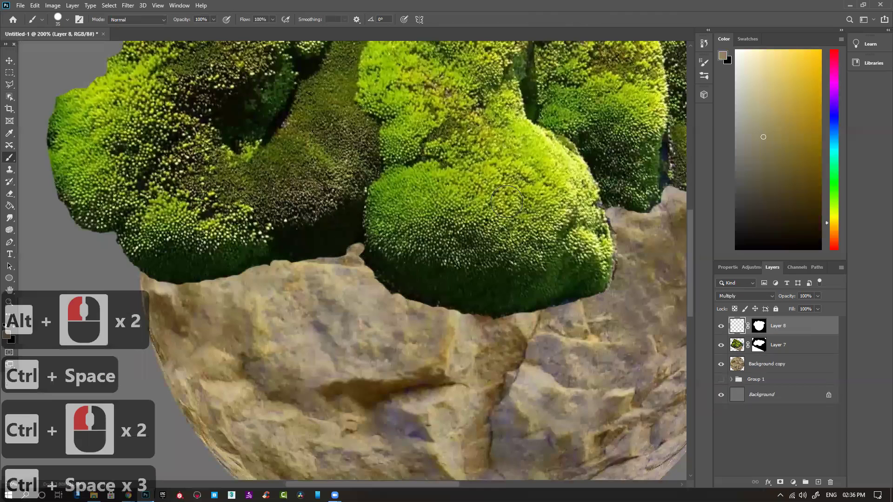
key(bracketleft)
key(bracketleft)
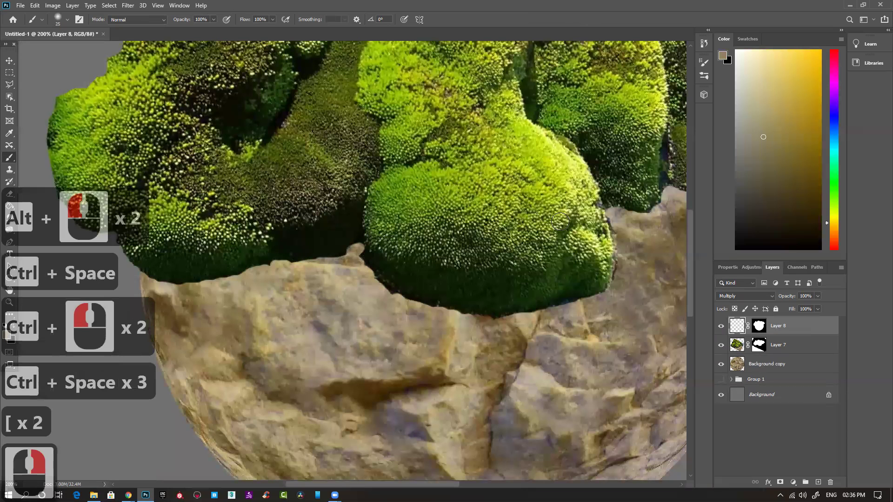
right_click(412, 253)
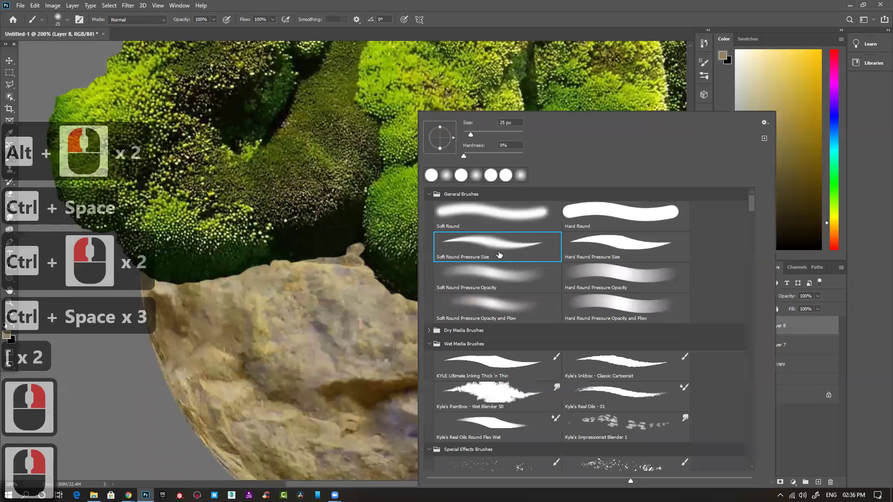
click(500, 314)
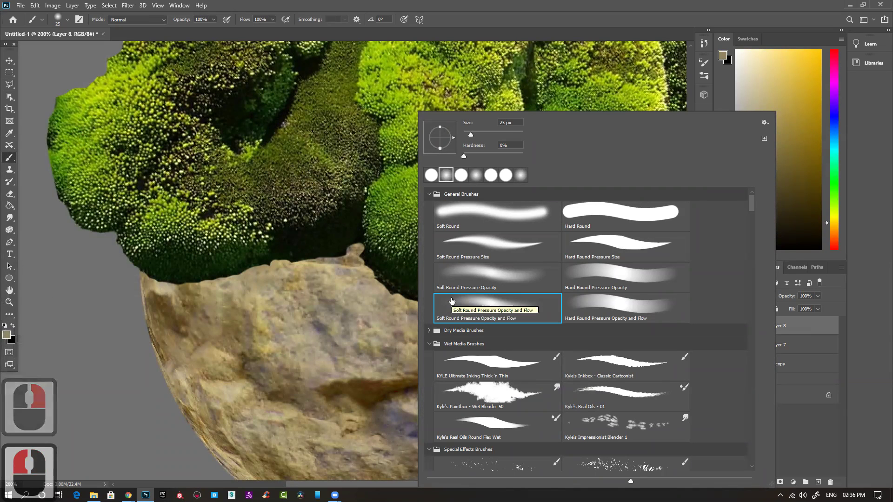
click(315, 315)
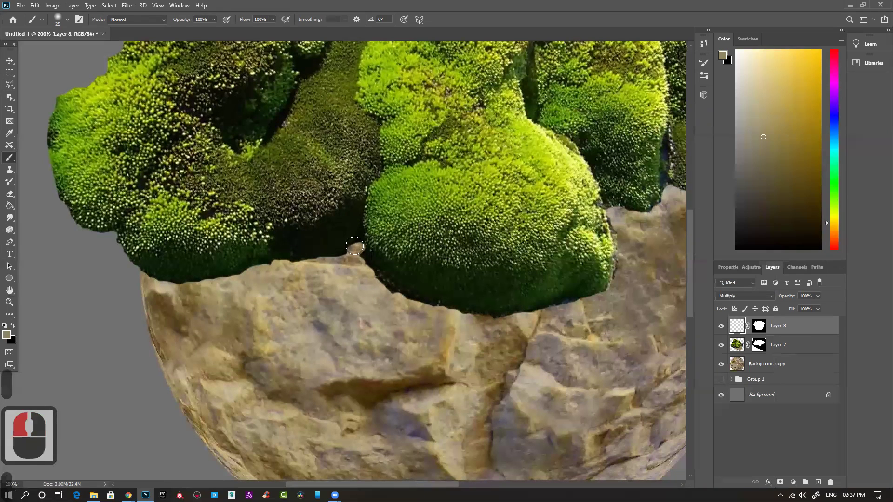
Paint soft tan shading on the rock along the lower edge of the left moss clump.
click(351, 251)
click(349, 252)
click(348, 254)
click(328, 260)
click(309, 263)
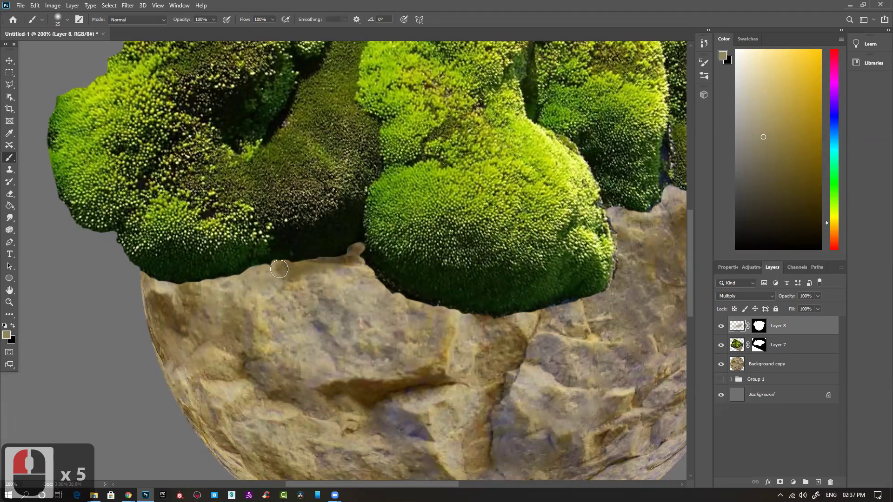
click(356, 245)
mouse_move(355, 245)
mouse_down()
mouse_move(333, 258)
mouse_move(190, 289)
mouse_move(141, 274)
mouse_move(209, 285)
mouse_move(349, 252)
mouse_up()
click(324, 264)
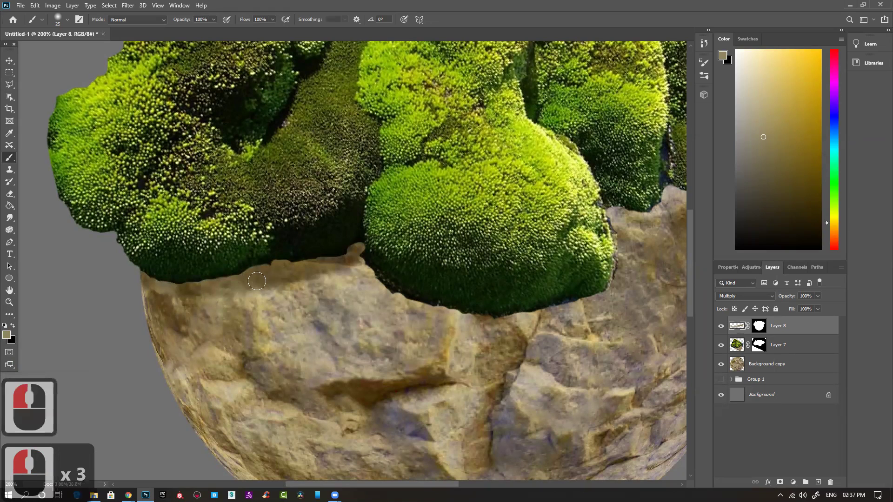
click(256, 281)
scroll(326, 279, left, 3)
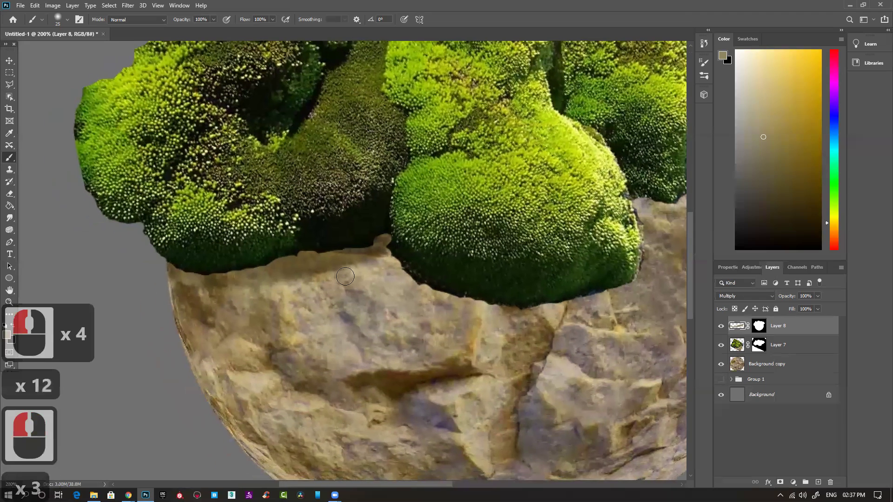
Sample dark brown from the rock crevice and deepen the shading beside the notch between the left and central moss clumps.
right_click(348, 280)
click(249, 293)
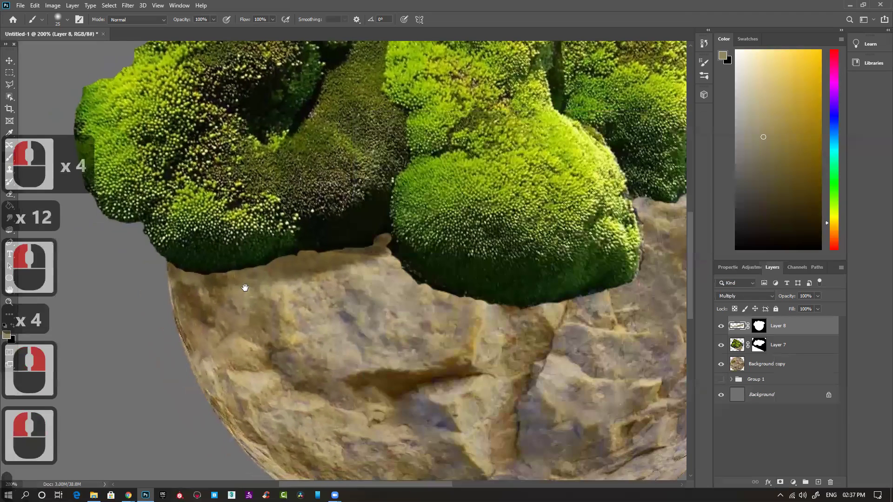
alt+click(405, 401)
click(379, 244)
click(367, 244)
click(330, 247)
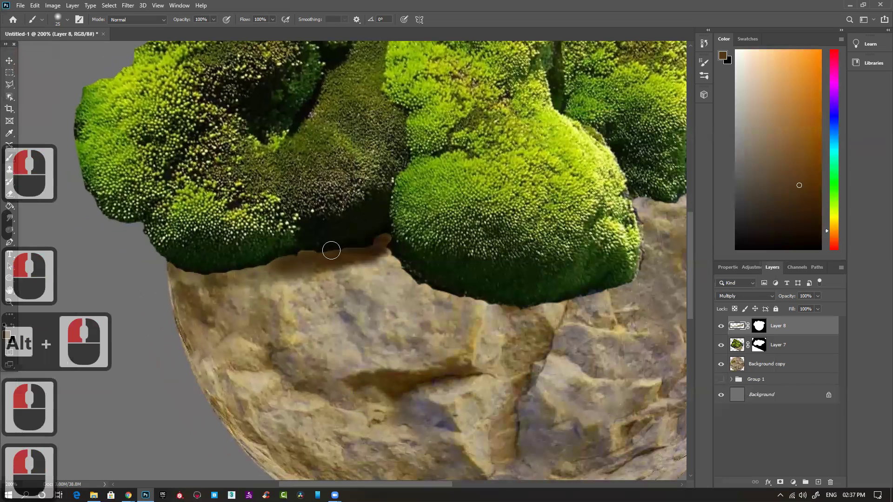
Sample near-black from the moss's shaded underside and darken the rock along the left clump's lower edge.
alt+click(367, 231)
click(336, 253)
click(255, 265)
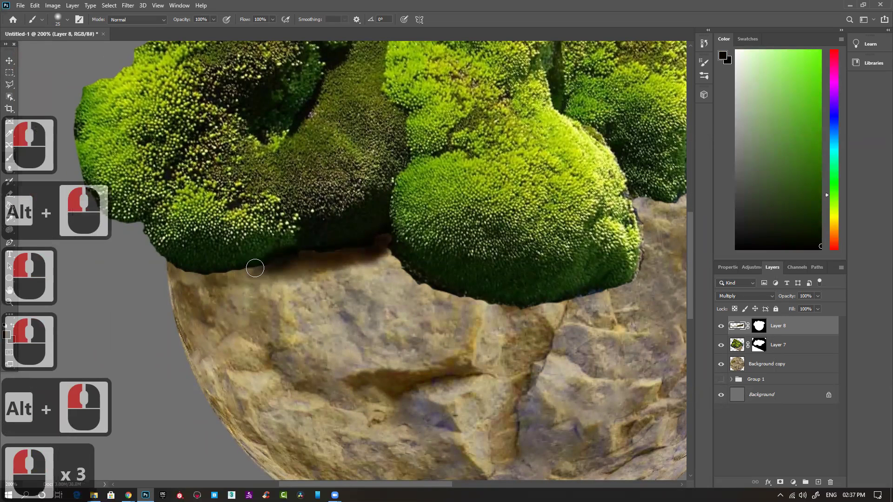
click(200, 279)
right_click(336, 228)
key(Escape)
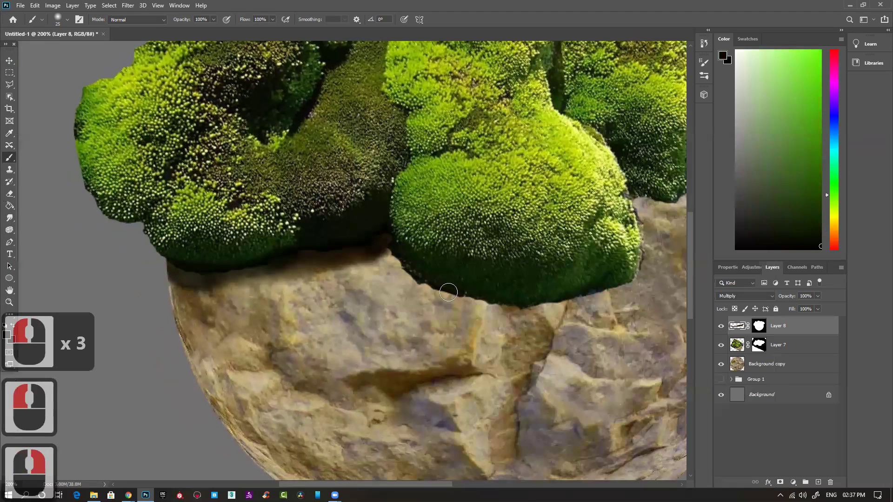
Switch to a hard round brush and paint a solid dark shadow band on the rock below the left moss clump.
right_click(377, 260)
double_click(561, 299)
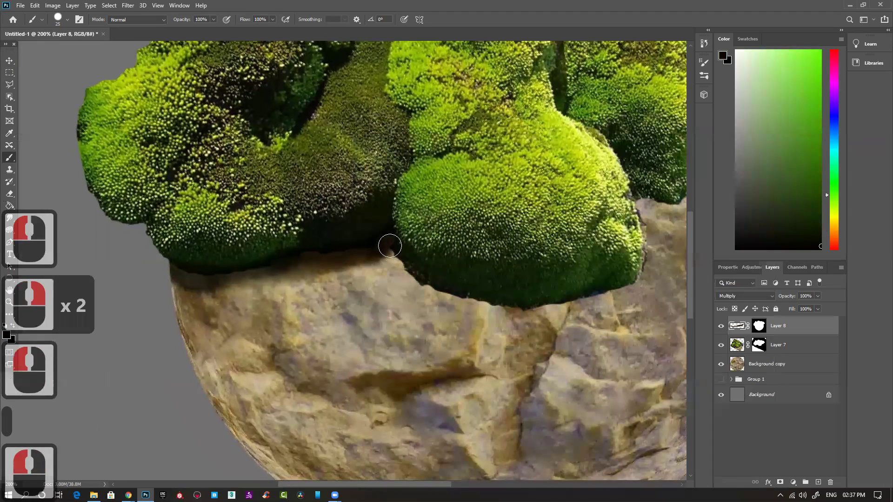
click(386, 246)
click(346, 273)
mouse_move(346, 272)
mouse_down()
mouse_move(181, 285)
mouse_move(166, 267)
mouse_move(184, 274)
mouse_move(379, 245)
mouse_move(427, 259)
mouse_up()
Move the shadow layer Layer 8 below moss layer Layer 7 and paint a black shadow band beneath the central moss clump.
drag(782, 331, 760, 359)
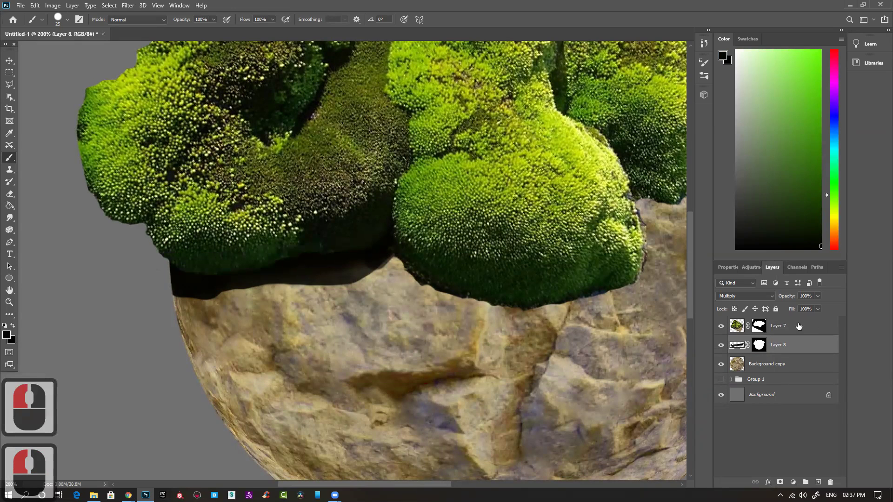
mouse_move(363, 260)
mouse_down()
mouse_move(387, 255)
mouse_move(410, 293)
mouse_move(464, 311)
mouse_move(518, 312)
mouse_move(576, 289)
mouse_up()
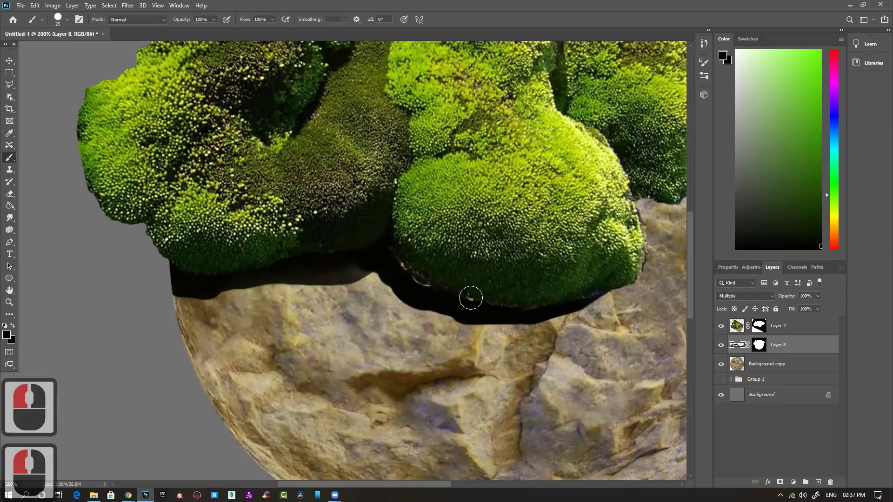
mouse_move(436, 287)
mouse_down()
mouse_move(416, 277)
mouse_move(440, 265)
mouse_up()
mouse_move(360, 257)
mouse_down()
mouse_move(327, 270)
mouse_move(368, 260)
mouse_up()
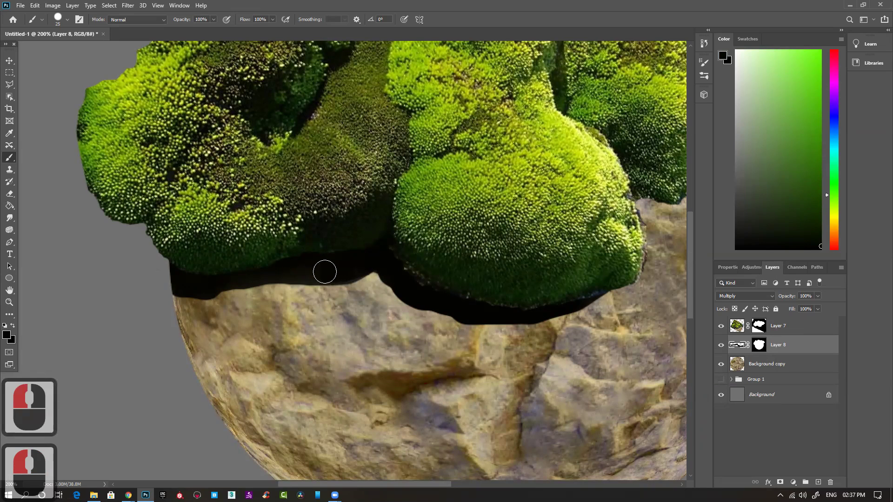
Continue the black shadow band on the rock beneath the moss clumps at the sphere's right side.
drag(539, 251, 391, 303)
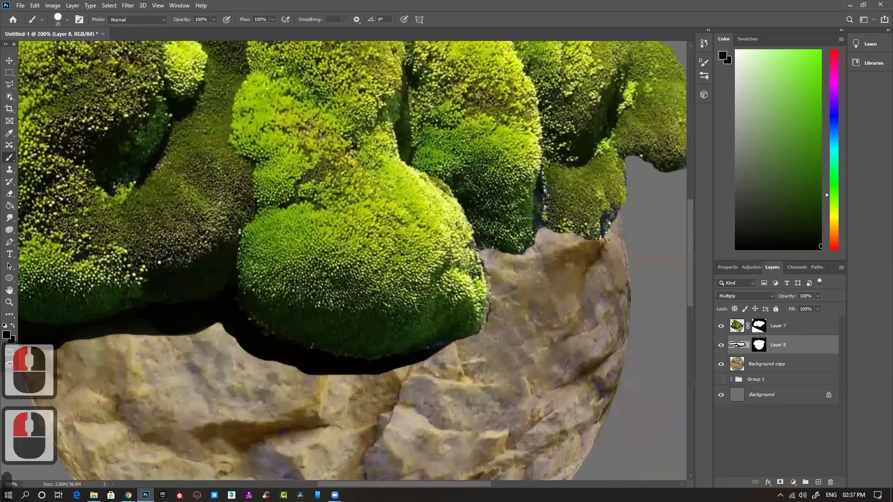
drag(487, 259, 449, 274)
drag(488, 275, 442, 269)
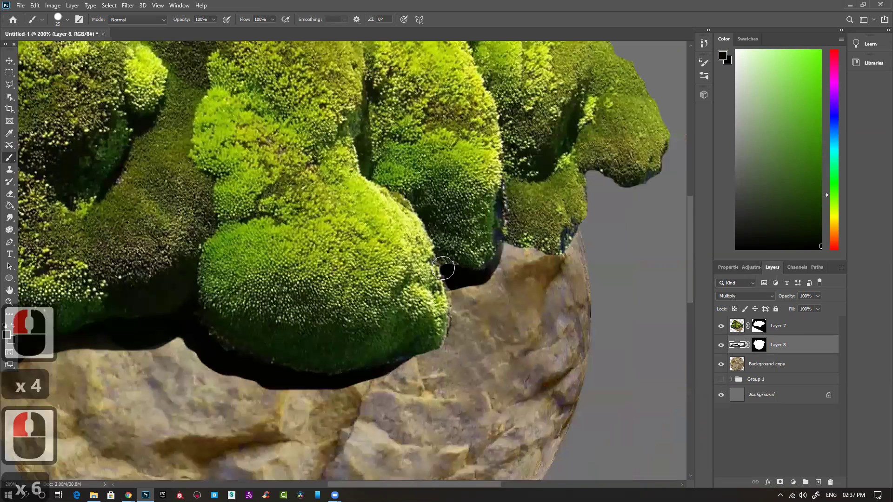
mouse_move(498, 256)
mouse_down()
mouse_move(405, 282)
mouse_move(450, 289)
mouse_move(467, 276)
mouse_move(450, 284)
mouse_move(398, 275)
mouse_move(369, 315)
mouse_up()
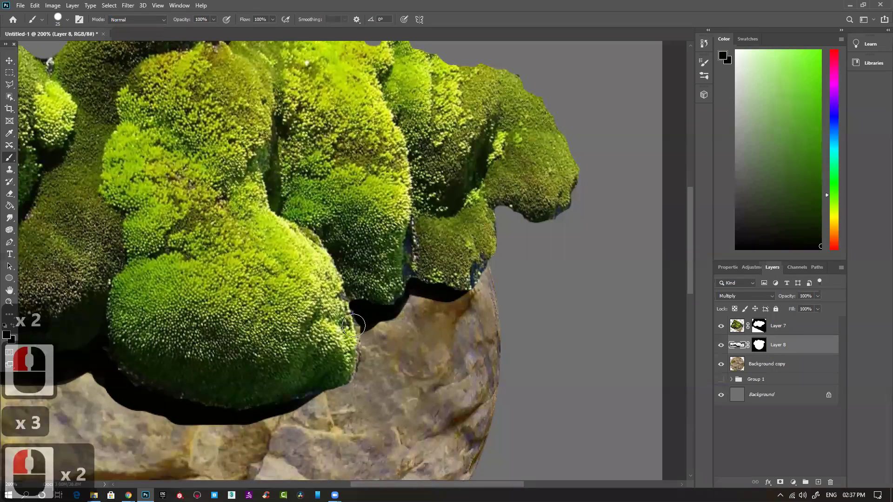
drag(484, 247, 455, 261)
drag(530, 214, 537, 214)
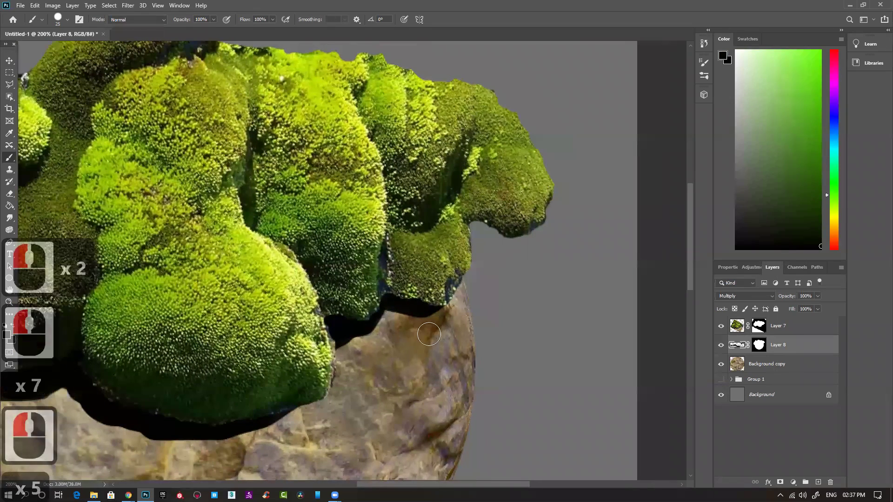
Extend the black shadow band to the rock's right edge beneath the small moss clump.
mouse_move(430, 304)
mouse_down()
mouse_move(459, 307)
mouse_move(463, 281)
mouse_up()
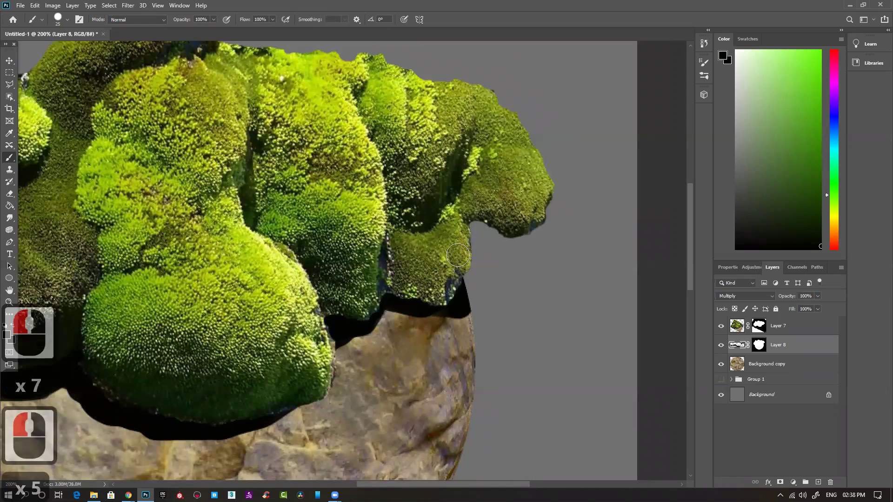
click(460, 263)
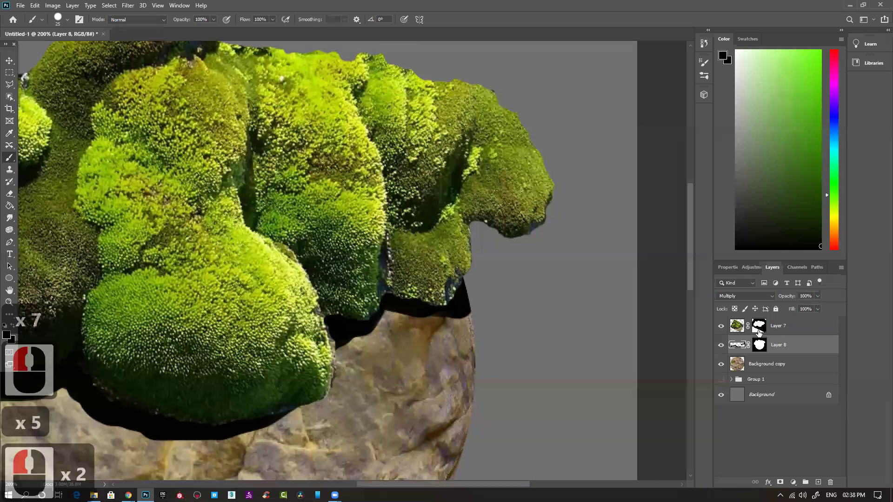
Add a new layer above moss layer Layer 7, copy Layer 8's mask onto it, and make its pixels active for painting.
click(791, 326)
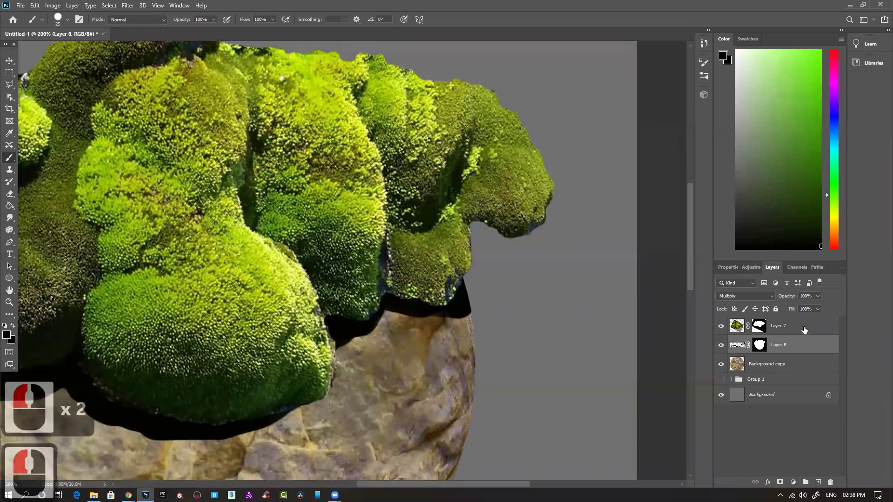
click(818, 482)
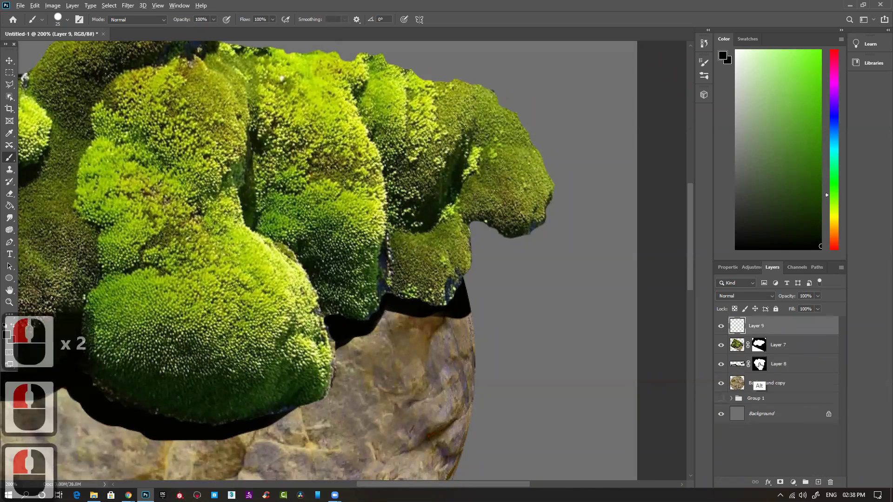
drag(759, 365, 742, 329)
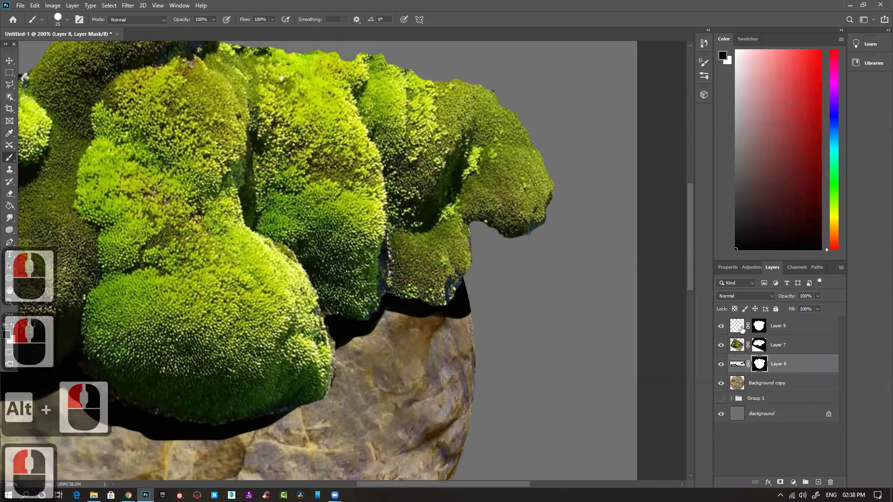
click(736, 326)
Switch to a soft round brush at size 35 and shade the inner lower edge of the far-right moss clump in black.
right_click(227, 223)
click(294, 228)
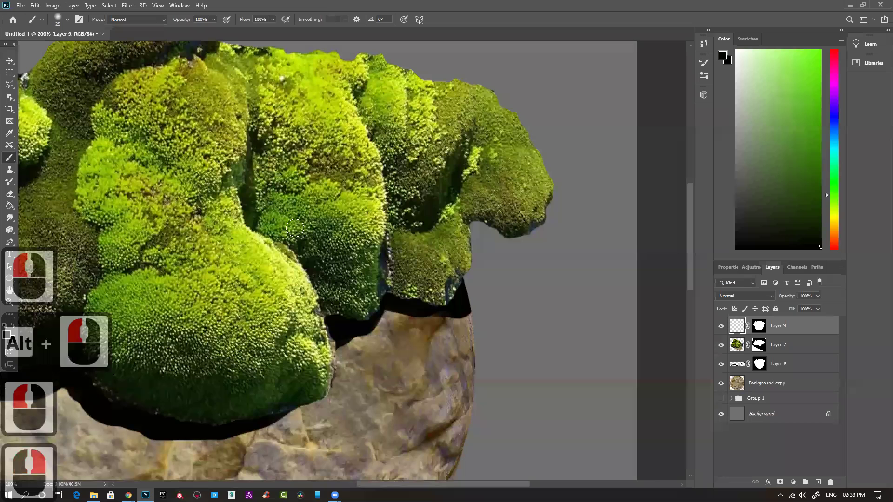
right_click(294, 228)
click(206, 283)
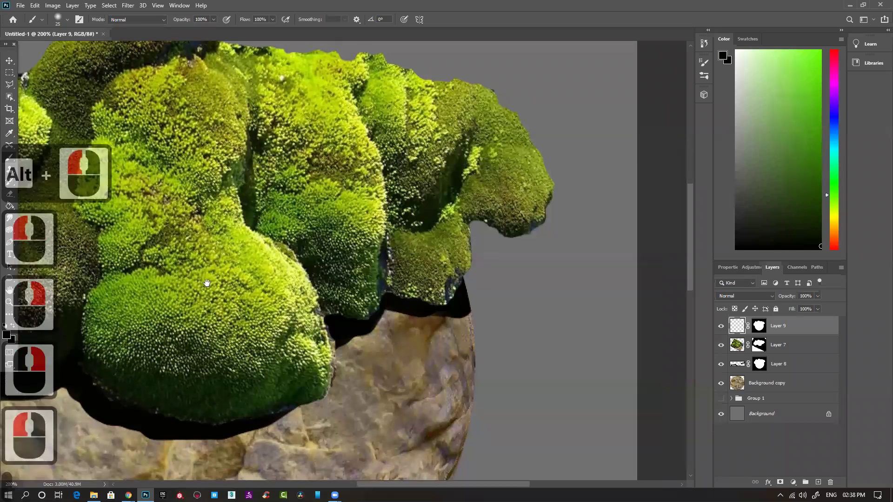
key(bracketright)
click(471, 193)
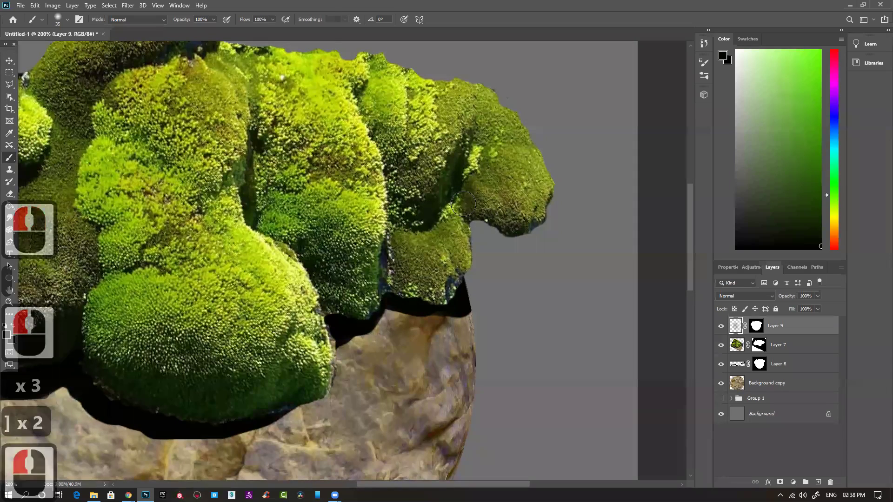
click(479, 202)
click(515, 224)
click(471, 188)
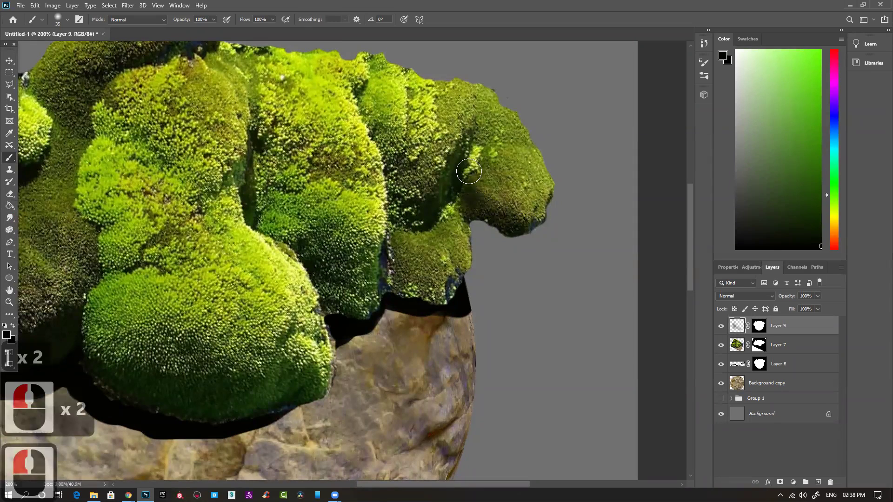
Darken the small lower moss clump and the crevices between the central moss clumps with soft black strokes.
mouse_move(467, 185)
mouse_down()
mouse_move(457, 217)
mouse_move(452, 205)
mouse_move(440, 222)
mouse_move(396, 234)
mouse_move(398, 299)
mouse_up()
click(424, 293)
click(421, 279)
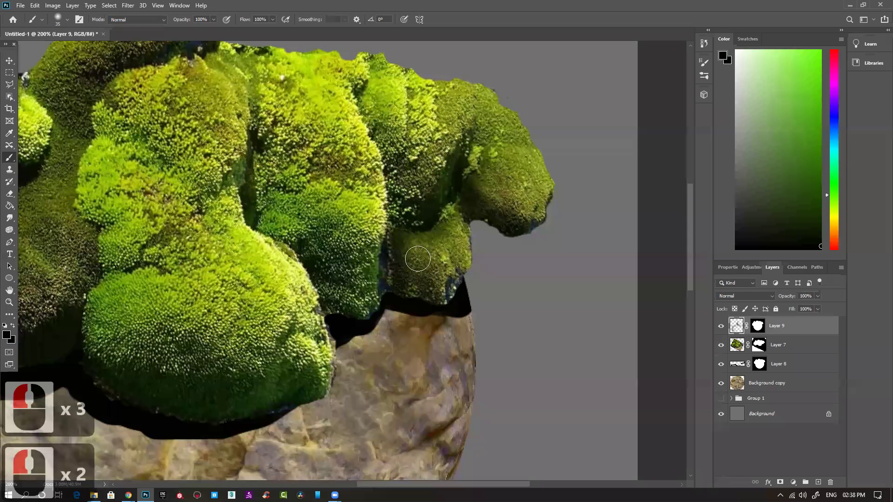
drag(324, 261, 358, 316)
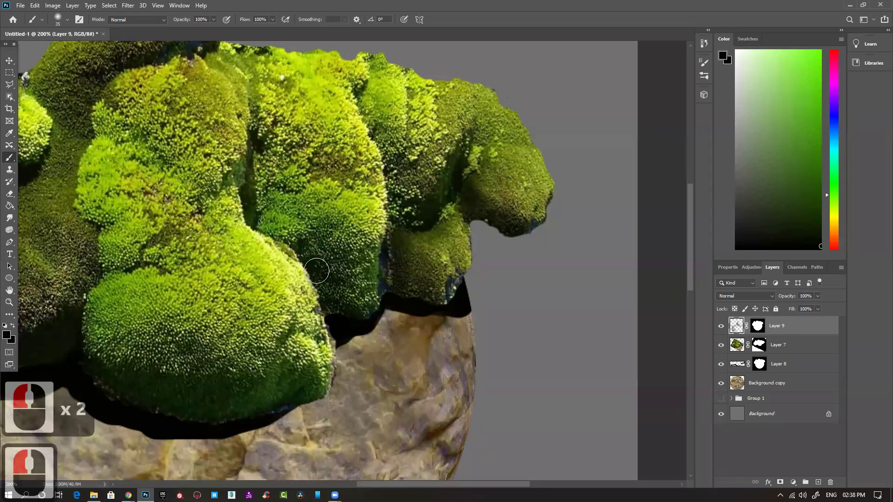
drag(272, 231, 255, 190)
click(385, 280)
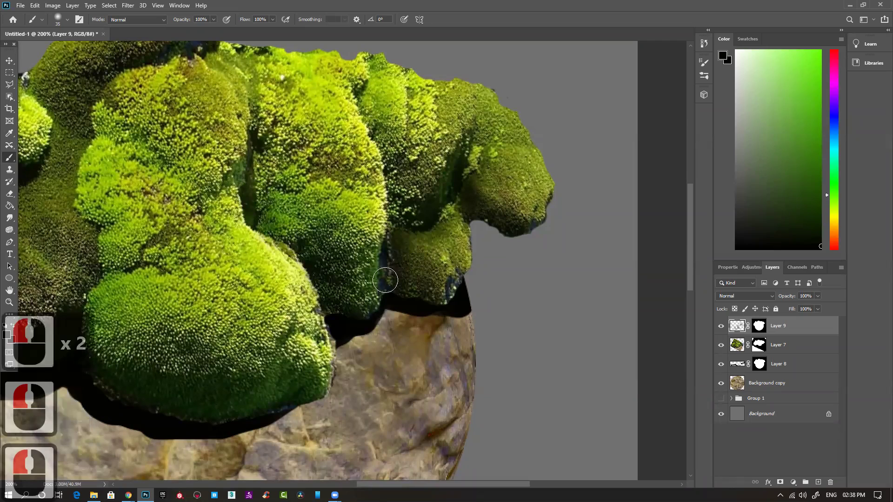
Shade the undersides of the large central moss clump and the left moss clumps so they blend into the black shadow band.
drag(306, 400, 413, 339)
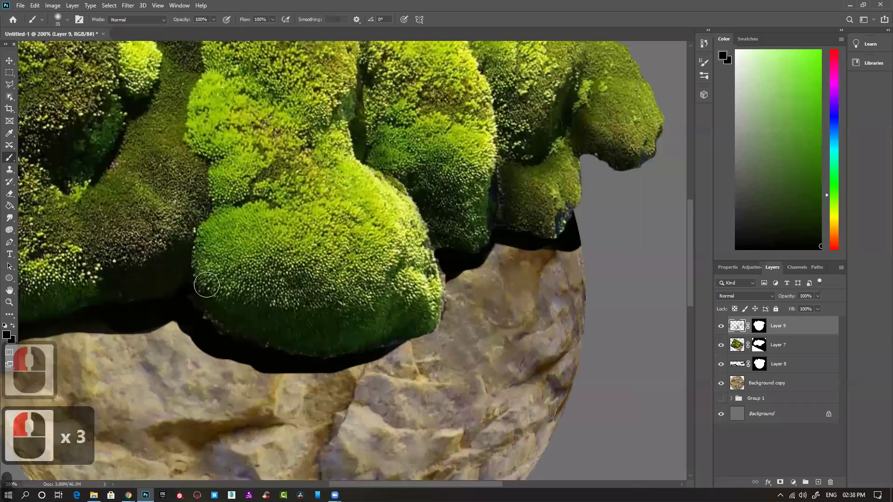
drag(317, 333, 326, 333)
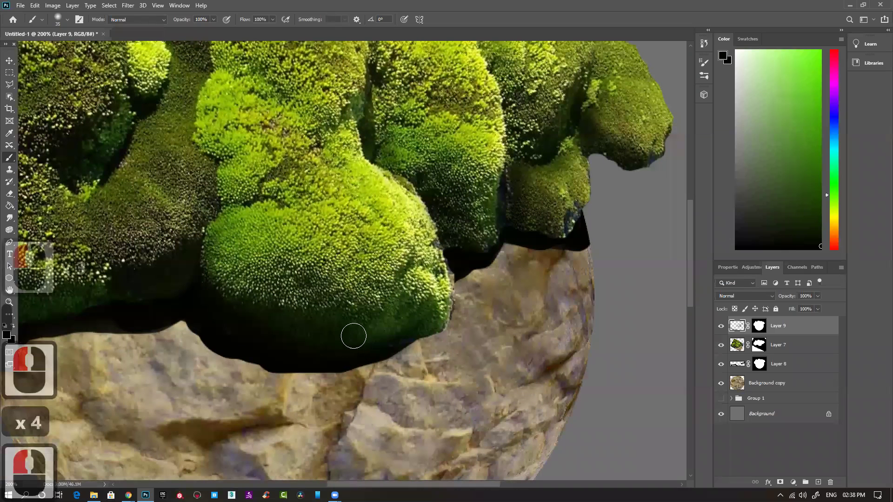
scroll(496, 279, left, 3)
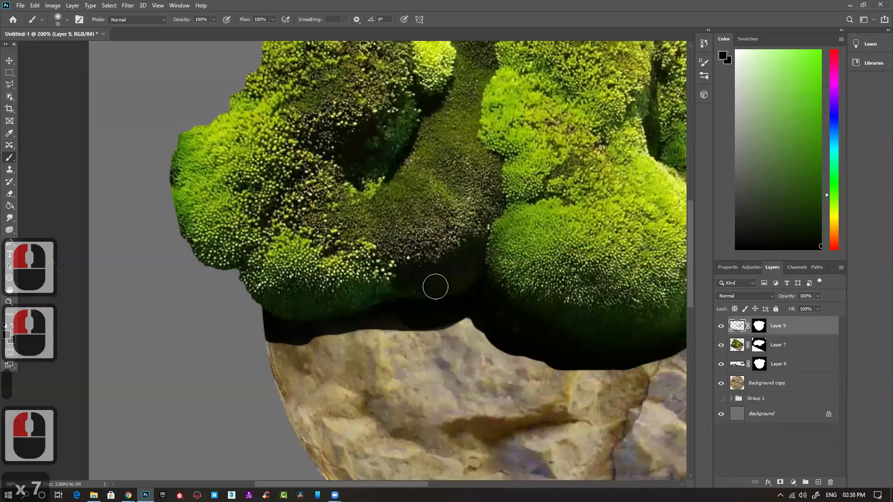
mouse_move(396, 282)
mouse_down()
mouse_move(332, 314)
mouse_move(289, 318)
mouse_move(265, 304)
mouse_move(241, 265)
mouse_move(275, 222)
mouse_move(236, 261)
mouse_move(205, 269)
mouse_up()
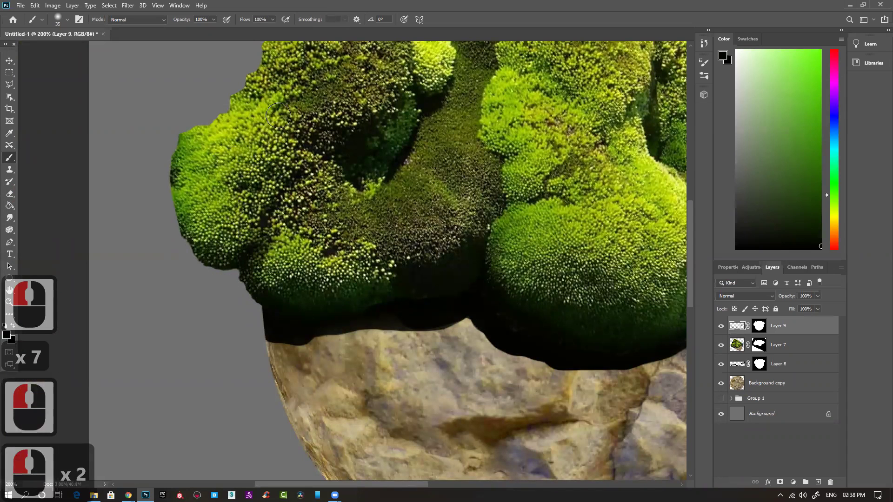
Enlarge the soft brush to 60 and darken the outer and lower edges of the far-left moss clump.
key(bracketright)
key(bracketright)
key(bracketright)
key(bracketright)
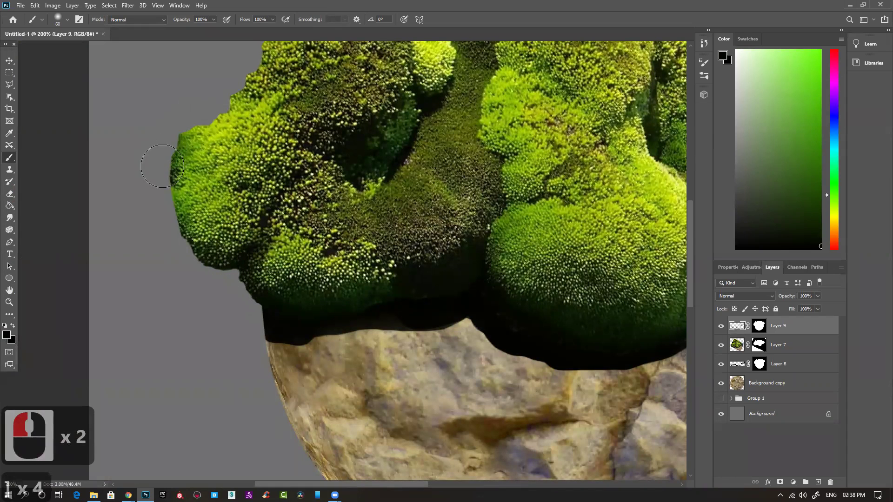
mouse_move(213, 253)
mouse_down()
mouse_move(182, 229)
mouse_move(169, 158)
mouse_move(191, 129)
mouse_move(178, 190)
mouse_move(208, 236)
mouse_move(246, 227)
mouse_move(260, 214)
mouse_up()
Deepen the shadow in the recess beneath the upper-left moss clump and along the valley beside the central clump.
drag(422, 160, 353, 223)
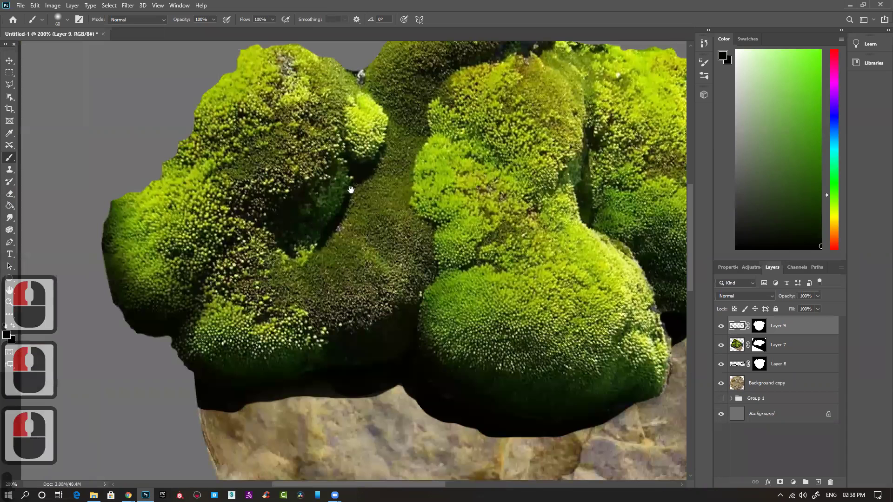
scroll(195, 316, up, 10)
scroll(196, 316, right, 8)
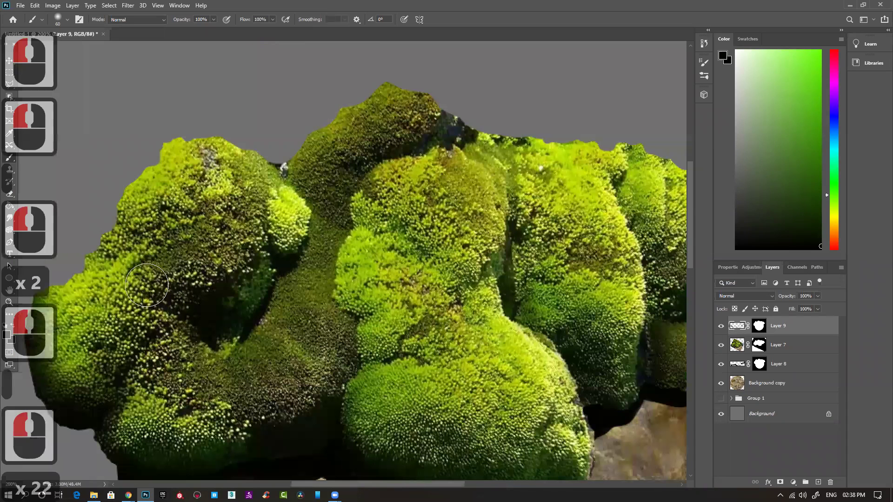
mouse_move(96, 232)
mouse_down()
mouse_move(138, 256)
mouse_move(148, 278)
mouse_move(126, 288)
mouse_move(127, 280)
mouse_move(162, 309)
mouse_move(228, 326)
mouse_move(278, 259)
mouse_up()
mouse_move(331, 237)
mouse_down()
mouse_move(329, 268)
mouse_move(349, 318)
mouse_move(330, 315)
mouse_move(342, 327)
mouse_move(341, 350)
mouse_up()
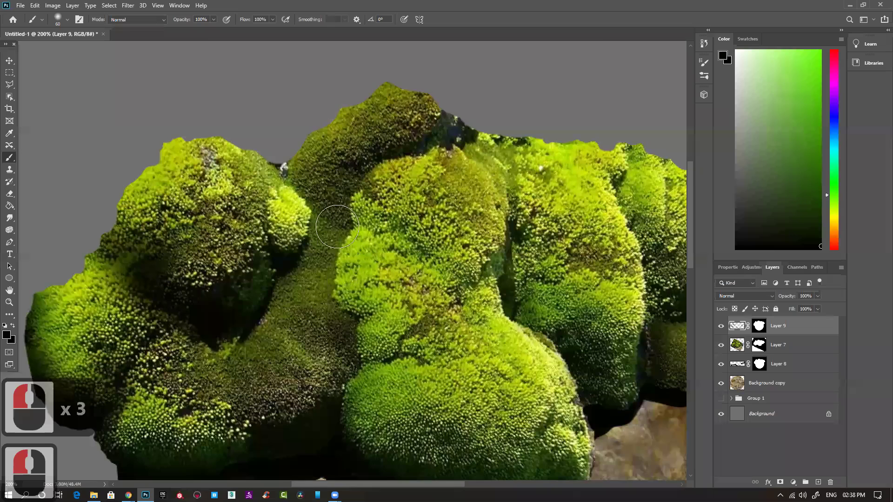
Reduce the soft brush to 40 and darken the groove along the large central moss clump's left side.
scroll(337, 226, down, 2)
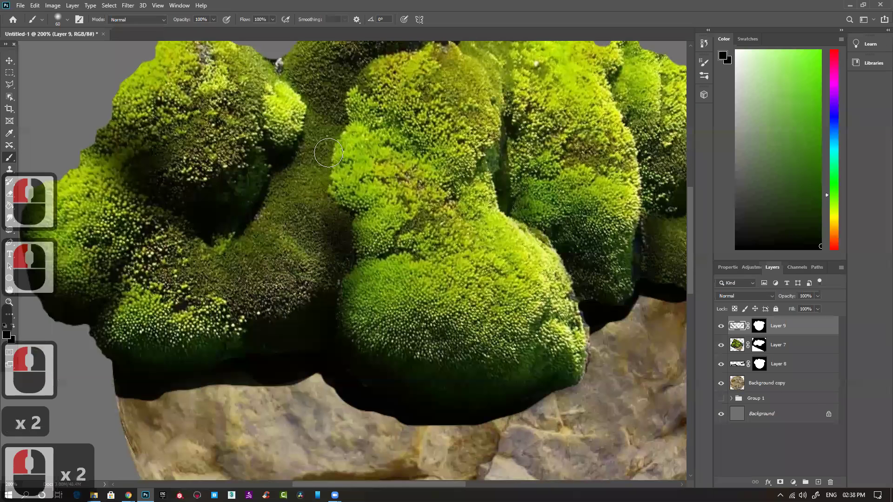
key(bracketleft)
key(bracketleft)
key(bracketleft)
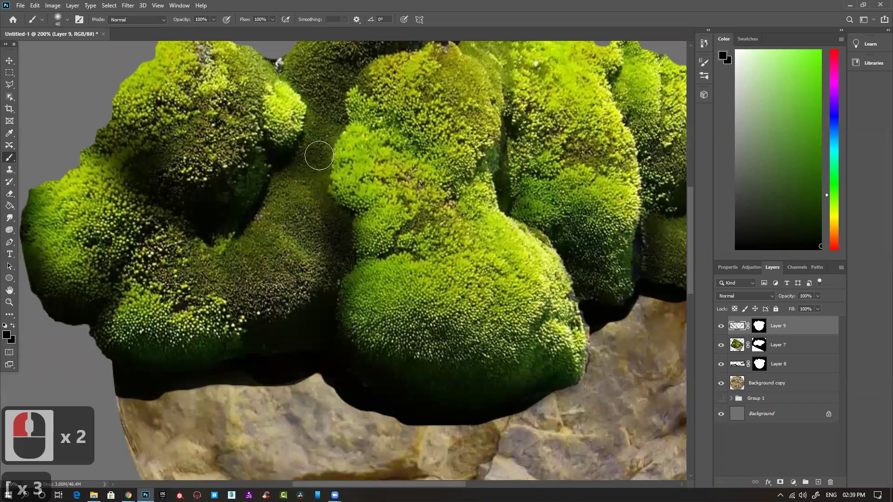
mouse_move(327, 209)
mouse_down()
mouse_move(299, 199)
mouse_move(333, 273)
mouse_move(371, 259)
mouse_up()
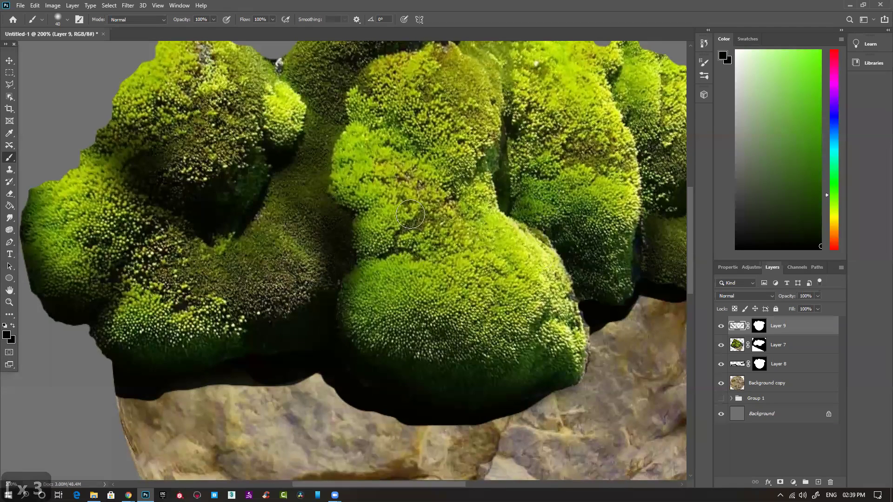
Shade the left slope and base of the tall rear moss clump with soft black strokes.
scroll(436, 284, up, 2)
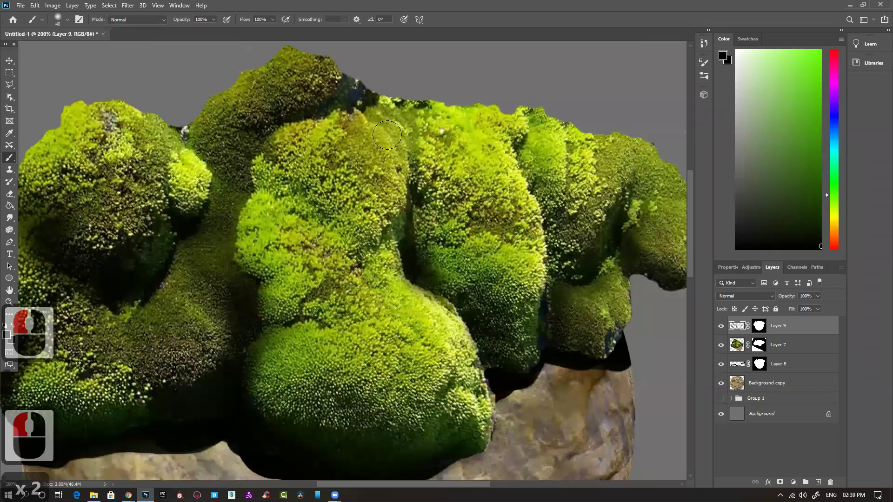
scroll(228, 128, up, 1)
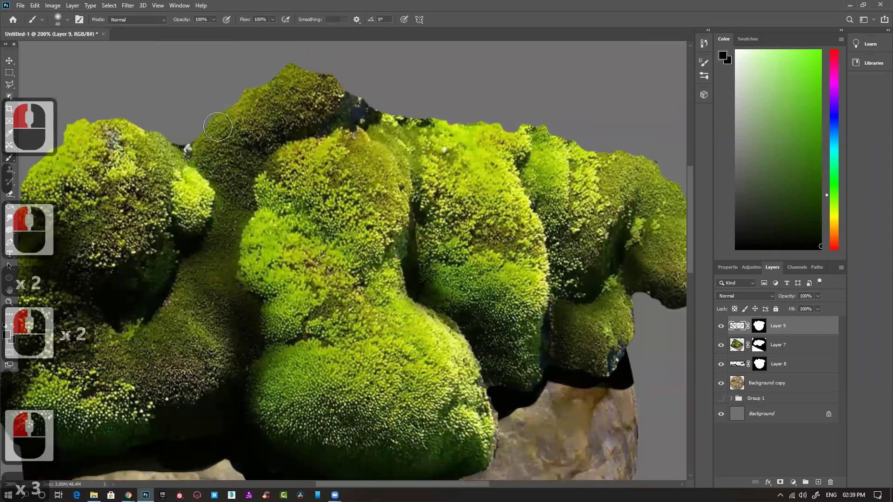
drag(210, 163, 237, 175)
drag(243, 101, 191, 143)
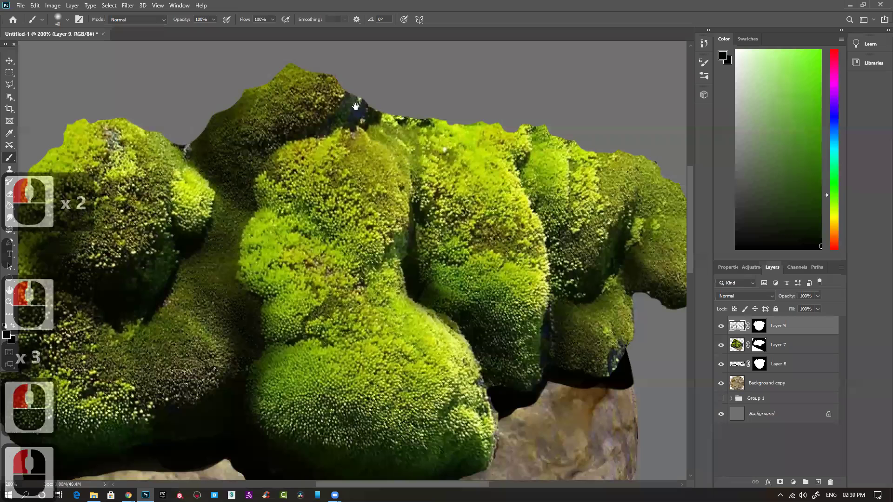
Darken the undersides and overlapping edges of the moss clumps on the sphere's right side.
drag(314, 212, 509, 198)
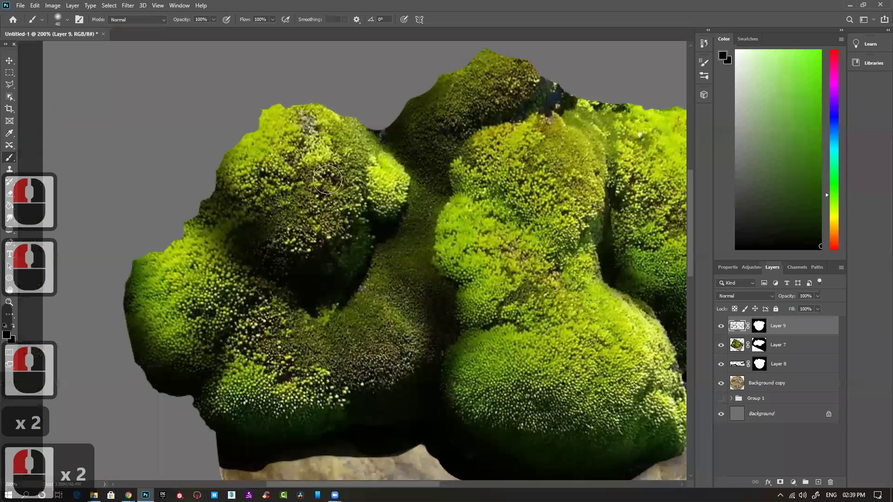
scroll(214, 191, right, 5)
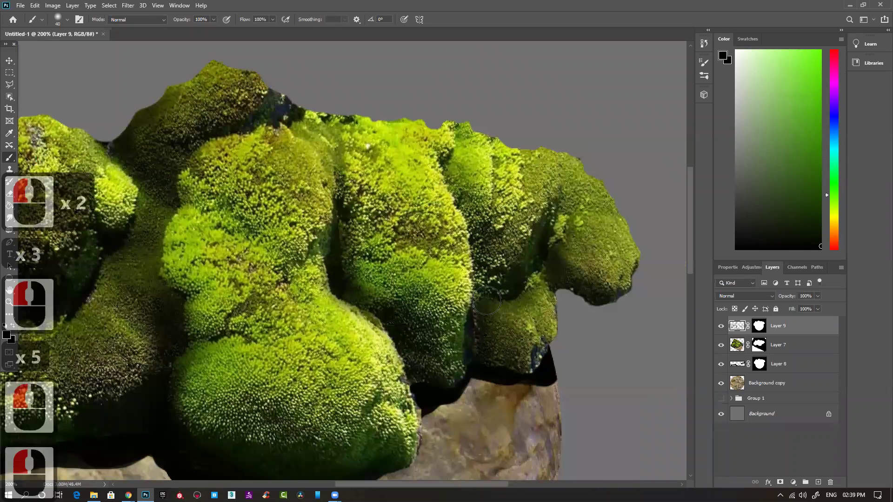
drag(479, 279, 493, 303)
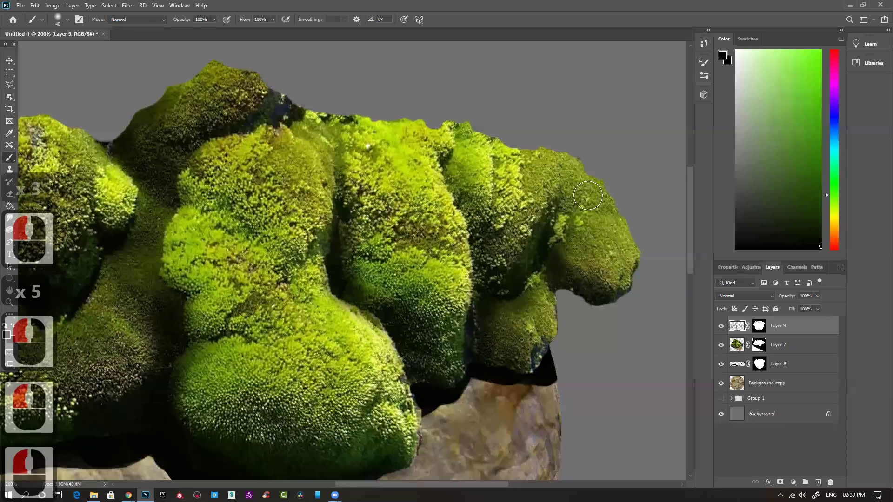
mouse_move(624, 287)
mouse_down()
mouse_move(599, 284)
mouse_move(509, 329)
mouse_move(528, 369)
mouse_move(508, 370)
mouse_move(540, 369)
mouse_move(546, 348)
mouse_move(550, 360)
mouse_move(566, 338)
mouse_move(545, 351)
mouse_move(545, 368)
mouse_move(556, 348)
mouse_move(532, 381)
mouse_move(482, 365)
mouse_move(462, 392)
mouse_move(409, 343)
mouse_move(453, 389)
mouse_move(442, 389)
mouse_move(417, 359)
mouse_move(430, 396)
mouse_up()
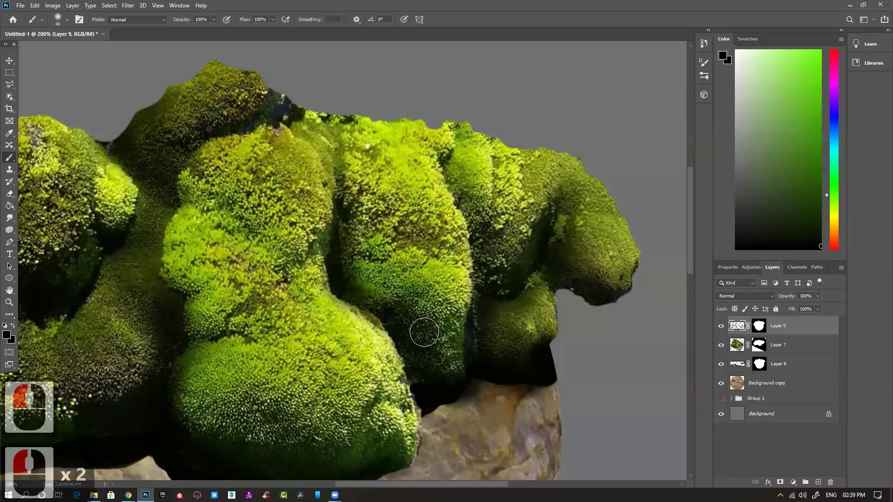
Soften the hard shadow edge on the rock along the large central moss clump's right side and underside with soft black strokes.
scroll(424, 332, down, 4)
drag(470, 281, 428, 334)
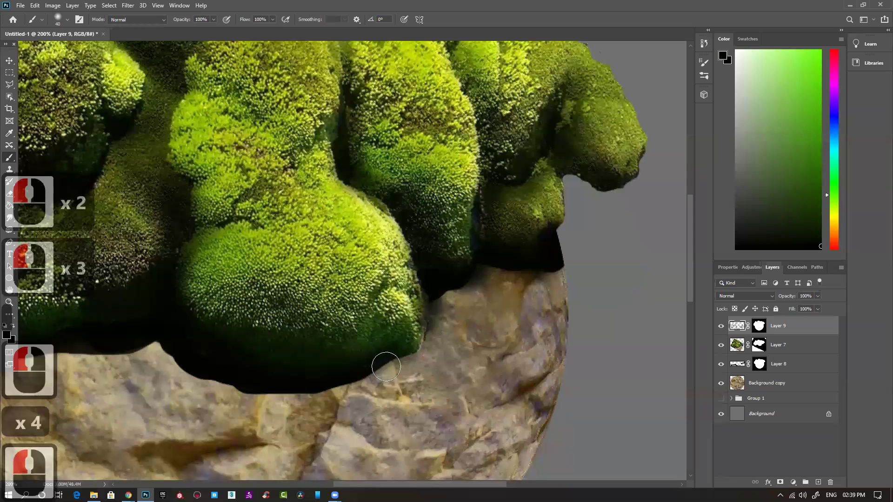
scroll(617, 309, left, 5)
scroll(617, 308, down, 2)
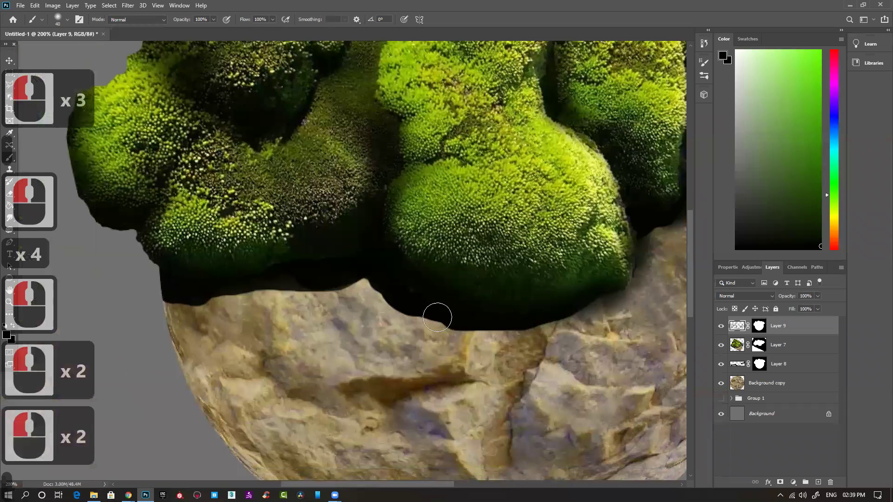
scroll(437, 317, left, 1)
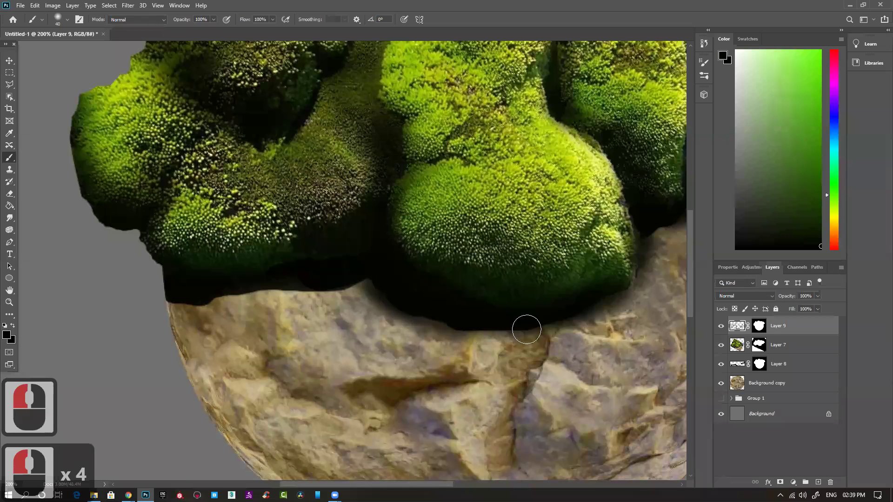
click(523, 345)
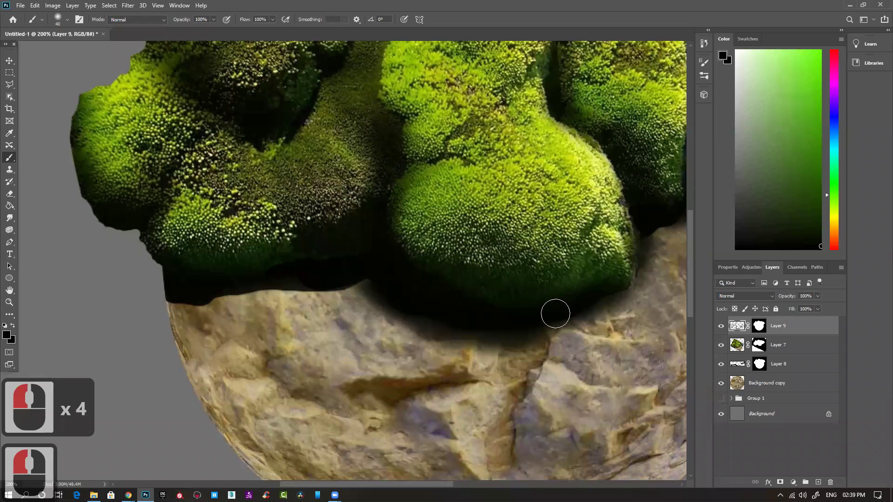
click(514, 359)
click(480, 351)
click(529, 356)
click(529, 358)
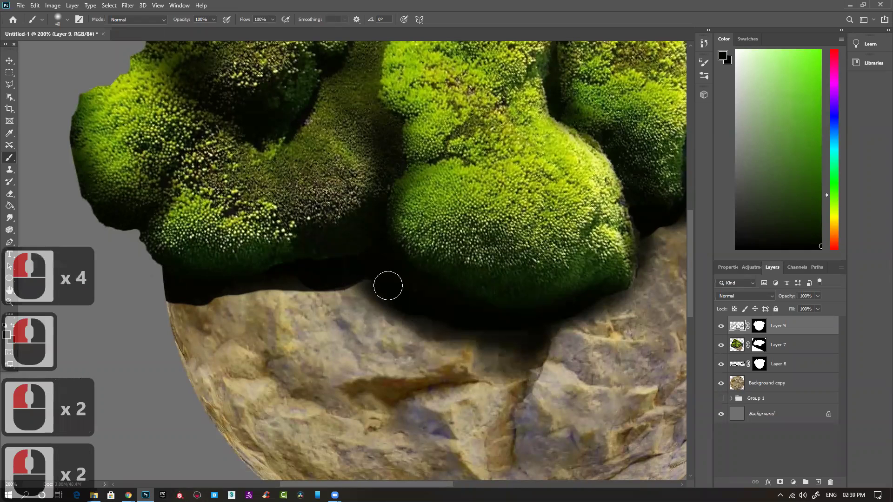
Darken the rock's upper edge beneath the left moss clump, out to the sphere's left rim, with soft black strokes.
click(306, 282)
click(181, 308)
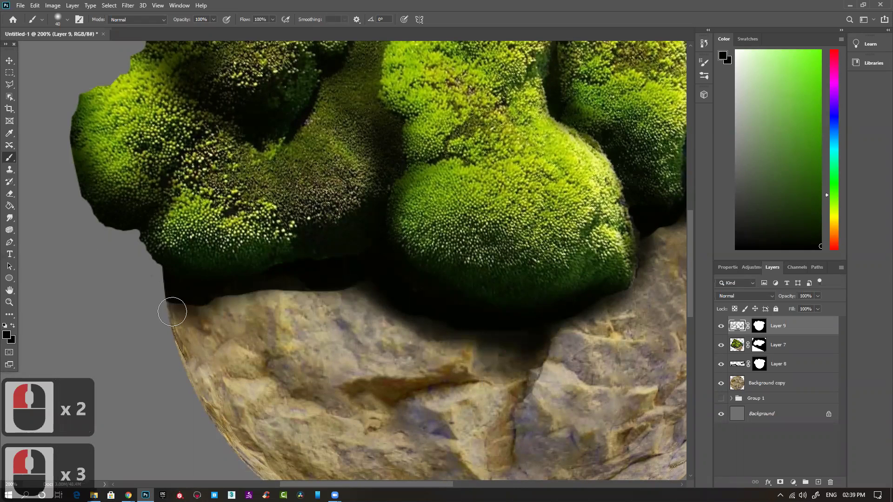
click(180, 318)
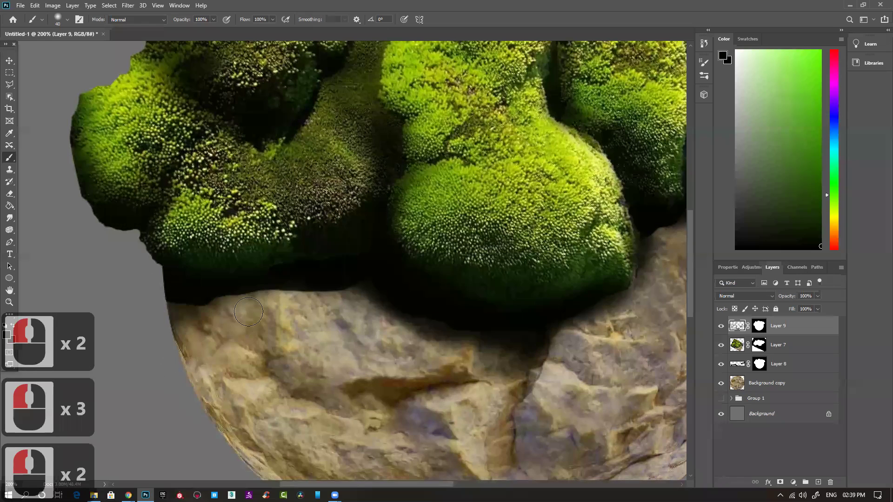
click(268, 308)
click(268, 308)
Enlarge the soft brush to 250 and shade the sphere's lower left and lower right rim with black.
key(ctrl+minus)
key(ctrl+minus)
key(ctrl+minus)
key(bracketright)
key(bracketright)
key(bracketright)
key(bracketright)
key(bracketright)
key(bracketright)
key(bracketright)
key(bracketright)
key(bracketright)
key(bracketright)
key(bracketright)
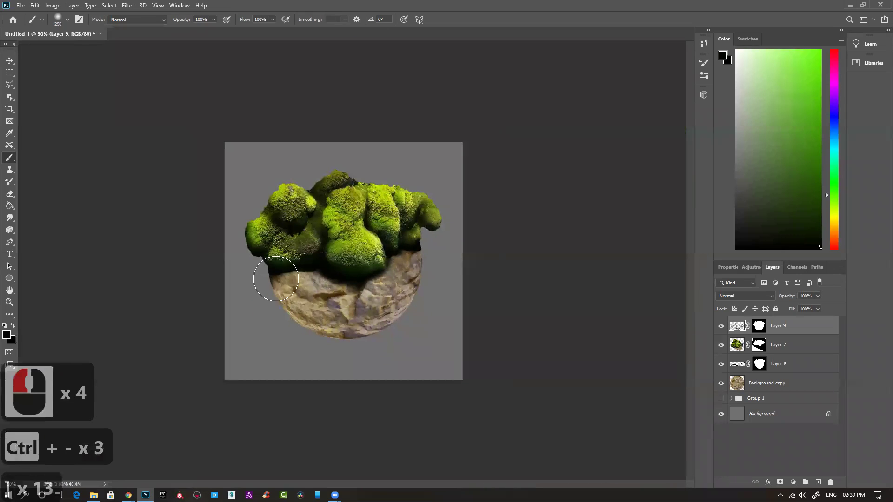
click(325, 355)
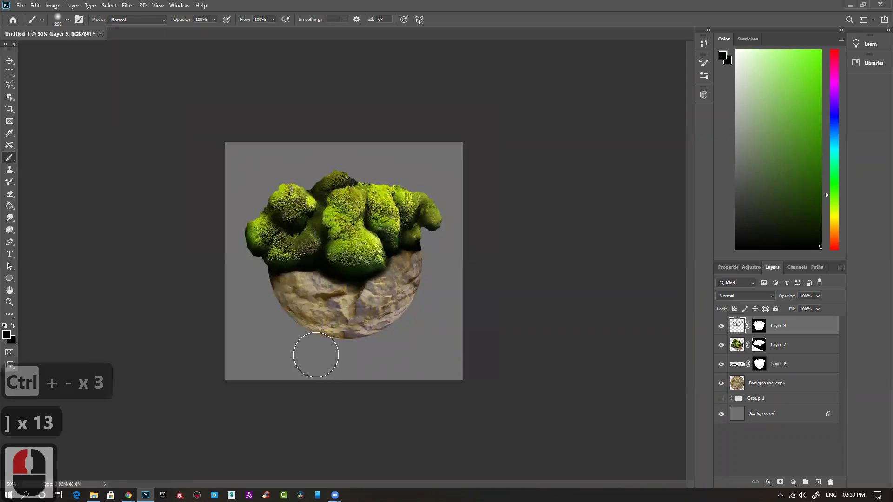
click(279, 323)
click(284, 328)
click(292, 336)
click(310, 325)
click(374, 356)
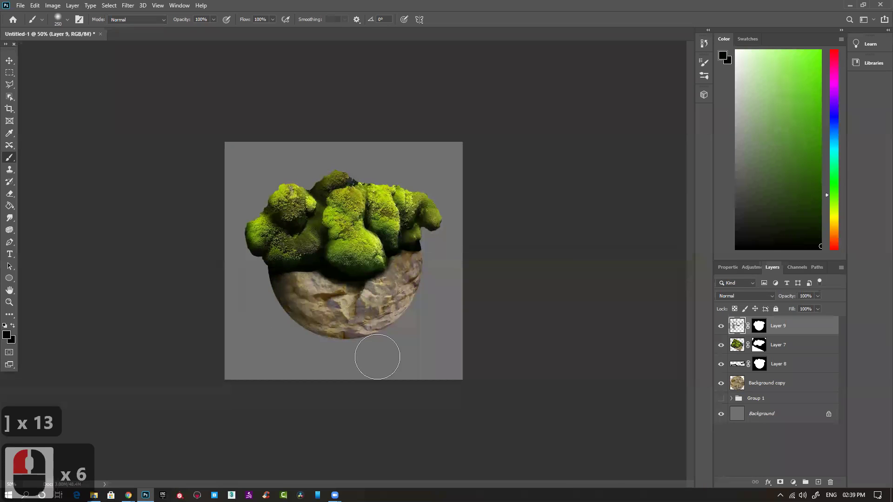
click(369, 346)
click(409, 325)
click(444, 303)
Darken the rock face directly below the left moss clump with broad soft black strokes.
click(303, 276)
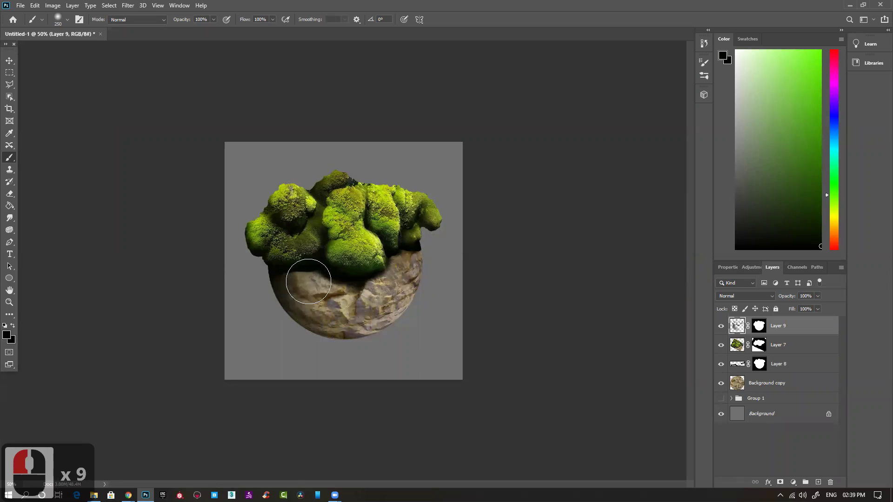
click(320, 264)
click(316, 269)
click(310, 299)
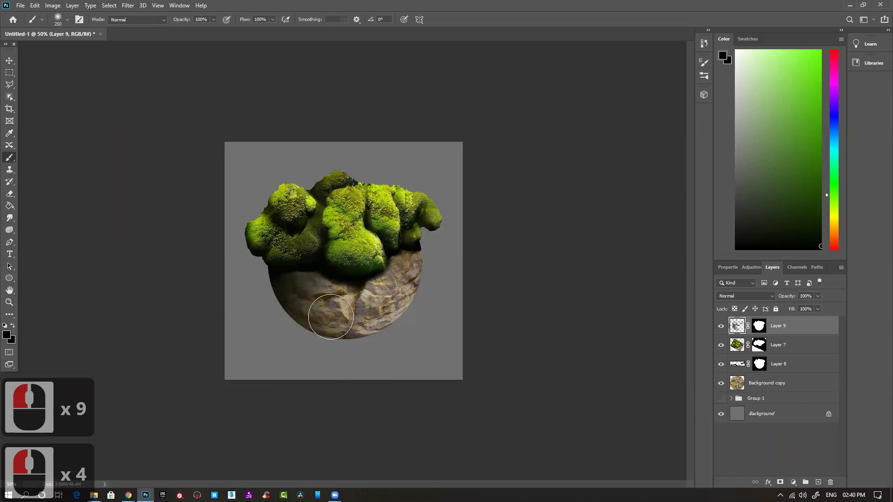
Build up broad soft black shading along the rock's right and bottom rim and across its left half.
click(437, 297)
click(259, 285)
click(368, 324)
click(314, 285)
click(409, 318)
click(437, 263)
click(432, 269)
click(437, 258)
click(435, 284)
click(378, 359)
click(317, 284)
click(359, 319)
click(309, 281)
click(369, 336)
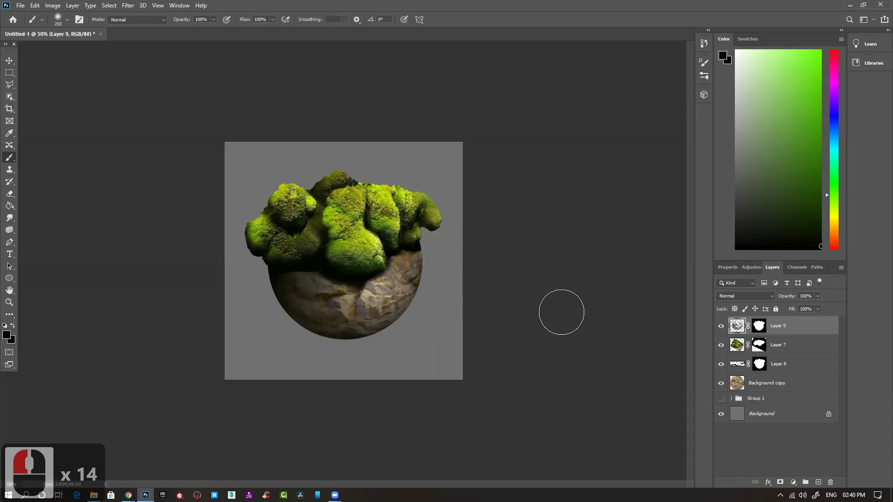
Set Layer 8's opacity to 100% and recolour its painted shadow with a dark tone sampled from the shaded rock below the moss.
click(720, 364)
click(720, 364)
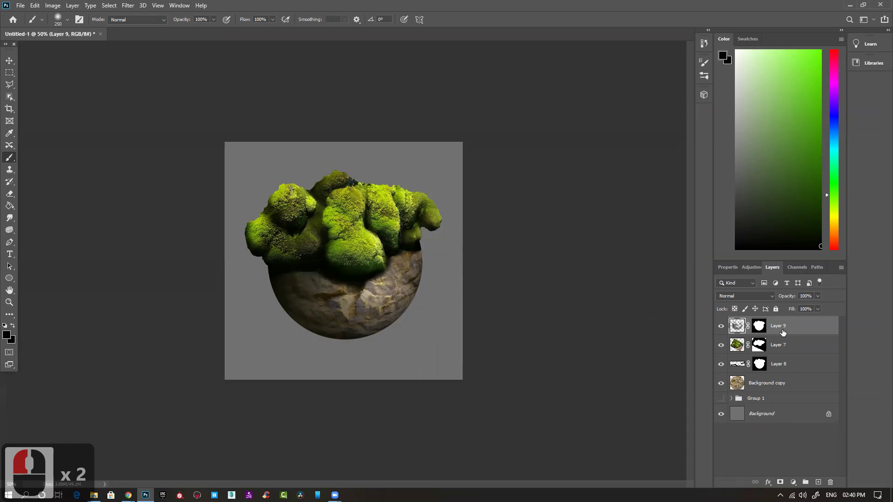
click(784, 365)
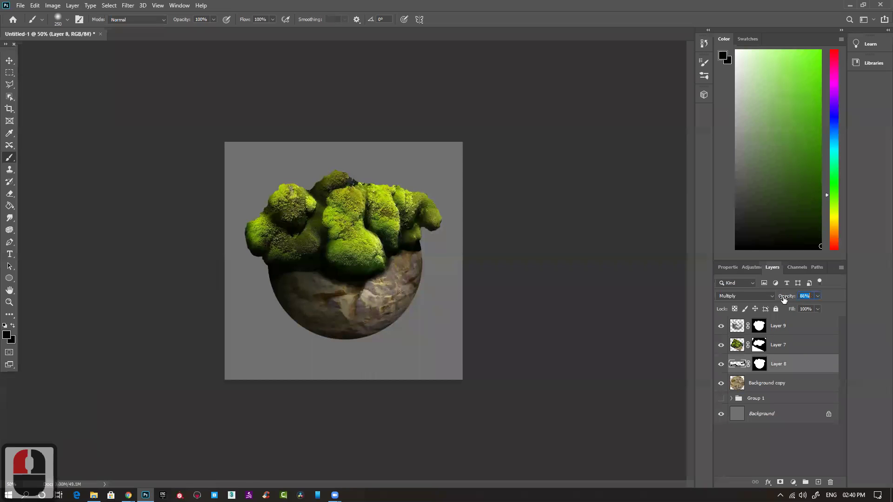
click(808, 319)
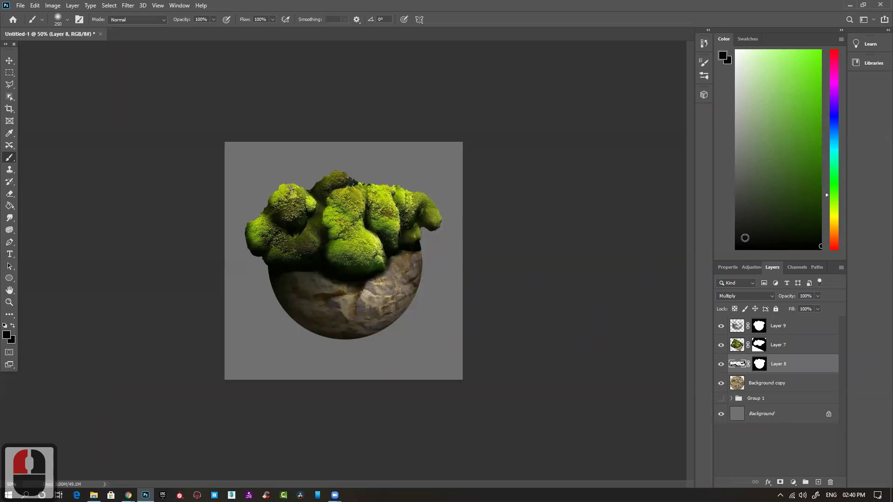
alt+click(287, 273)
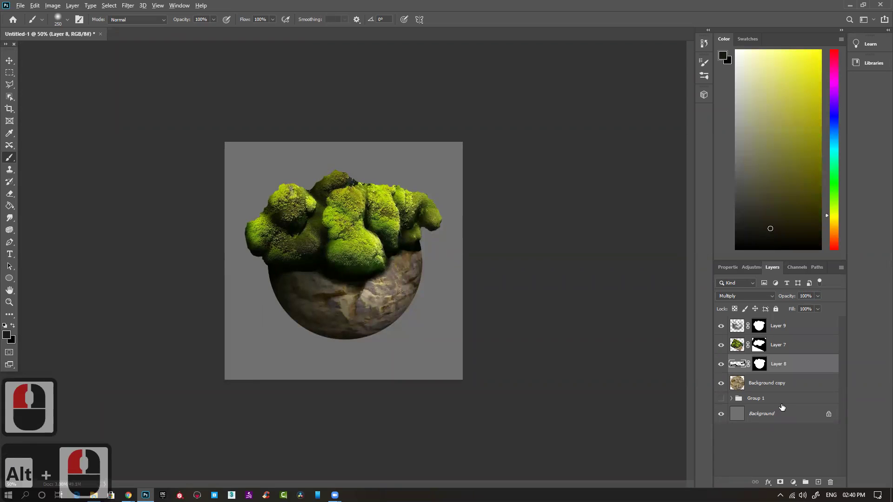
key(alt+shift+Delete)
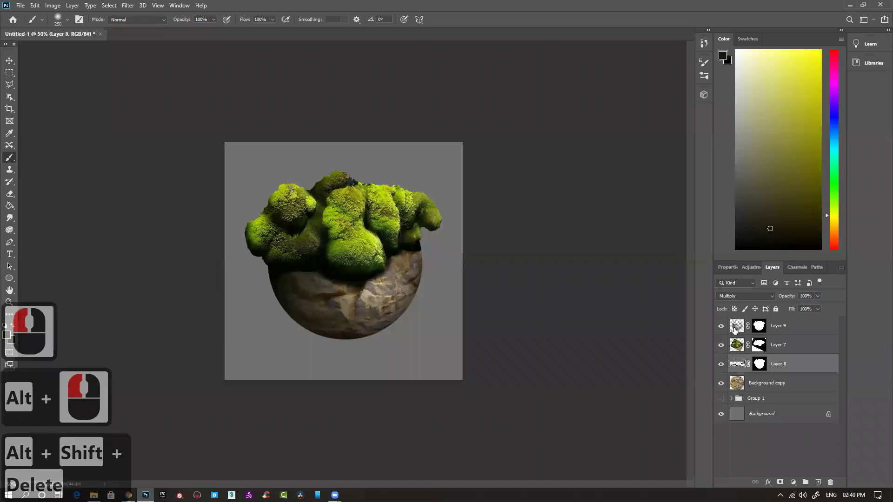
Try recolouring Layer 9's shading with the sampled dark tone, compare it with the layer hidden, and undo the fill.
click(735, 329)
key(alt+shift+Delete)
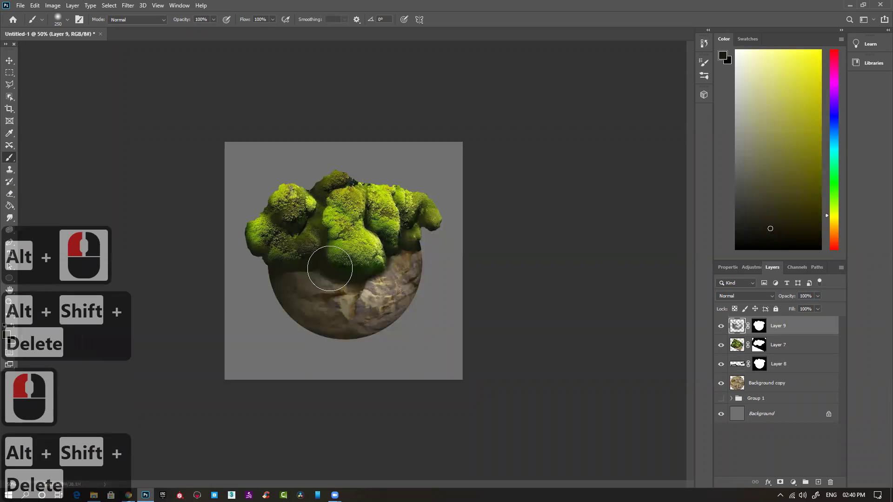
click(719, 327)
click(719, 328)
key(ctrl+z)
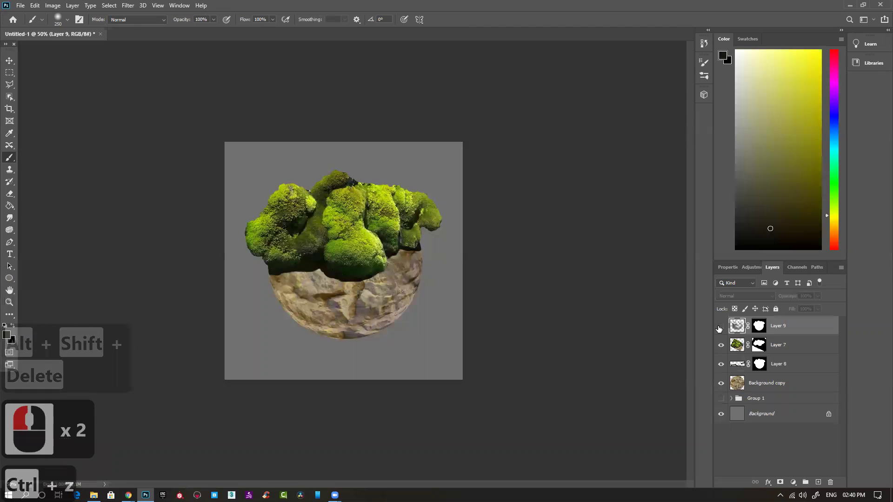
key(ctrl+z)
key(ctrl+z)
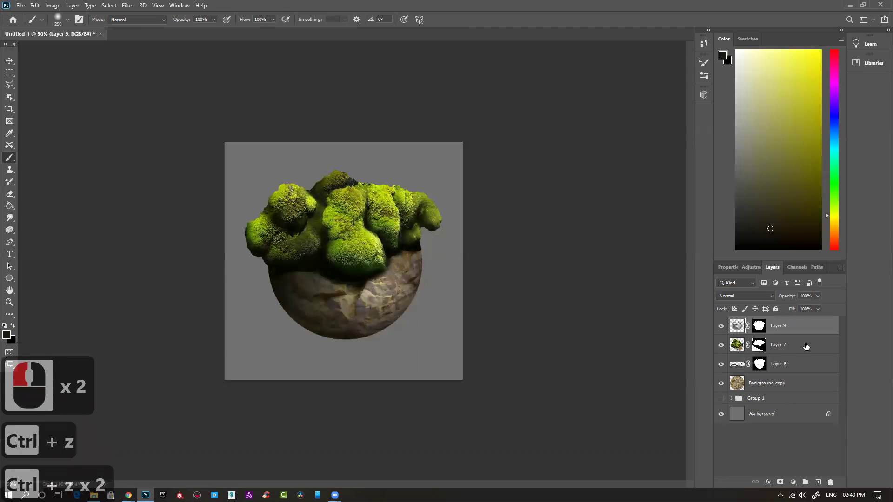
Lower Layer 9's opacity to 91% and shade the rock below the left moss clump using a size 60 soft brush.
drag(786, 297, 783, 297)
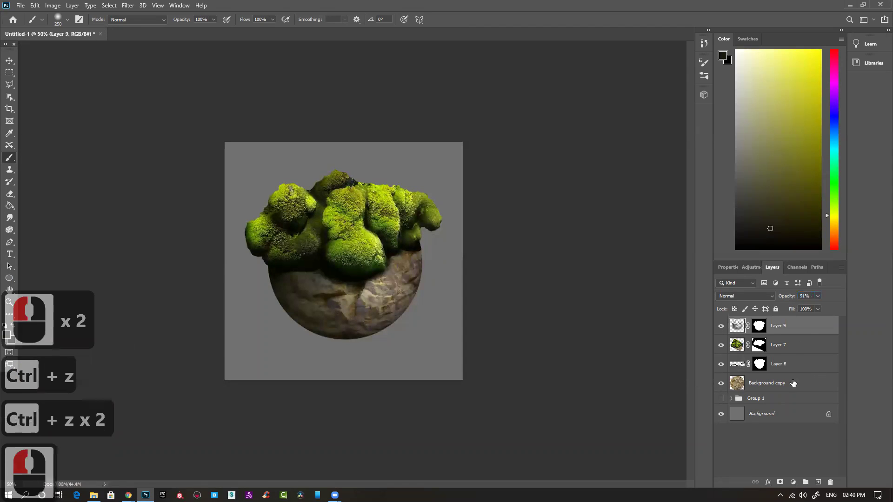
click(736, 326)
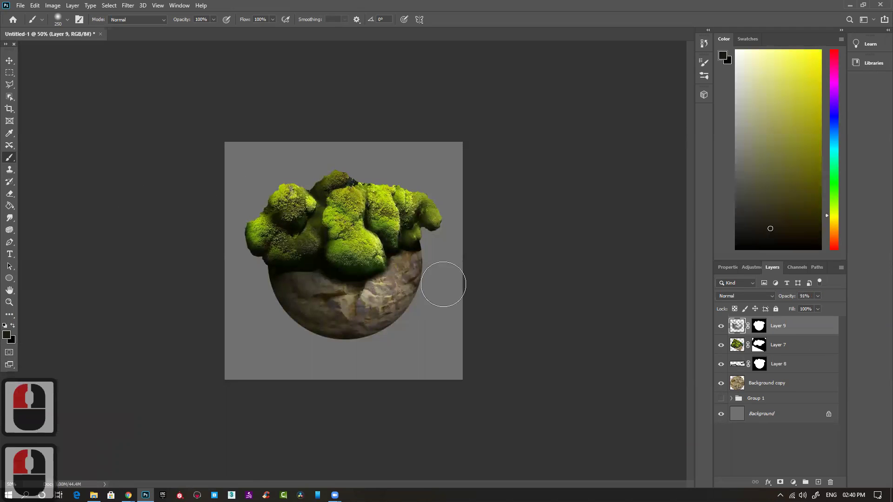
key(bracketleft)
key(bracketleft)
key(bracketleft)
key(bracketleft)
key(bracketleft)
key(bracketleft)
key(bracketleft)
key(bracketleft)
key(bracketleft)
key(bracketleft)
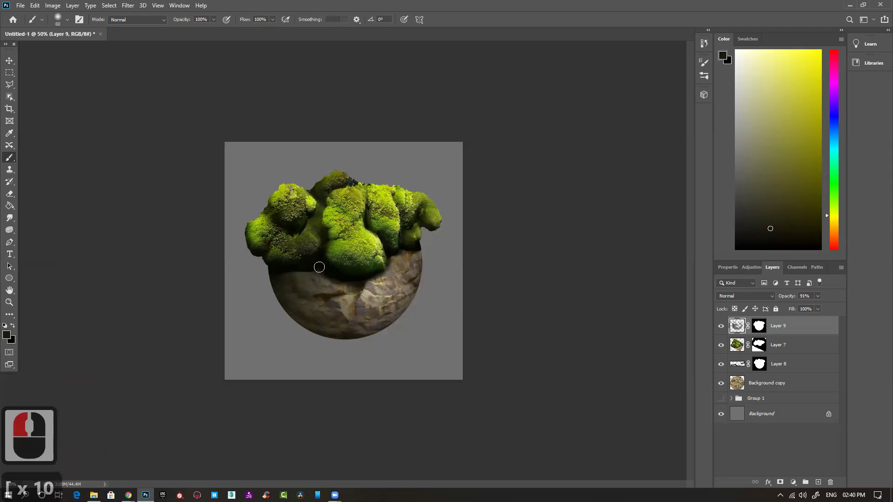
click(299, 260)
click(291, 267)
click(302, 266)
click(314, 265)
click(293, 277)
click(329, 294)
click(303, 292)
click(314, 313)
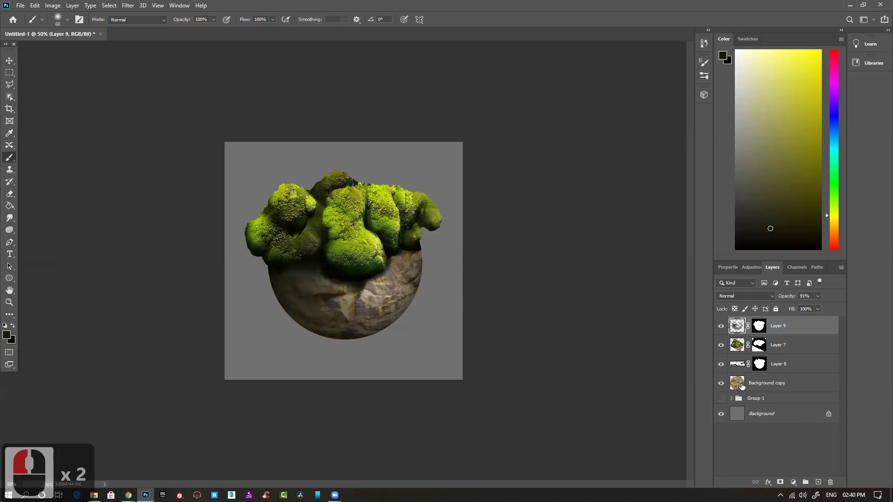
click(721, 384)
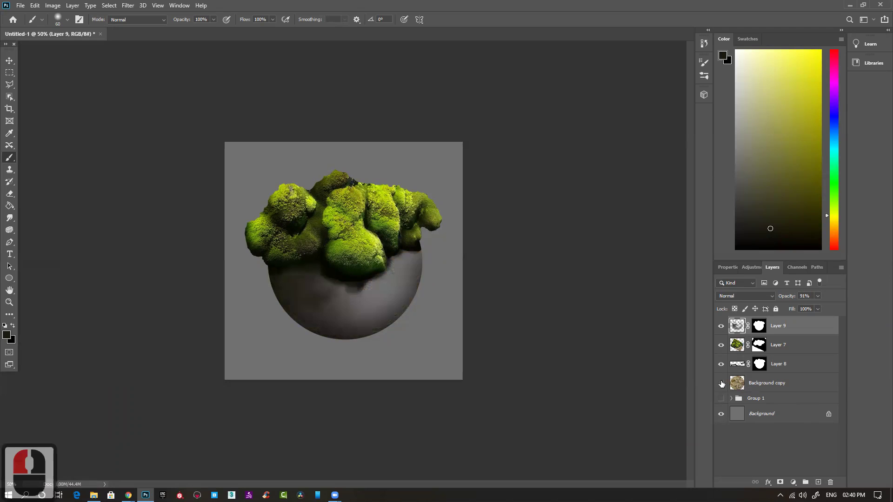
click(720, 384)
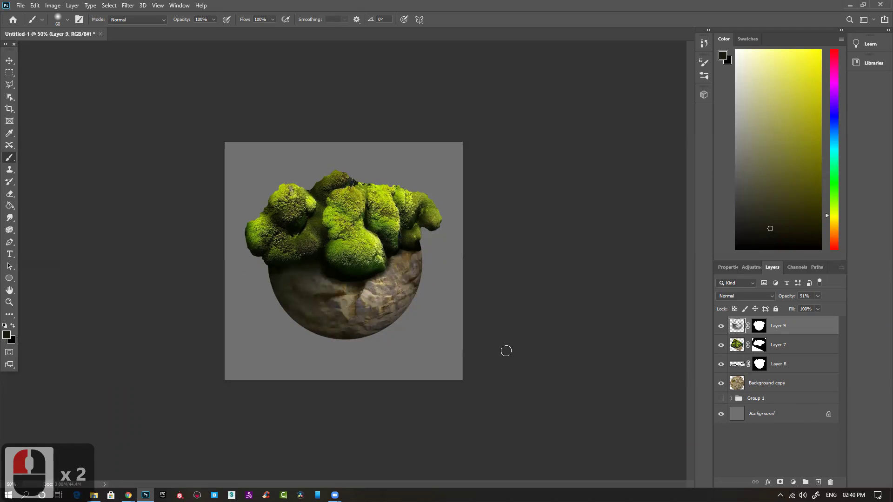
Add a new layer on top and set up the Hard Round Pressure Size brush with the grey sampled from the background.
click(817, 483)
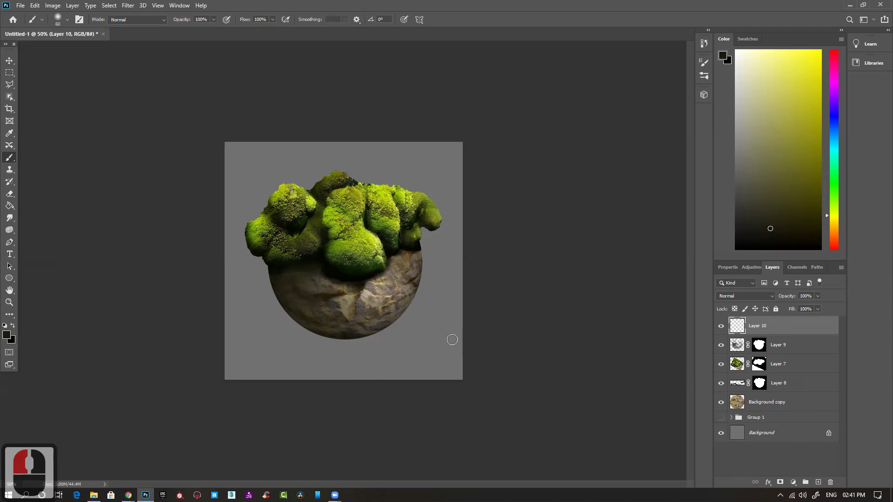
alt+click(442, 329)
right_click(442, 328)
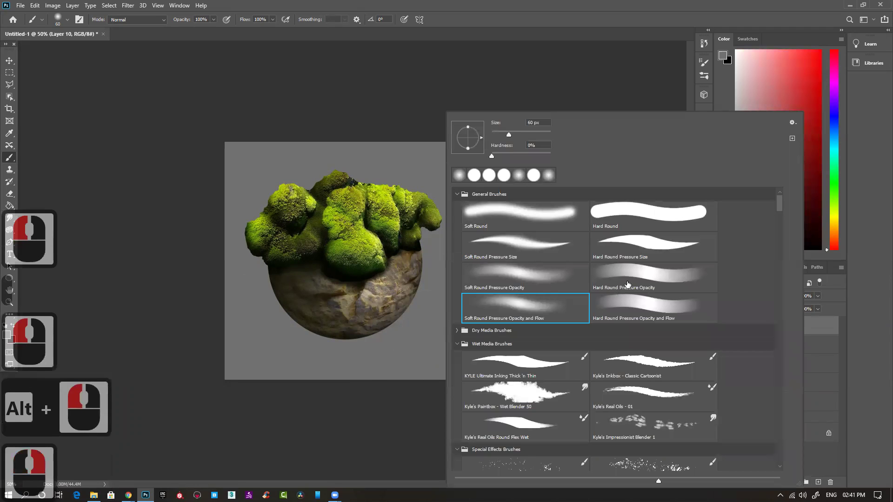
click(655, 250)
Reduce the brush to 10 and paint background grey over the rock's right edge below the moss to carve an irregular outline.
ctrl+double_click(259, 311)
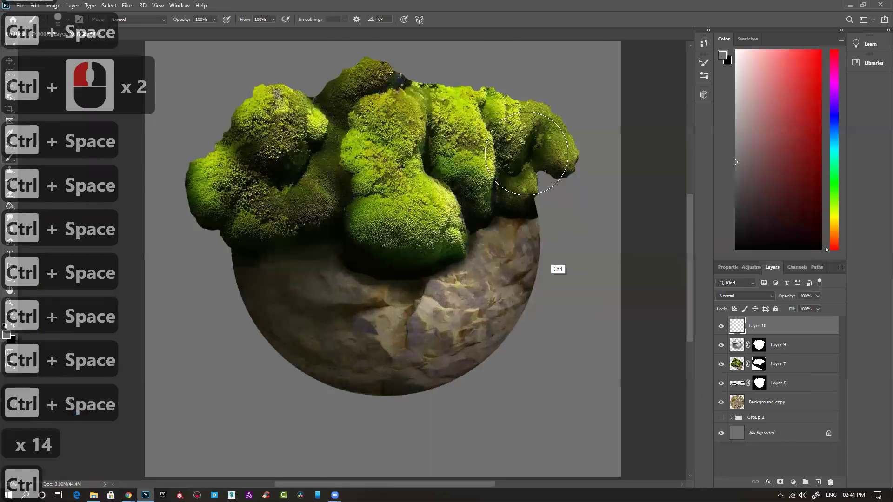
ctrl+double_click(553, 240)
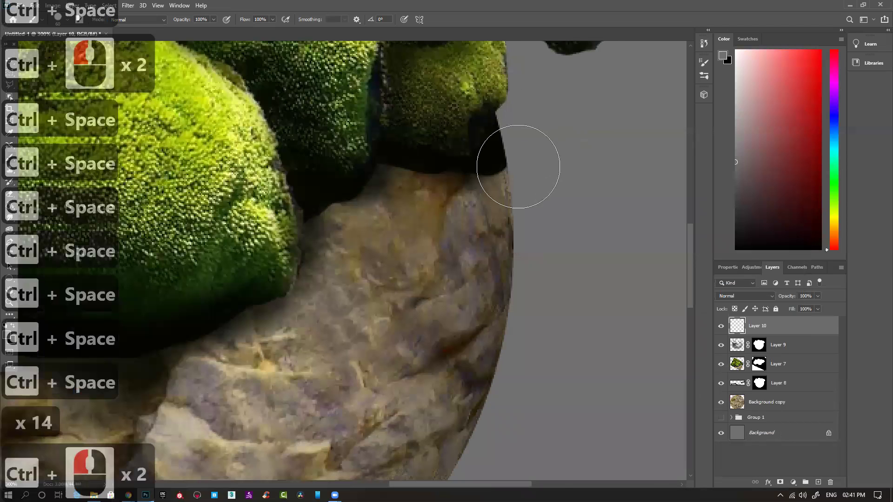
key(bracketleft)
key(bracketleft)
key(bracketleft)
key(bracketleft)
key(bracketleft)
key(bracketleft)
key(bracketleft)
key(bracketleft)
key(bracketleft)
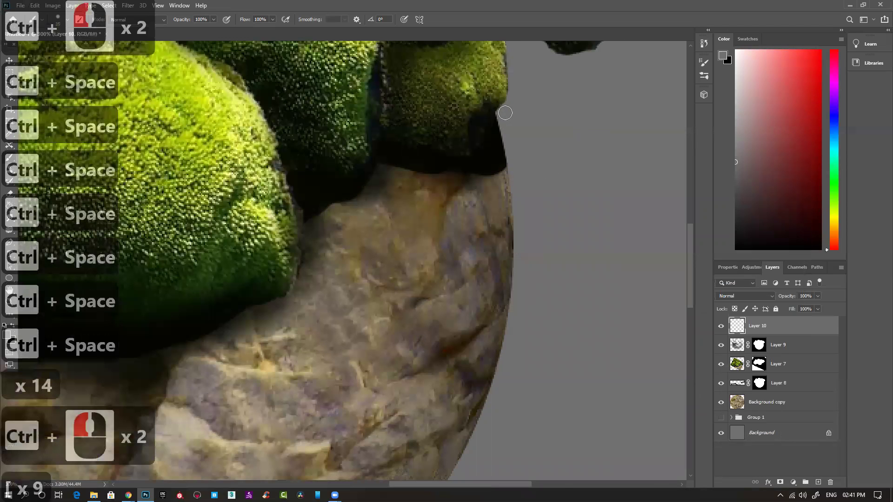
mouse_move(502, 154)
mouse_down()
mouse_move(513, 172)
mouse_move(506, 143)
mouse_move(492, 222)
mouse_move(510, 177)
mouse_move(521, 244)
mouse_move(497, 319)
mouse_move(519, 316)
mouse_move(506, 330)
mouse_move(494, 321)
mouse_move(507, 348)
mouse_up()
scroll(504, 368, down, 3)
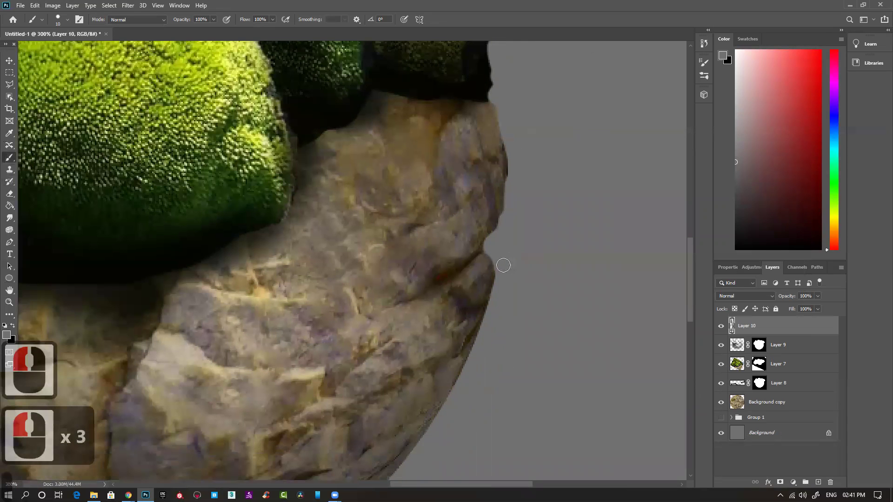
scroll(480, 288, down, 2)
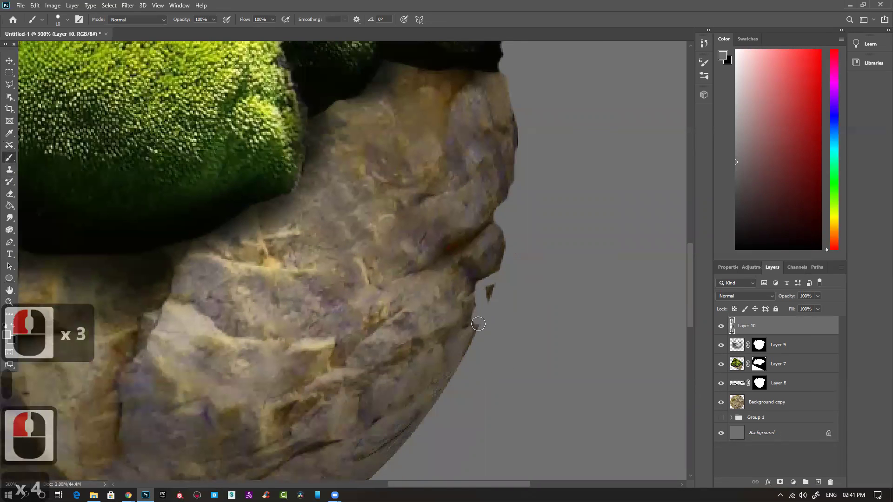
mouse_move(493, 338)
mouse_down()
mouse_move(525, 235)
mouse_move(498, 233)
mouse_move(489, 260)
mouse_move(500, 280)
mouse_move(522, 223)
mouse_move(511, 252)
mouse_move(456, 289)
mouse_move(465, 295)
mouse_move(504, 277)
mouse_move(487, 263)
mouse_move(475, 283)
mouse_move(506, 267)
mouse_up()
Carve uneven notches into the rock's lower right edge and underside with background grey.
scroll(526, 210, down, 3)
scroll(526, 209, left, 2)
scroll(504, 277, down, 3)
scroll(504, 277, left, 2)
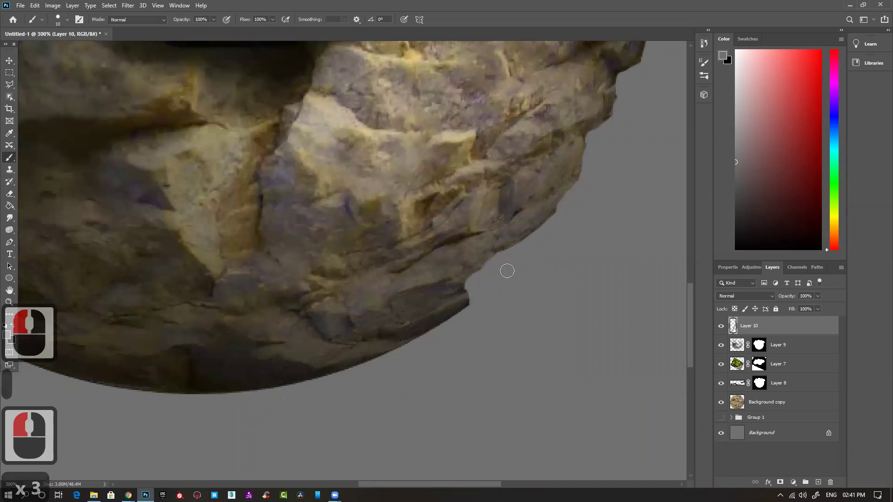
mouse_move(422, 340)
mouse_down()
mouse_move(365, 346)
mouse_move(337, 362)
mouse_move(372, 356)
mouse_up()
scroll(613, 355, left, 3)
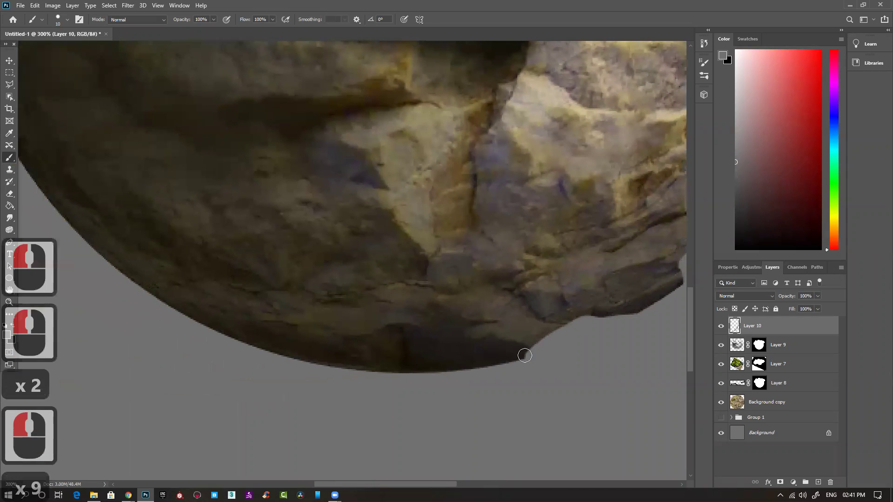
mouse_move(524, 349)
mouse_down()
mouse_move(396, 328)
mouse_move(306, 374)
mouse_move(429, 342)
mouse_move(522, 356)
mouse_move(385, 356)
mouse_move(395, 363)
mouse_move(384, 350)
mouse_move(493, 359)
mouse_move(438, 375)
mouse_move(497, 373)
mouse_move(515, 346)
mouse_move(540, 346)
mouse_up()
Cut back the rock's left edge just below the moss overhang with background grey strokes.
scroll(425, 319, up, 14)
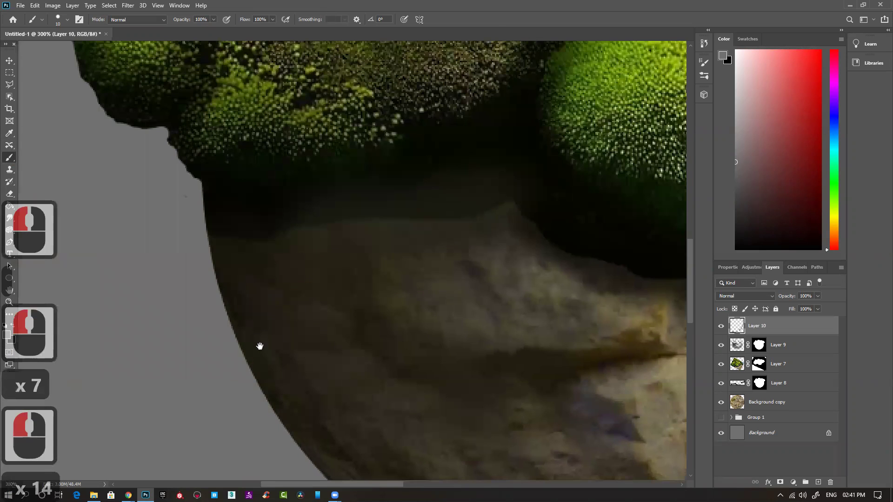
scroll(222, 237, up, 5)
mouse_move(215, 274)
mouse_down()
mouse_move(235, 270)
mouse_move(264, 289)
mouse_move(259, 385)
mouse_move(245, 286)
mouse_move(249, 329)
mouse_move(233, 297)
mouse_up()
drag(237, 382, 192, 236)
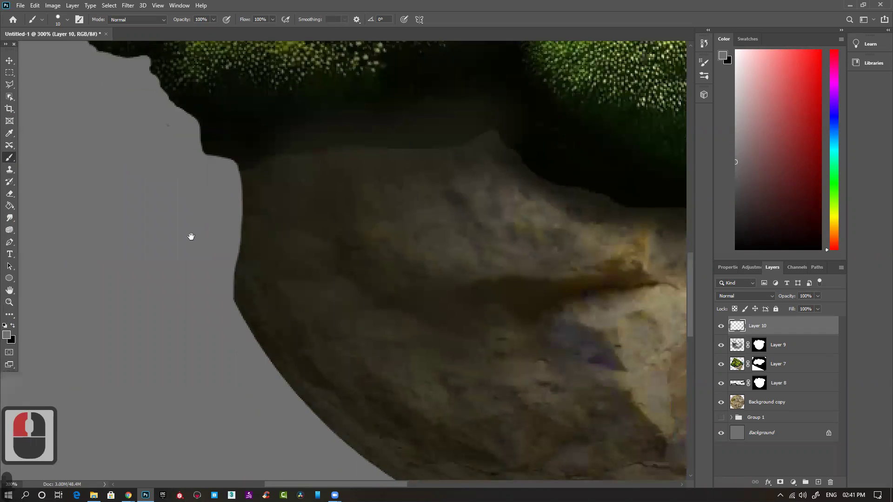
Roughen the rock's lower left and bottom outline with jagged background grey strokes.
scroll(191, 237, down, 5)
mouse_move(222, 310)
mouse_down()
mouse_move(259, 328)
mouse_move(271, 389)
mouse_move(235, 321)
mouse_up()
mouse_move(280, 353)
mouse_down()
mouse_move(311, 409)
mouse_move(296, 378)
mouse_move(265, 369)
mouse_up()
scroll(221, 335, down, 2)
mouse_move(231, 320)
mouse_down()
mouse_move(288, 340)
mouse_move(300, 403)
mouse_move(255, 345)
mouse_move(259, 357)
mouse_move(339, 361)
mouse_move(344, 379)
mouse_move(330, 362)
mouse_move(300, 368)
mouse_move(328, 407)
mouse_up()
mouse_move(350, 356)
mouse_down()
mouse_move(407, 399)
mouse_move(449, 398)
mouse_move(486, 420)
mouse_move(395, 412)
mouse_move(447, 405)
mouse_move(388, 403)
mouse_move(353, 374)
mouse_move(354, 402)
mouse_move(447, 434)
mouse_move(402, 393)
mouse_move(532, 405)
mouse_up()
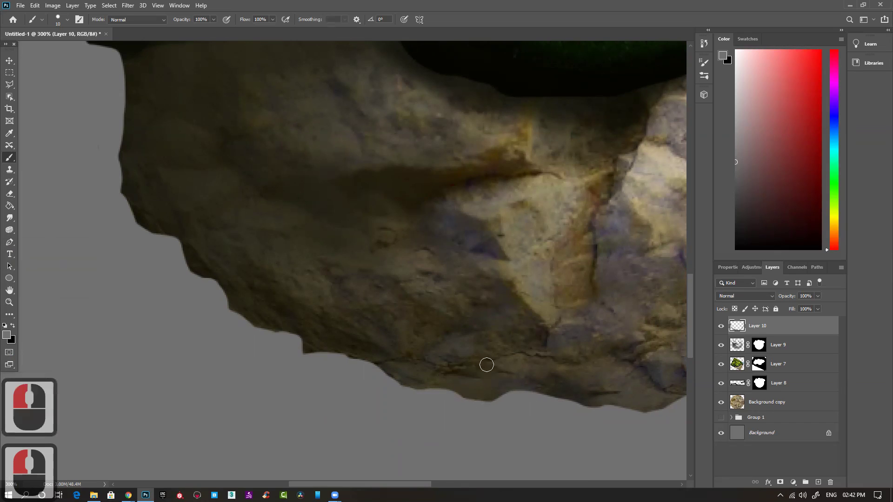
key(ctrl+minus)
key(ctrl+minus)
key(ctrl+minus)
key(ctrl+minus)
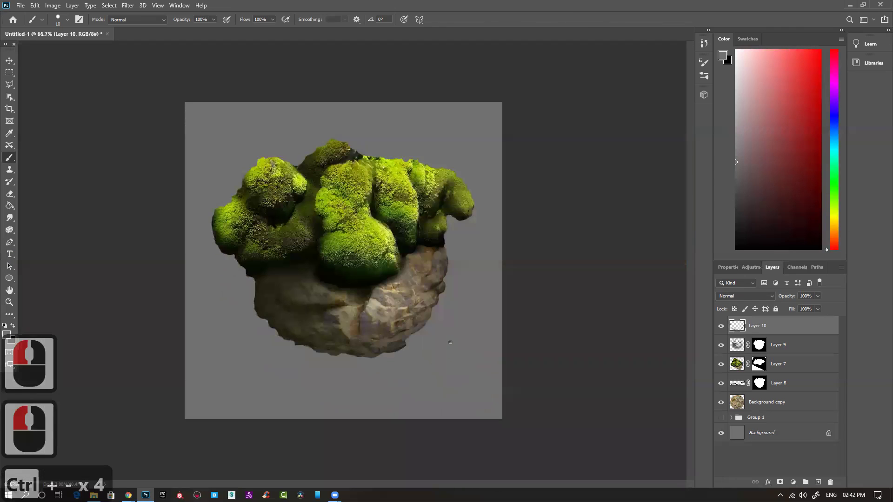
Carve a narrow notch with background grey into the rock's bottom edge, beneath the central vertical crack.
ctrl+click(348, 277)
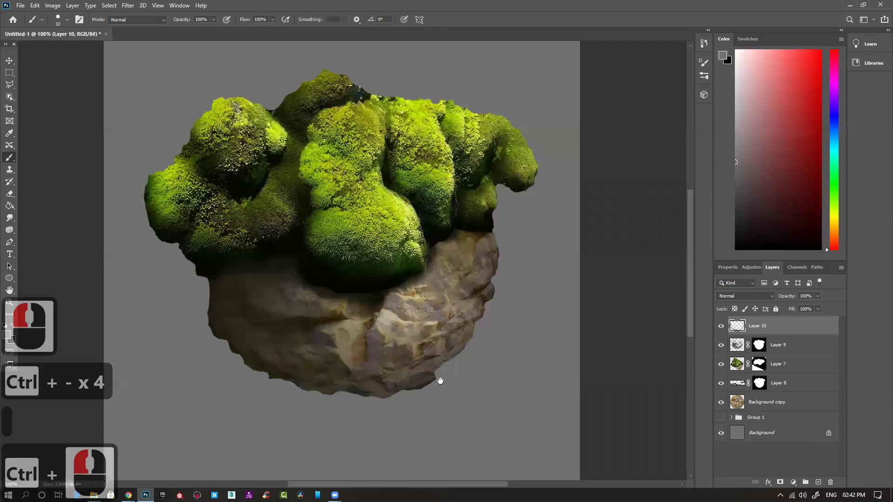
ctrl+click(403, 419)
ctrl+click(379, 382)
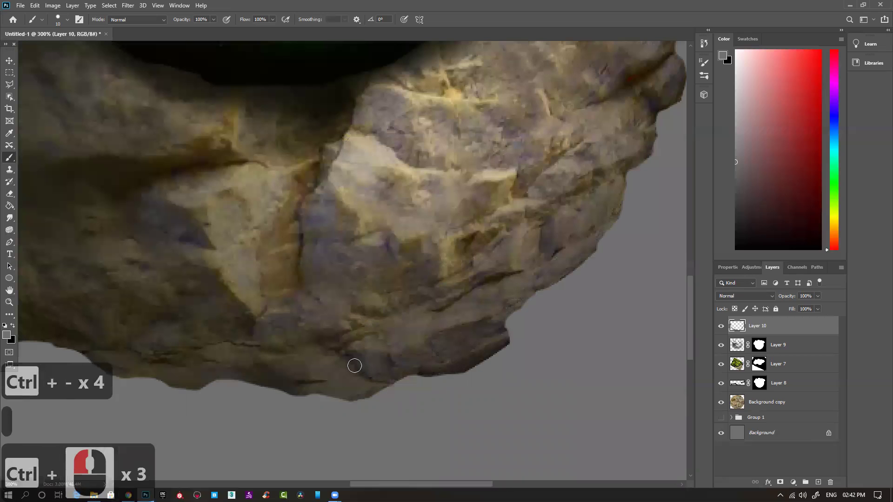
drag(346, 364, 352, 398)
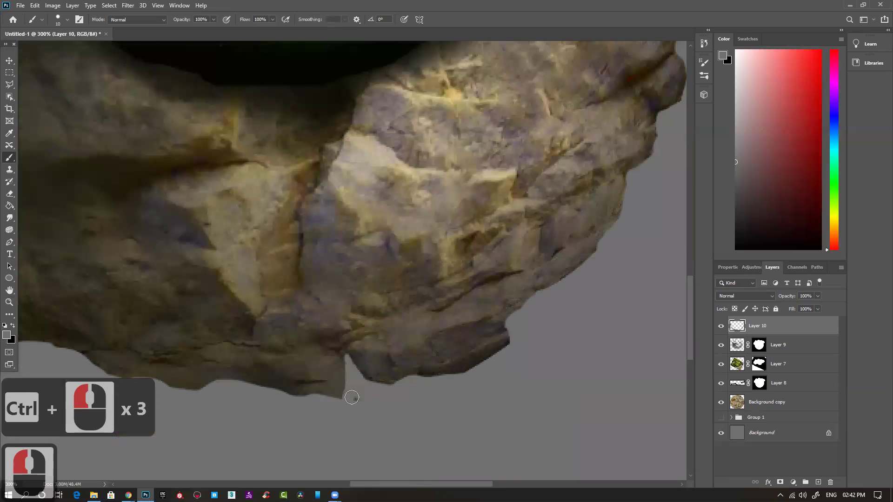
click(348, 399)
click(335, 396)
click(334, 403)
click(372, 389)
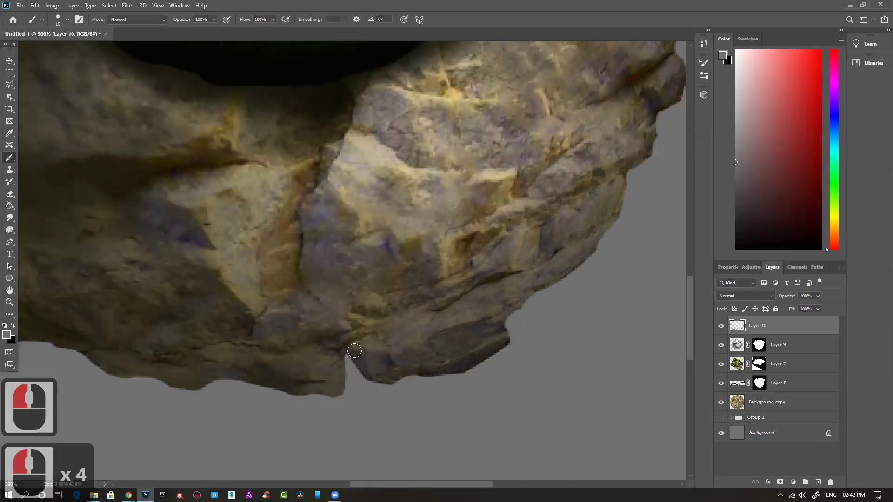
Nick the rock's lower right edge with short background grey dabs to break up its outline.
scroll(607, 285, up, 3)
scroll(607, 285, right, 3)
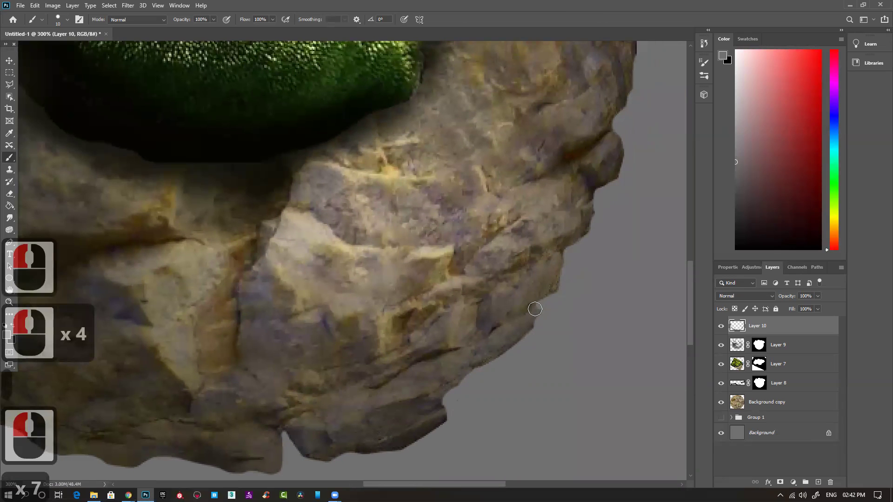
click(539, 323)
click(537, 324)
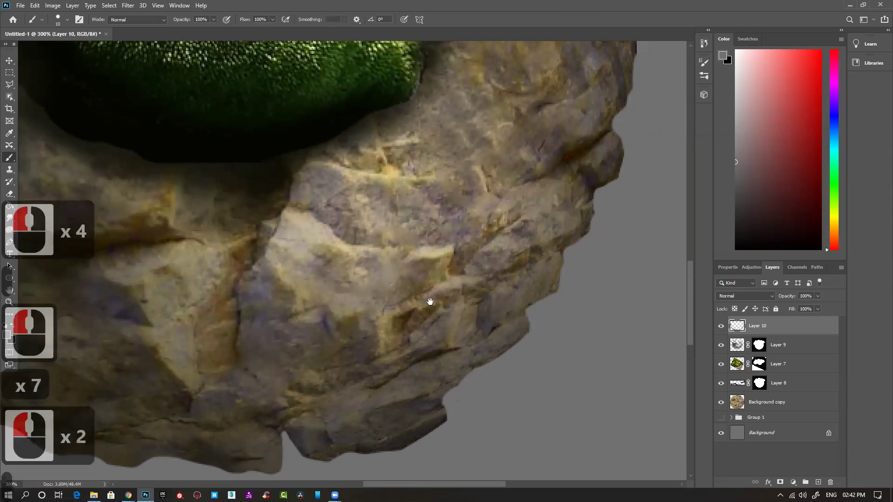
key(ctrl+minus)
key(ctrl+minus)
key(ctrl+minus)
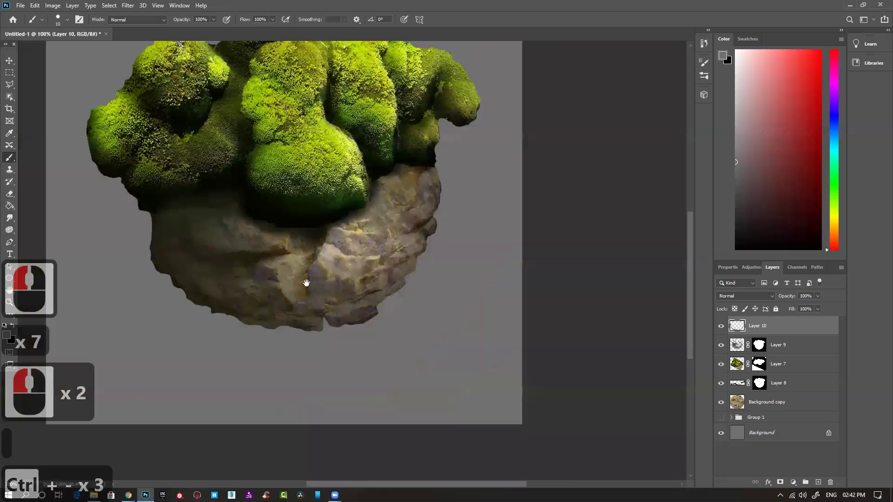
Dab background grey along the rock's left edge just under the moss overhang to refine the outline.
ctrl+click(313, 282)
ctrl+click(305, 284)
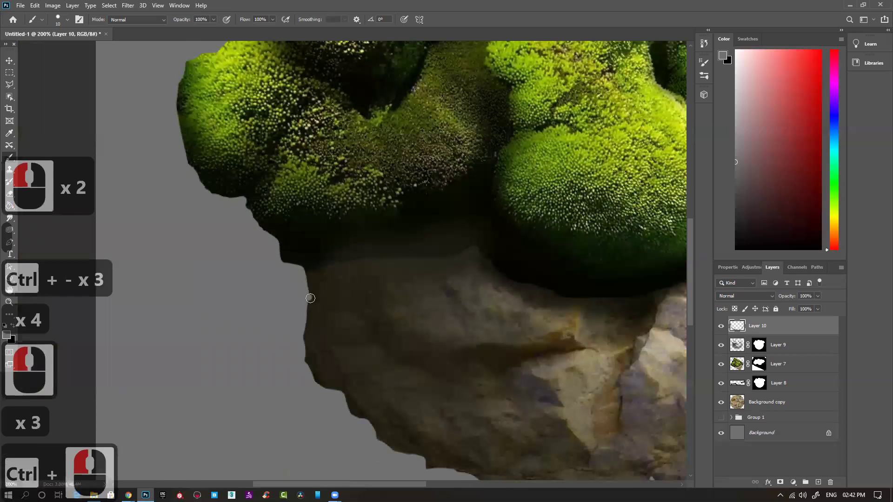
click(295, 265)
click(275, 261)
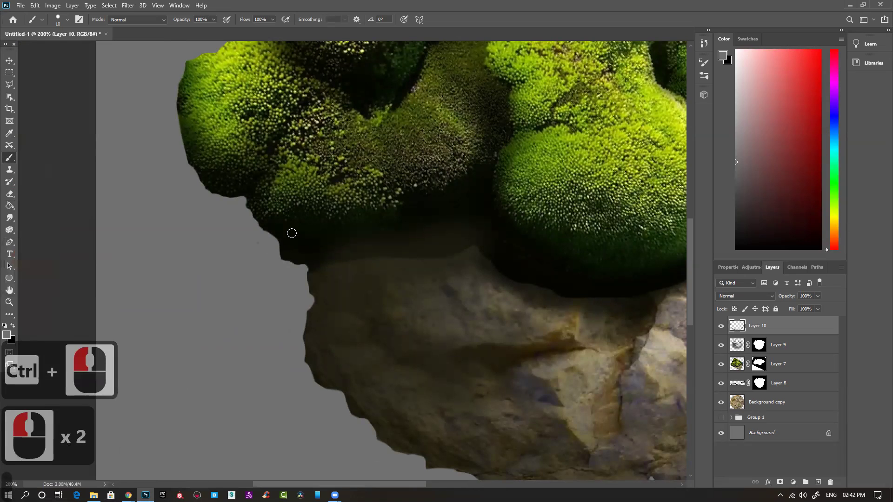
key(ctrl+minus)
key(ctrl+minus)
key(ctrl+minus)
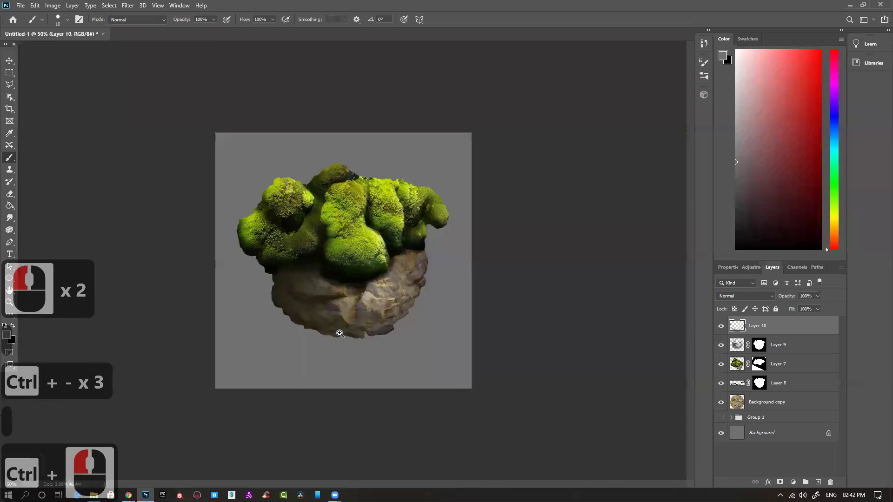
Add a new layer above the grey silhouette strokes, sample a bright yellow-green from the moss and reduce the brush to 3.
ctrl+click(747, 326)
click(817, 482)
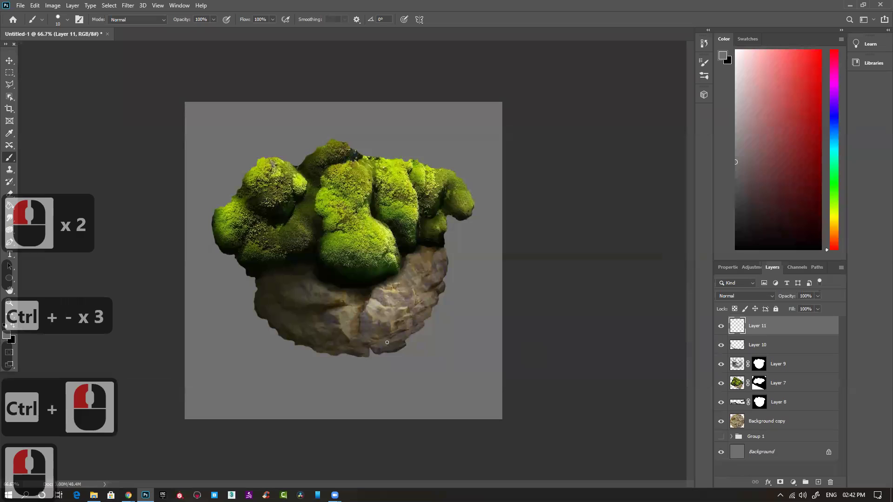
alt+click(374, 225)
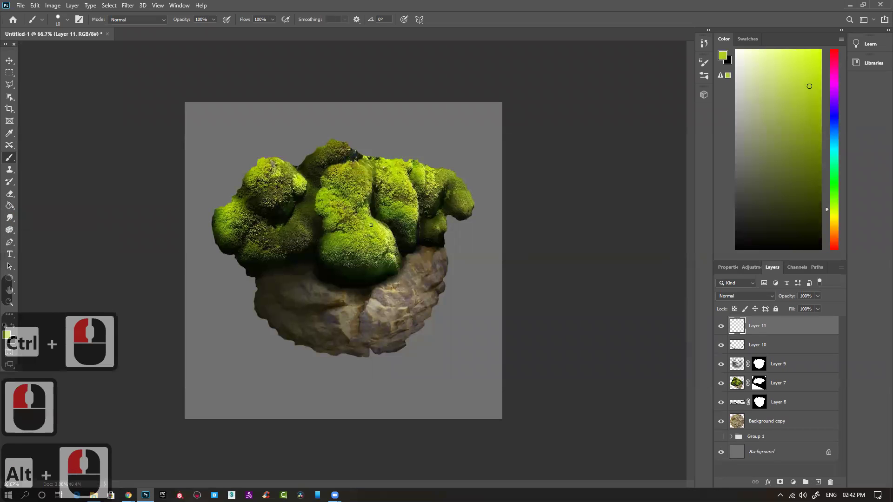
ctrl+click(446, 188)
ctrl+click(402, 231)
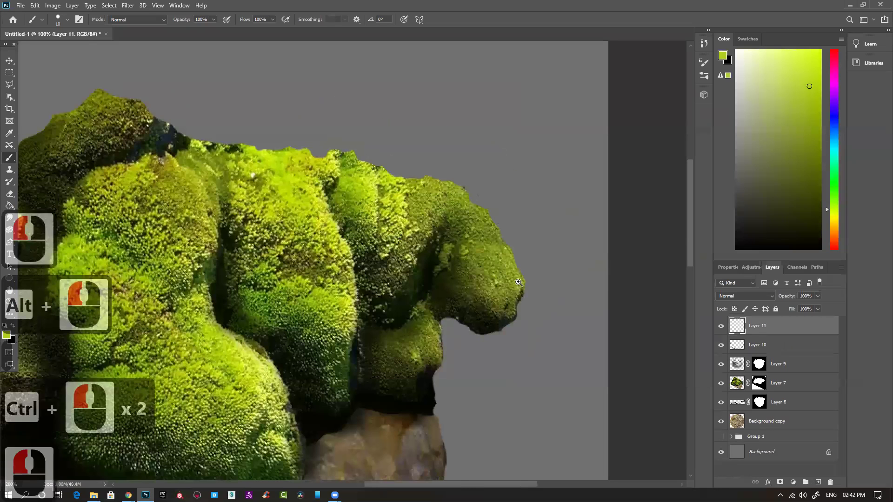
ctrl+click(402, 231)
ctrl+click(425, 249)
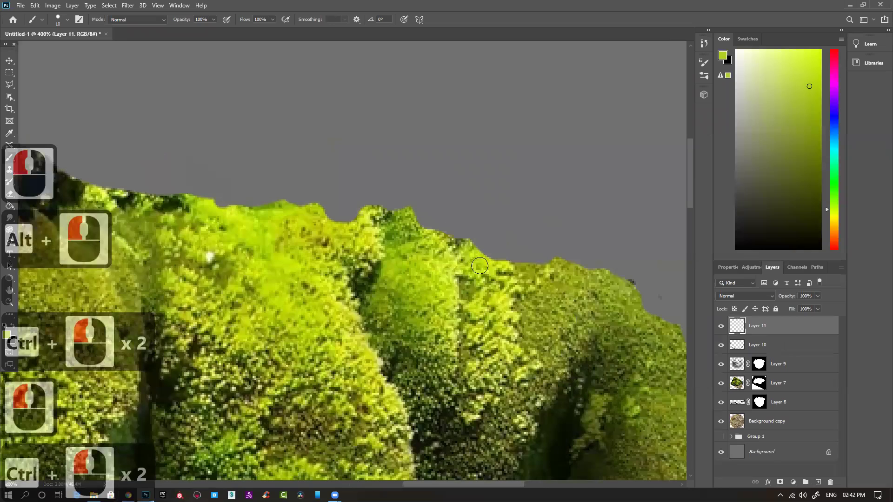
key(bracketleft)
key(bracketleft)
key(bracketleft)
Paint short bright green blades sticking out along the upper right moss edge.
click(483, 247)
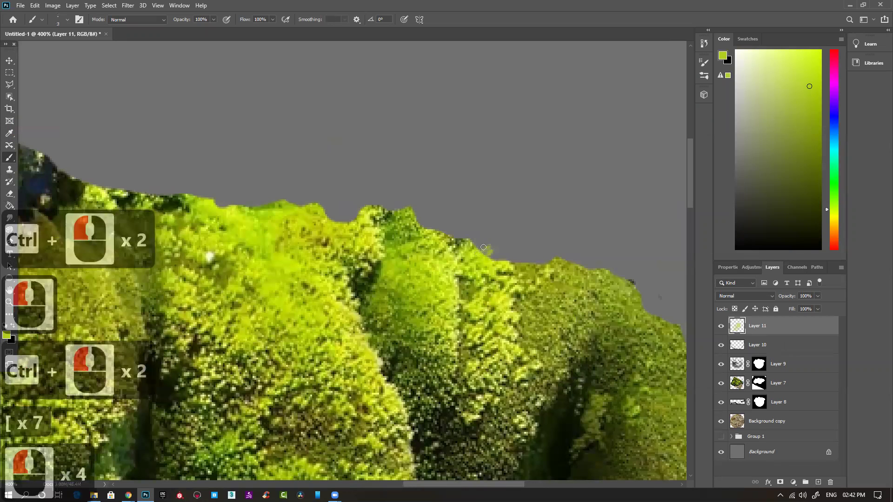
drag(472, 242, 468, 231)
drag(477, 244, 475, 238)
mouse_move(479, 248)
mouse_down()
mouse_move(479, 240)
mouse_move(495, 251)
mouse_up()
drag(509, 263, 502, 248)
drag(470, 240, 458, 230)
mouse_move(454, 240)
mouse_down()
mouse_move(447, 222)
mouse_move(421, 215)
mouse_up()
drag(418, 224, 416, 213)
drag(402, 216, 404, 204)
drag(393, 213, 386, 199)
drag(384, 212, 381, 200)
drag(372, 209, 367, 199)
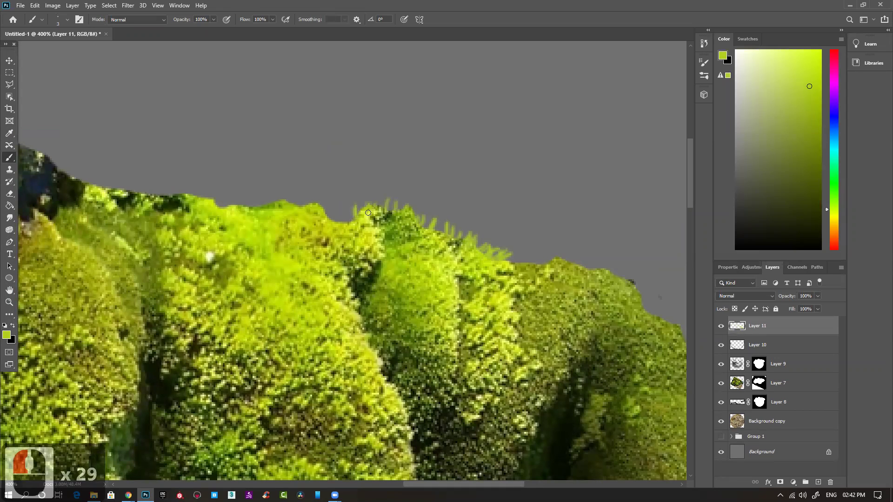
drag(511, 263, 510, 252)
drag(518, 264, 516, 255)
mouse_move(527, 265)
mouse_down()
mouse_move(525, 256)
mouse_move(519, 264)
mouse_up()
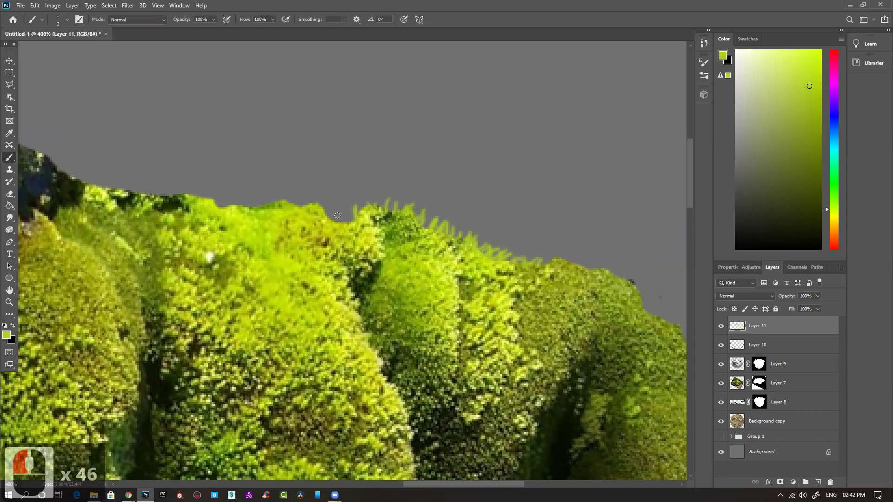
Continue the bright green blades leftward across the top edge of the middle moss clump.
drag(347, 225, 346, 214)
drag(341, 224, 339, 212)
drag(333, 223, 314, 196)
drag(307, 210, 306, 200)
drag(300, 209, 298, 196)
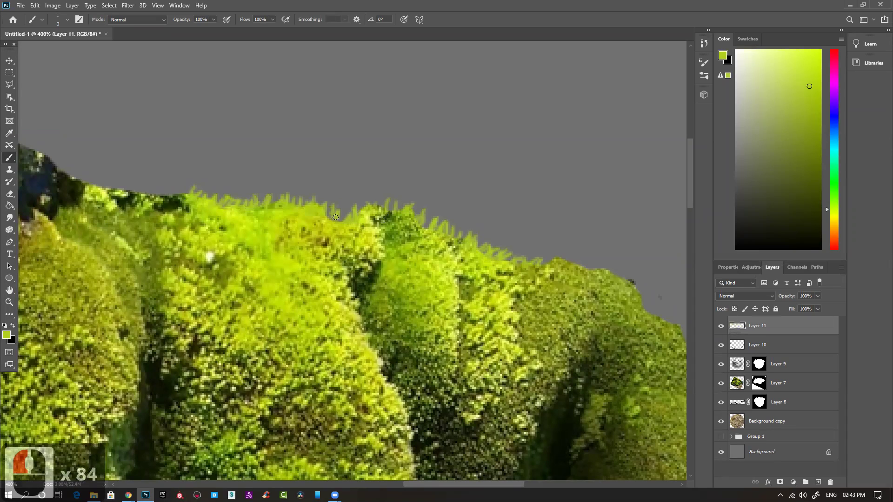
Extend the bright green blades along the moss top up to the dark gap beside the highest mound.
scroll(344, 228, up, 3)
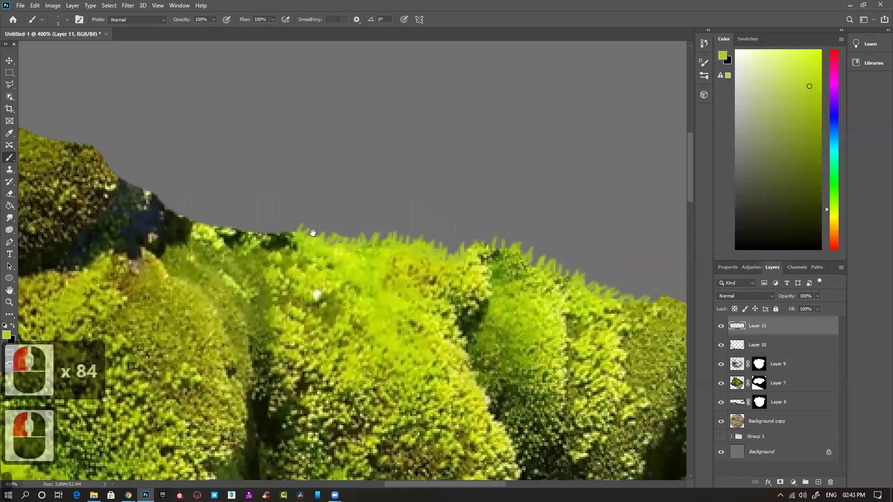
scroll(325, 241, left, 5)
click(321, 244)
click(330, 241)
click(299, 227)
click(301, 236)
click(292, 238)
click(271, 230)
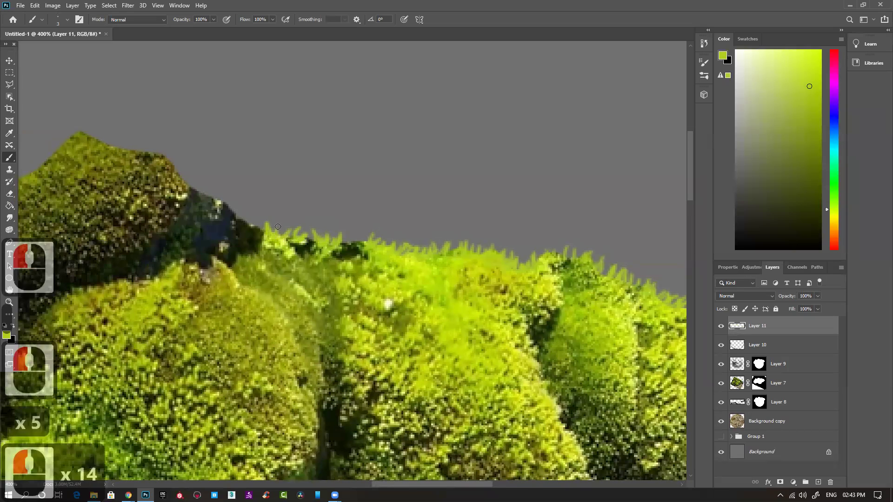
click(279, 228)
click(293, 230)
click(292, 235)
click(293, 241)
Sample olive green from the highest moss mound and paint short blades along its right side and crest.
click(183, 185)
click(180, 180)
click(176, 177)
drag(146, 149, 265, 181)
alt+click(195, 171)
drag(273, 192, 271, 181)
mouse_move(276, 193)
mouse_down()
mouse_move(275, 179)
mouse_move(258, 176)
mouse_up()
alt+click(218, 166)
drag(266, 189, 270, 180)
mouse_move(276, 194)
mouse_down()
mouse_move(275, 181)
mouse_move(250, 175)
mouse_up()
drag(249, 186, 243, 169)
drag(242, 179, 234, 167)
drag(233, 182, 230, 165)
drag(228, 182, 220, 164)
drag(215, 181, 213, 163)
drag(209, 180, 198, 164)
drag(194, 180, 188, 162)
Paint short olive blades from the highest moss mound's peak down its left slope.
drag(185, 177, 179, 158)
drag(175, 175, 167, 159)
drag(161, 180, 156, 166)
mouse_move(153, 186)
mouse_down()
mouse_move(151, 169)
mouse_move(146, 175)
mouse_up()
drag(142, 194, 136, 182)
drag(133, 200, 127, 189)
mouse_move(123, 209)
mouse_down()
mouse_move(122, 194)
mouse_move(119, 204)
mouse_up()
drag(168, 184, 168, 182)
drag(113, 213, 104, 205)
drag(102, 214, 96, 209)
drag(94, 216, 91, 208)
mouse_move(89, 215)
mouse_down()
mouse_move(87, 207)
mouse_move(125, 205)
mouse_up()
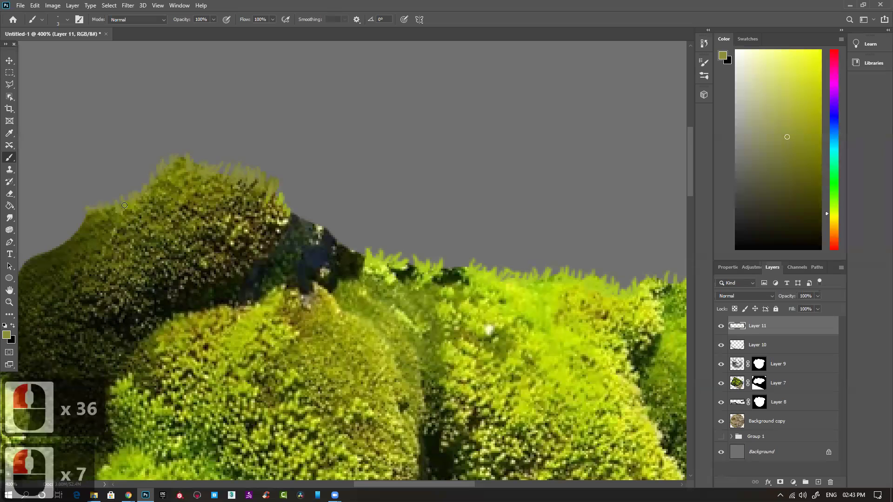
scroll(341, 275, down, 2)
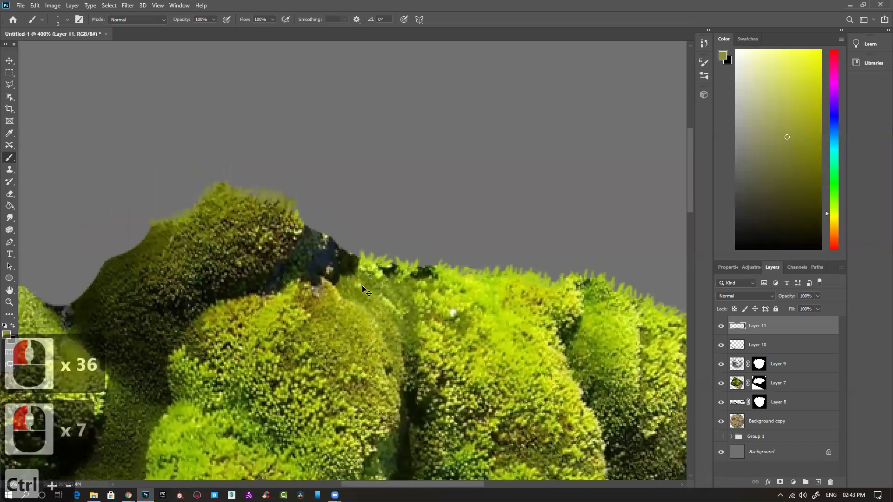
key(ctrl+minus)
key(ctrl+minus)
key(ctrl+minus)
key(ctrl+minus)
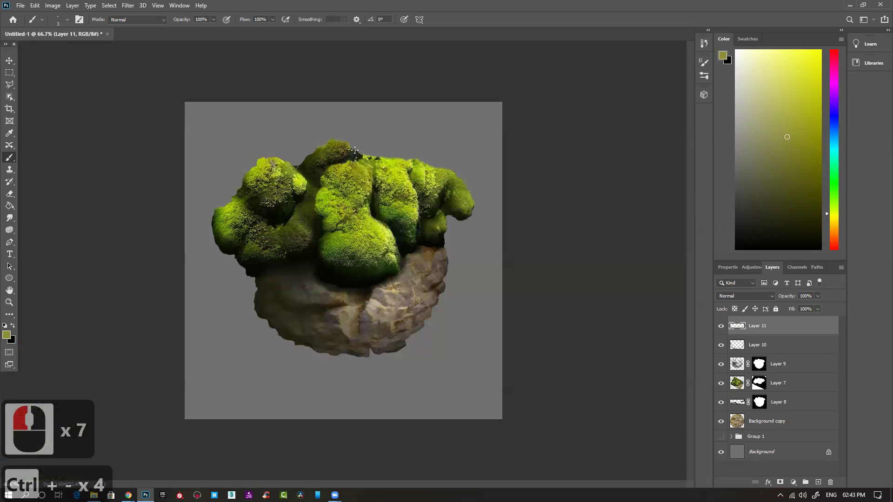